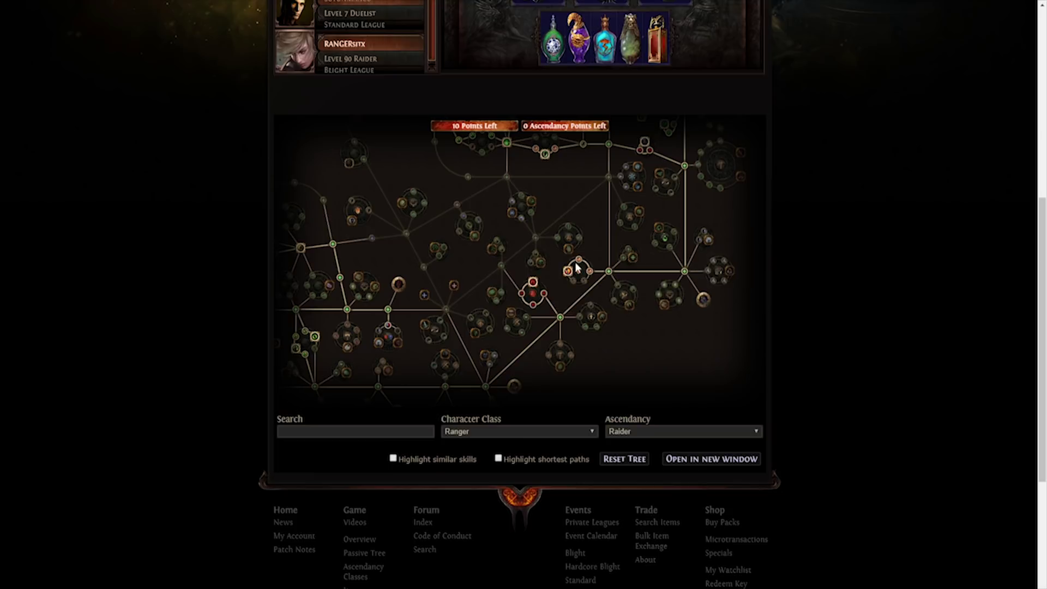
# Examine the allocated passive nodes across the character's passive skill tree, including the Savagery node and the life nodes
pyautogui.moveTo(436, 248); pyautogui.dragTo(569, 196)
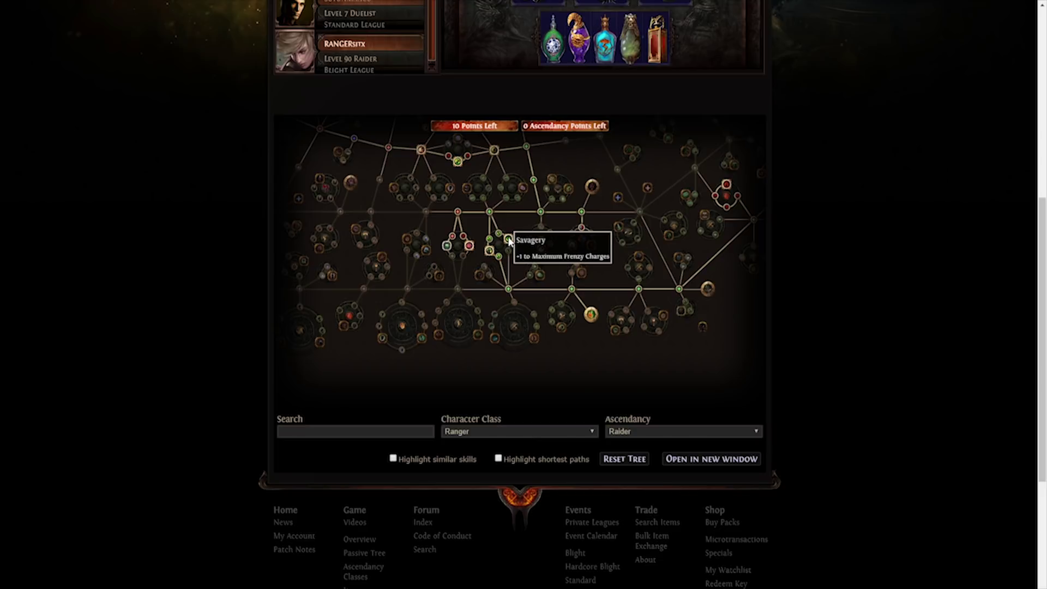
pyautogui.moveTo(547, 153); pyautogui.dragTo(574, 234)
pyautogui.moveTo(392, 168); pyautogui.dragTo(567, 233)
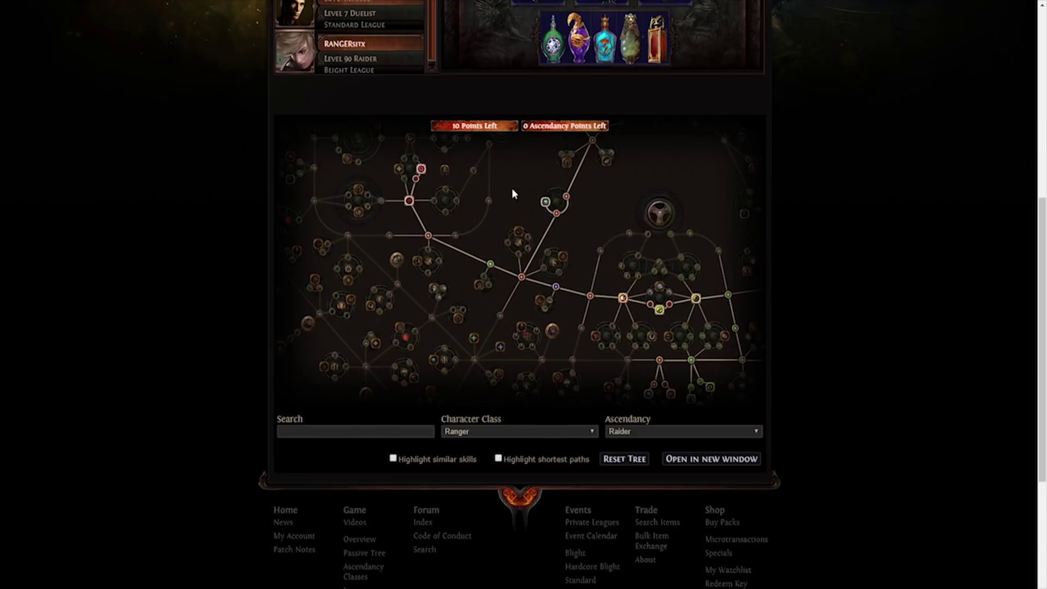
pyautogui.moveTo(511, 186); pyautogui.dragTo(525, 260)
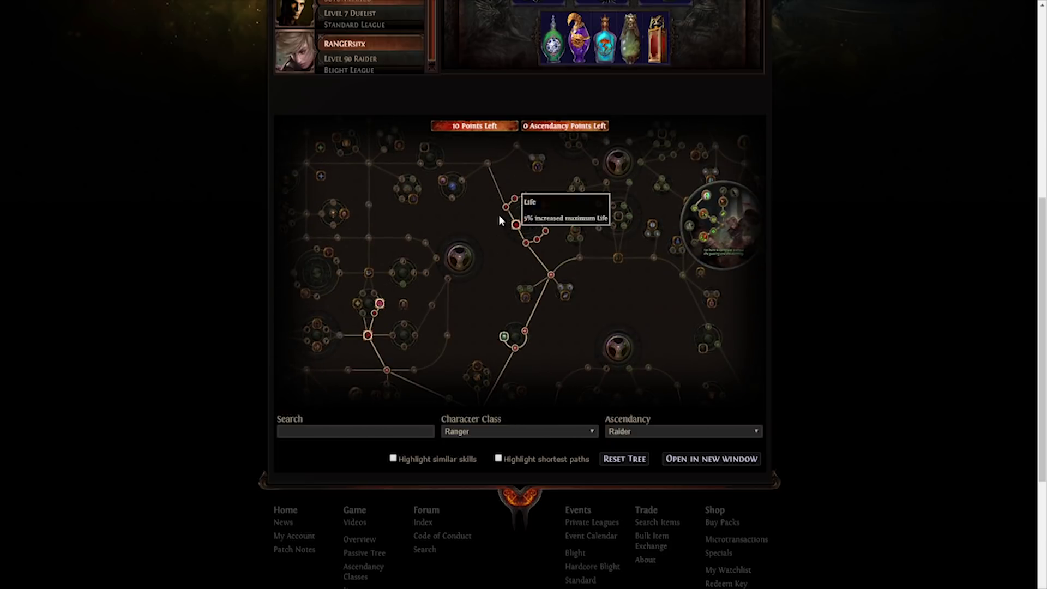
pyautogui.moveTo(499, 214); pyautogui.dragTo(459, 347)
pyautogui.scroll(5, 483, 289)
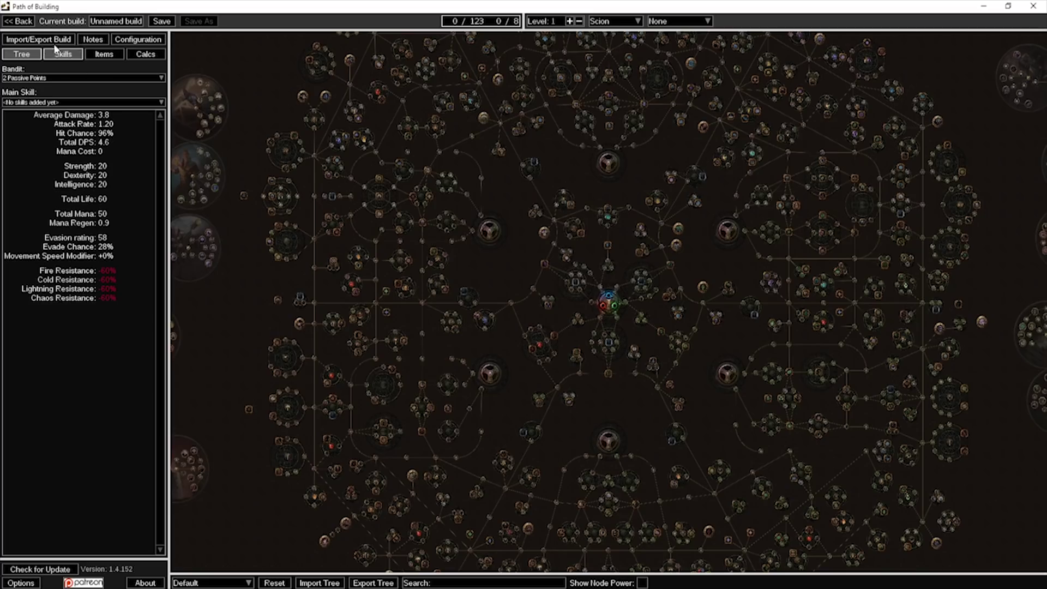
pyautogui.click(50, 39)
pyautogui.click(406, 269)
pyautogui.write('https://pastebin.com/UaTkJvQs')
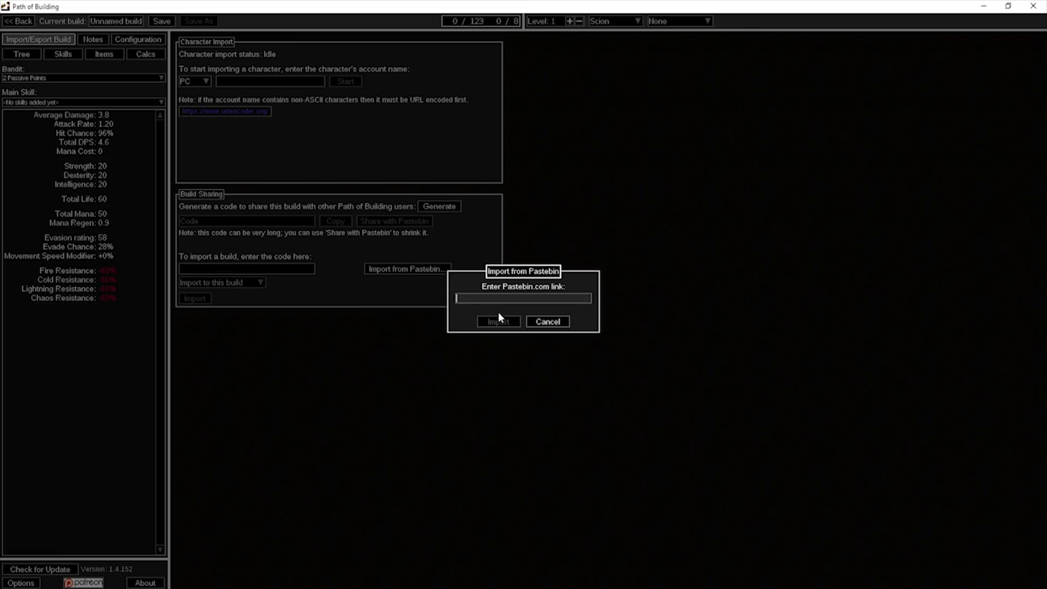
pyautogui.click(497, 321)
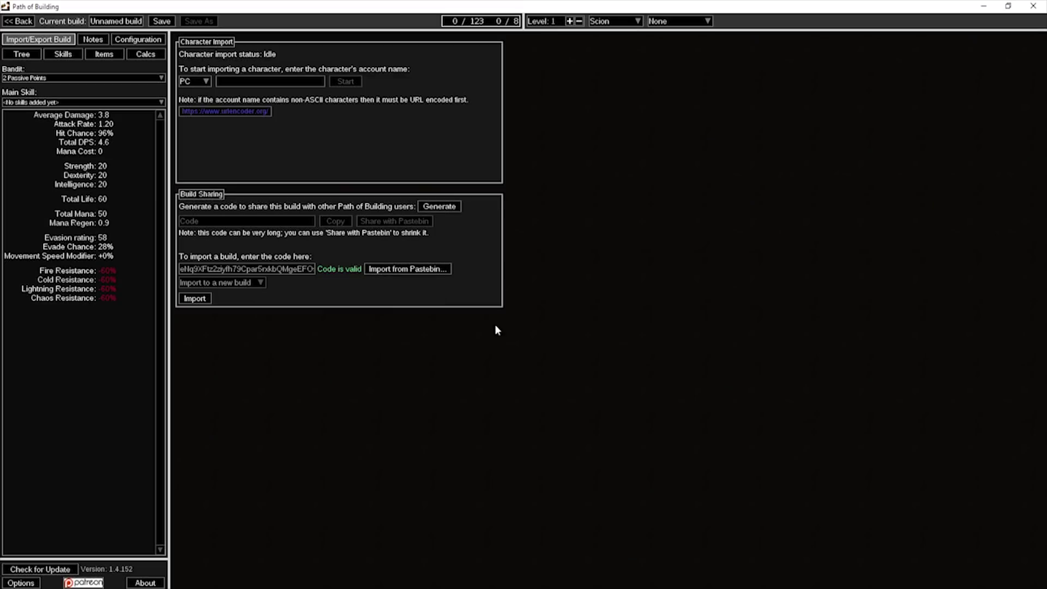
pyautogui.click(199, 302)
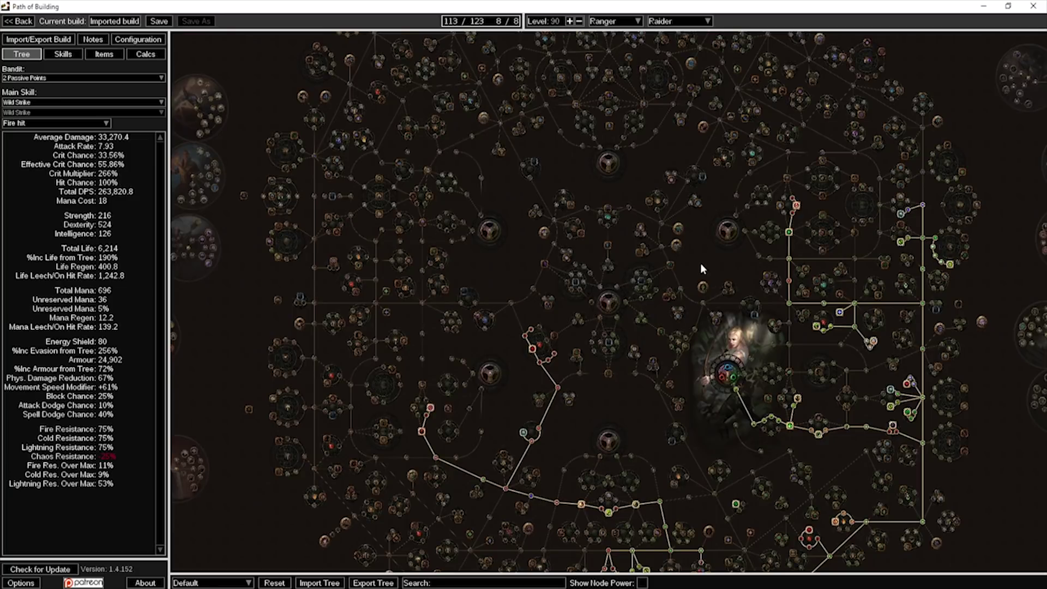
# Open the build's configuration and set the Wild Strike main skill part to Cold hit, checking the enemy boss setting
pyautogui.moveTo(680, 265); pyautogui.dragTo(613, 190)
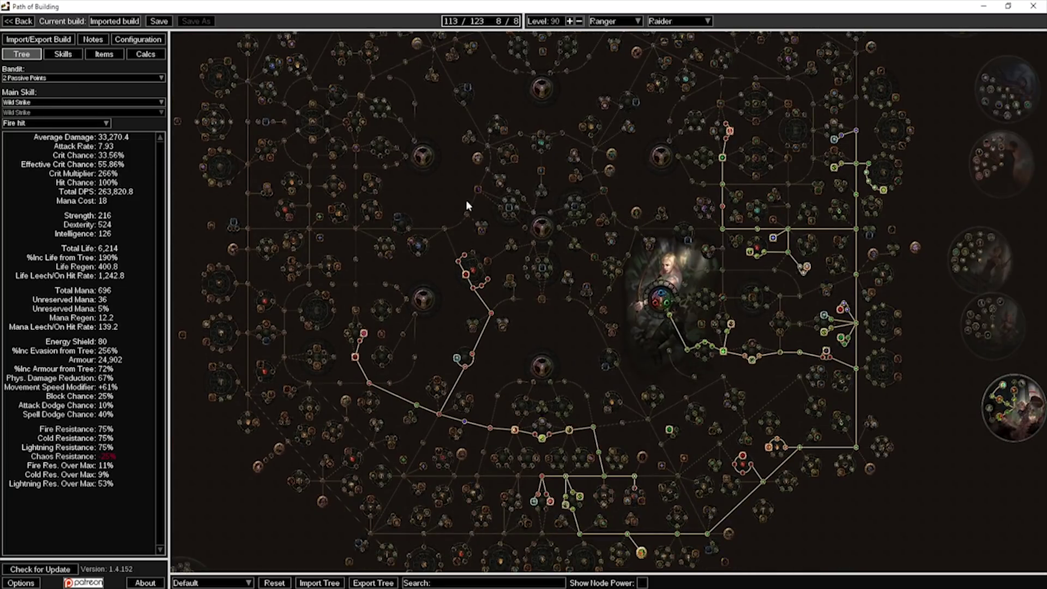
pyautogui.click(139, 38)
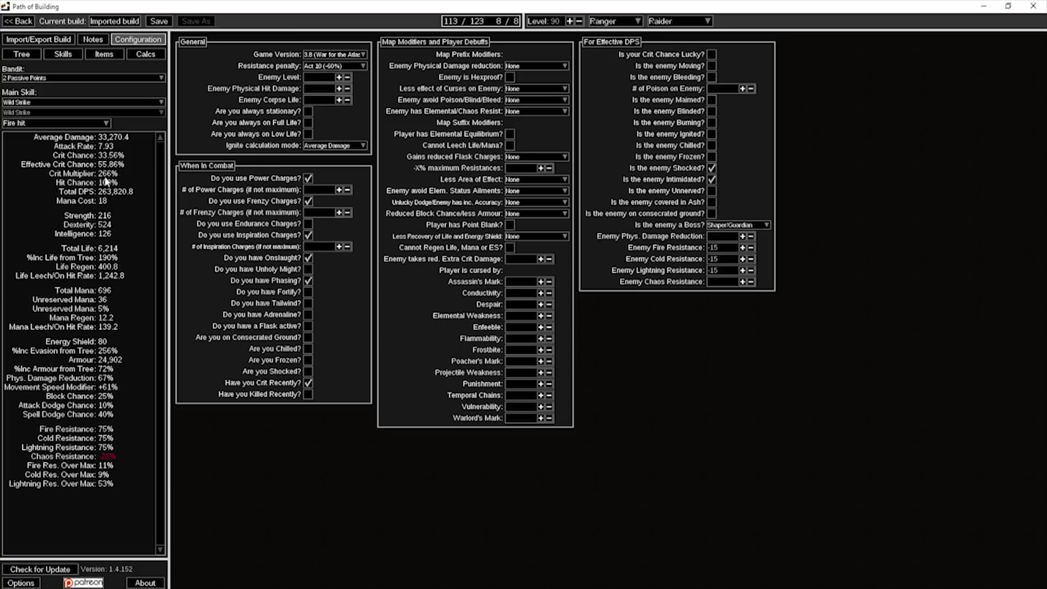
pyautogui.click(57, 124)
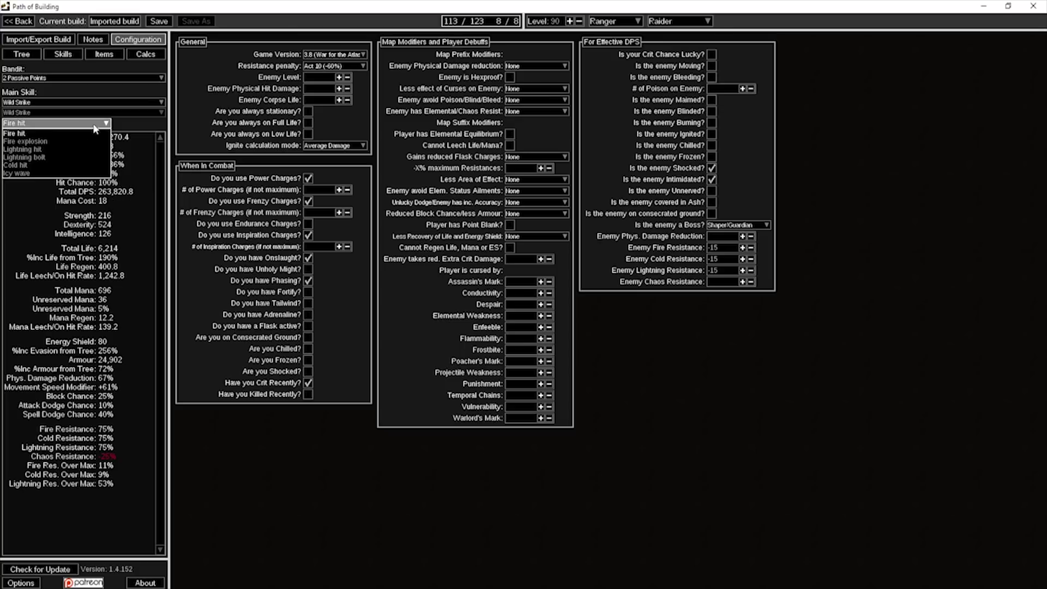
pyautogui.click(49, 150)
pyautogui.click(54, 123)
pyautogui.click(24, 165)
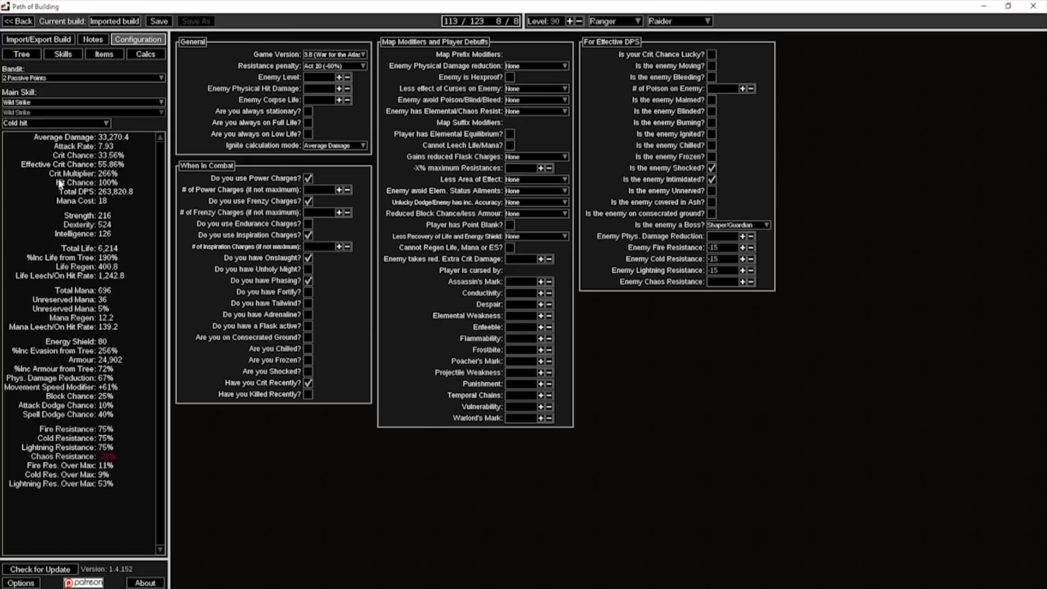
pyautogui.moveTo(723, 228)
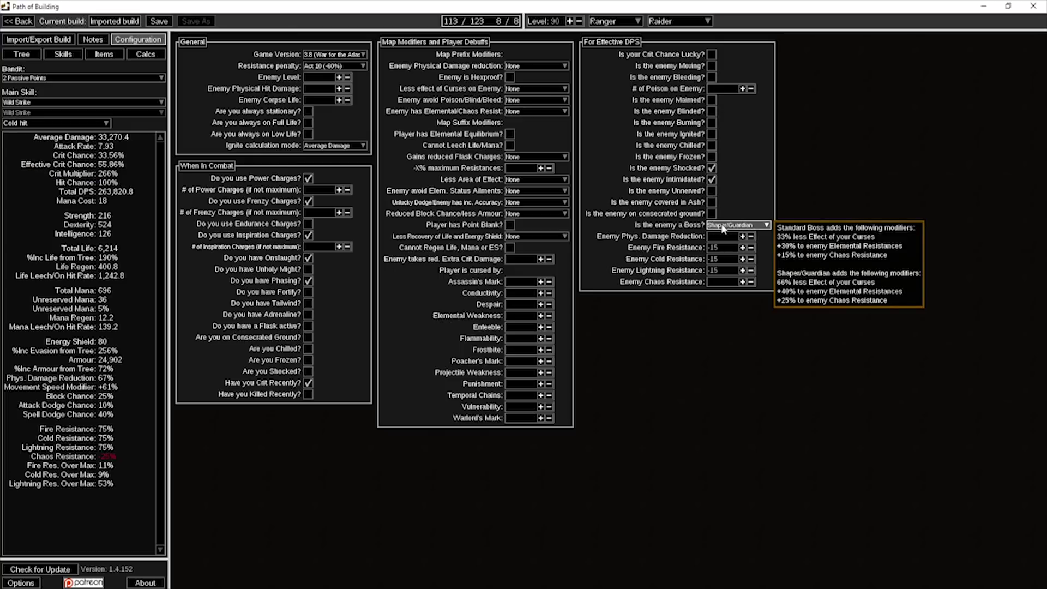
# Set the boots slot to None to compare the stats, and re-equip Kaom's Roots, Titan Greaves
pyautogui.click(23, 57)
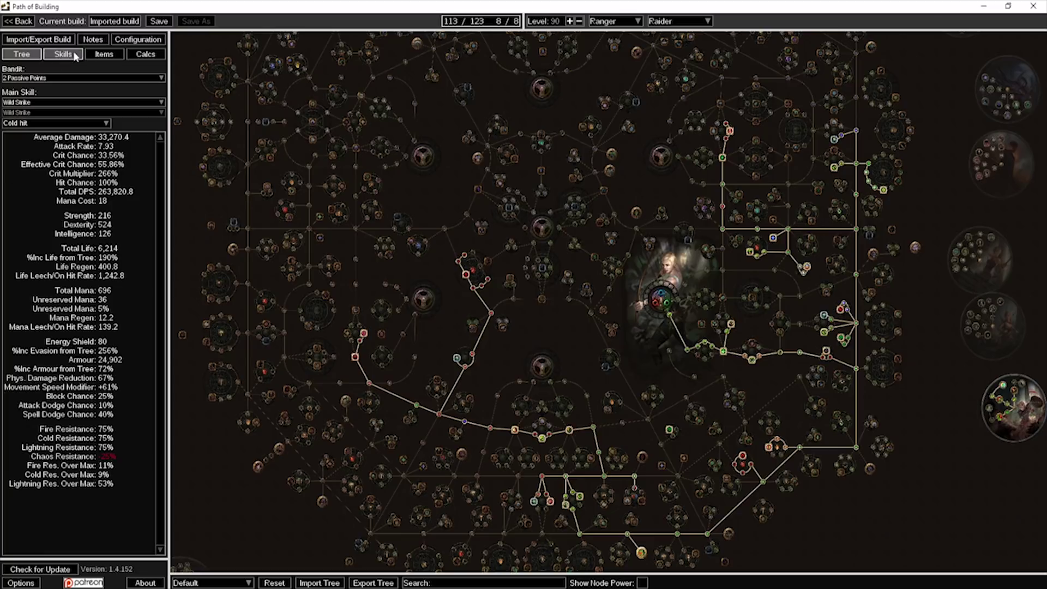
pyautogui.click(104, 54)
pyautogui.click(277, 136)
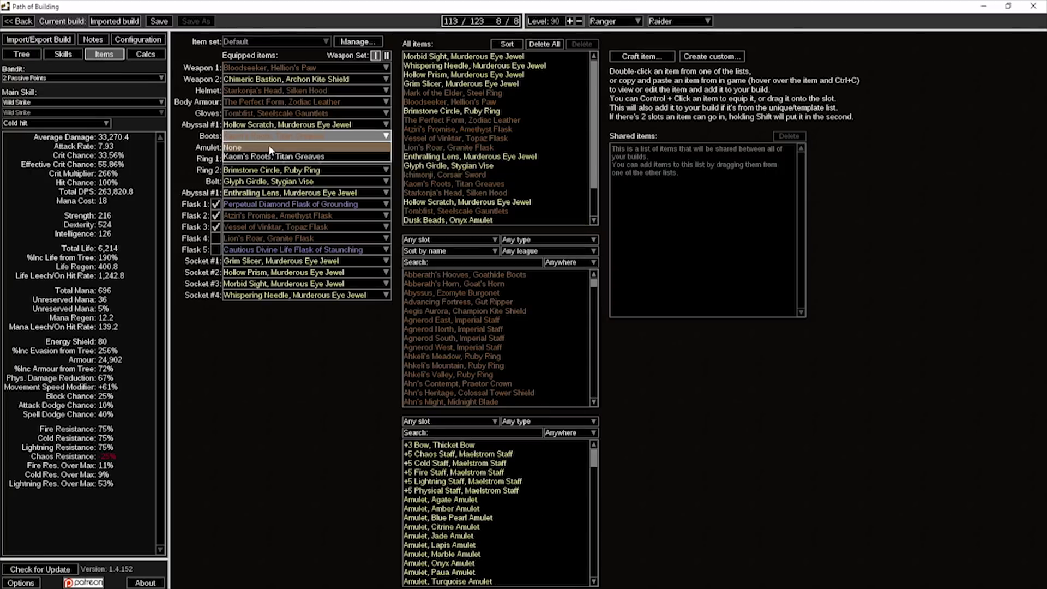
pyautogui.click(268, 146)
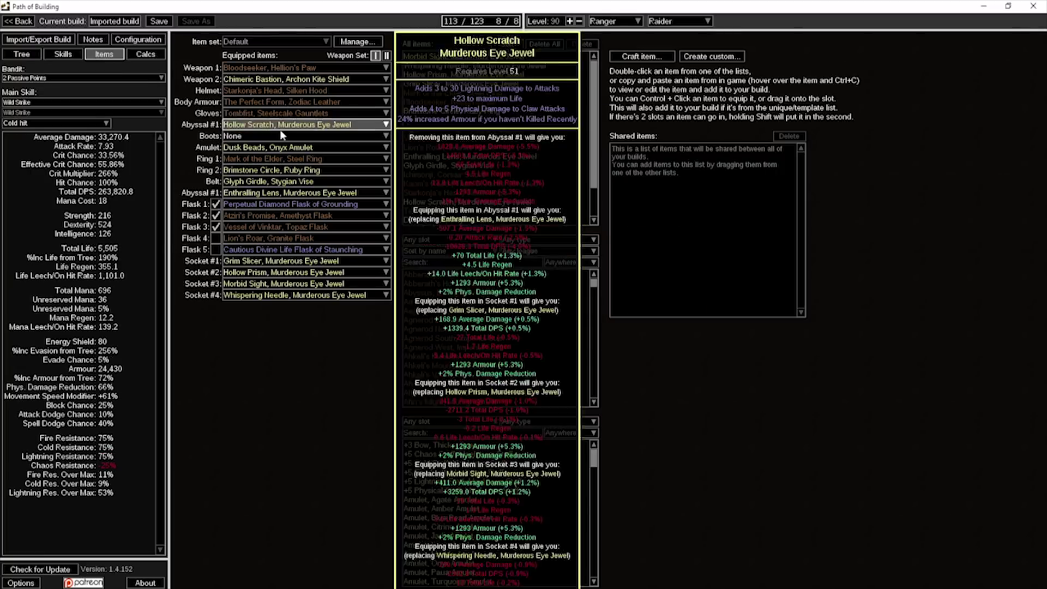
pyautogui.click(278, 135)
pyautogui.click(264, 157)
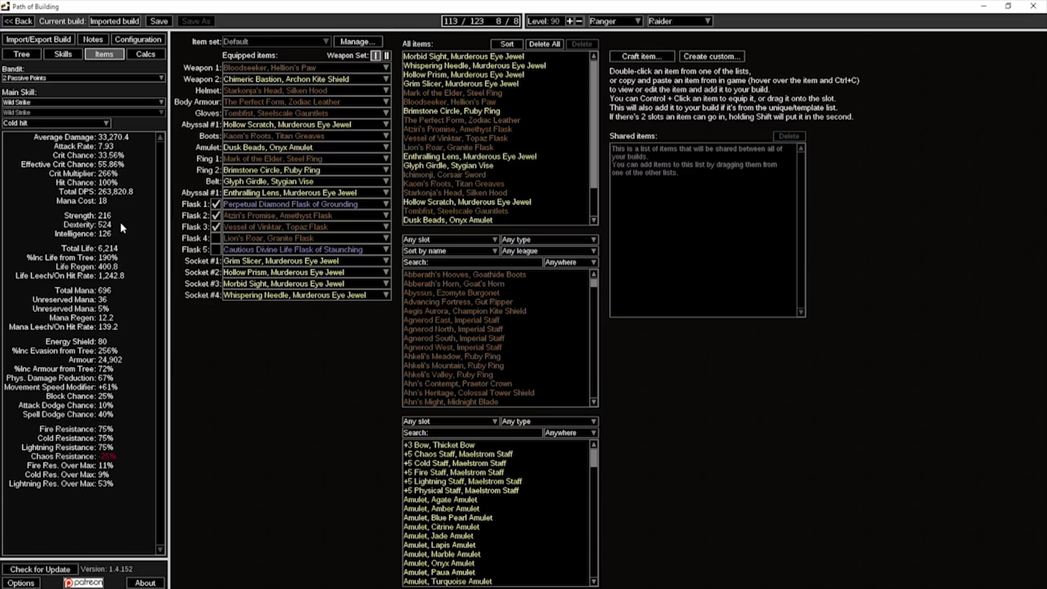
pyautogui.click(21, 54)
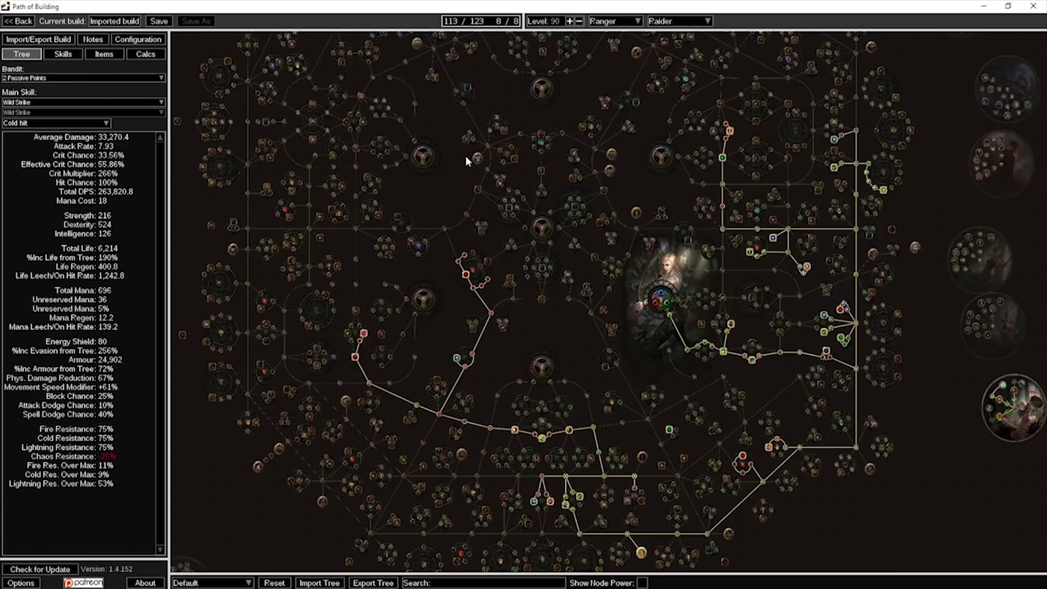
pyautogui.scroll(-1, 466, 155)
pyautogui.click(101, 54)
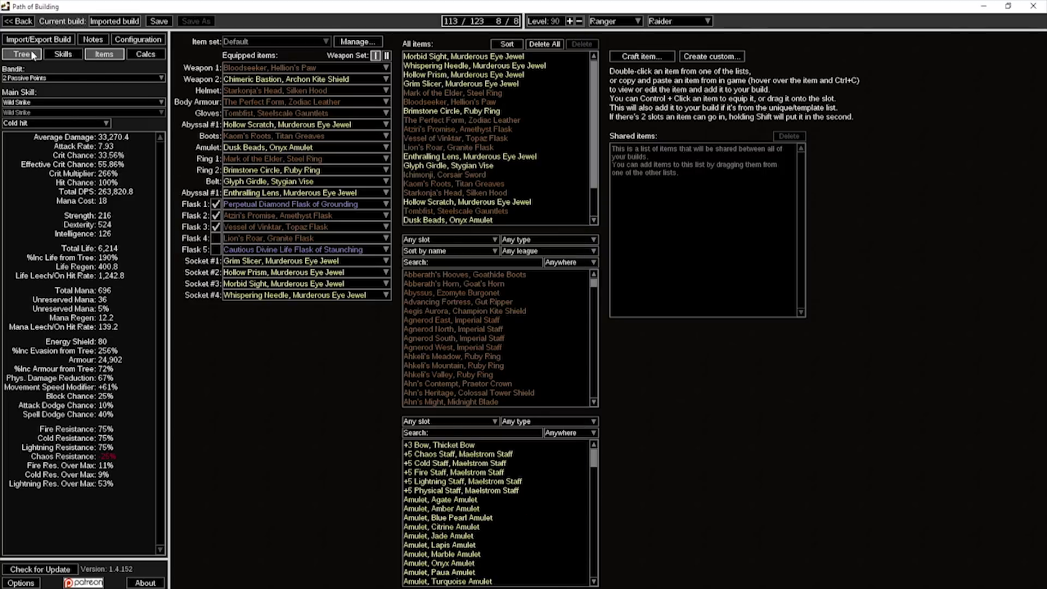
pyautogui.click(31, 53)
pyautogui.moveTo(468, 323); pyautogui.dragTo(488, 160)
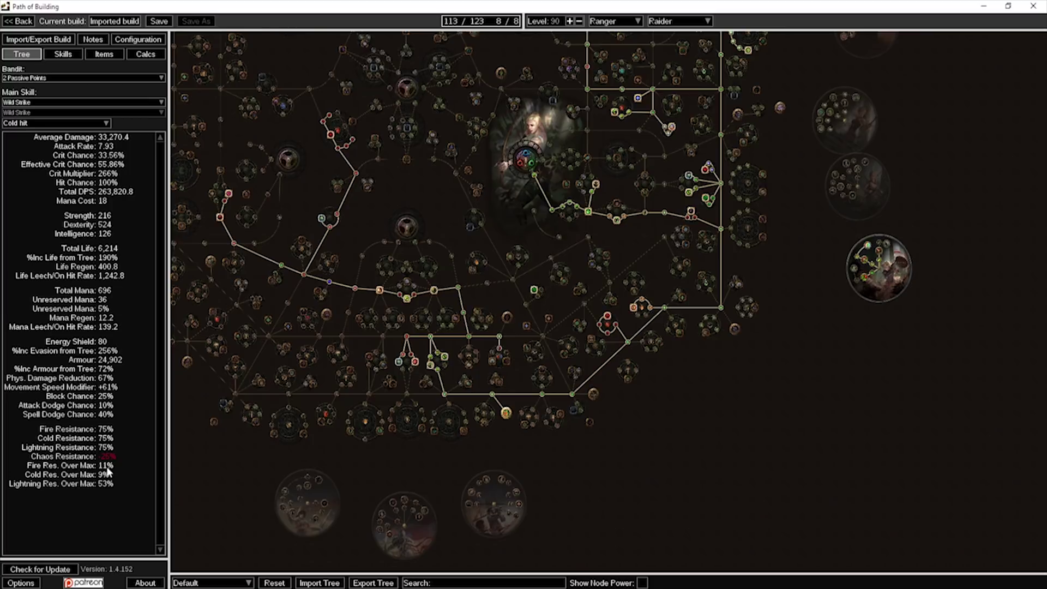
# Set the Weapon 2 slot to None to compare the resistances, and re-equip Chimeric Bastion, Archon Kite Shield
pyautogui.click(104, 54)
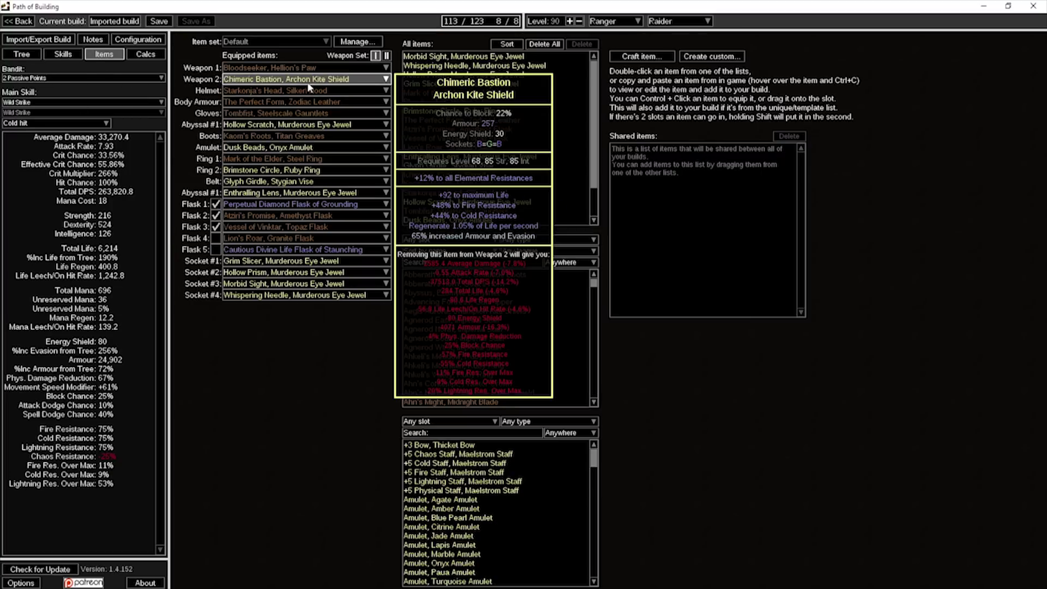
pyautogui.click(289, 79)
pyautogui.click(273, 91)
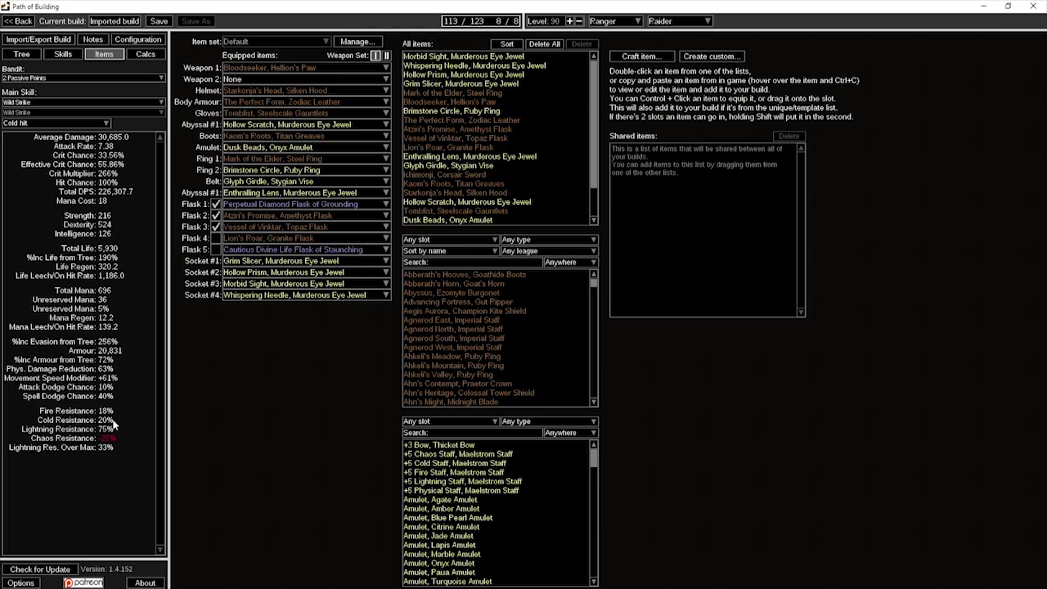
pyautogui.moveTo(239, 131)
pyautogui.click(243, 79)
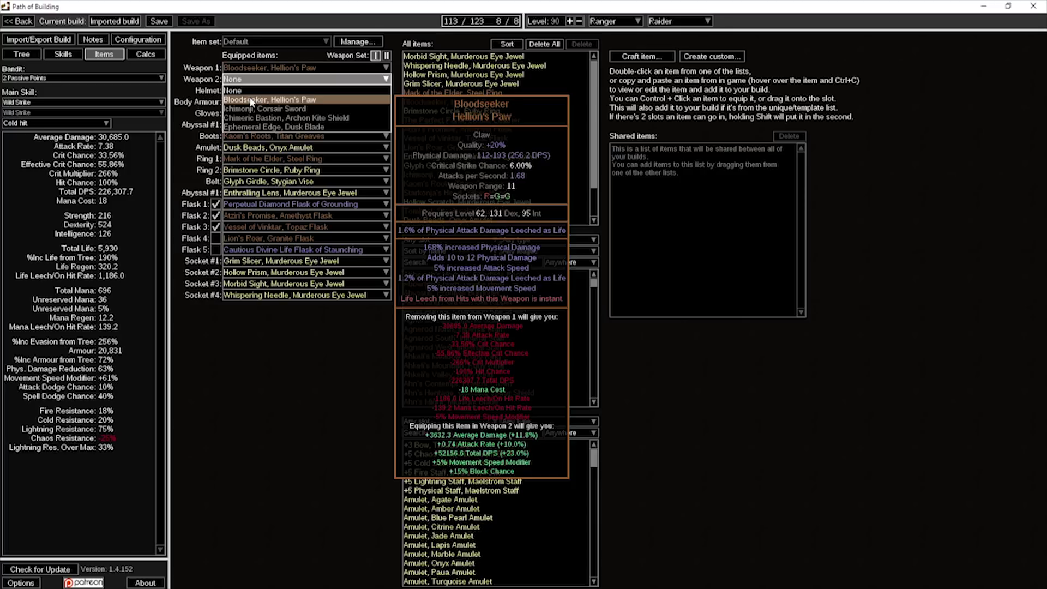
pyautogui.click(268, 119)
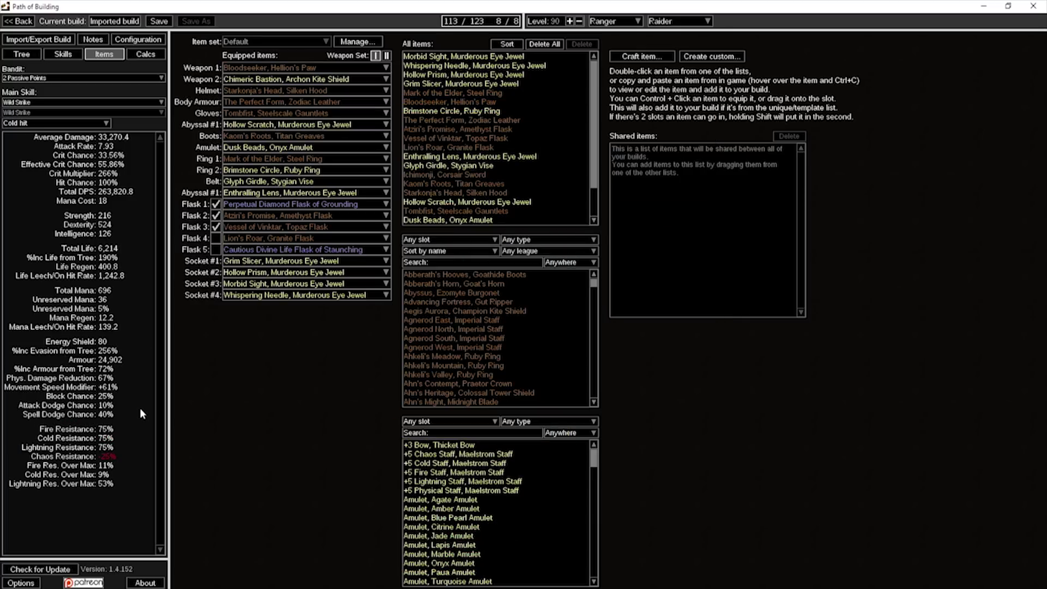
pyautogui.moveTo(318, 172)
pyautogui.click(24, 54)
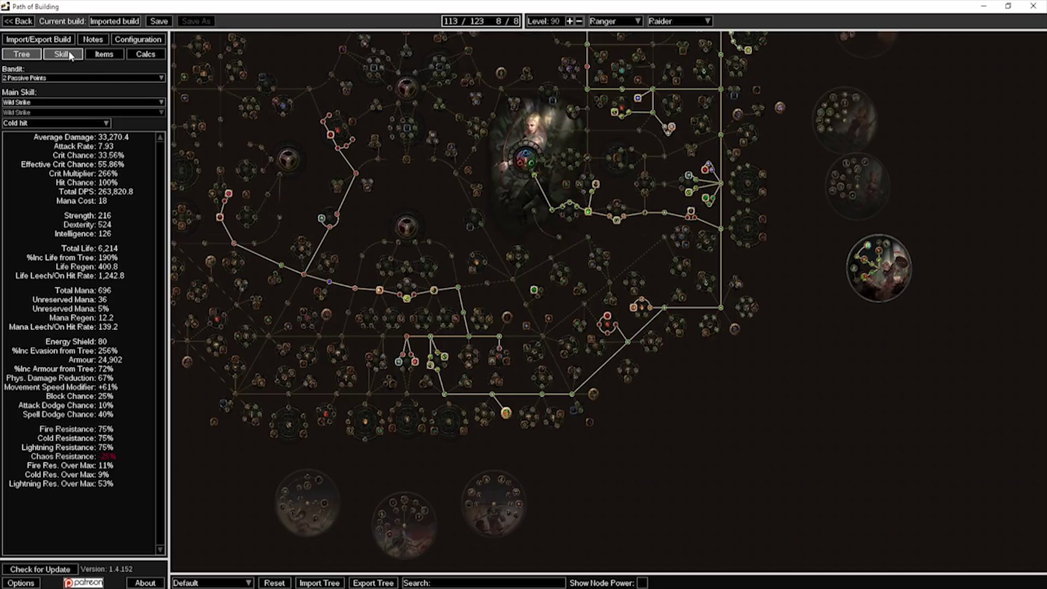
pyautogui.moveTo(533, 69); pyautogui.dragTo(469, 243)
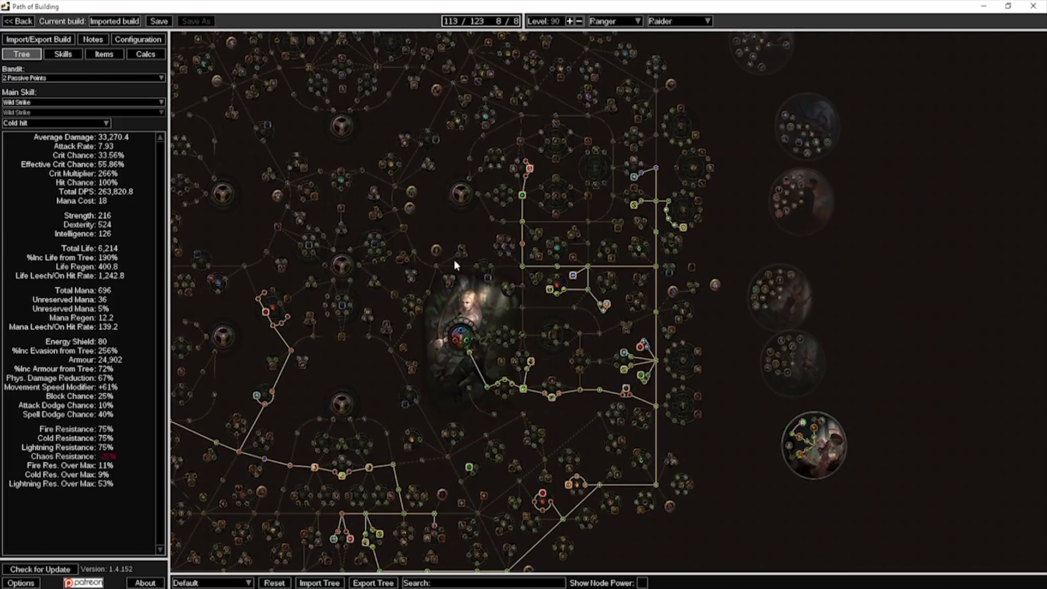
pyautogui.moveTo(409, 303); pyautogui.dragTo(505, 190)
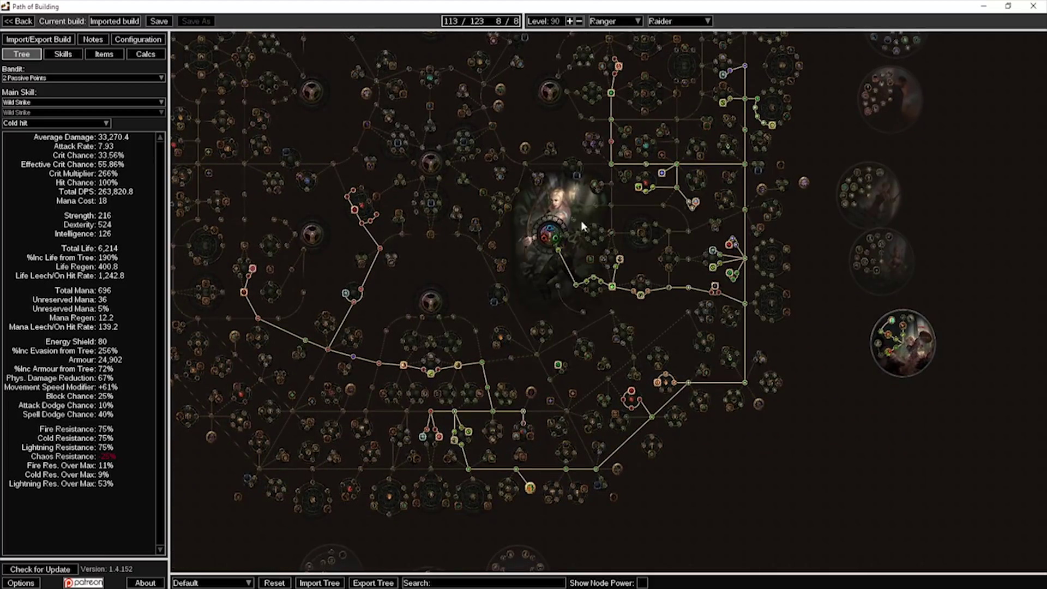
# Delete the disabled socket group that has no active skills
pyautogui.click(64, 55)
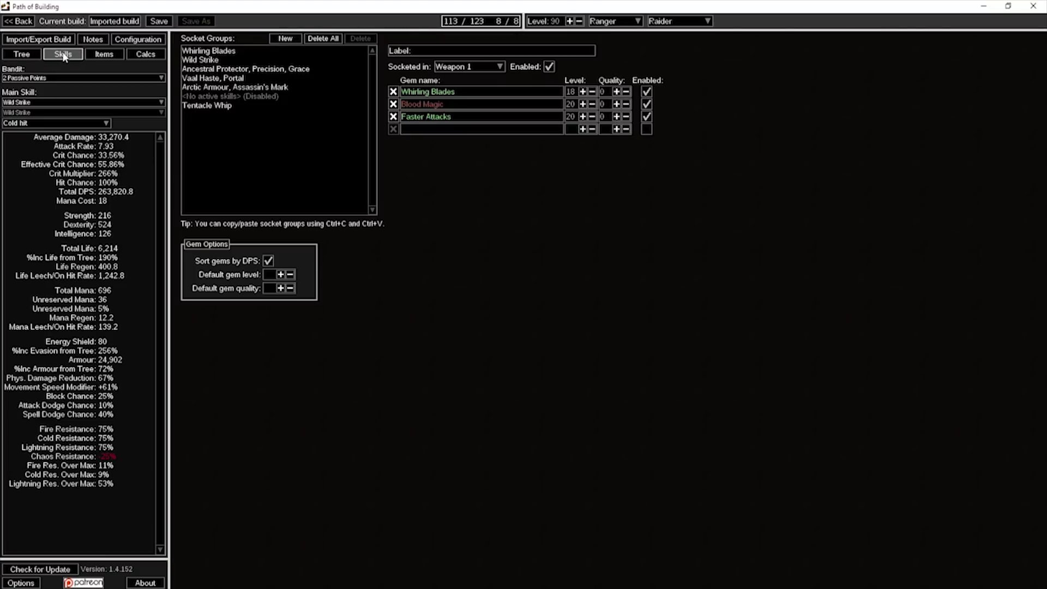
pyautogui.click(277, 97)
pyautogui.click(360, 39)
pyautogui.click(497, 315)
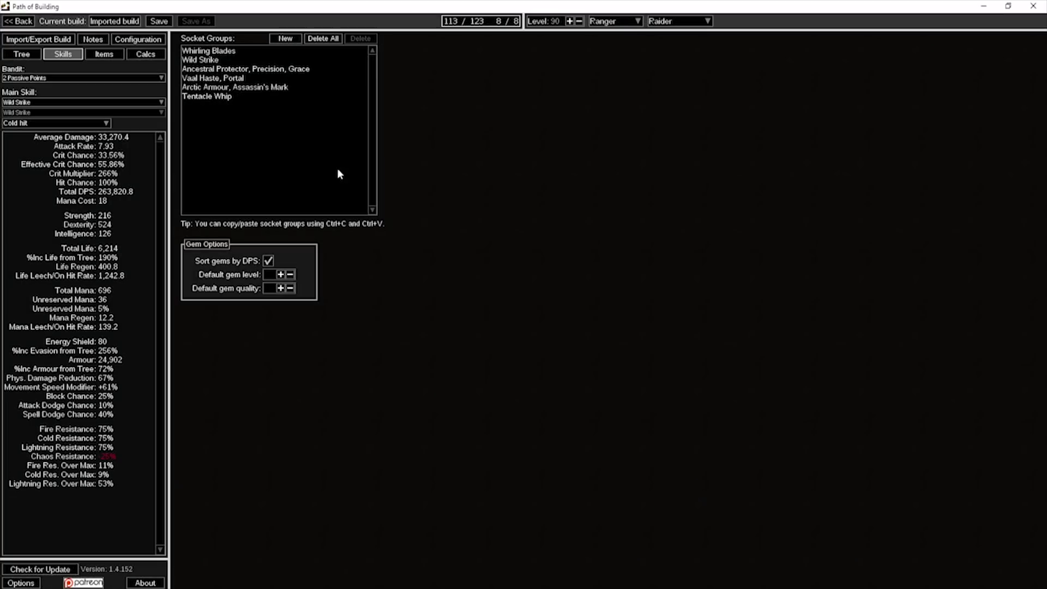
# Reorder the socket groups so Wild Strike is first and Ancestral Protector, Precision, Grace is second, above Whirling Blades
pyautogui.click(221, 59)
pyautogui.moveTo(221, 51); pyautogui.dragTo(221, 61)
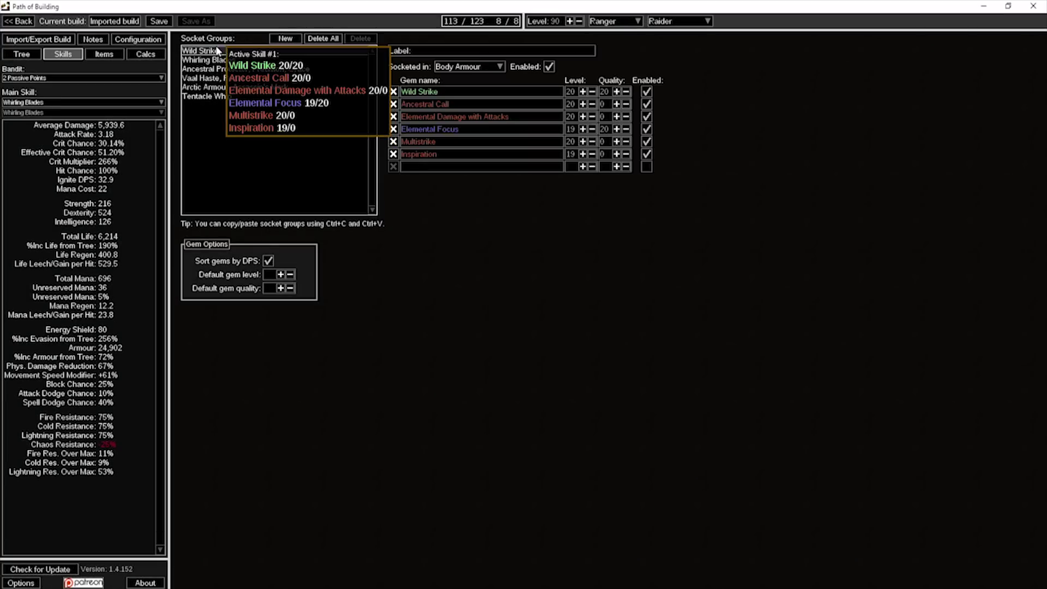
pyautogui.click(304, 70)
pyautogui.moveTo(305, 70); pyautogui.dragTo(304, 60)
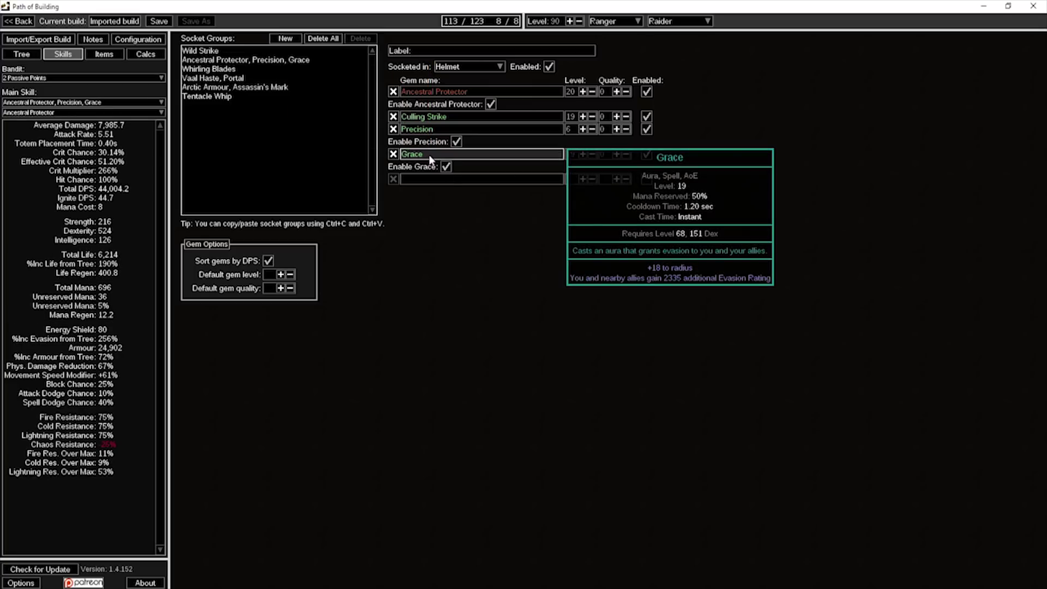
# Inspect the gems in the Ancestral Protector group, toggling Ancestral Protector off and on, and open the Whirling Blades group
pyautogui.moveTo(425, 131)
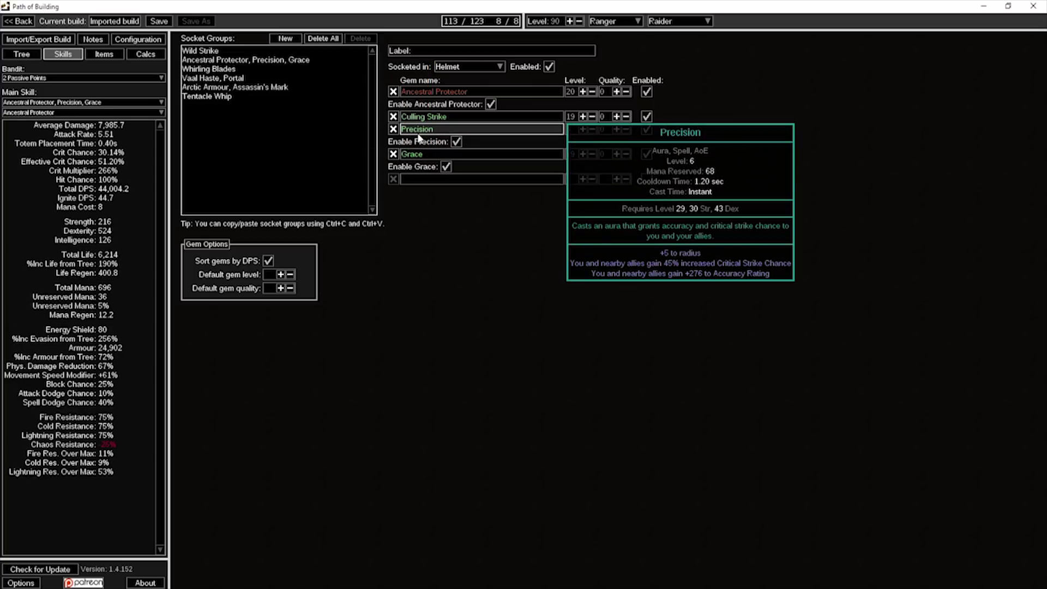
pyautogui.moveTo(428, 93)
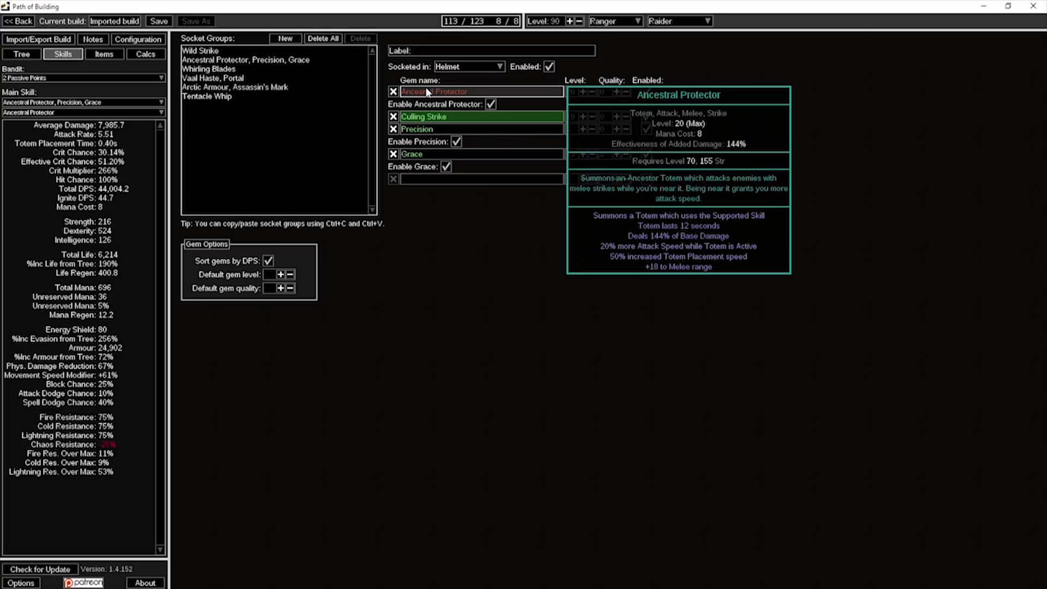
pyautogui.click(491, 105)
pyautogui.click(491, 106)
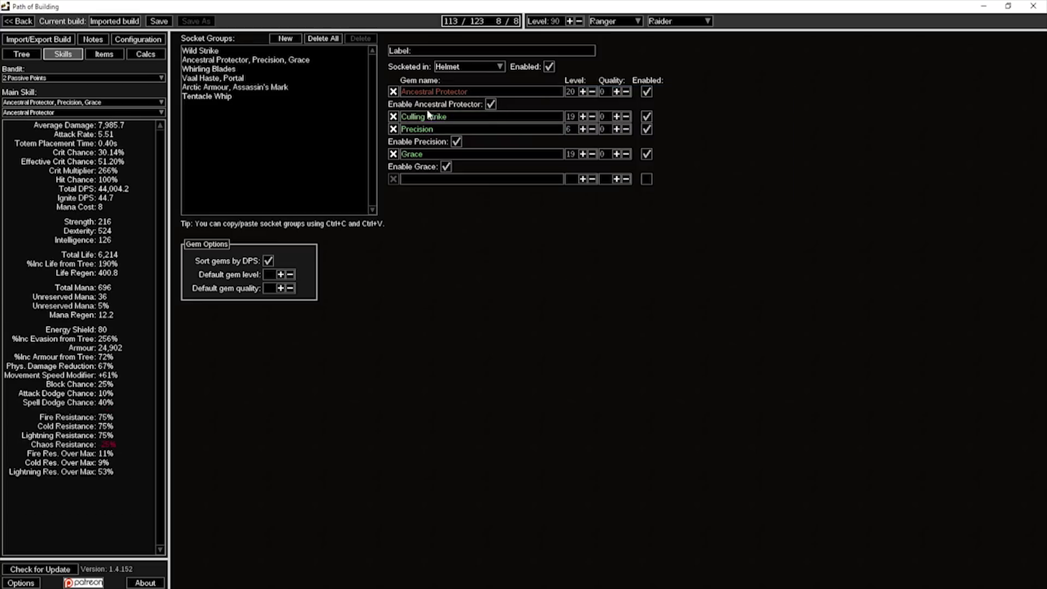
pyautogui.moveTo(416, 117)
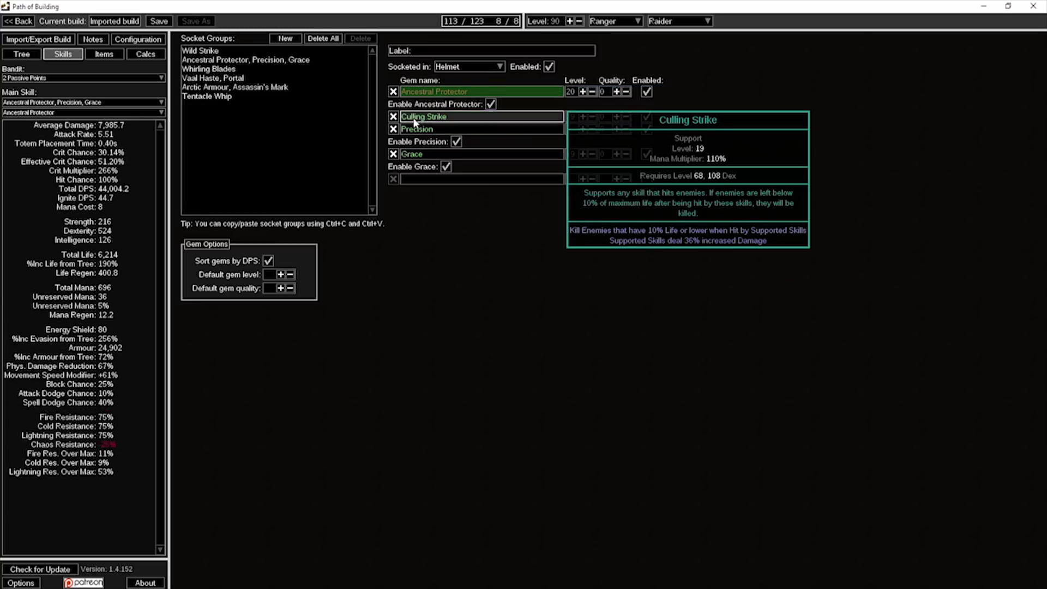
pyautogui.click(202, 69)
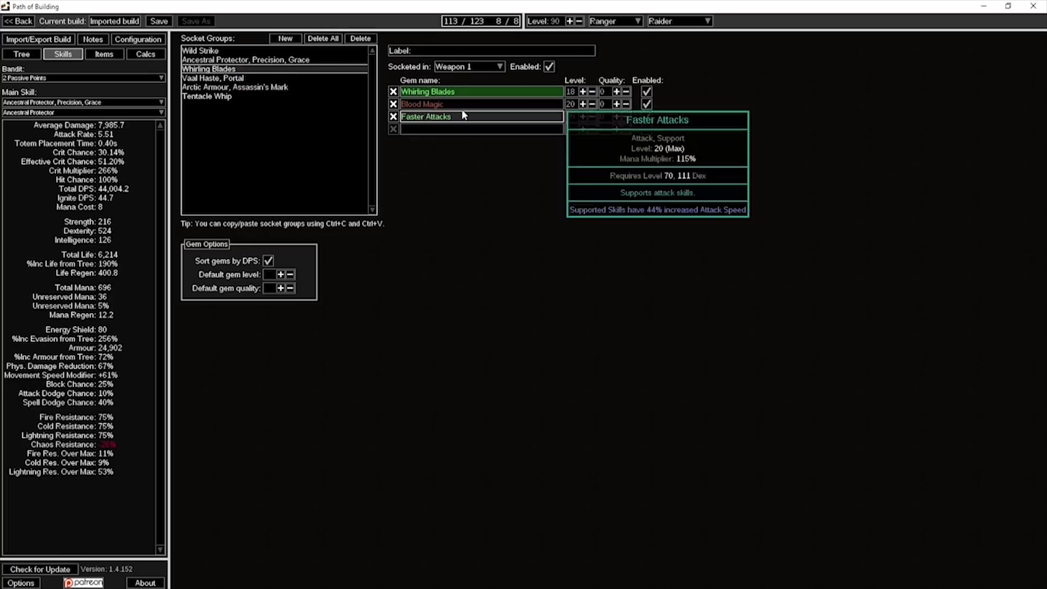
# Set the main skill to Whirling Blades and toggle its Blood Magic support off and on to compare the mana cost
pyautogui.moveTo(438, 103)
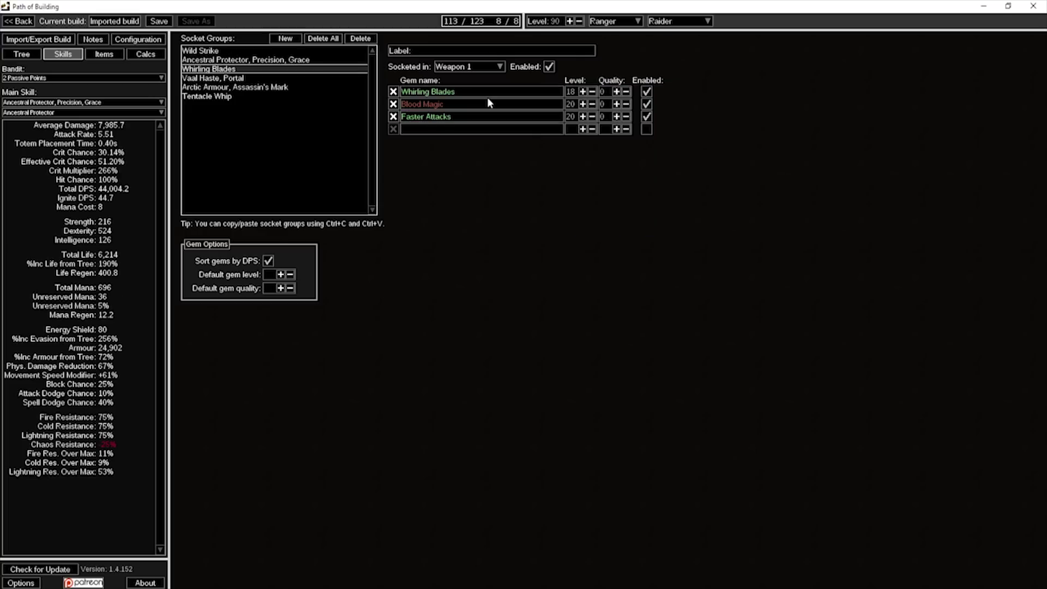
pyautogui.moveTo(482, 91)
pyautogui.click(49, 103)
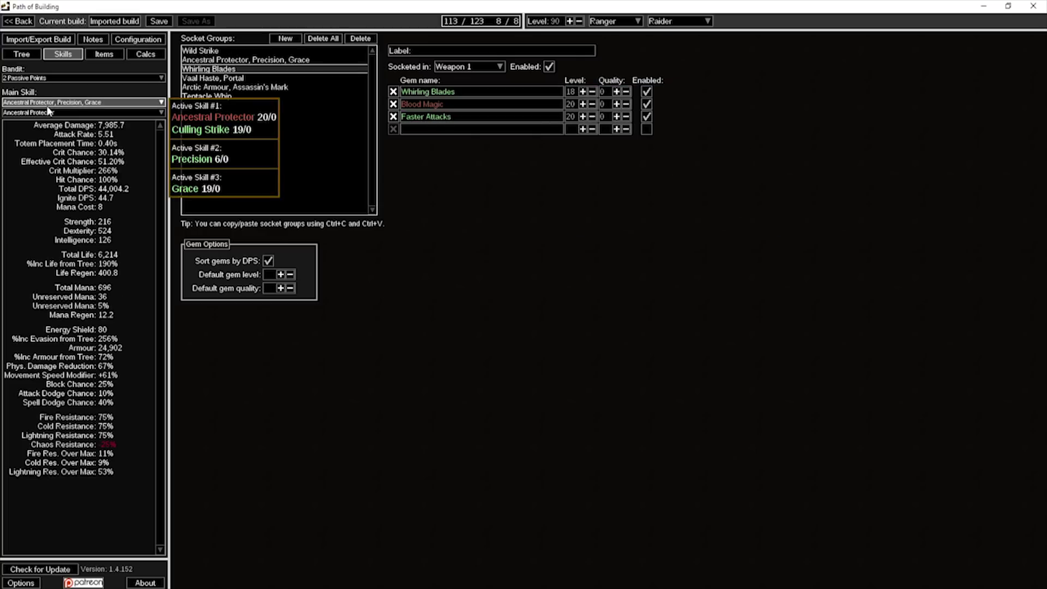
pyautogui.click(39, 125)
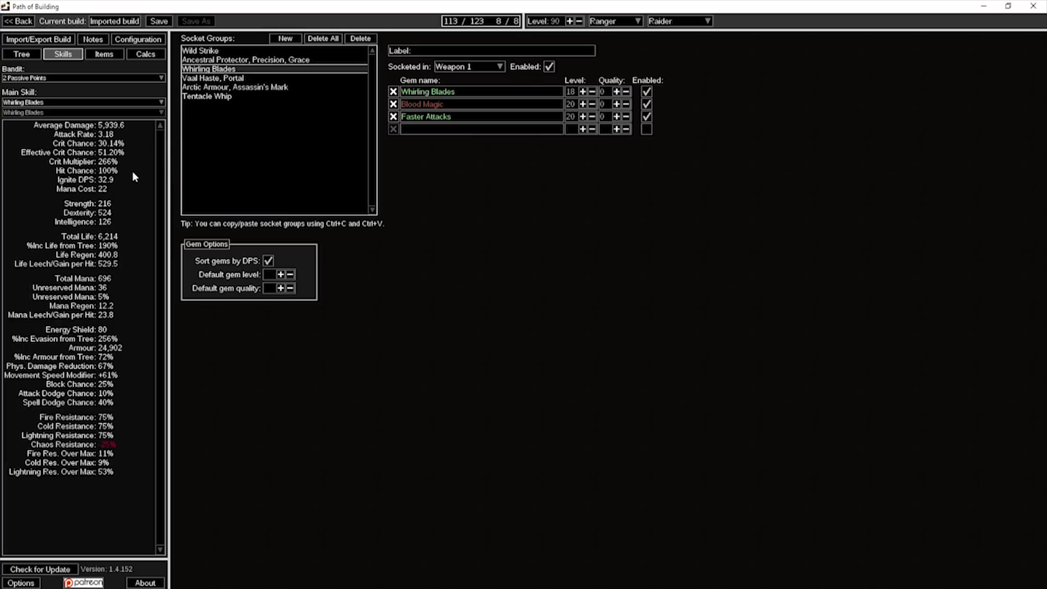
pyautogui.click(646, 104)
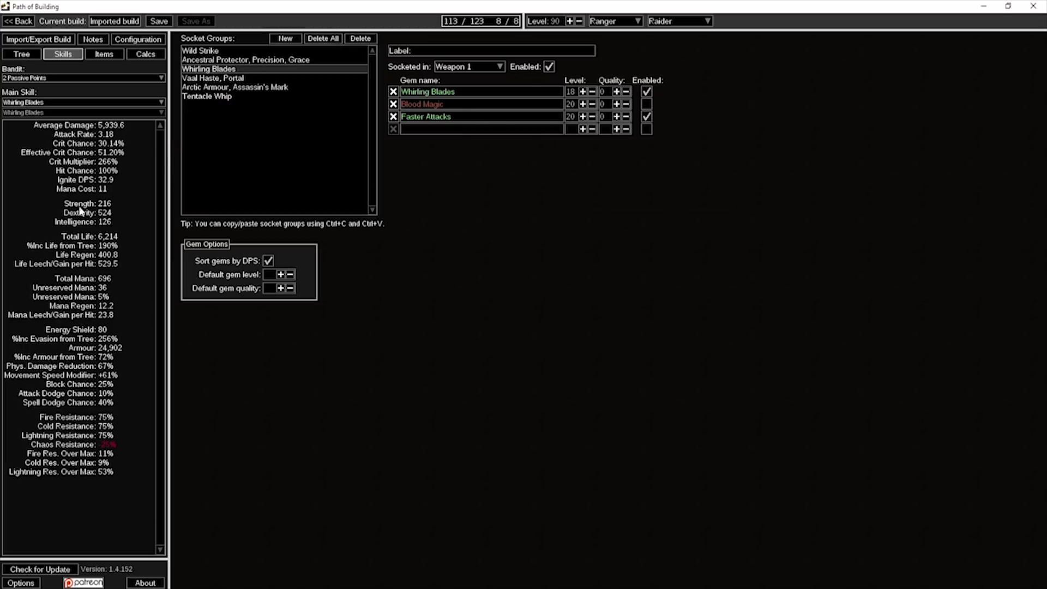
pyautogui.click(648, 104)
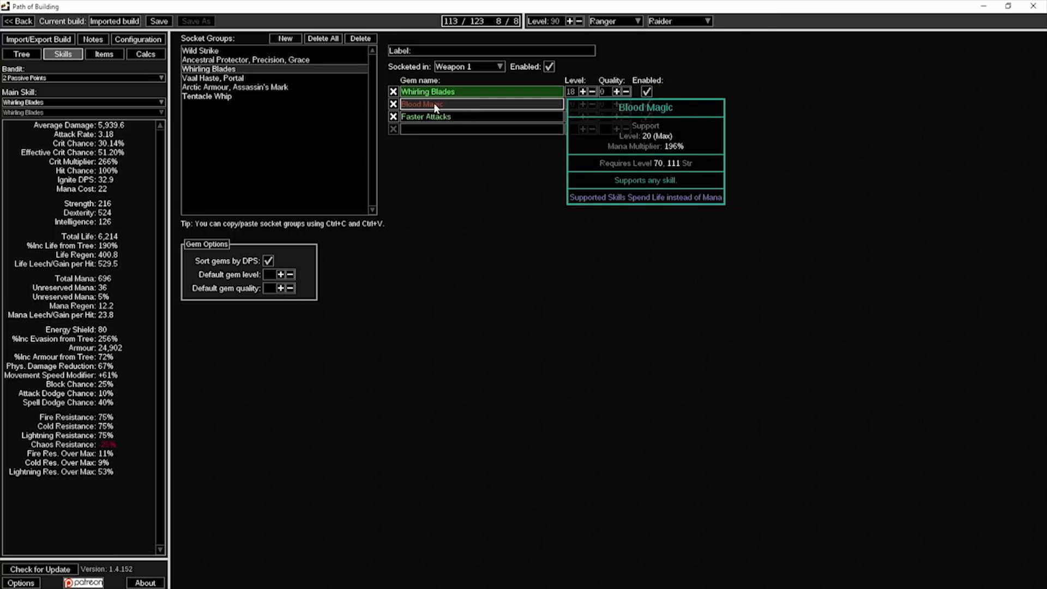
# Inspect the gems in the Vaal Haste, Portal socket group, toggling Vaal Haste off and on
pyautogui.click(252, 78)
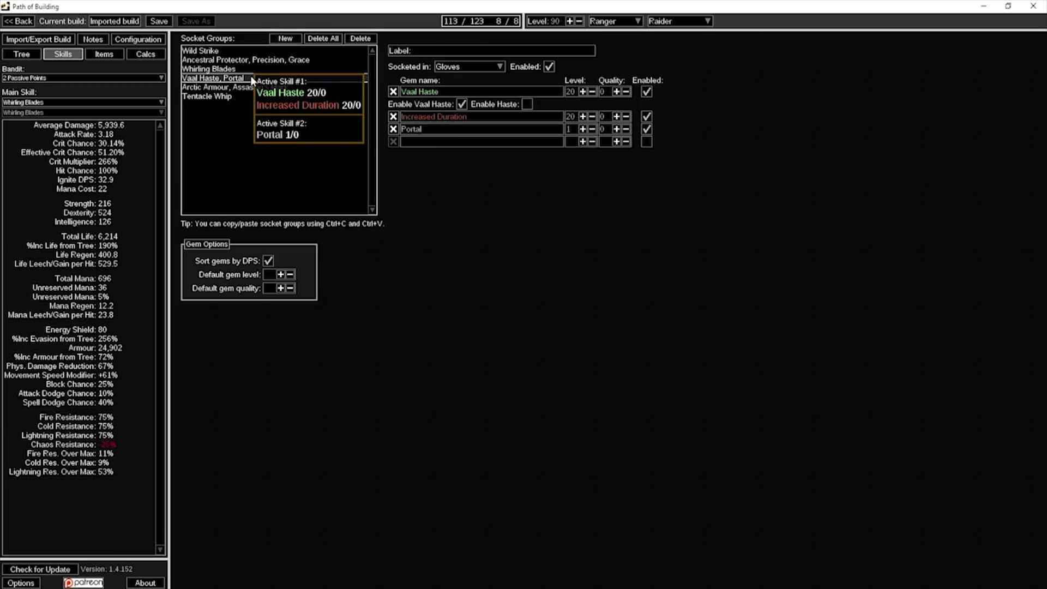
pyautogui.moveTo(440, 118)
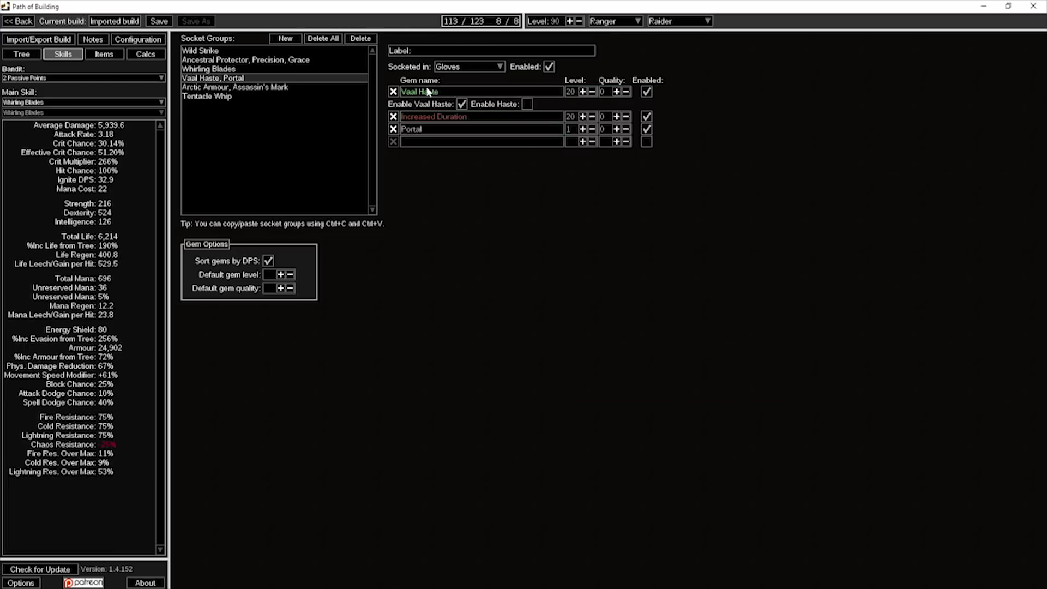
pyautogui.click(461, 104)
pyautogui.click(461, 104)
# Review the gems in the Arctic Armour, Assassin's Mark group and the special Tentacle Whip group
pyautogui.click(283, 87)
pyautogui.moveTo(460, 91)
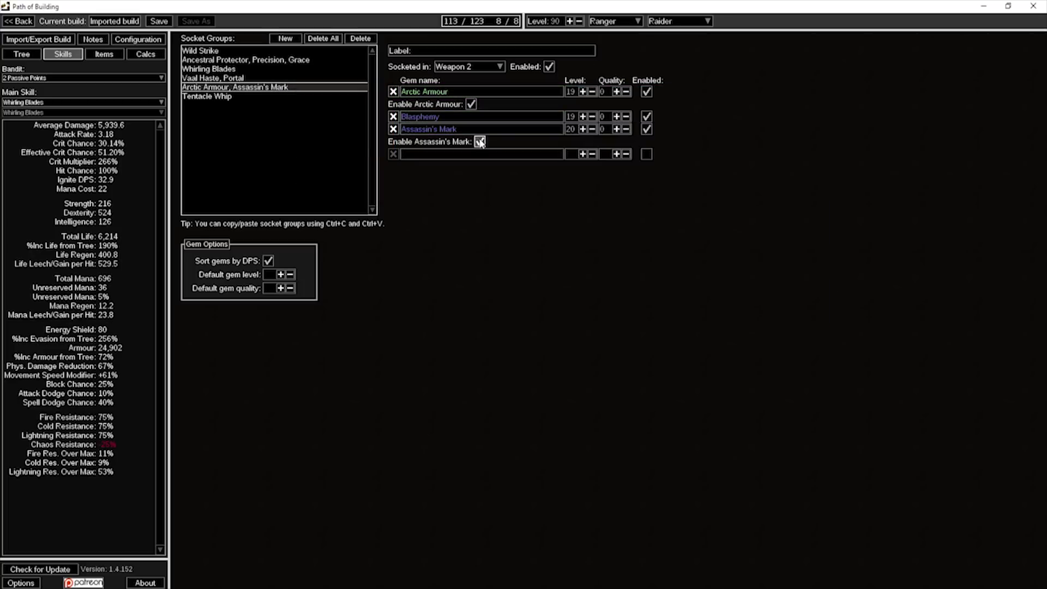
pyautogui.click(260, 97)
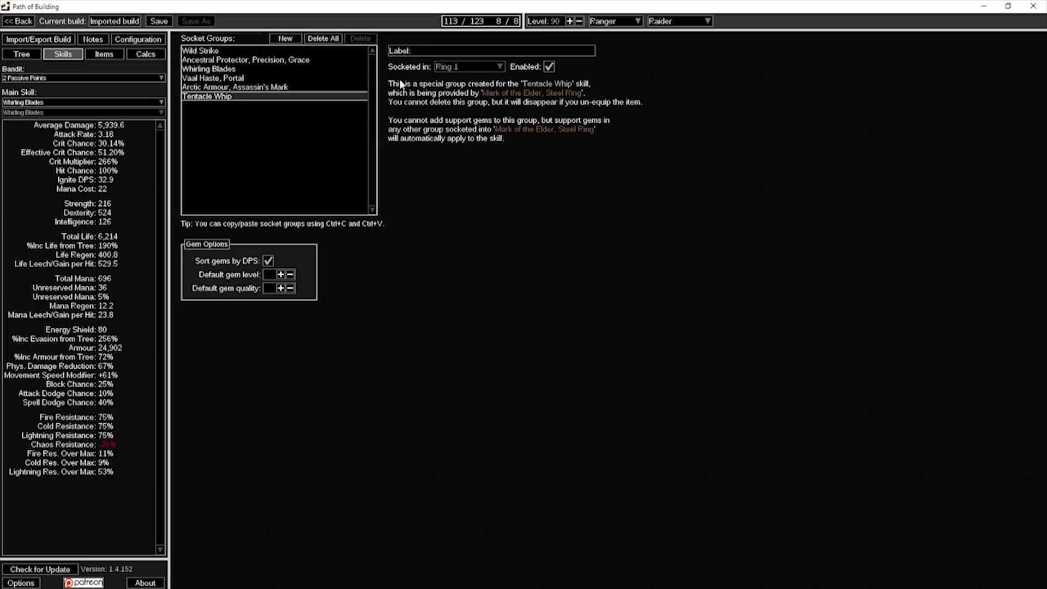
# Toggle Grace off and on in the Ancestral Protector, Precision, Grace group to compare the build's stats
pyautogui.click(263, 60)
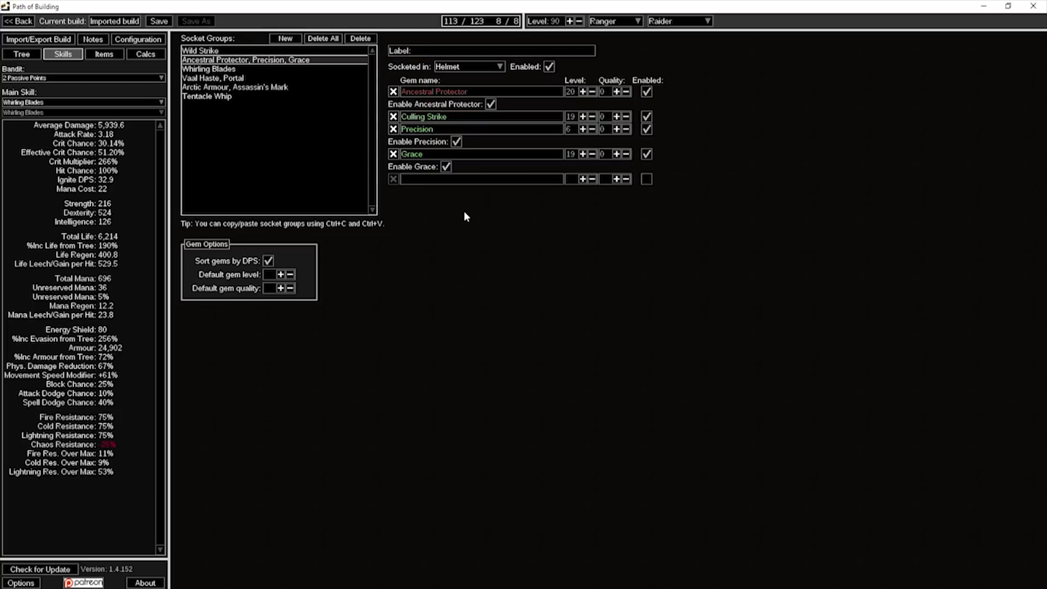
pyautogui.click(447, 168)
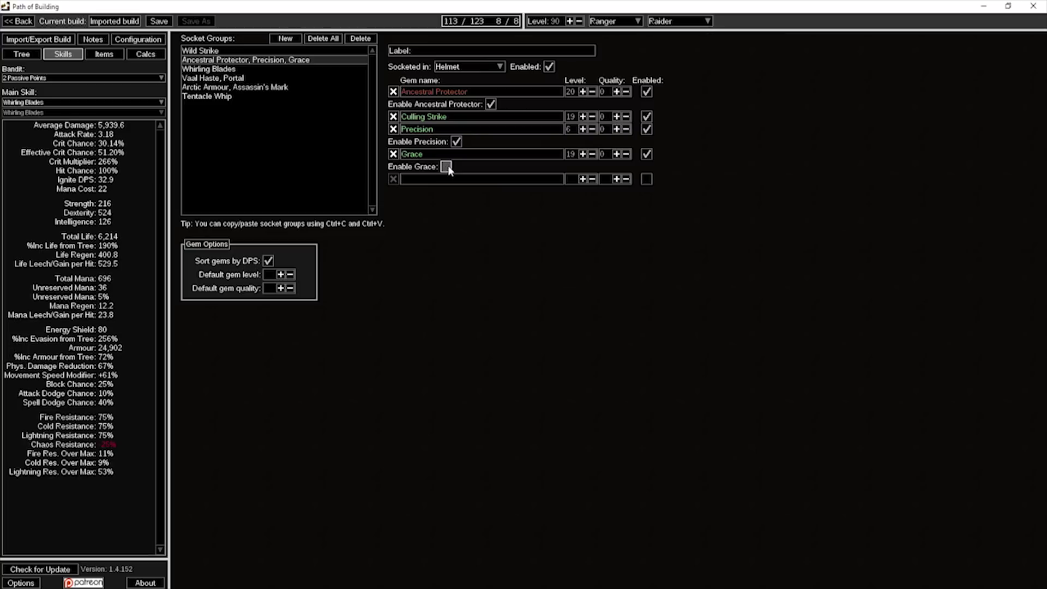
pyautogui.click(447, 168)
pyautogui.click(447, 168)
pyautogui.click(448, 168)
# View the passive tree and the equipped items, and open the item crafting dialog and cancel it
pyautogui.click(31, 54)
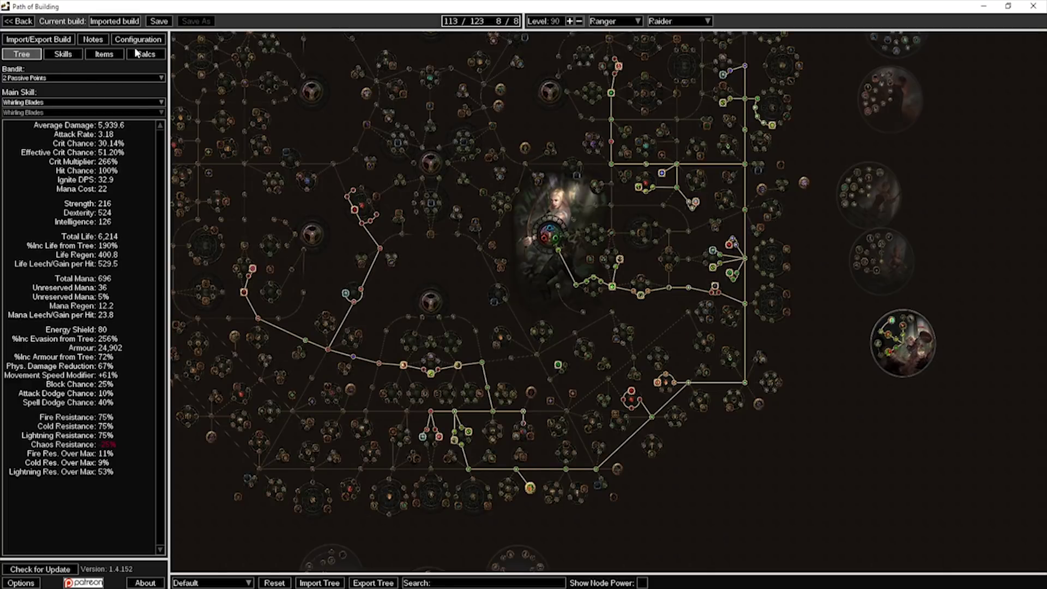
pyautogui.click(104, 54)
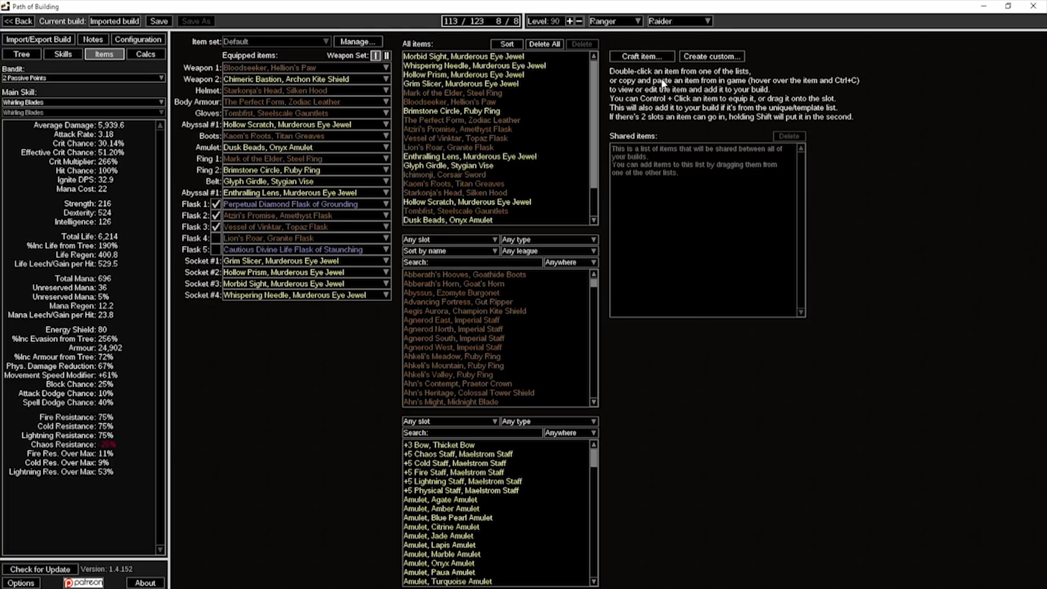
pyautogui.click(642, 57)
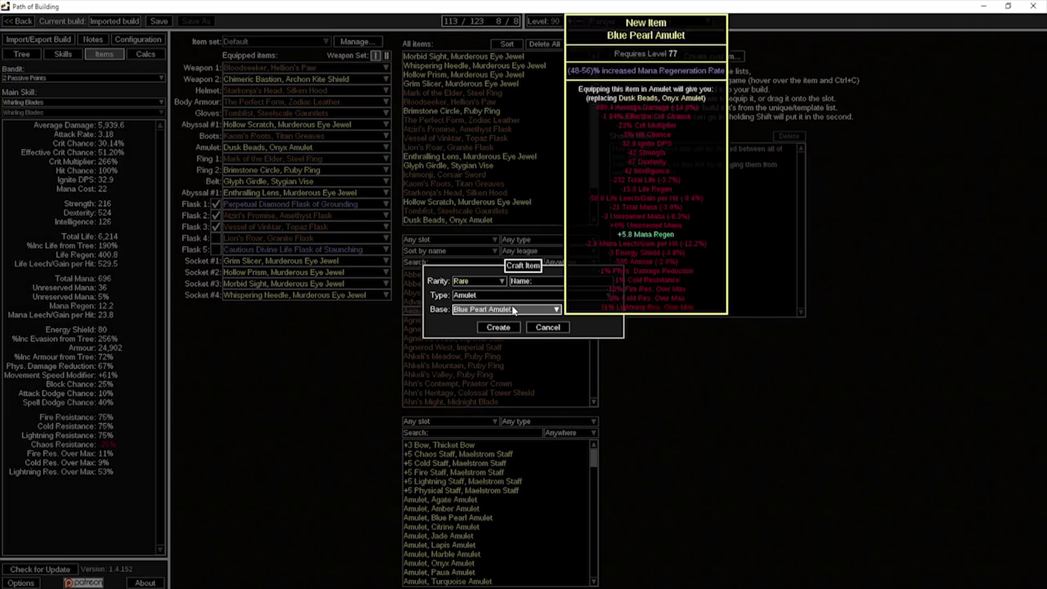
pyautogui.click(547, 327)
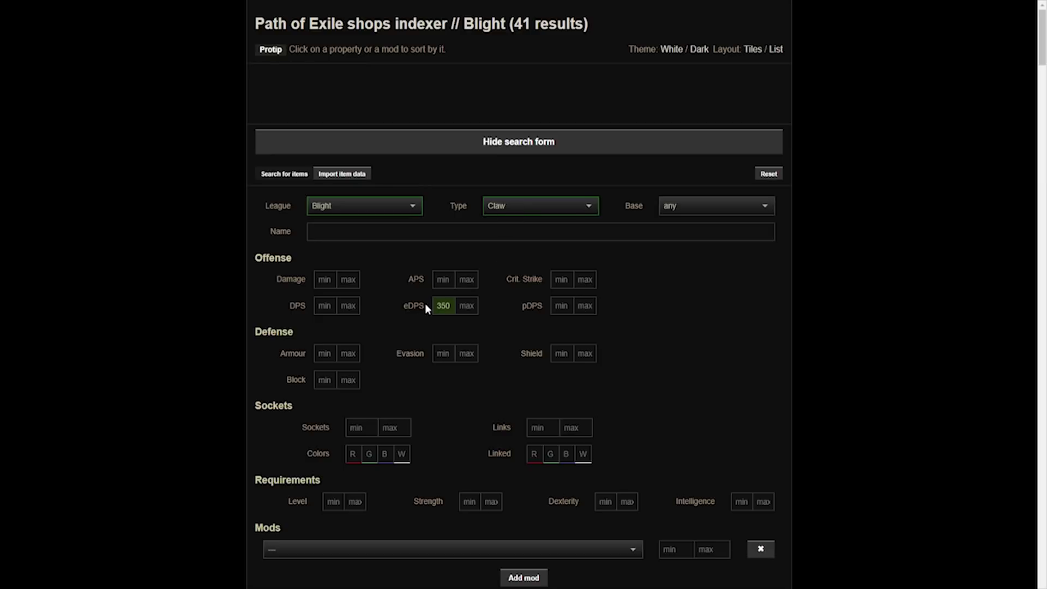
# On the Path of Exile shops indexer, search the Blight league for claws with a minimum eDPS of 350
pyautogui.doubleClick(443, 306)
pyautogui.scroll(-5, 449, 418)
pyautogui.scroll(-4, 402, 431)
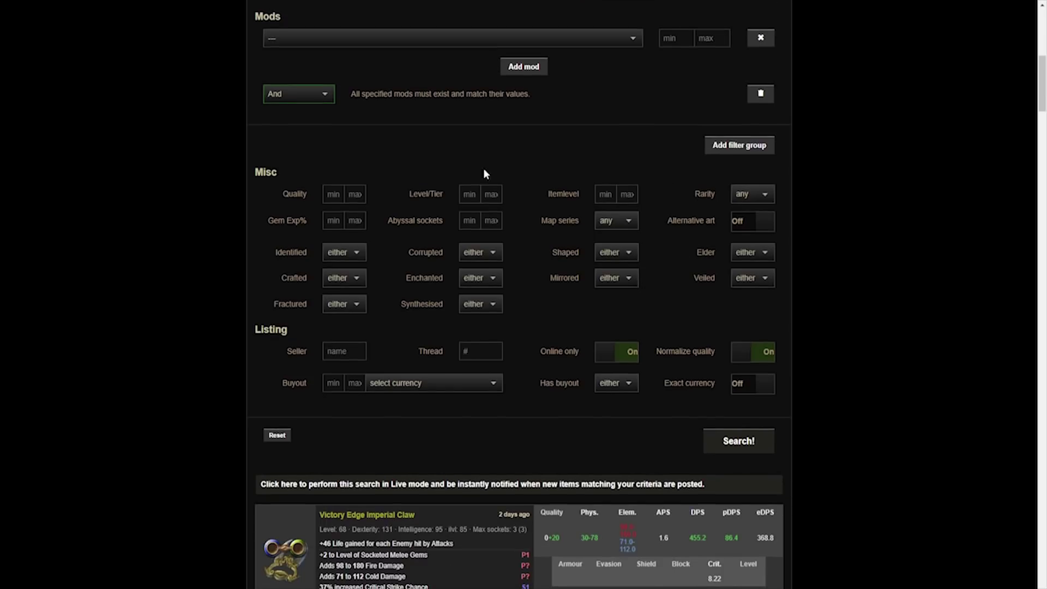
pyautogui.click(745, 433)
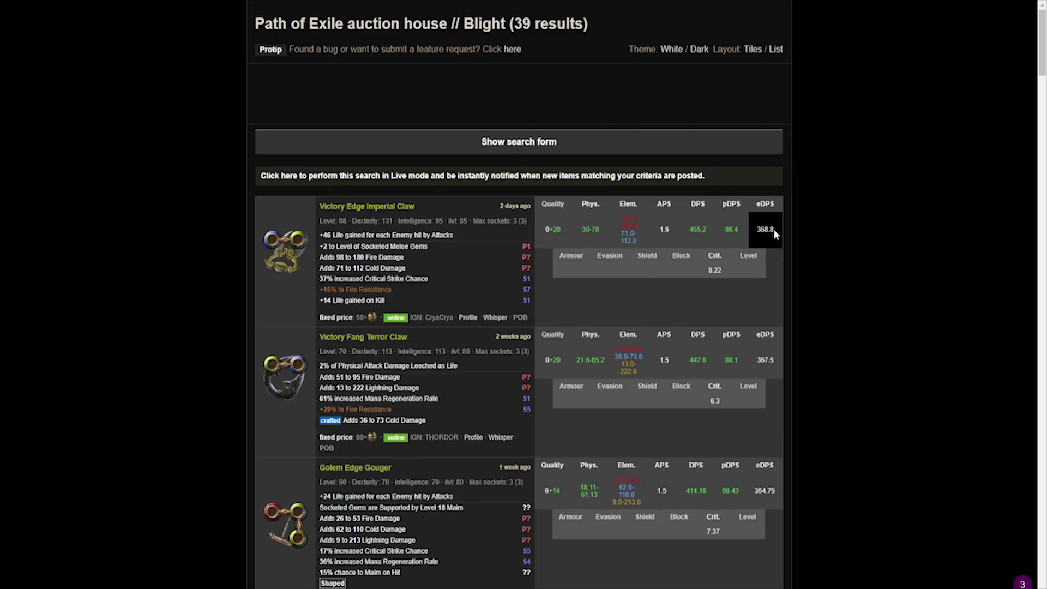
# Sort the claw listings by eDPS and compare the modifiers and prices of the highest-ranked claws
pyautogui.click(768, 230)
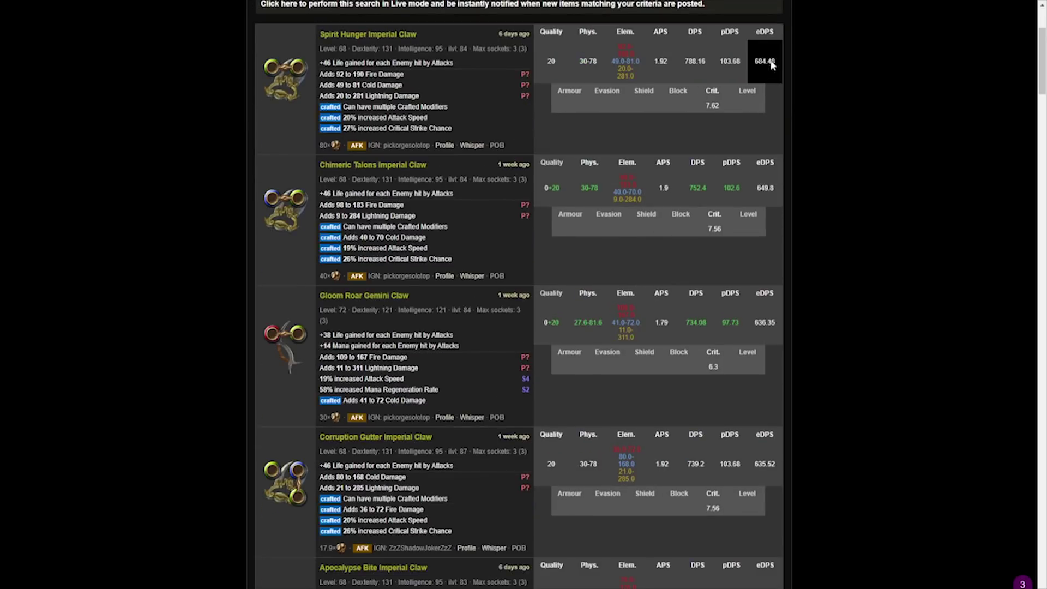
pyautogui.scroll(1, 807, 101)
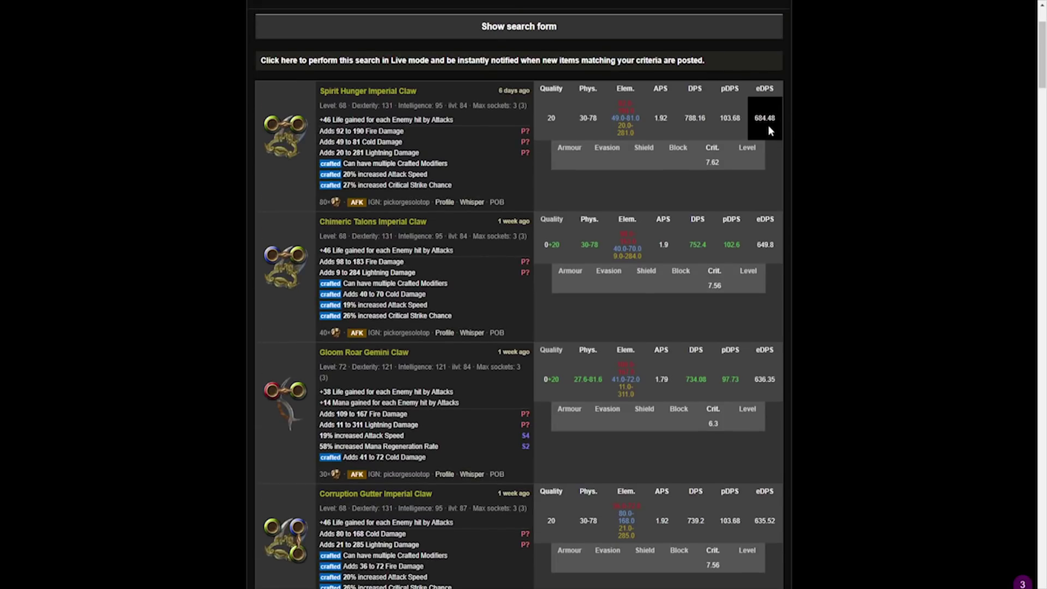
pyautogui.moveTo(316, 205)
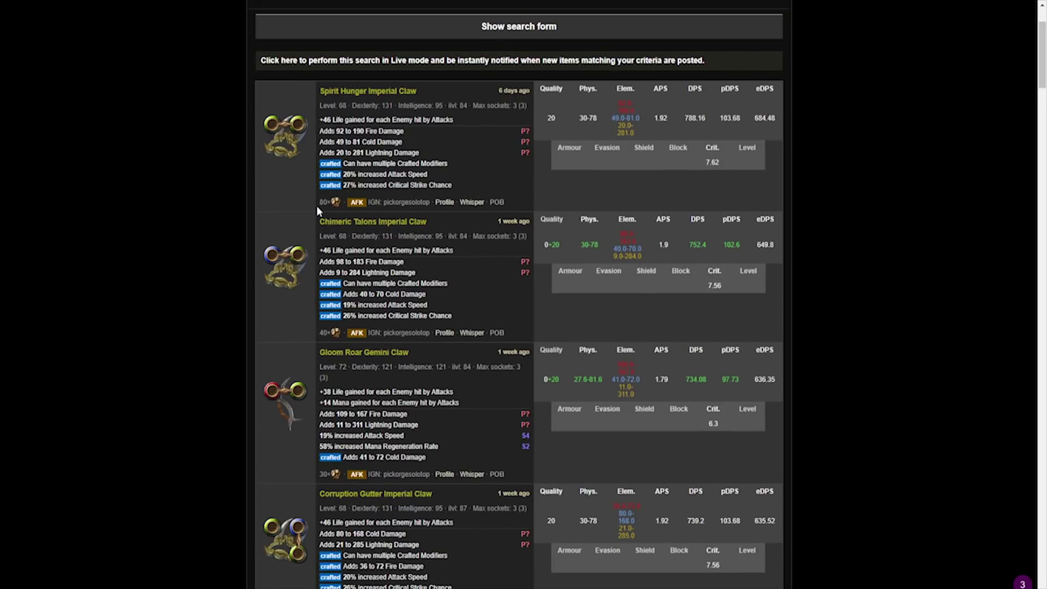
pyautogui.scroll(-1, 291, 200)
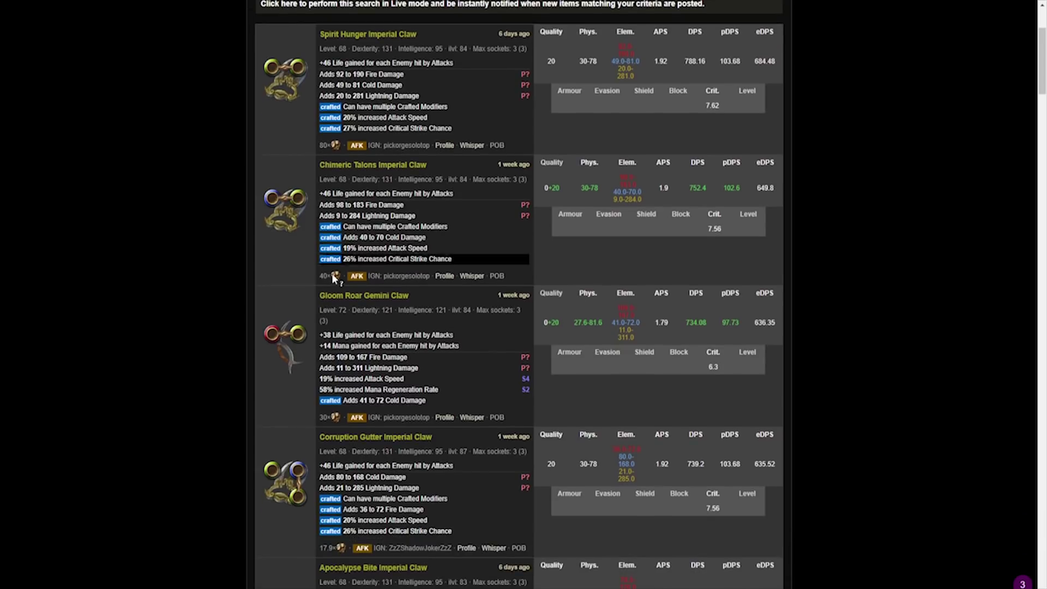
pyautogui.scroll(-4, 202, 157)
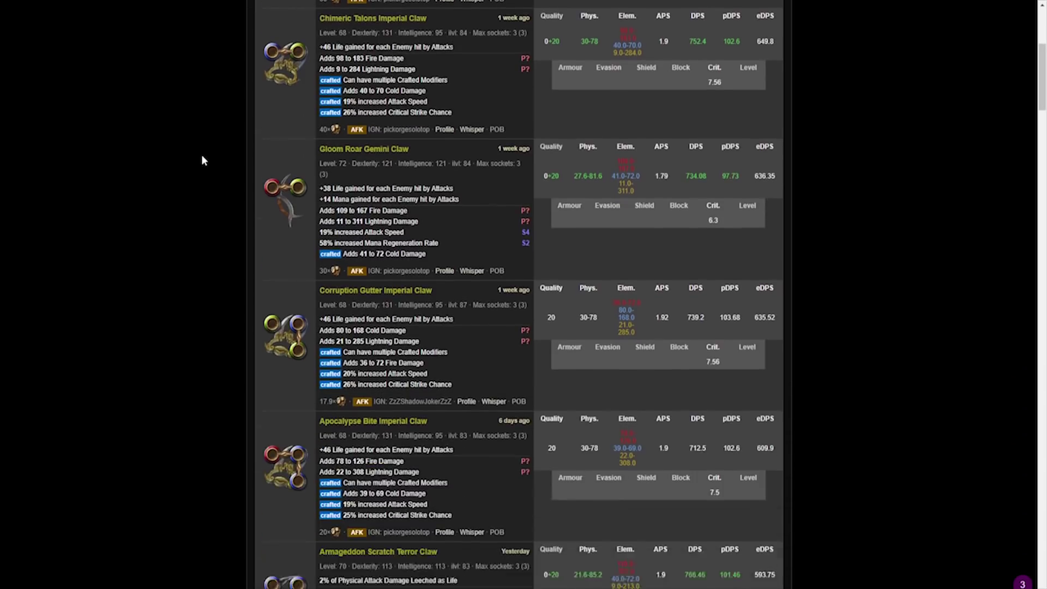
pyautogui.scroll(-6, 415, 376)
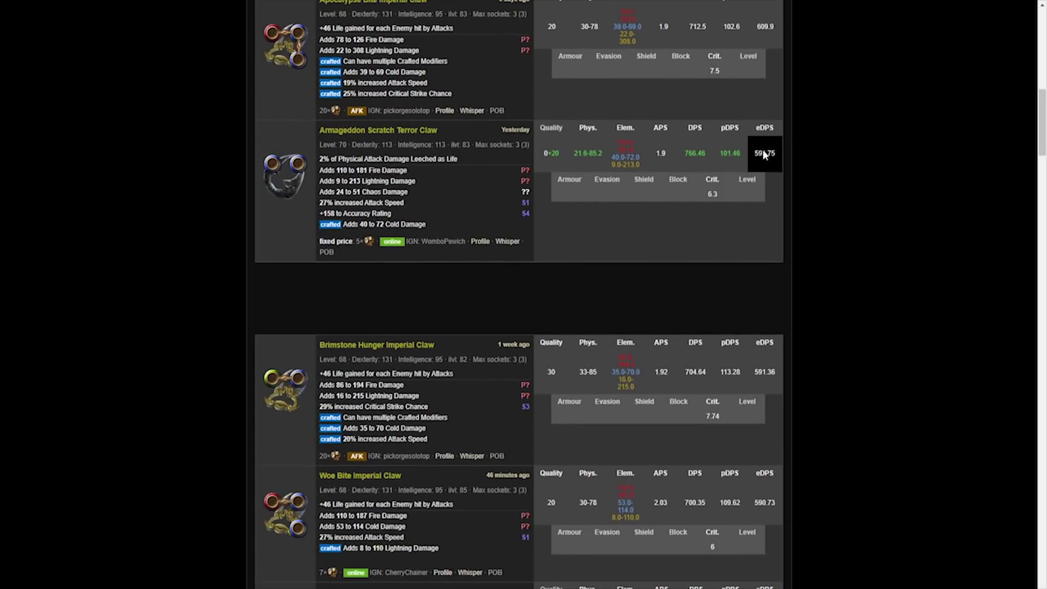
pyautogui.scroll(12, 552, 119)
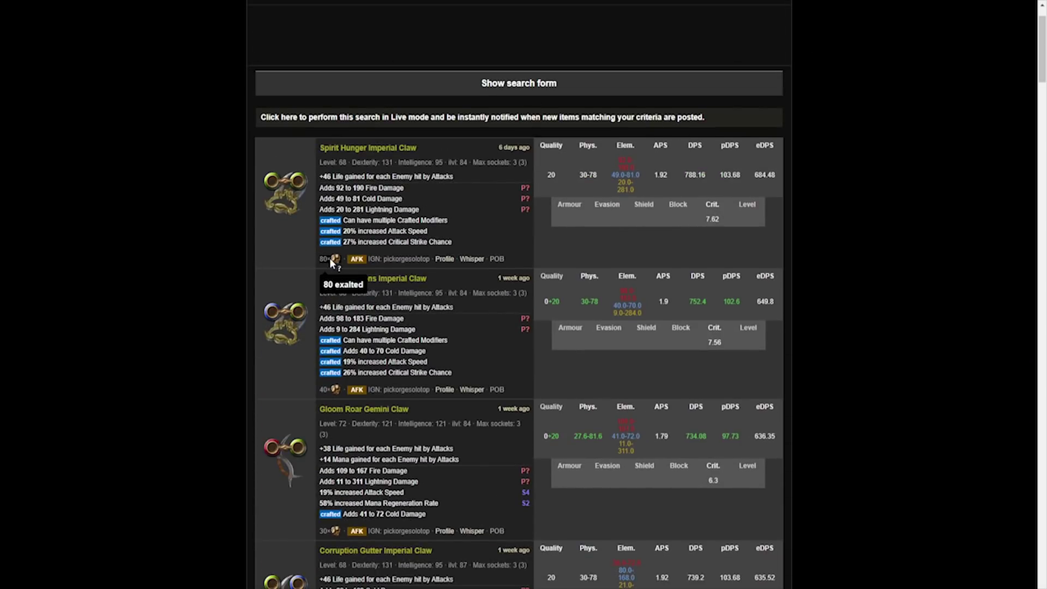
# Examine the unsorted claw listings, comparing eDPS, critical strike chance, attack speed and price
pyautogui.scroll(-1, 329, 257)
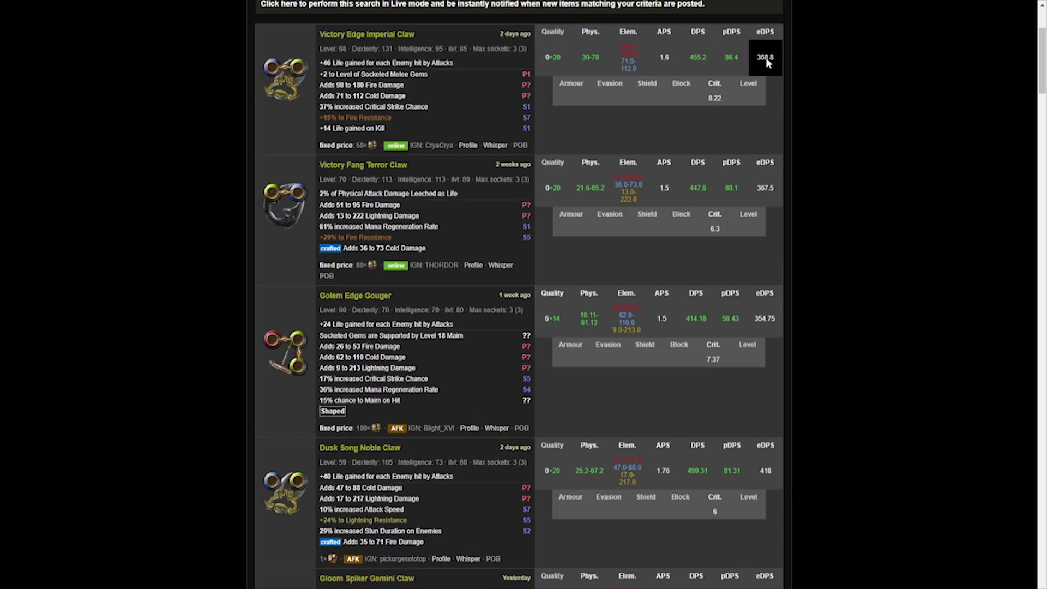
pyautogui.scroll(-1, 781, 65)
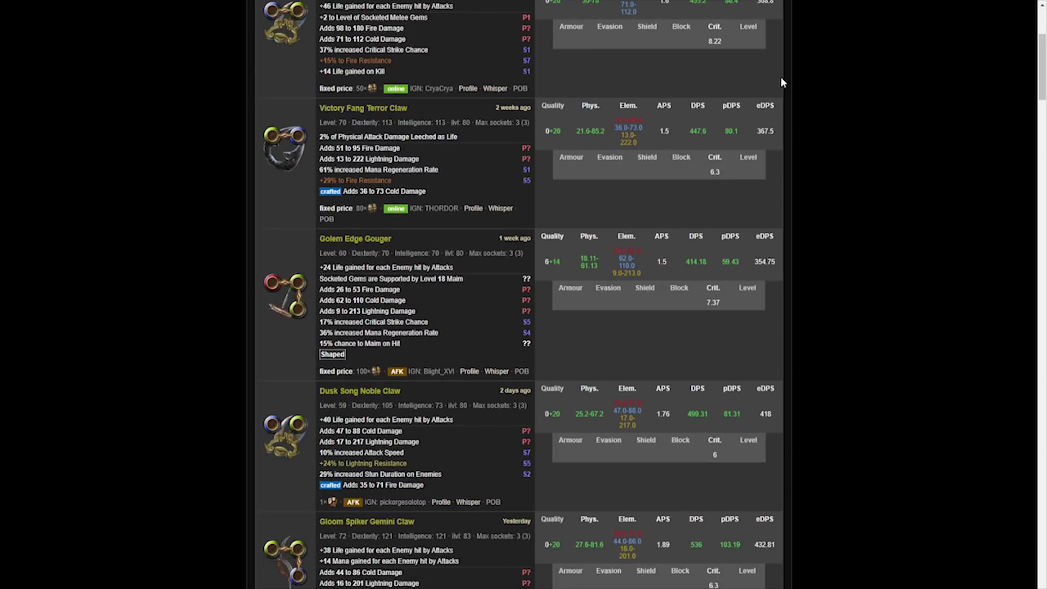
pyautogui.scroll(3, 780, 125)
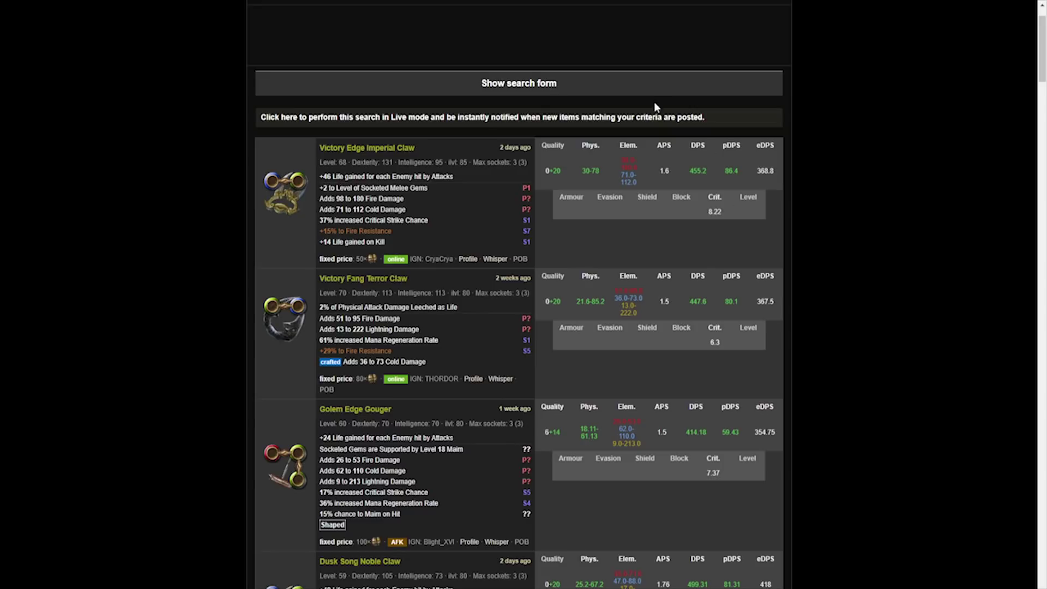
pyautogui.scroll(-6, 724, 231)
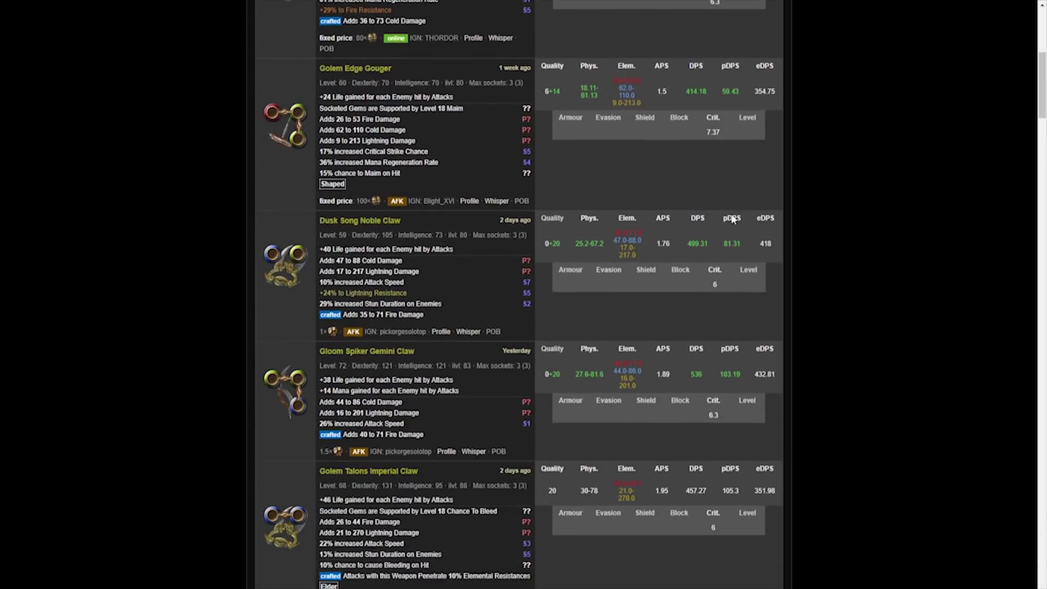
pyautogui.scroll(-2, 731, 229)
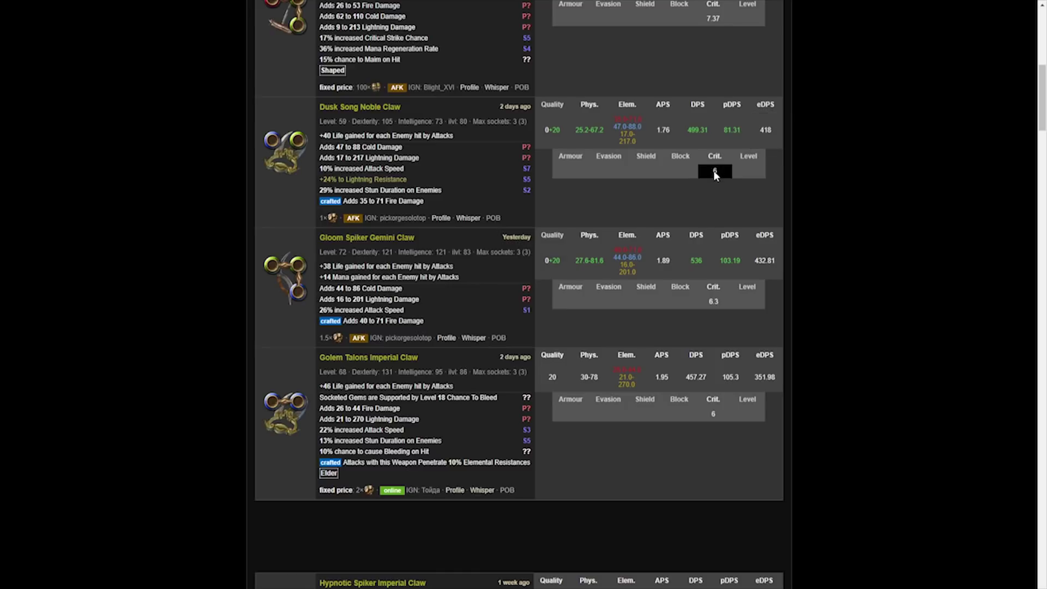
pyautogui.scroll(1, 698, 164)
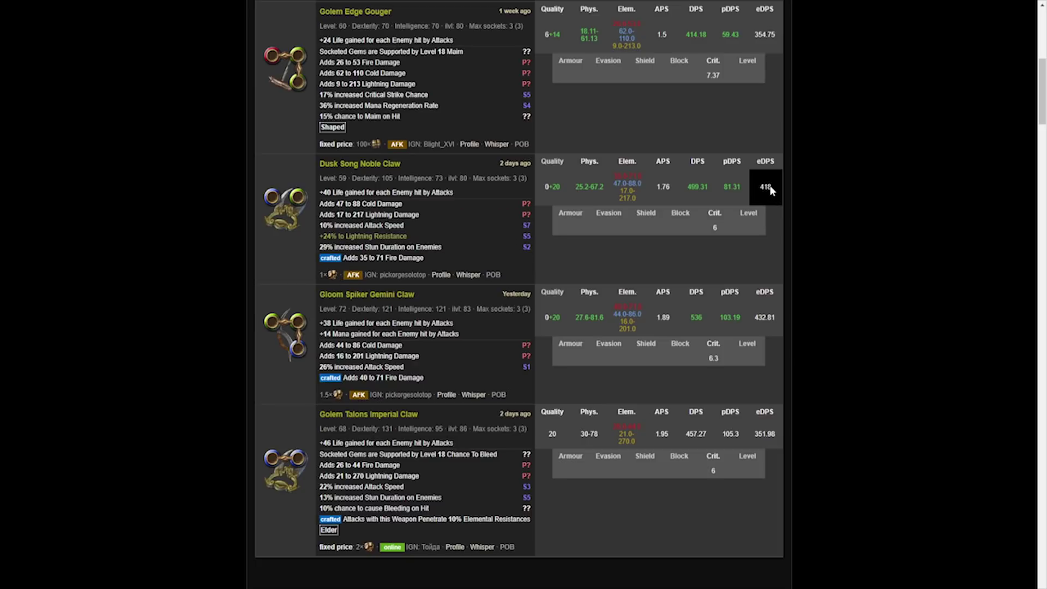
pyautogui.scroll(1, 774, 191)
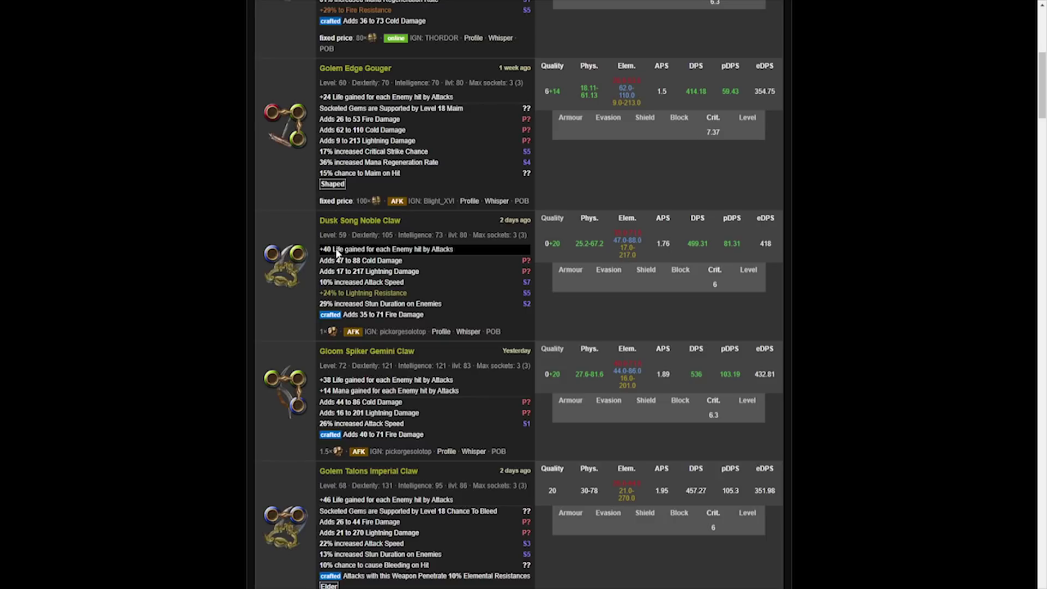
pyautogui.scroll(-6, 319, 277)
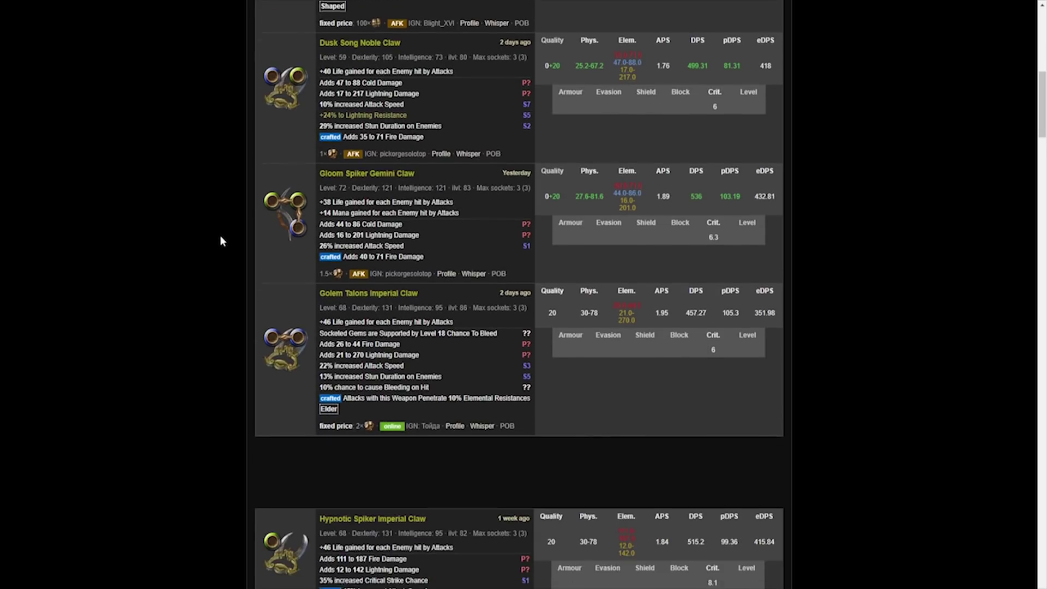
pyautogui.scroll(-1, 380, 326)
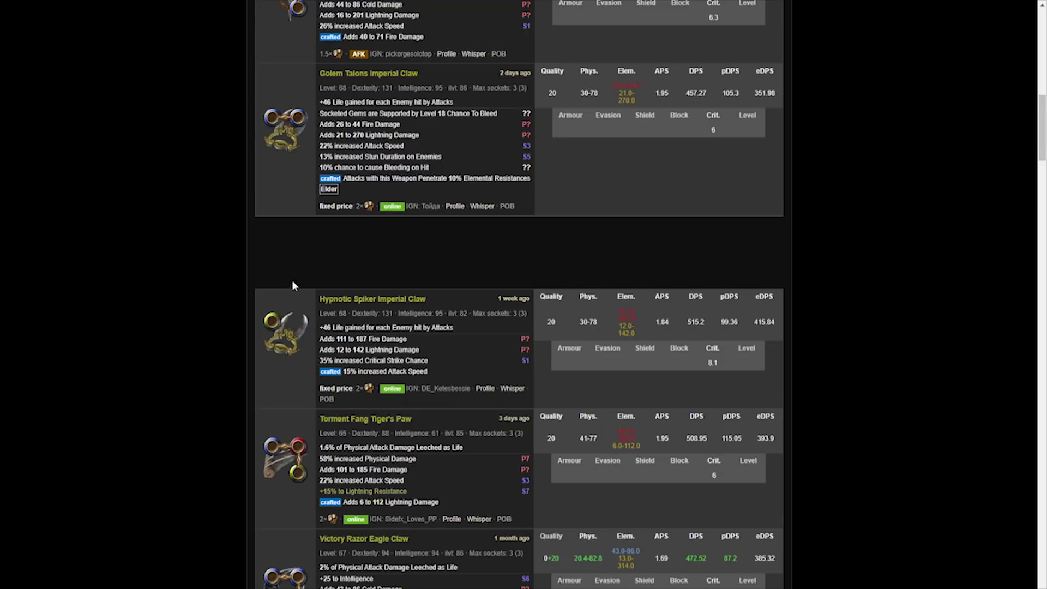
pyautogui.scroll(-2, 292, 280)
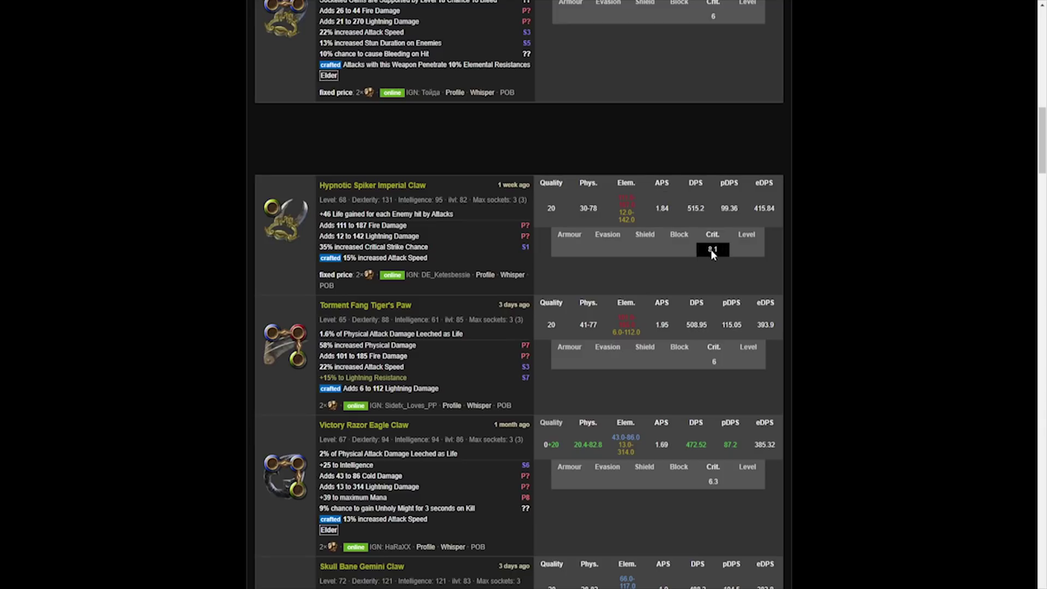
pyautogui.scroll(10, 663, 143)
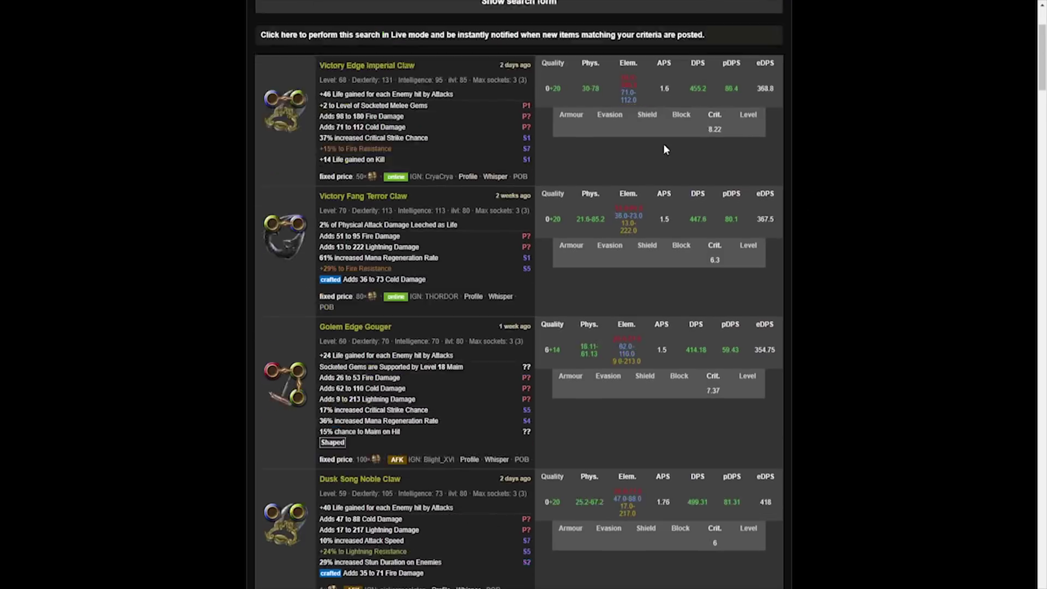
# Narrow the claw search to a minimum critical strike of 7.5 and a minimum APS of 1.7
pyautogui.click(554, 145)
pyautogui.scroll(-6, 490, 185)
pyautogui.scroll(5, 451, 170)
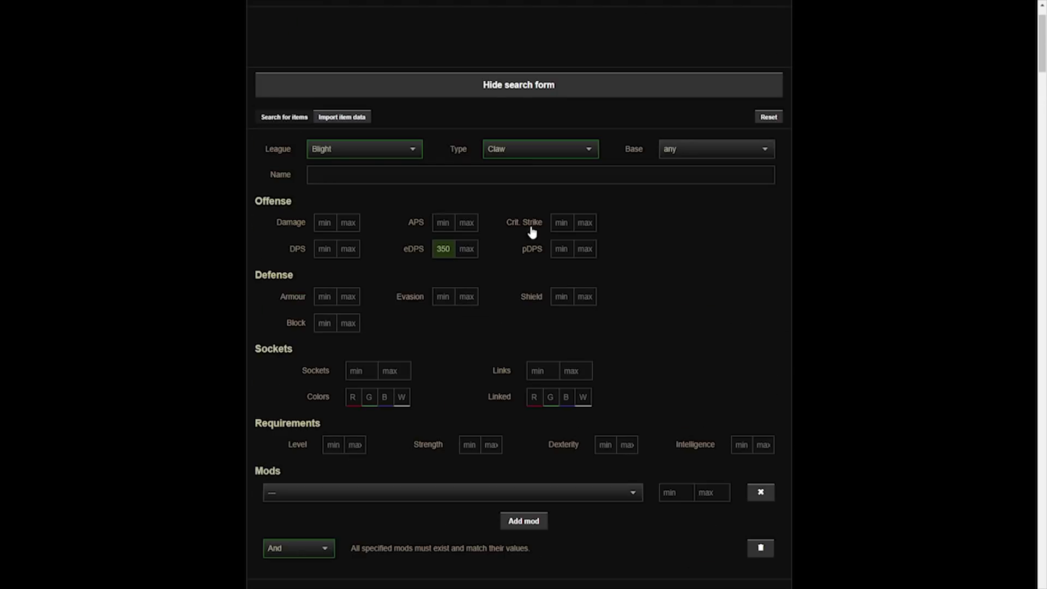
pyautogui.click(561, 222)
pyautogui.write('7.5')
pyautogui.click(441, 222)
pyautogui.write('1.7')
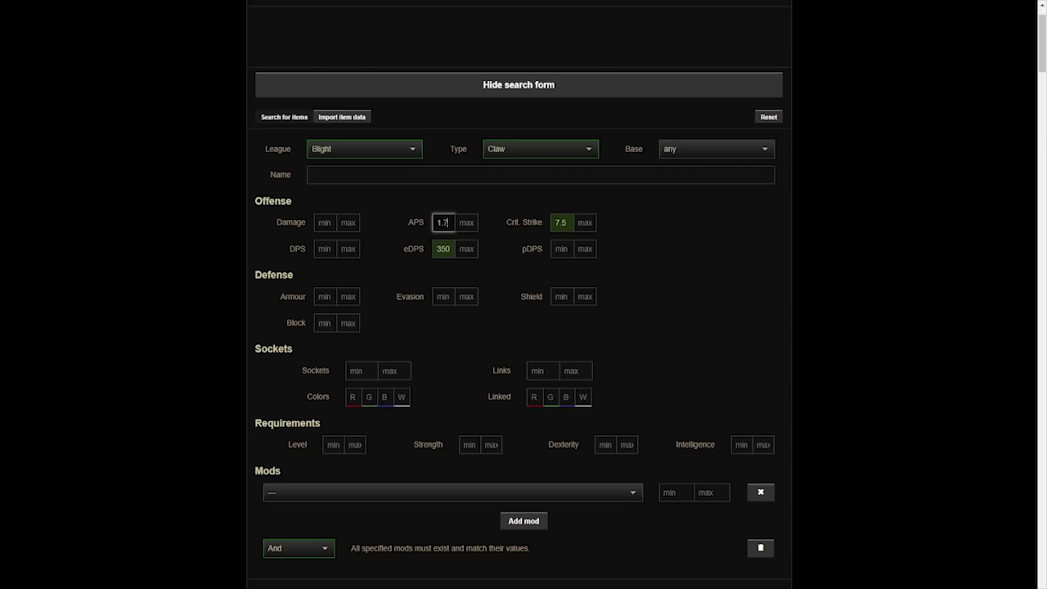
pyautogui.press('Return')
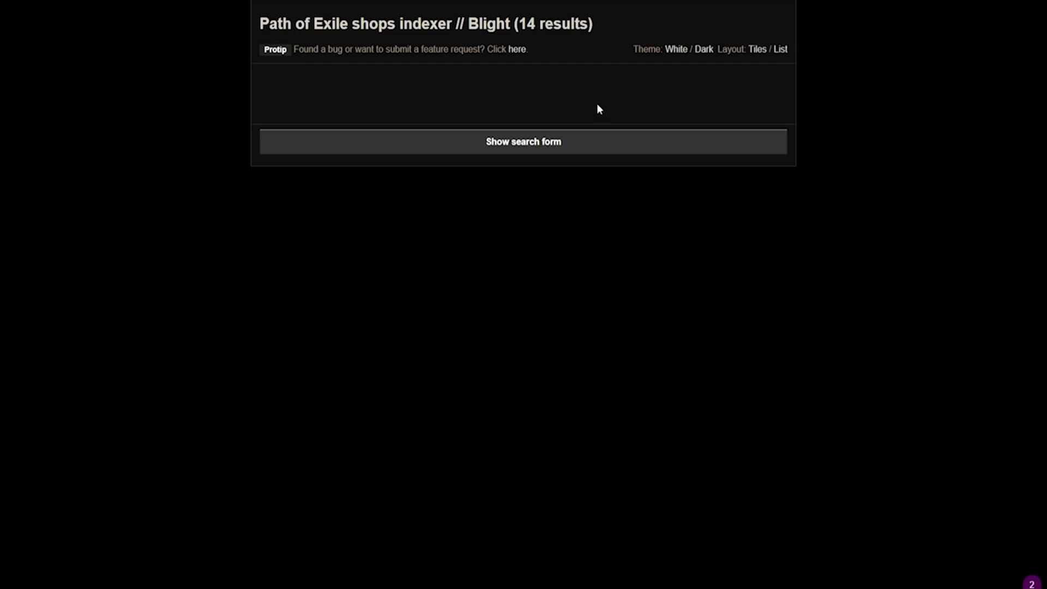
# Examine the narrowed claw listings from cheapest to most expensive, comparing modifiers, eDPS, critical strike chance and attack speed
pyautogui.scroll(-5, 261, 224)
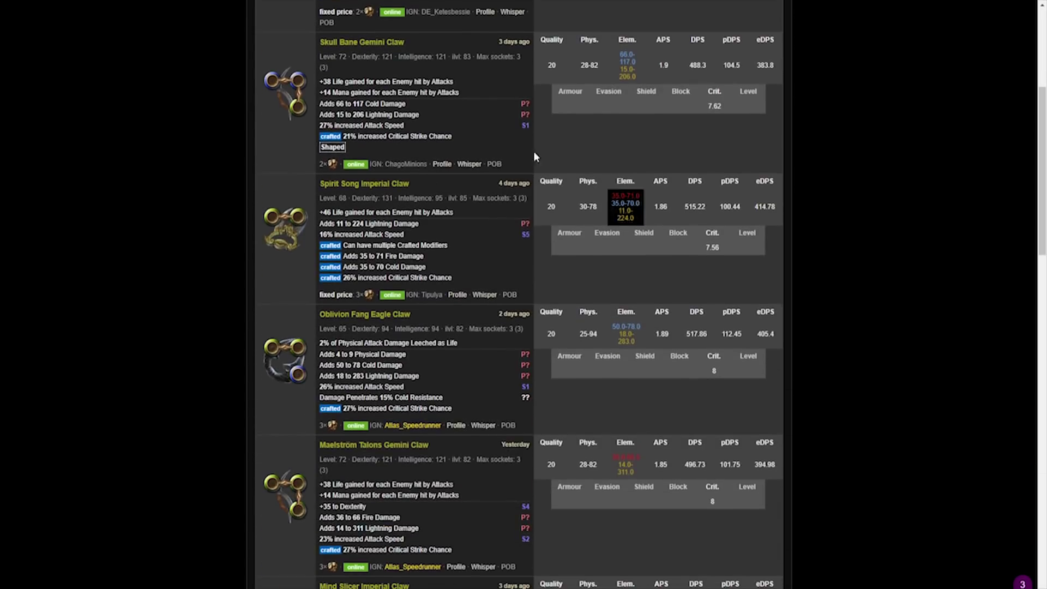
pyautogui.scroll(6, 341, 281)
pyautogui.scroll(-2, 371, 181)
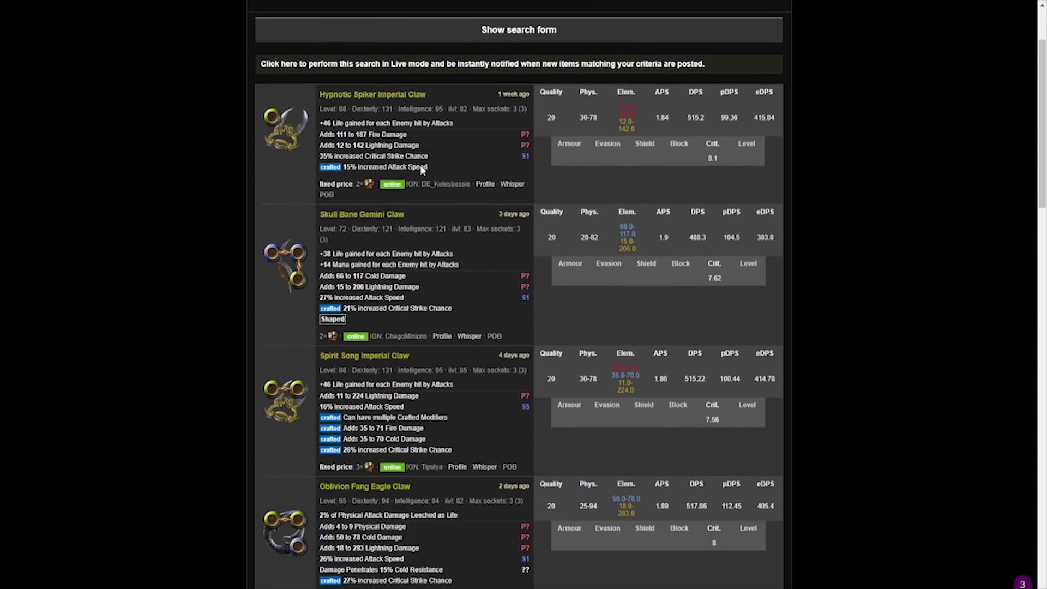
pyautogui.scroll(-20, 372, 181)
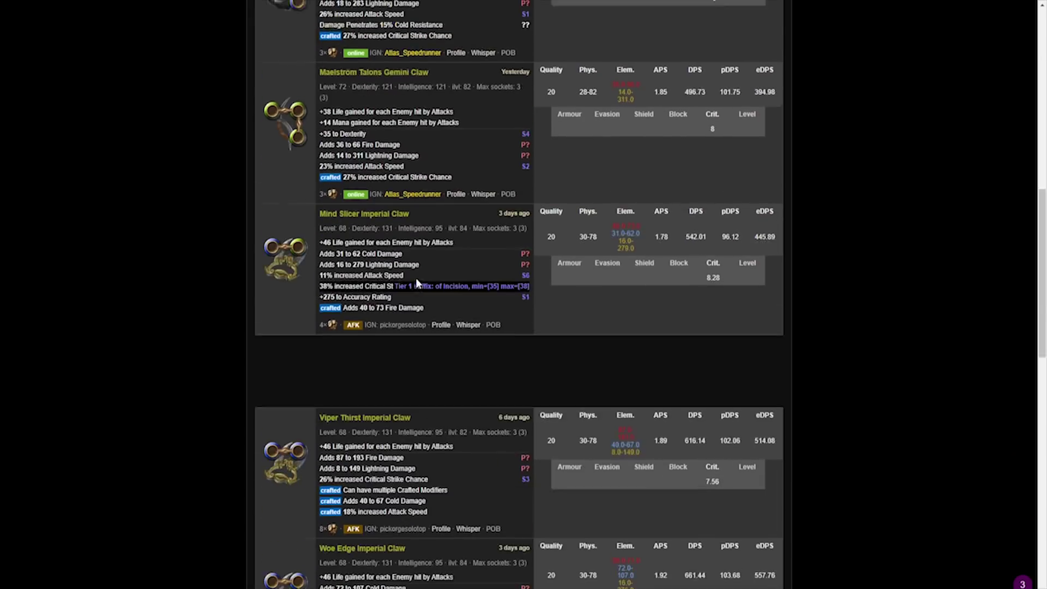
pyautogui.scroll(-1, 431, 250)
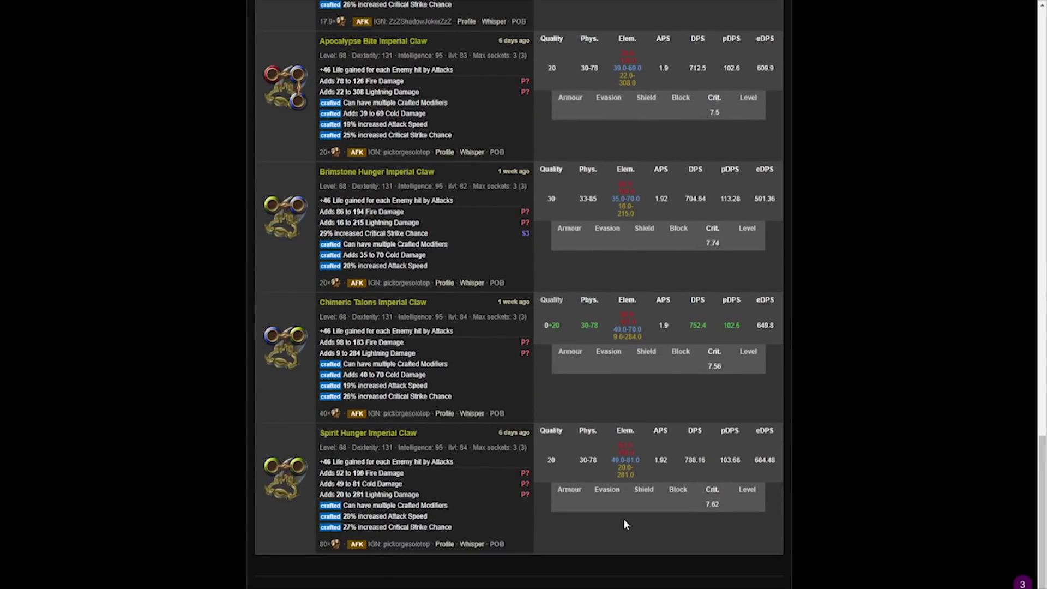
pyautogui.scroll(15, 246, 333)
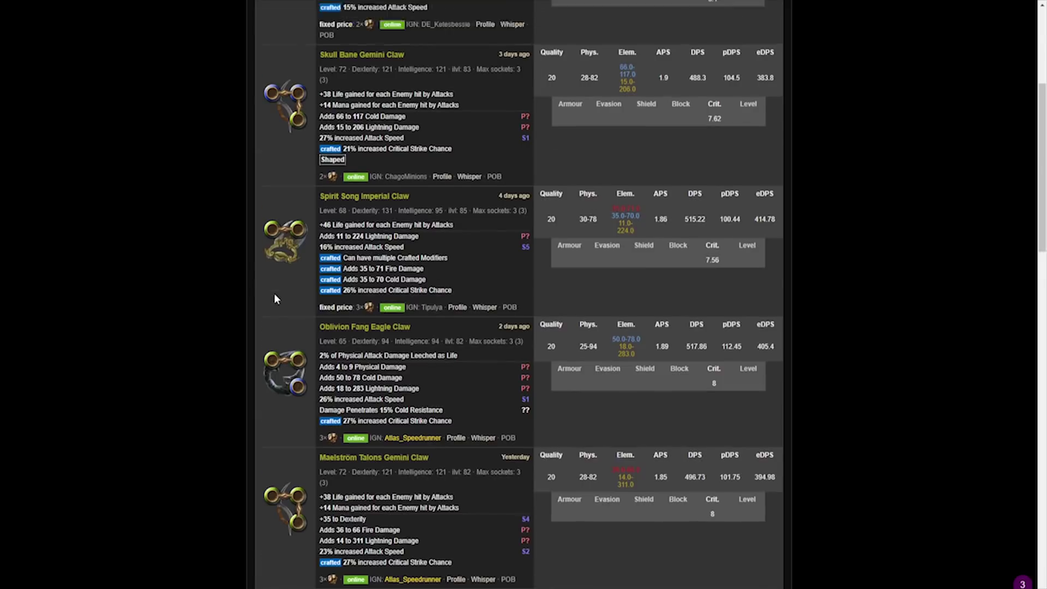
pyautogui.scroll(5, 277, 289)
pyautogui.scroll(-2, 448, 243)
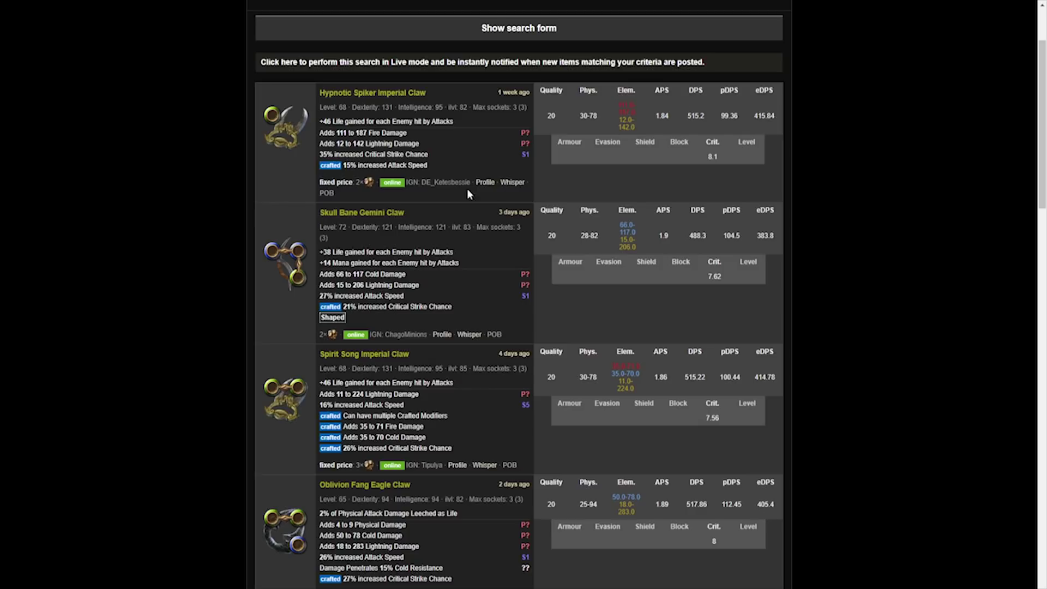
# Copy the Hypnotic Spiker Imperial Claw's item data from its listing, switch to Path of Building and add the claw to the build
pyautogui.click(323, 195)
pyautogui.hotkey('alt', 'Tab')
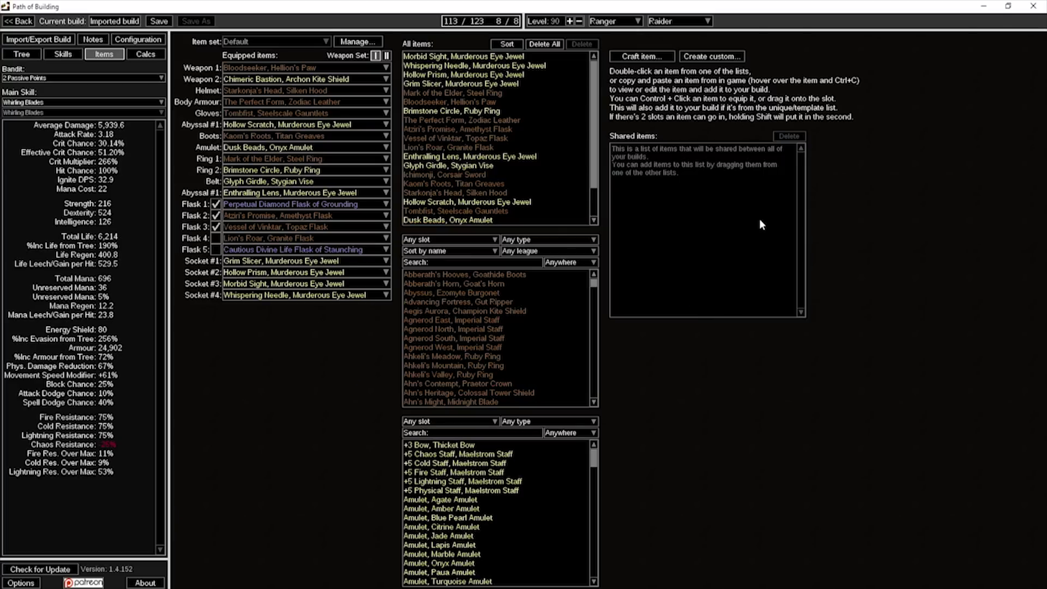
pyautogui.hotkey('ctrl', 'v')
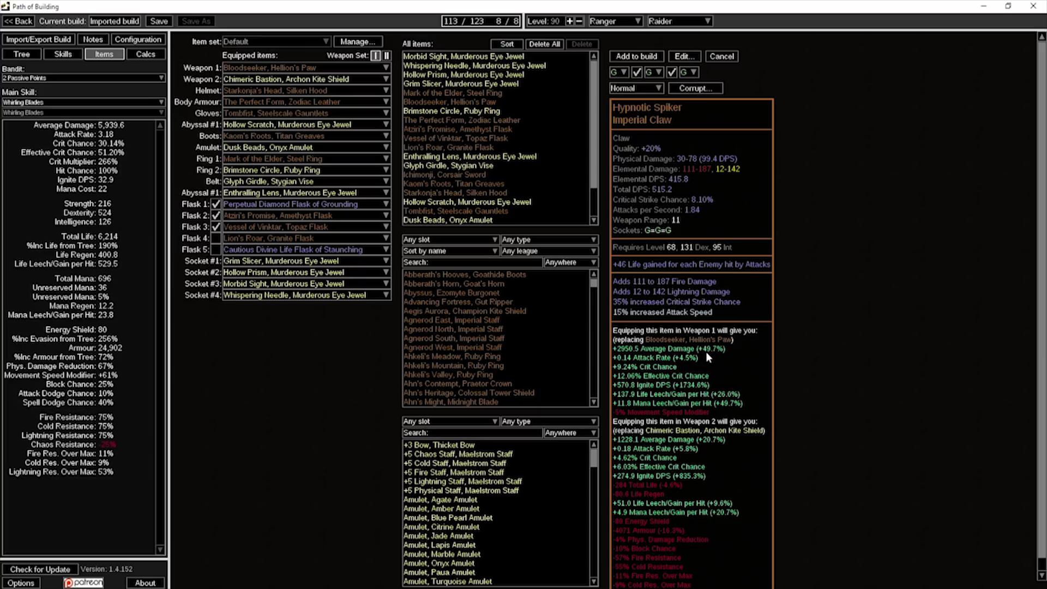
pyautogui.click(636, 56)
# Set the main skill to Wild Strike and equip Hypnotic Spiker, Imperial Claw in the Weapon 1 slot
pyautogui.click(304, 68)
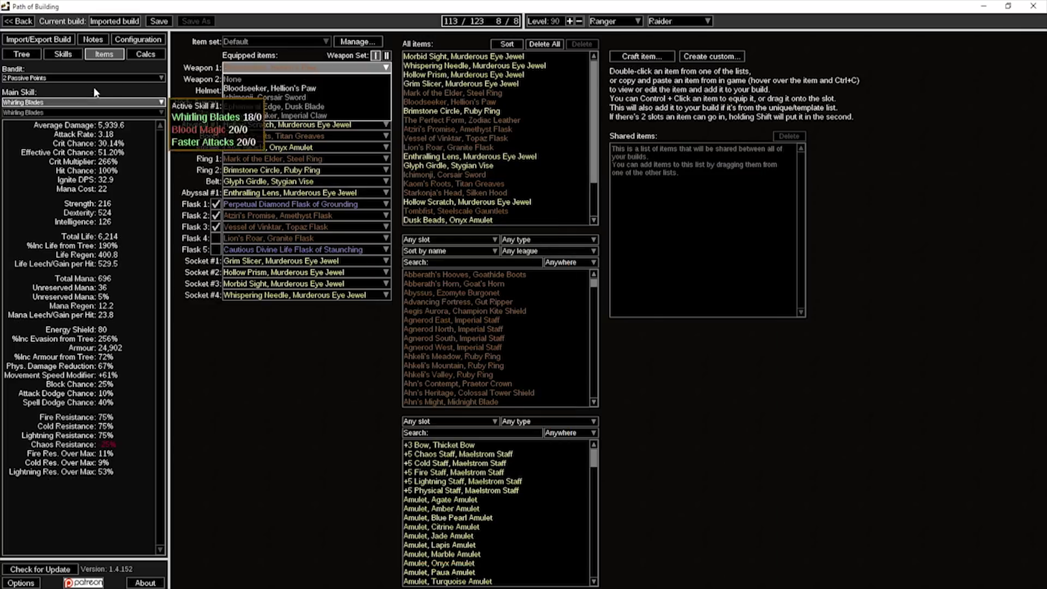
pyautogui.click(71, 102)
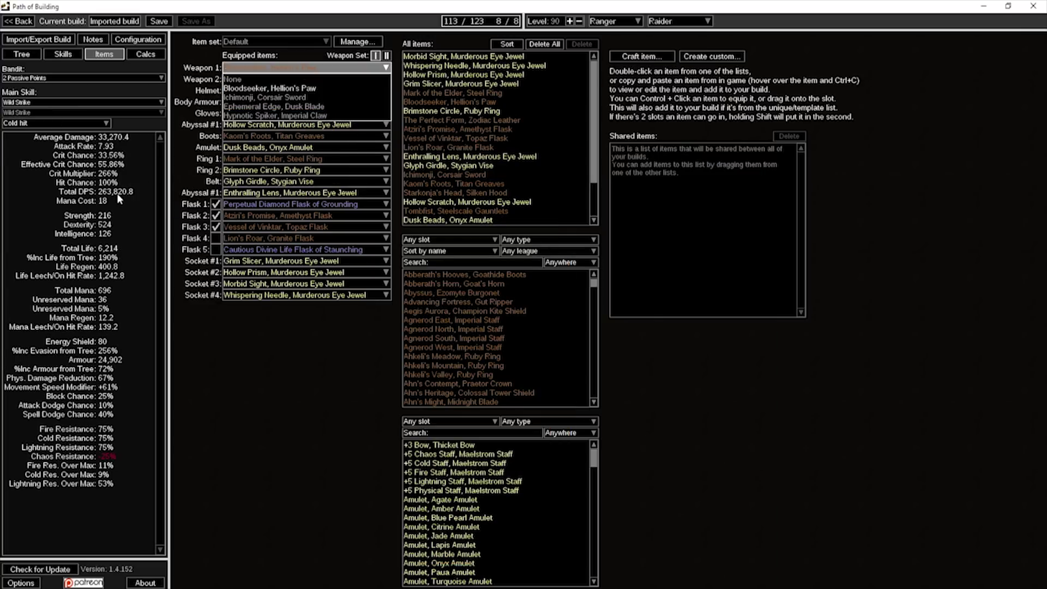
pyautogui.click(315, 117)
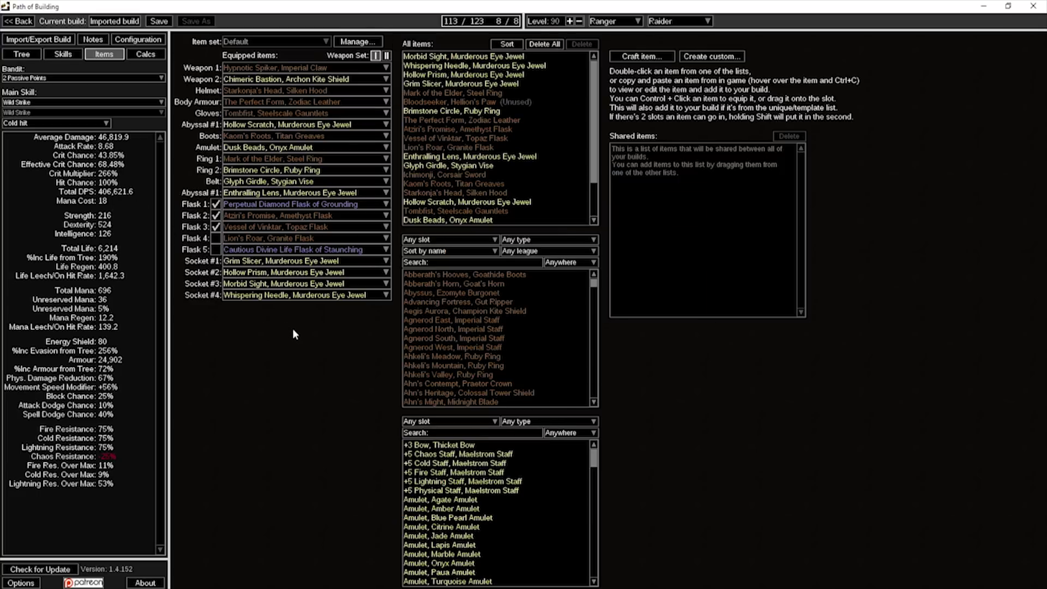
# Swap Weapon 1 to Bloodseeker, Hellion's Paw and back to Hypnotic Spiker, Imperial Claw to compare the build's stats
pyautogui.moveTo(317, 74)
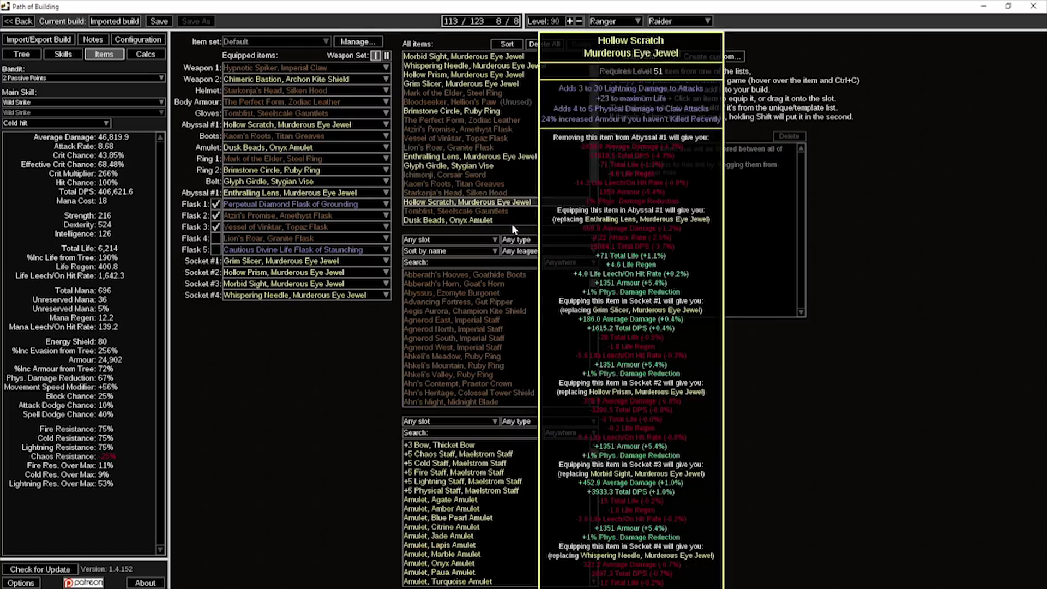
pyautogui.moveTo(505, 120)
pyautogui.click(483, 101)
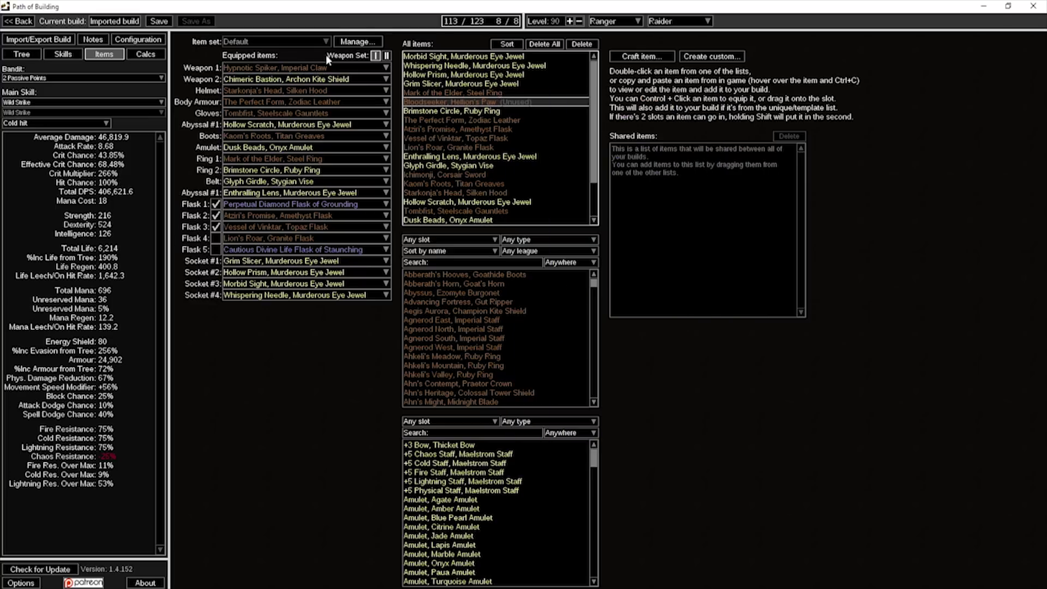
pyautogui.scroll(-2, 523, 120)
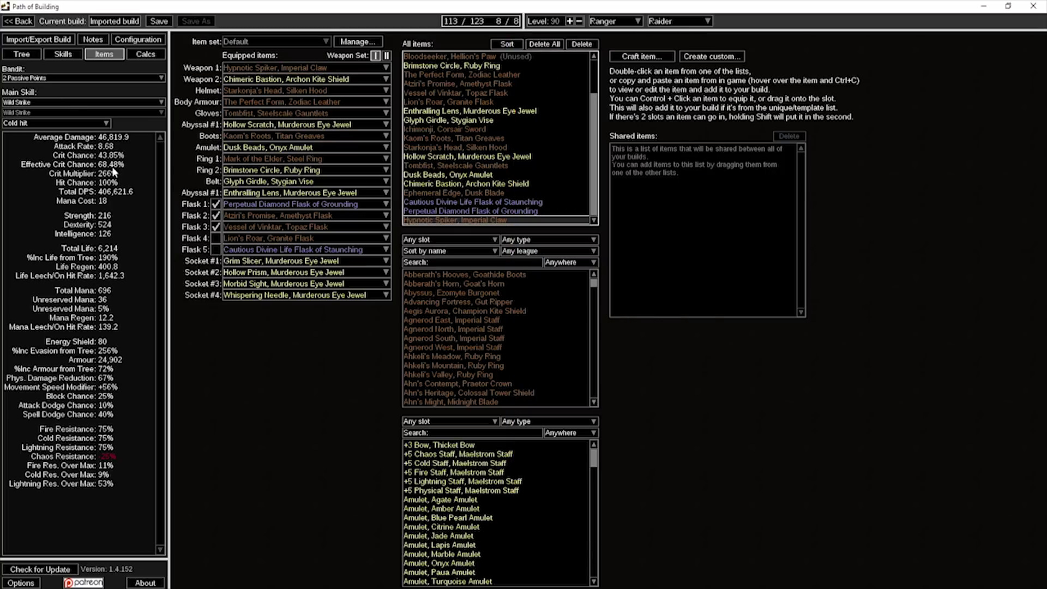
pyautogui.click(283, 68)
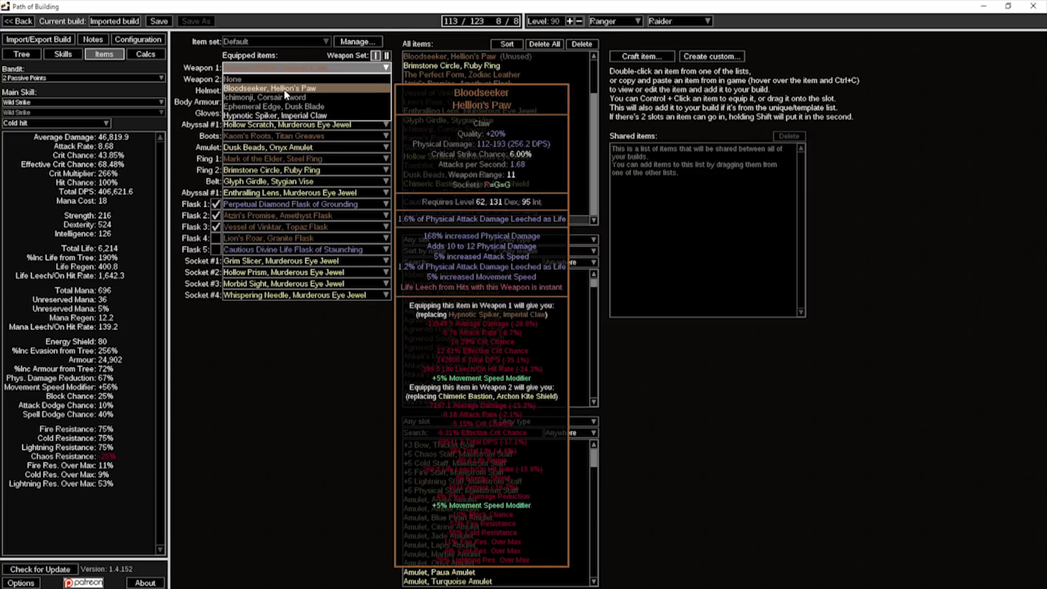
pyautogui.click(284, 91)
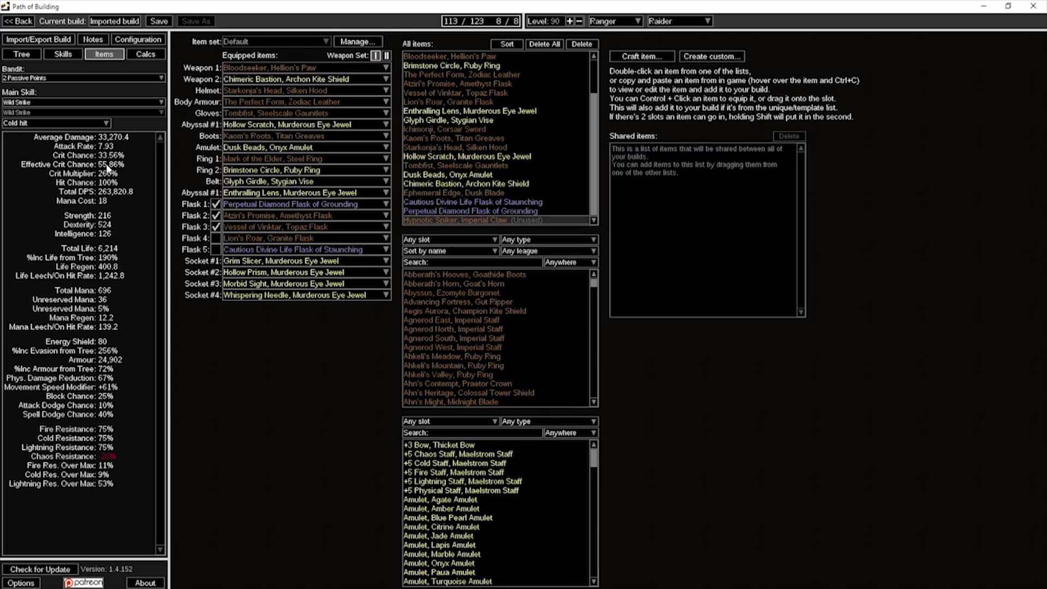
pyautogui.click(296, 69)
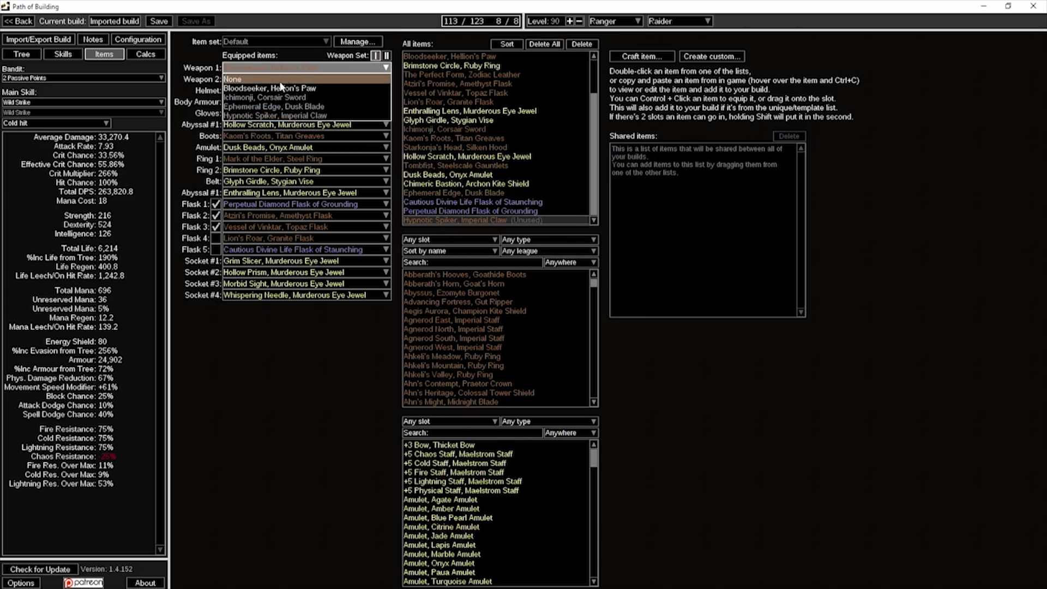
pyautogui.press('Down')
pyautogui.press('Down')
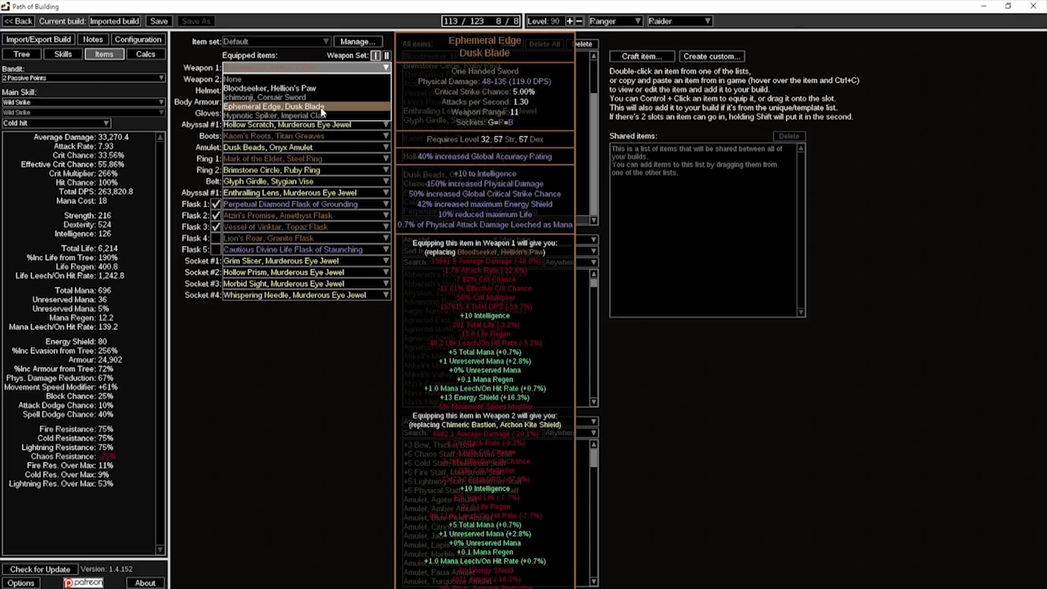
pyautogui.press('Return')
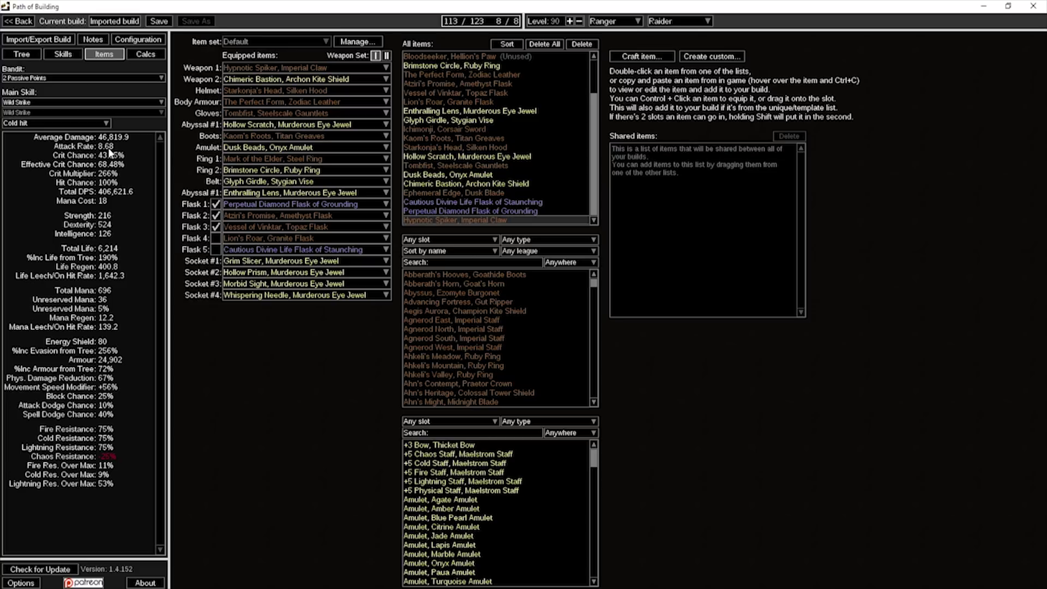
# Repeat the Weapon 1 swap between Bloodseeker and Hypnotic Spiker to recheck the critical chance and total DPS
pyautogui.click(298, 67)
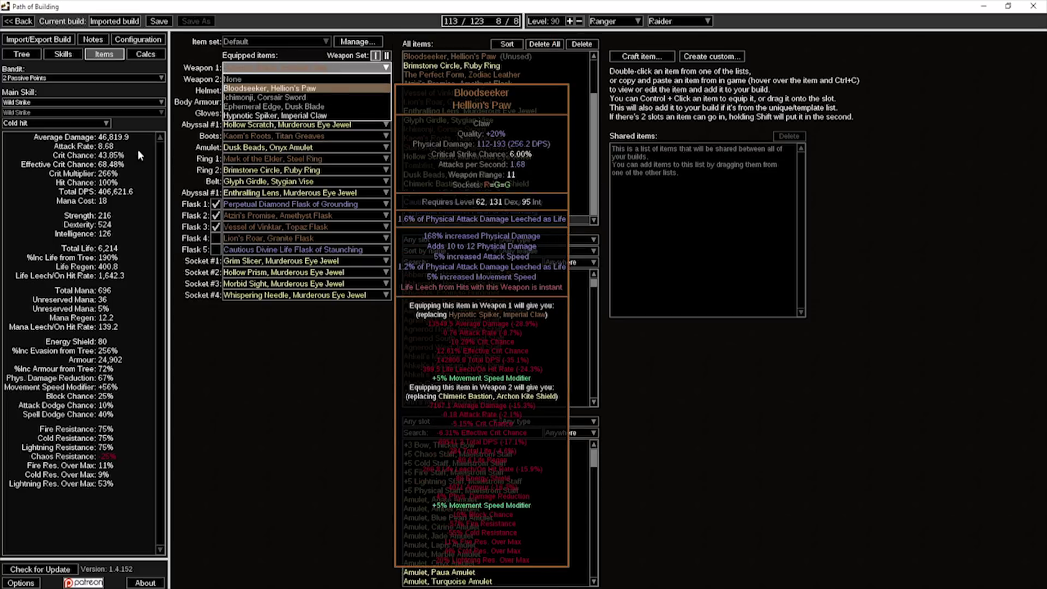
pyautogui.click(299, 88)
pyautogui.click(305, 68)
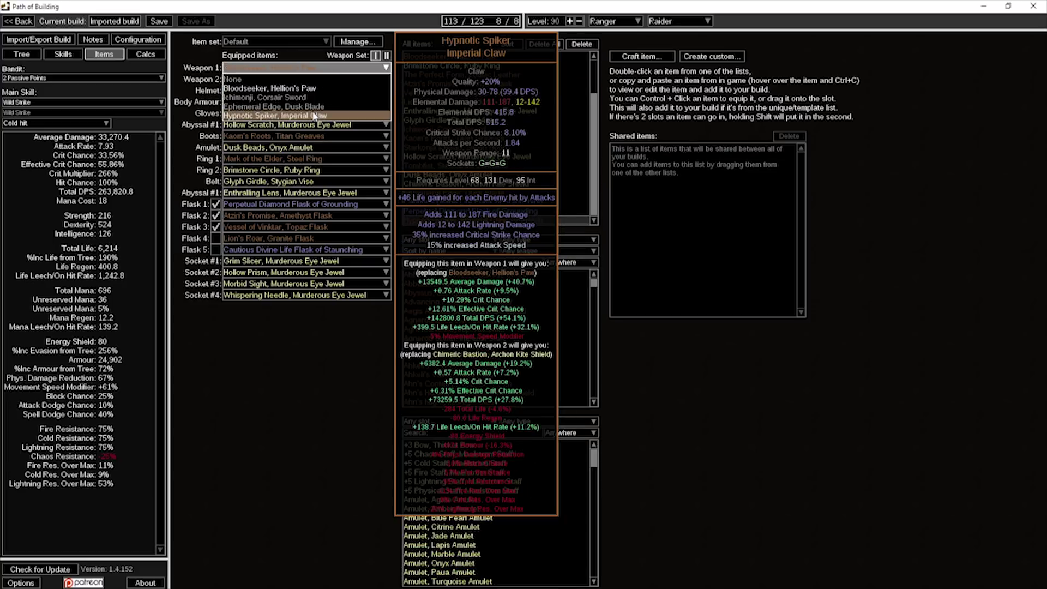
pyautogui.click(315, 116)
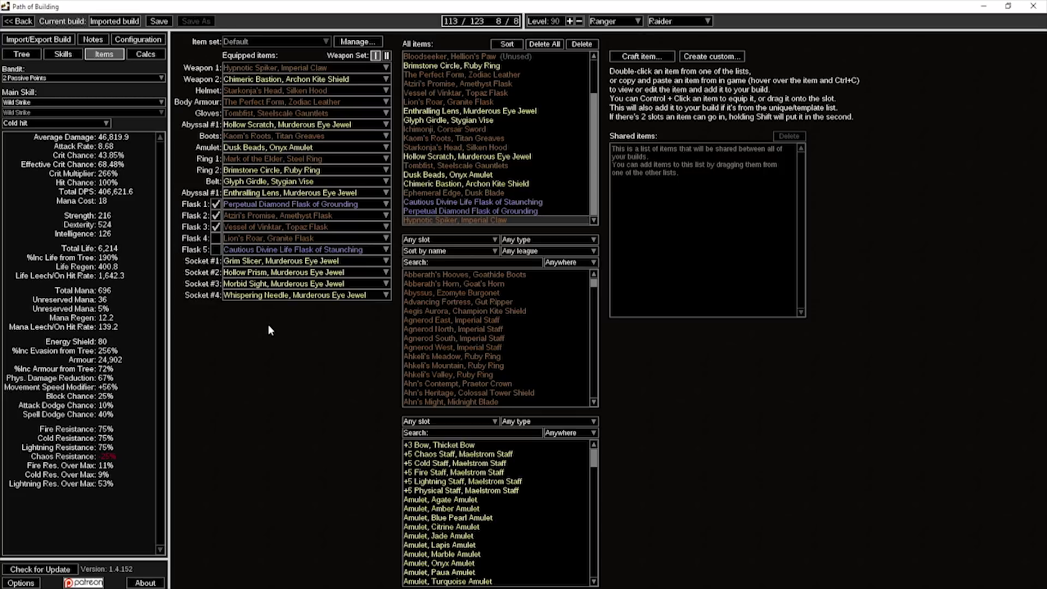
# Inspect the equipped claw's and other items' details, look over the skill groups and passive tree, and return to the items
pyautogui.moveTo(333, 73)
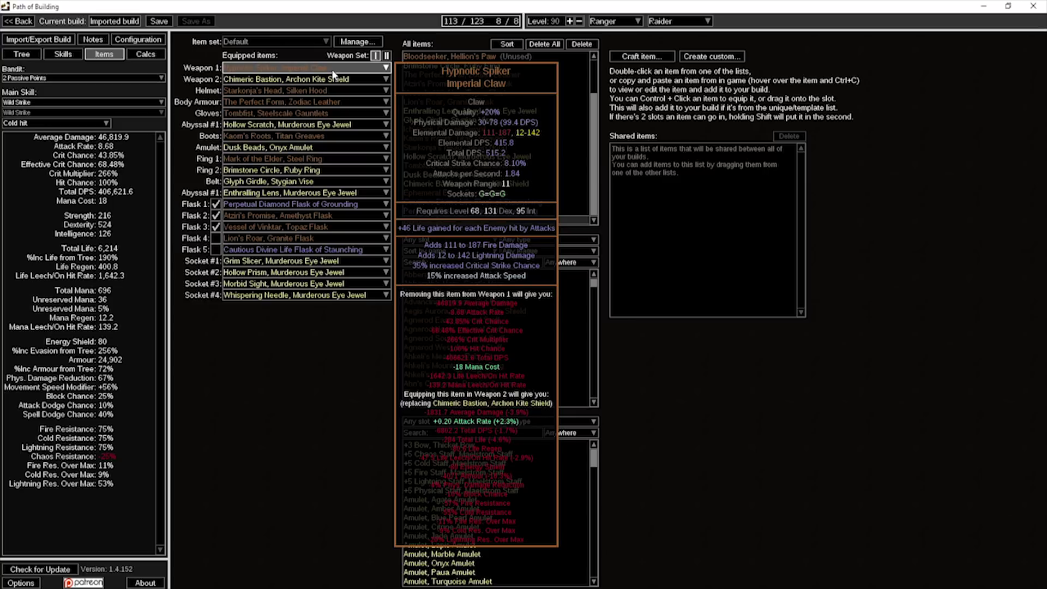
pyautogui.moveTo(515, 57)
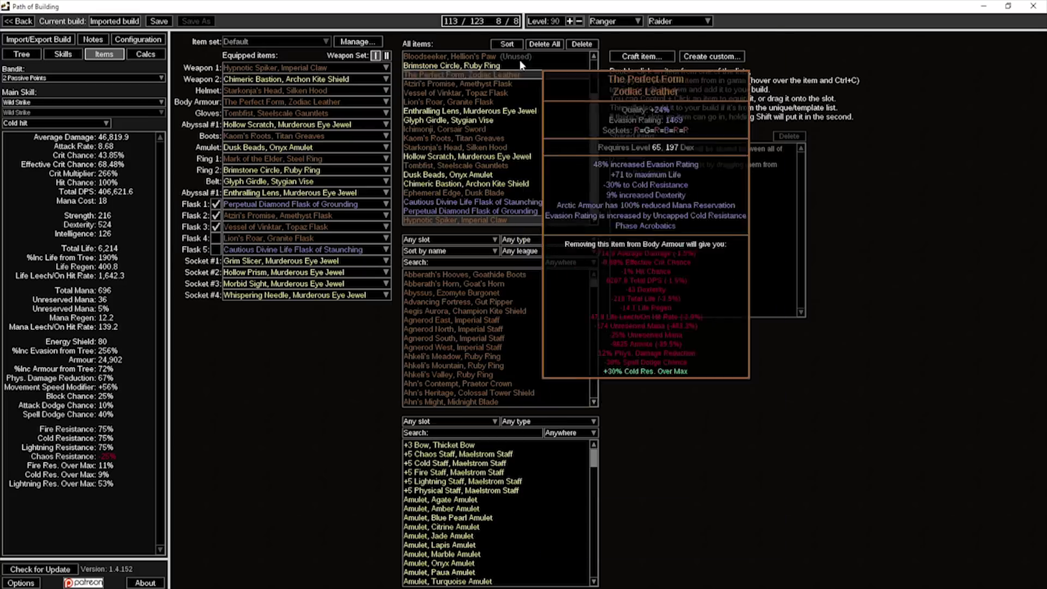
pyautogui.moveTo(454, 74)
pyautogui.click(63, 54)
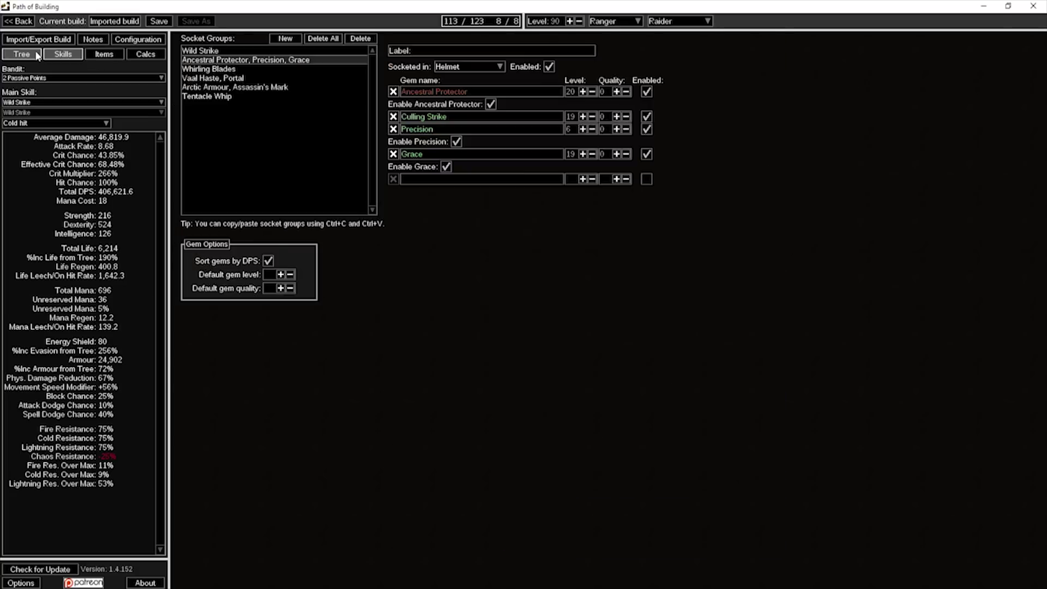
pyautogui.click(21, 54)
pyautogui.moveTo(669, 107); pyautogui.dragTo(623, 170)
pyautogui.click(104, 54)
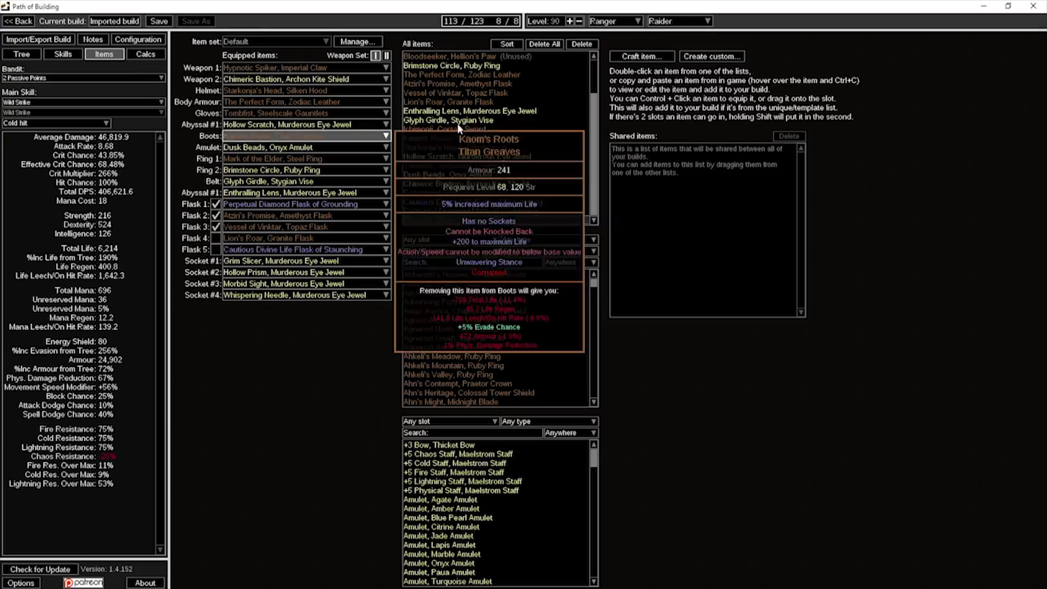
# Unequip the Chimeric Bastion shield from Weapon 2 and add a second copied Hypnotic Spiker, Imperial Claw in its place
pyautogui.click(316, 80)
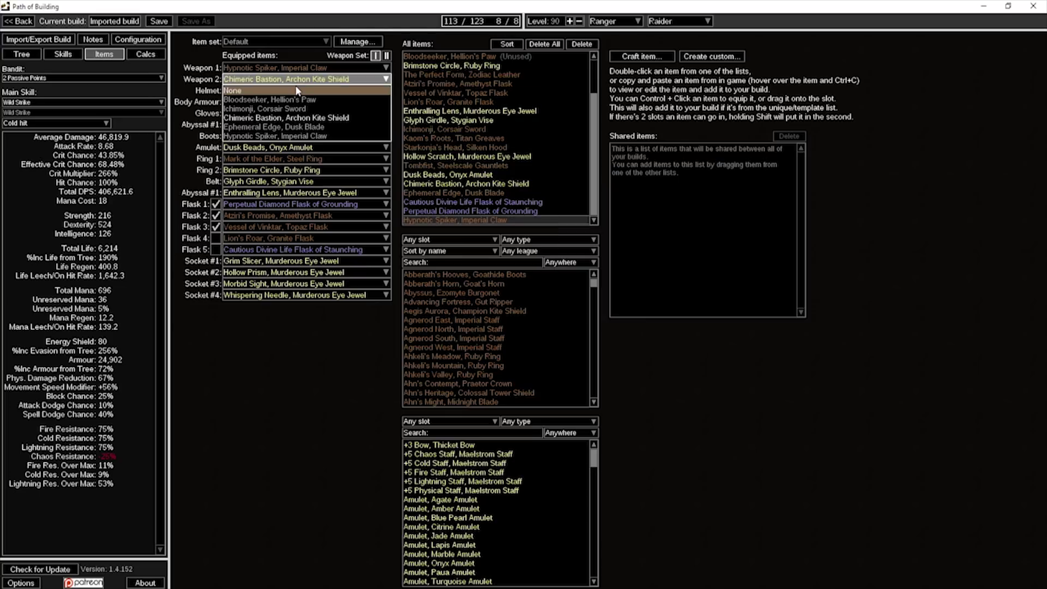
pyautogui.click(295, 81)
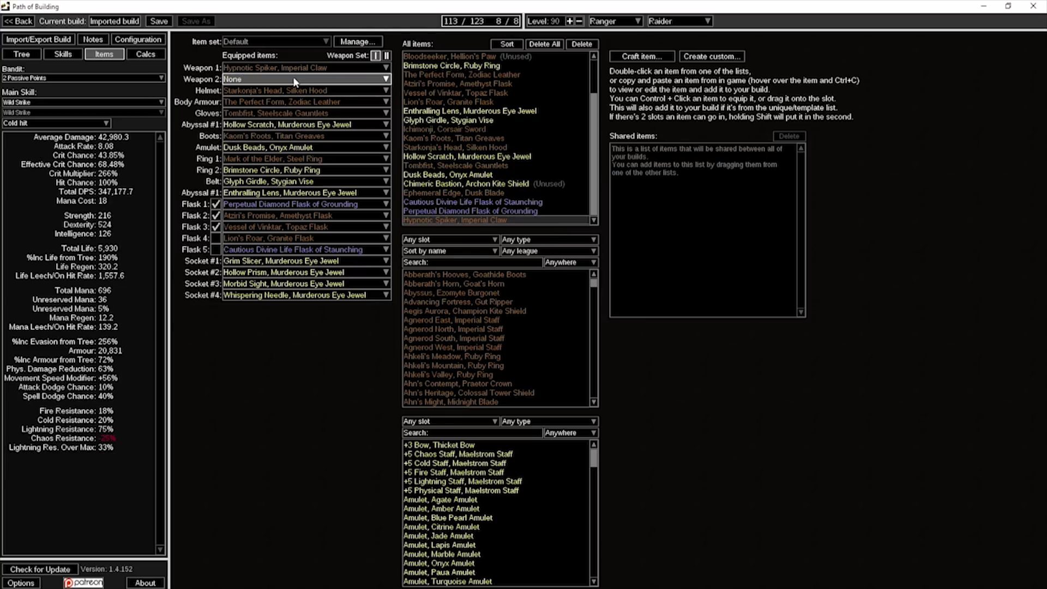
pyautogui.click(283, 77)
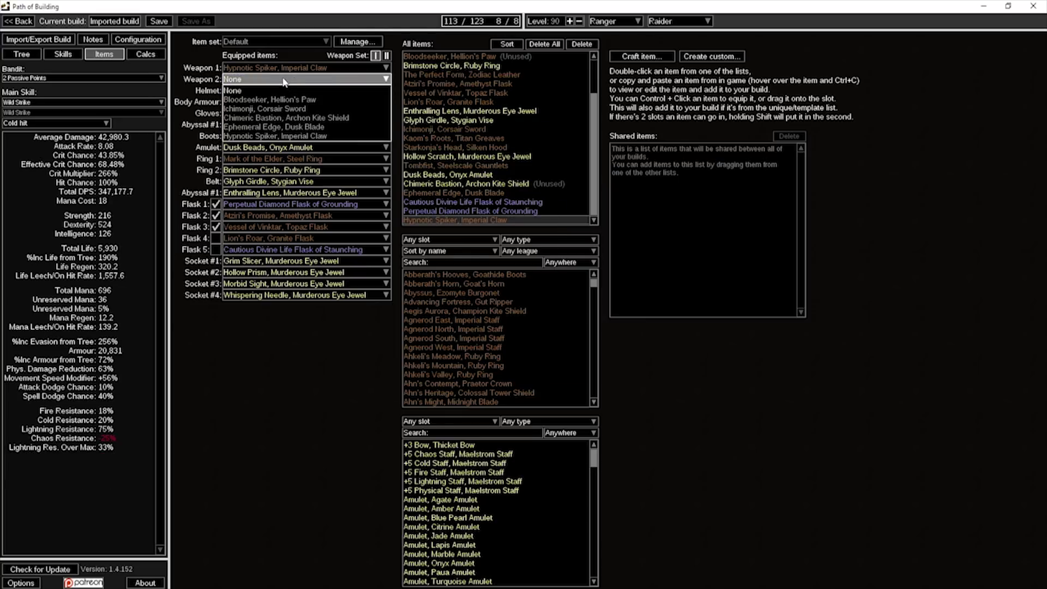
pyautogui.click(283, 77)
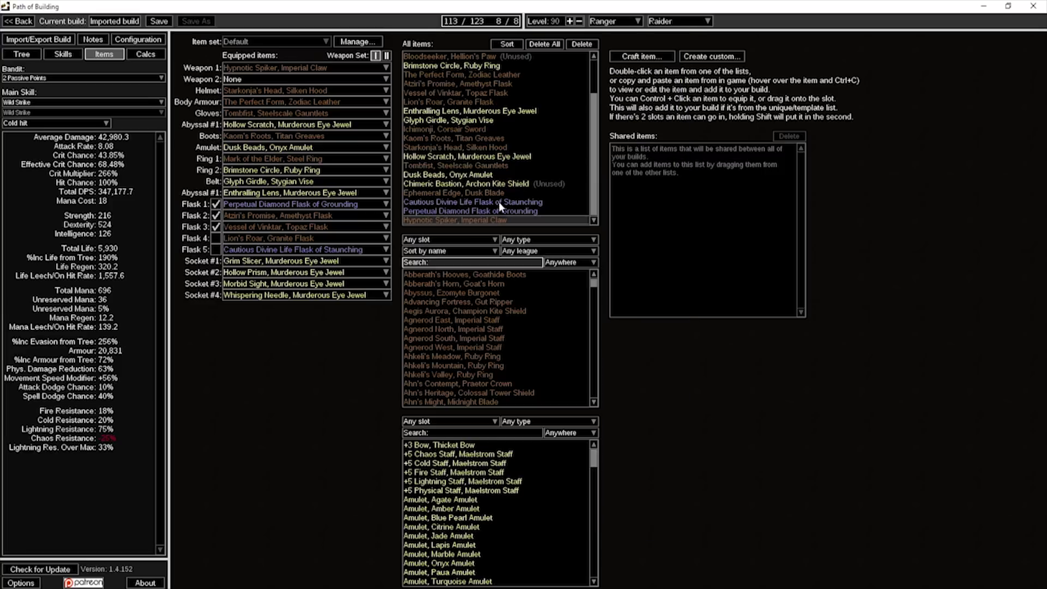
pyautogui.hotkey('ctrl', 'v')
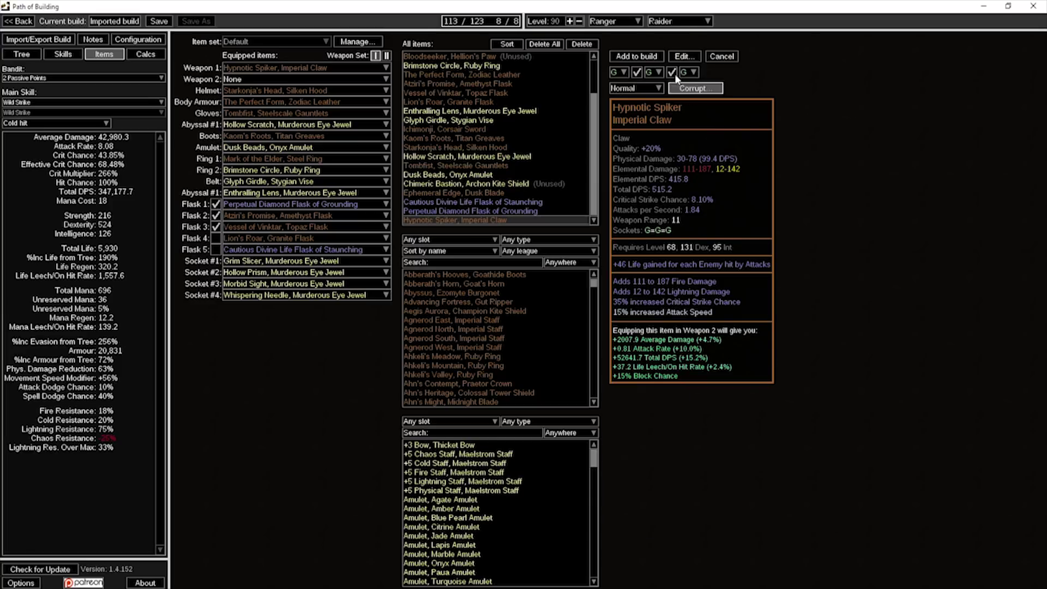
pyautogui.click(646, 57)
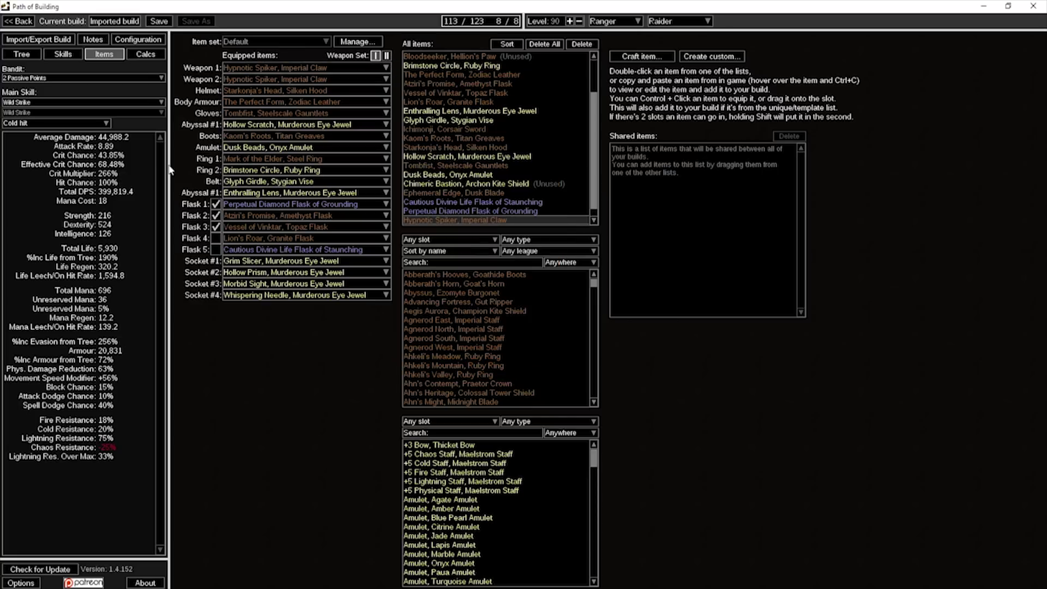
# Delete the second Hypnotic Spiker, Imperial Claw that is equipped in Weapon 2 from the build's items
pyautogui.moveTo(332, 93)
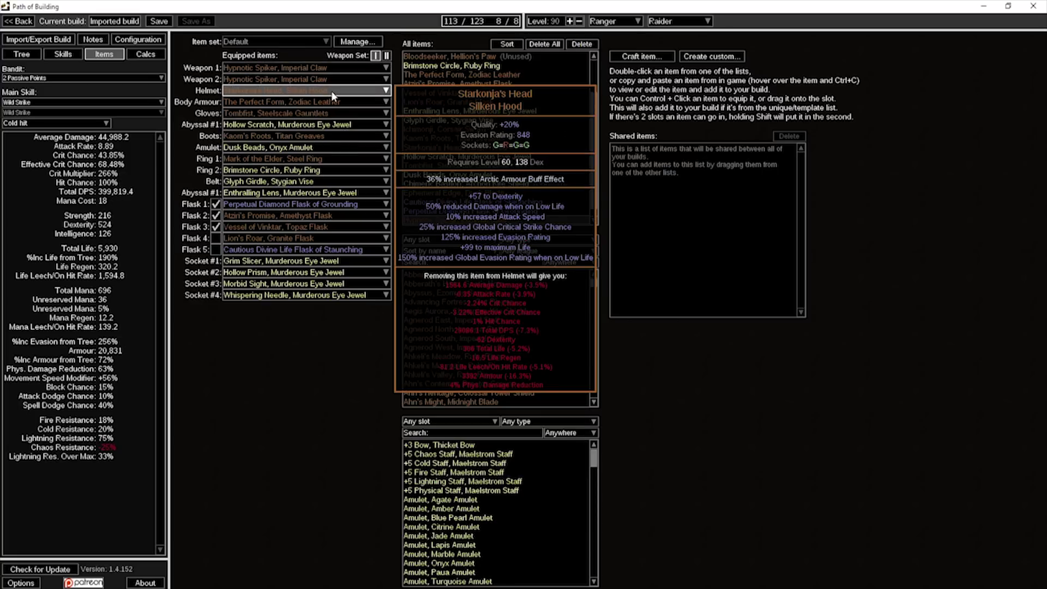
pyautogui.click(379, 69)
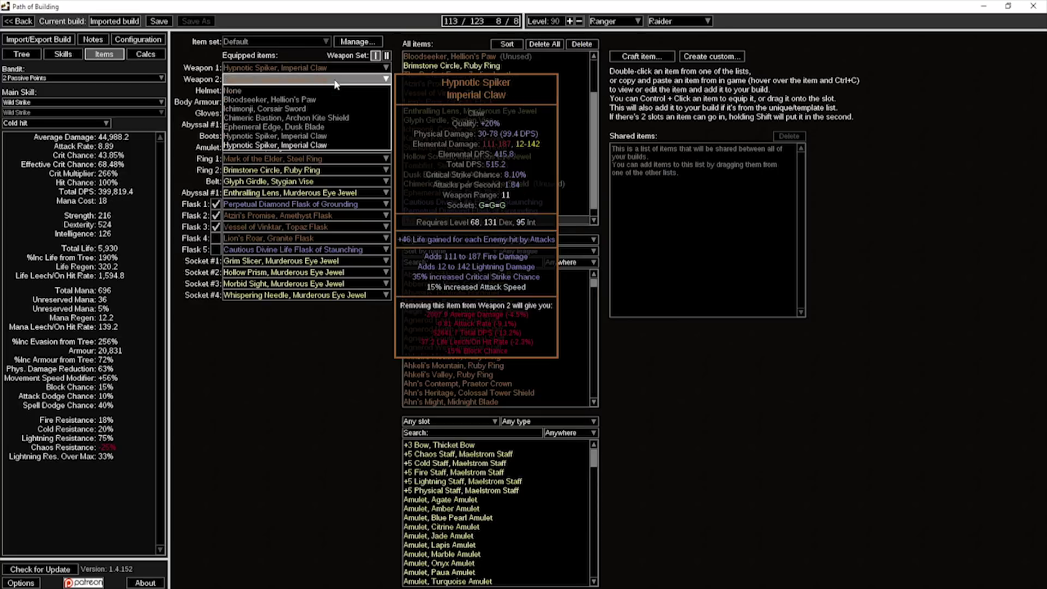
pyautogui.click(318, 56)
pyautogui.moveTo(353, 74)
pyautogui.moveTo(353, 75); pyautogui.dragTo(515, 217)
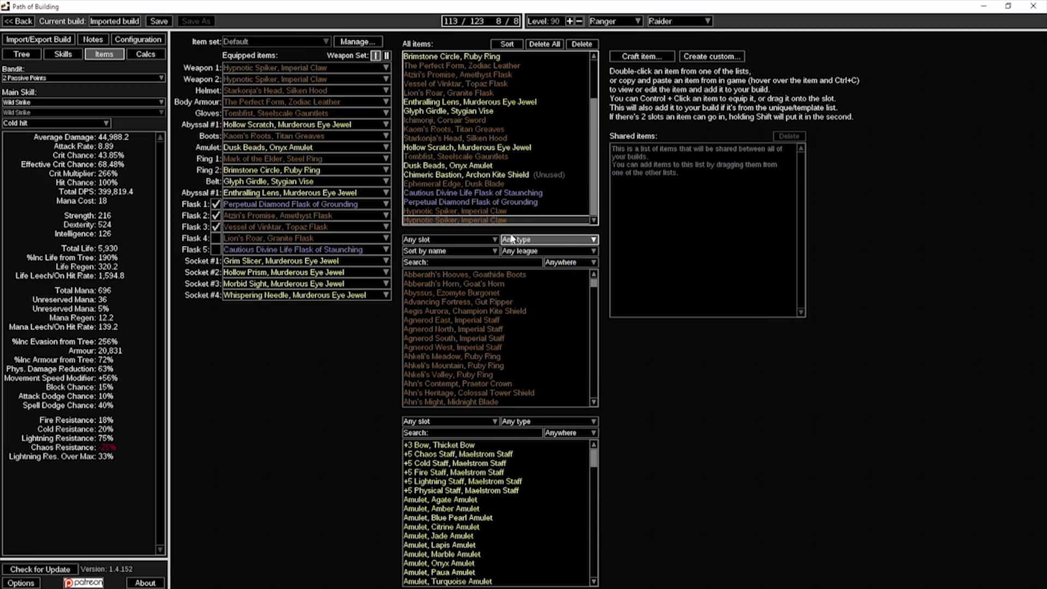
pyautogui.press('Delete')
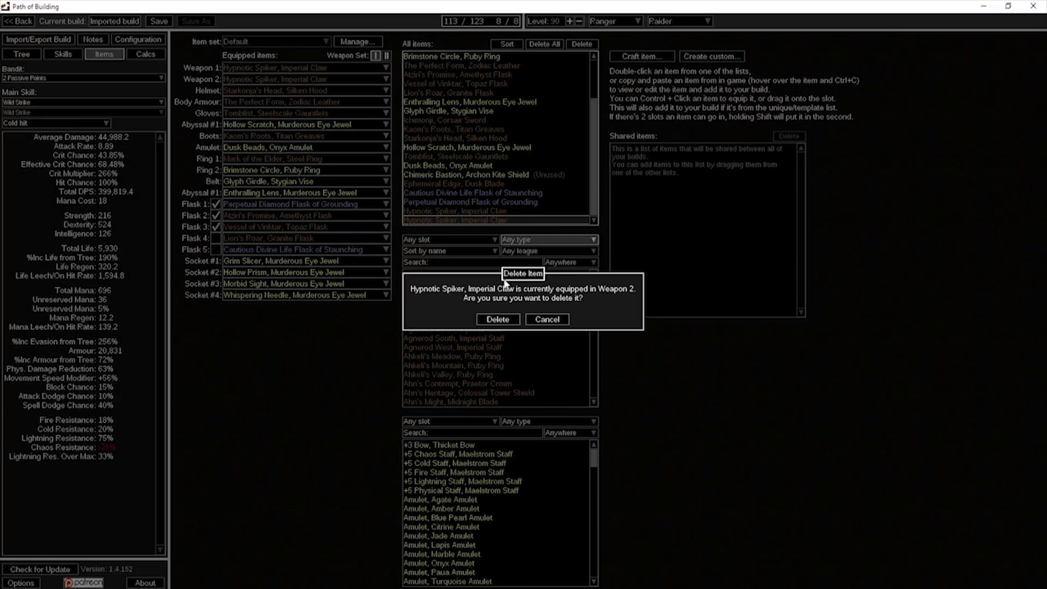
pyautogui.click(506, 319)
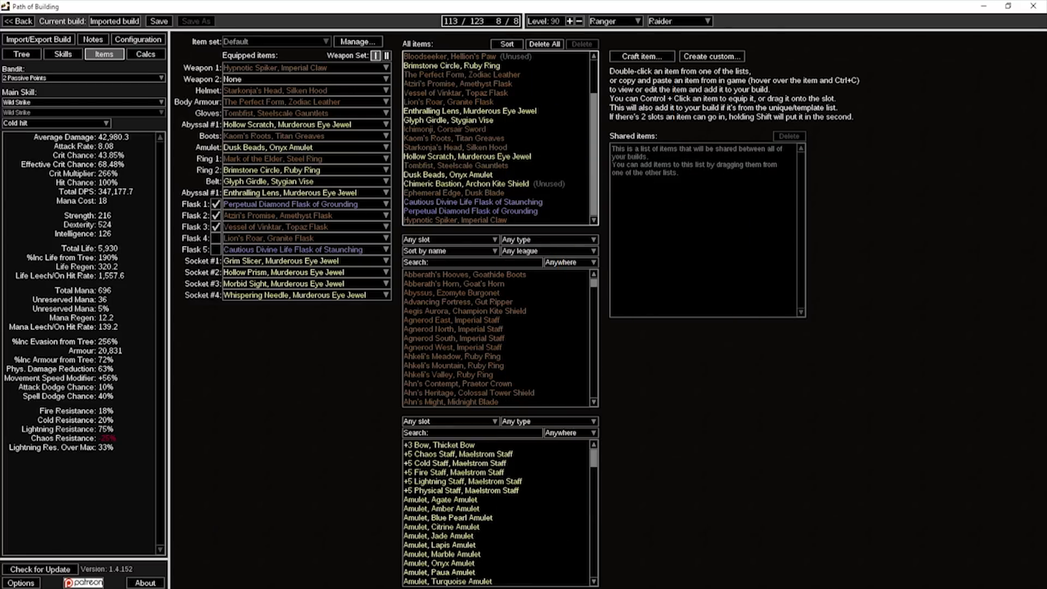
# Switch to the trade site's search results, lower the minimum eDPS to 300, and rerun the claw search to review the listings
pyautogui.moveTo(117, 588)
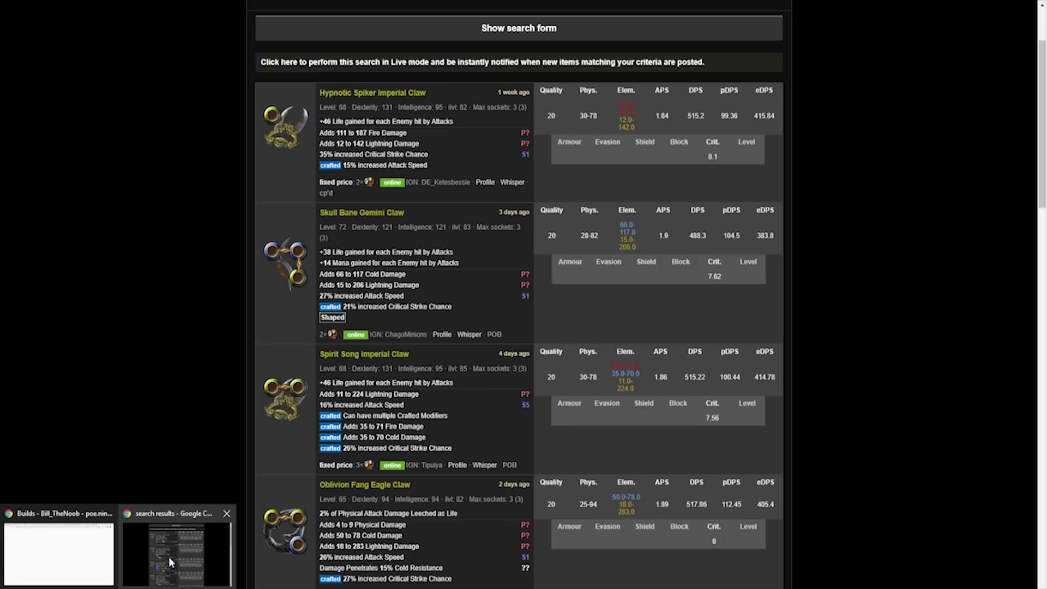
pyautogui.click(168, 556)
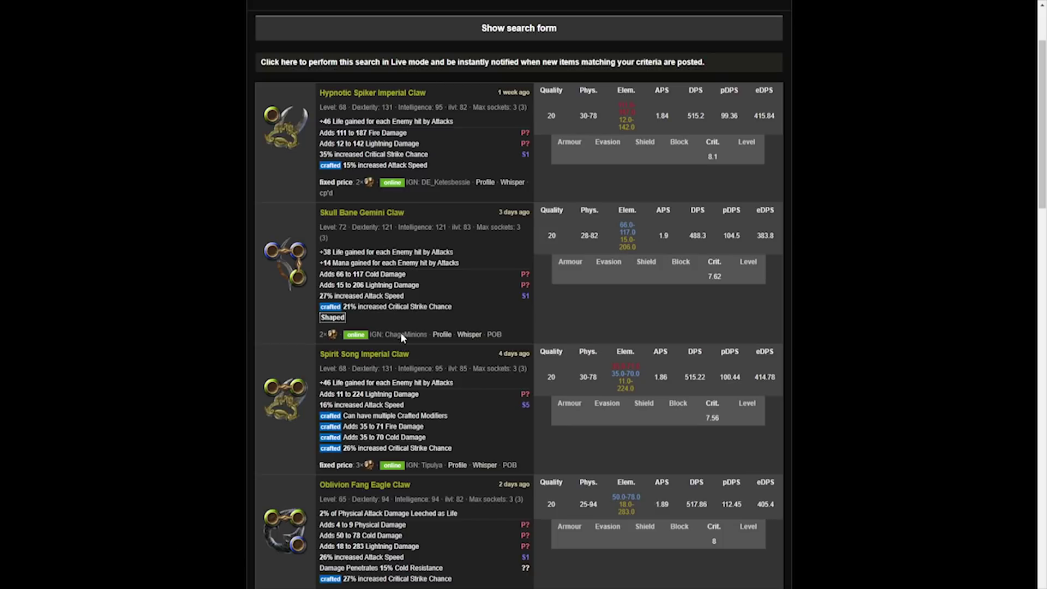
pyautogui.click(579, 36)
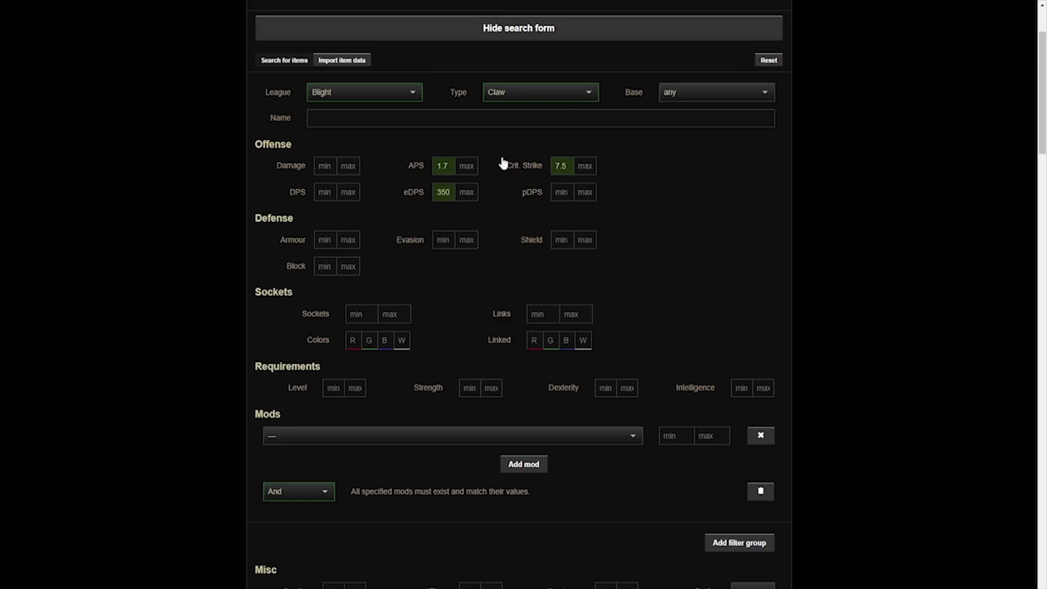
pyautogui.click(443, 192)
pyautogui.write('0')
pyautogui.press('Return')
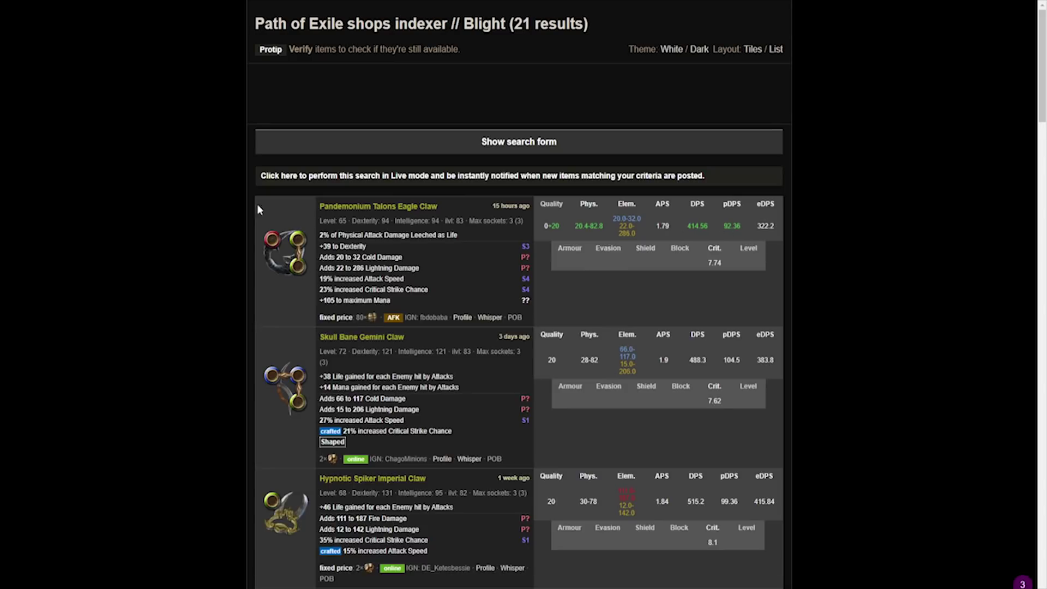
pyautogui.scroll(-2, 251, 278)
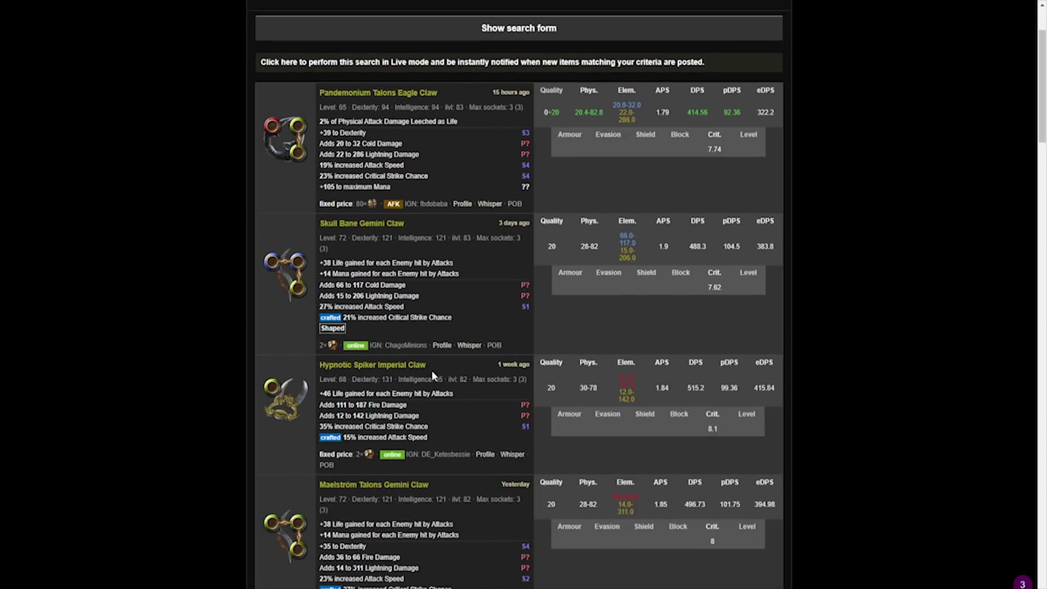
pyautogui.scroll(-1, 431, 376)
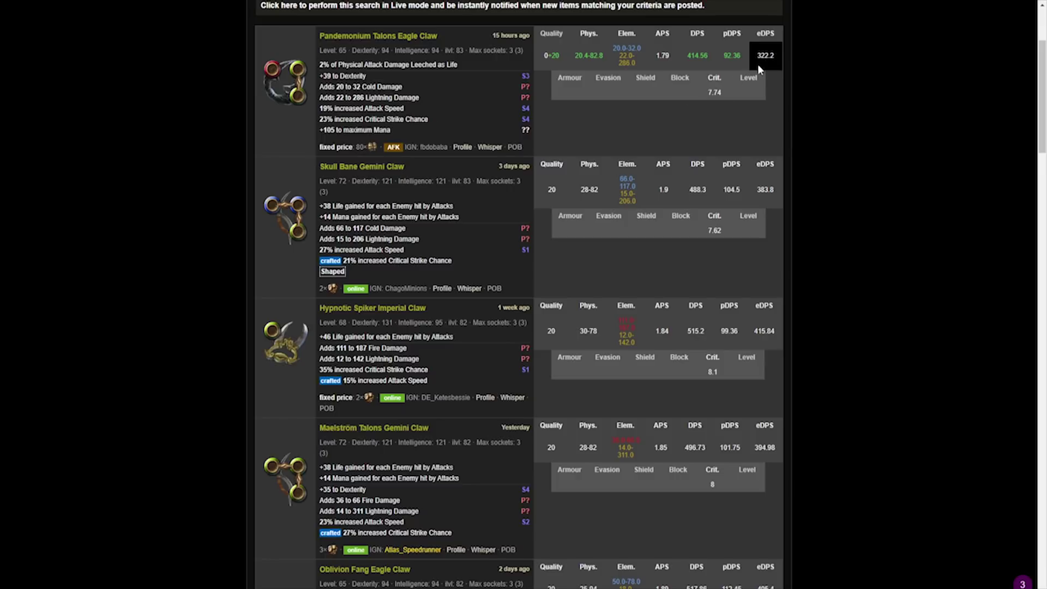
# Lower the minimum critical strike to 7 in the claw search and rerun it
pyautogui.scroll(3, 497, 66)
pyautogui.click(510, 141)
pyautogui.scroll(-2, 480, 172)
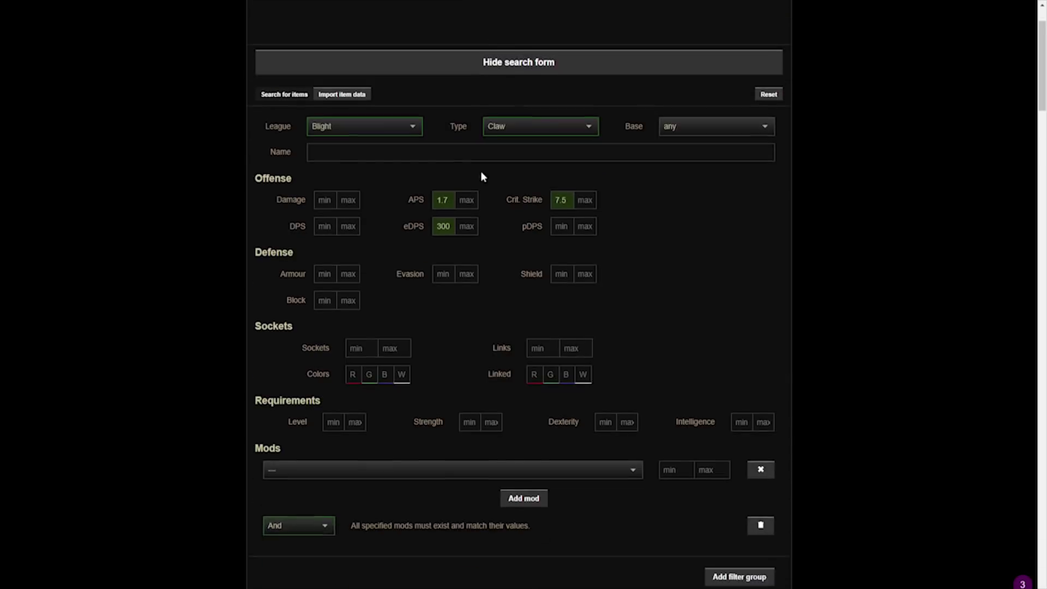
pyautogui.scroll(-1, 481, 175)
pyautogui.moveTo(567, 165); pyautogui.dragTo(562, 166)
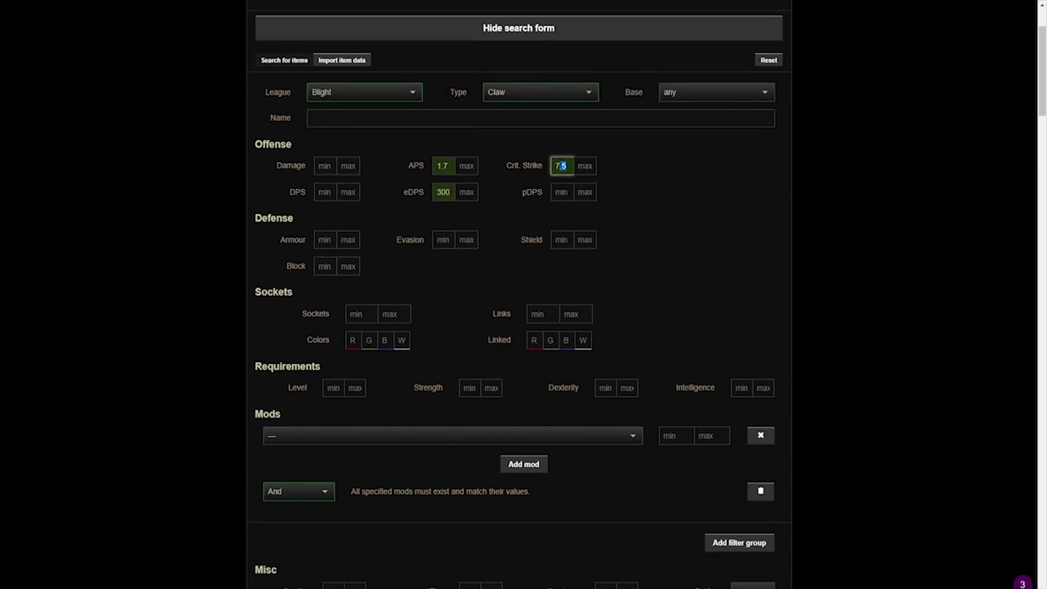
pyautogui.press('BackSpace')
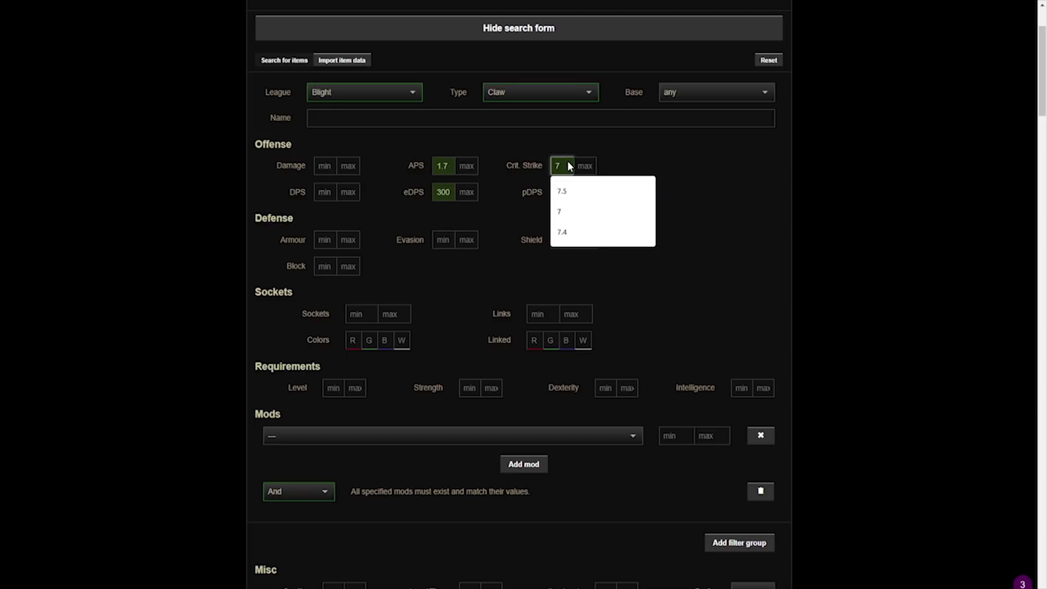
pyautogui.press('Return')
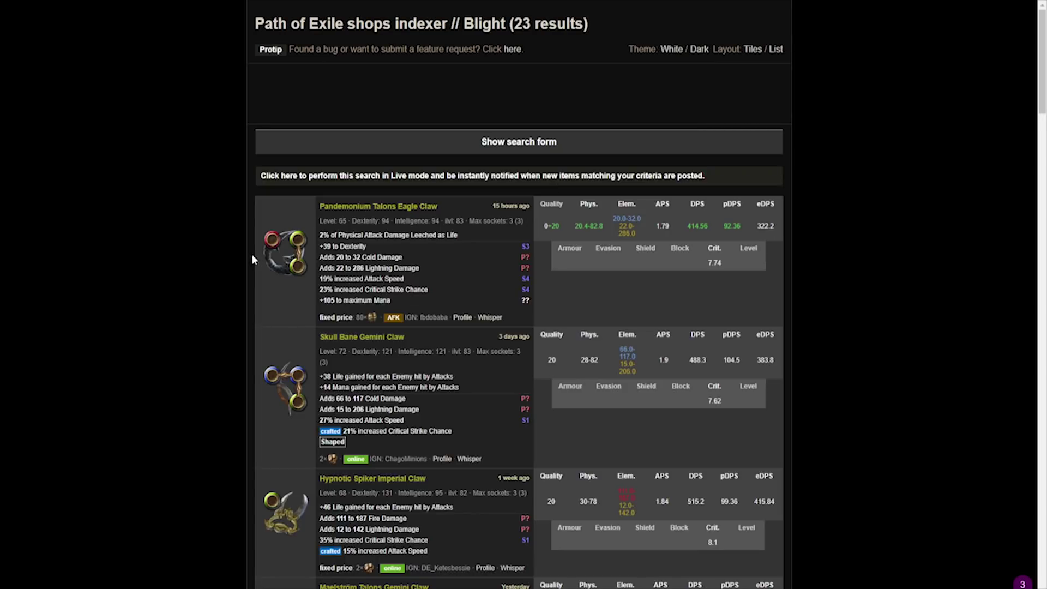
# Set the minimum APS to 1.6, adjust the minimum eDPS, and rerun the claw search
pyautogui.scroll(-1, 487, 404)
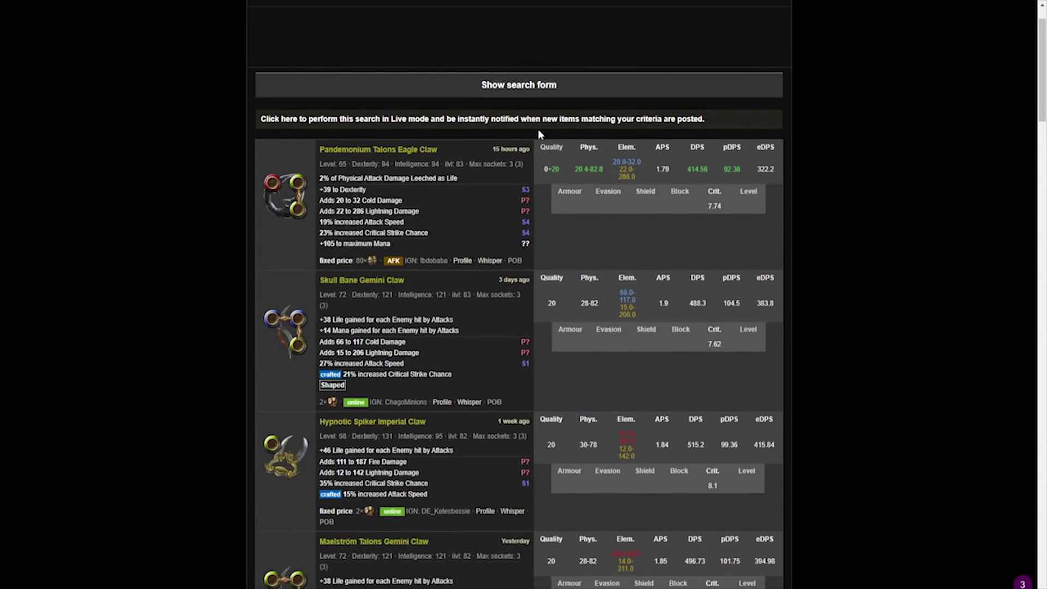
pyautogui.click(538, 86)
pyautogui.click(445, 223)
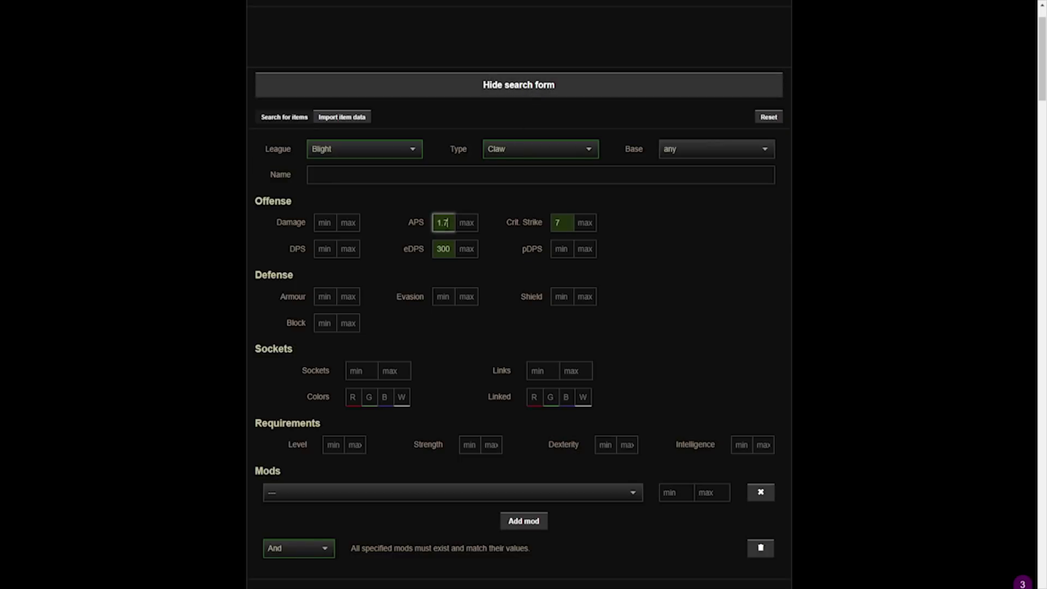
pyautogui.press('BackSpace')
pyautogui.write('6')
pyautogui.click(445, 249)
pyautogui.press('Return')
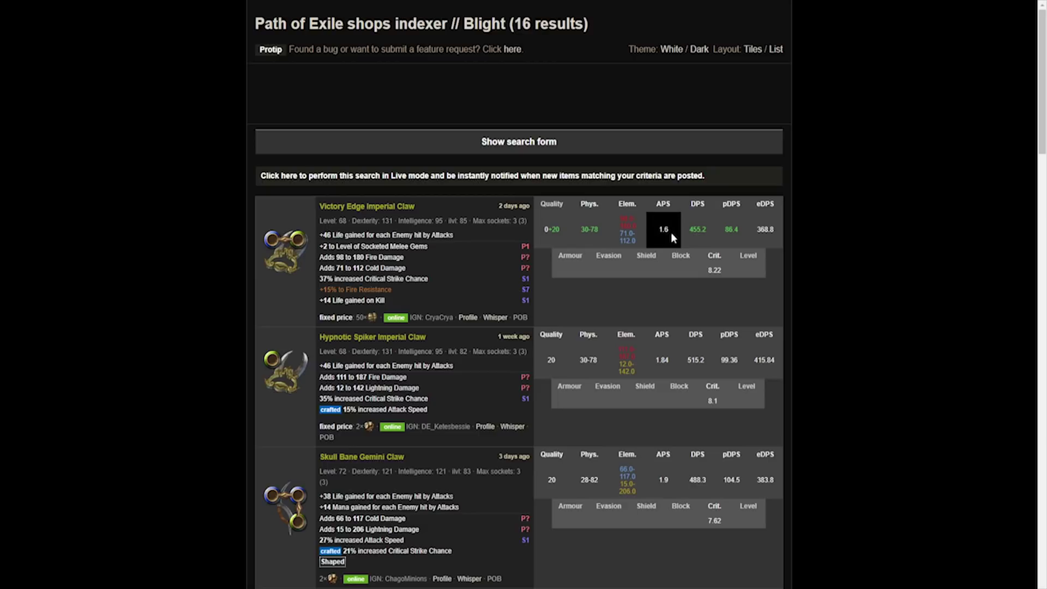
# Copy the Victory Edge Imperial Claw into Path of Building, equip it in Weapon 2, and compare it with the Chimeric Bastion shield
pyautogui.click(520, 318)
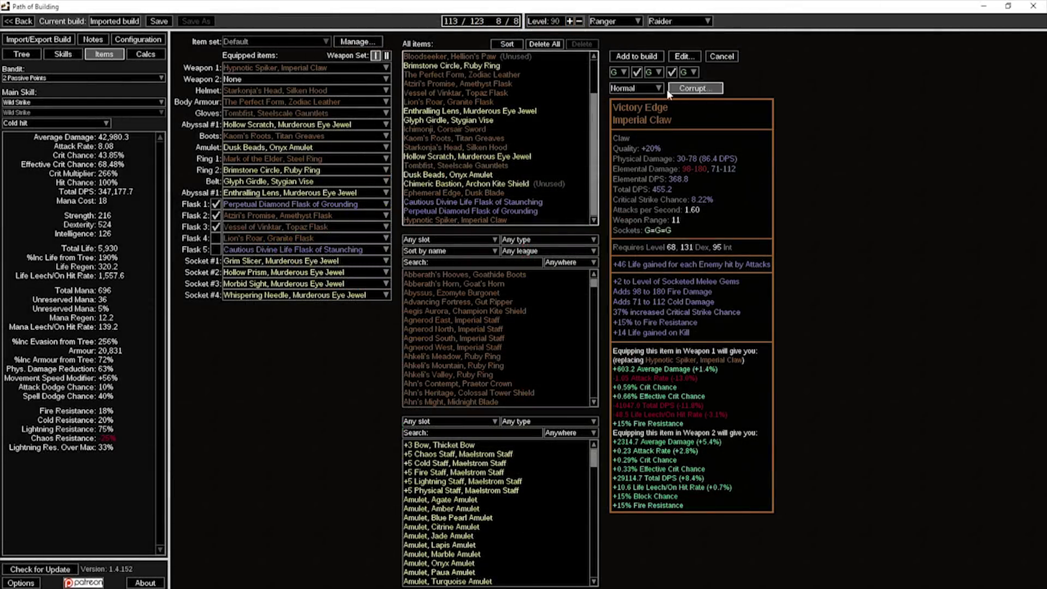
pyautogui.click(637, 56)
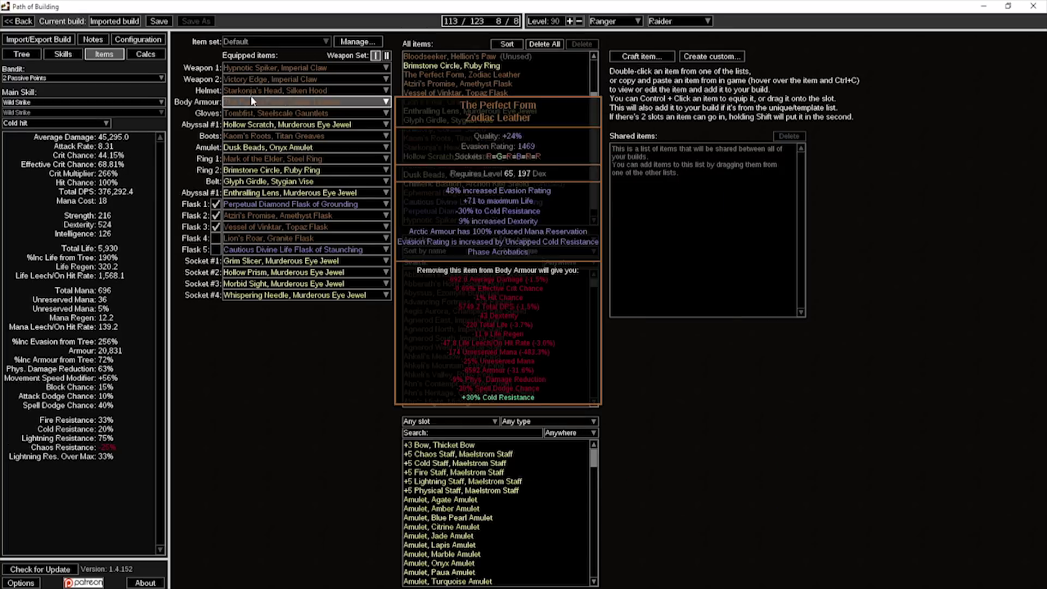
pyautogui.click(275, 79)
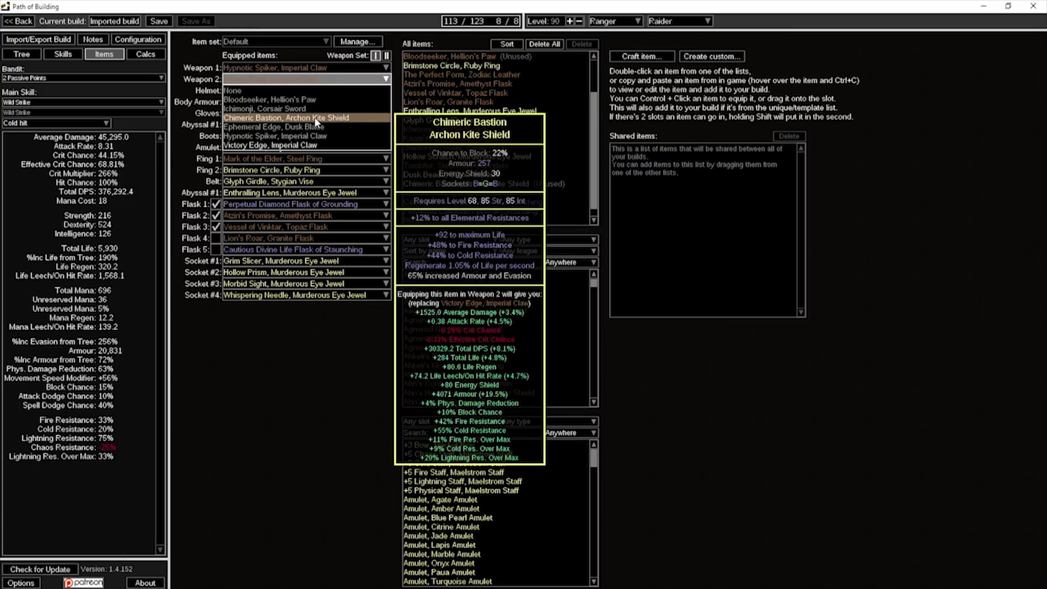
pyautogui.click(315, 117)
pyautogui.click(340, 80)
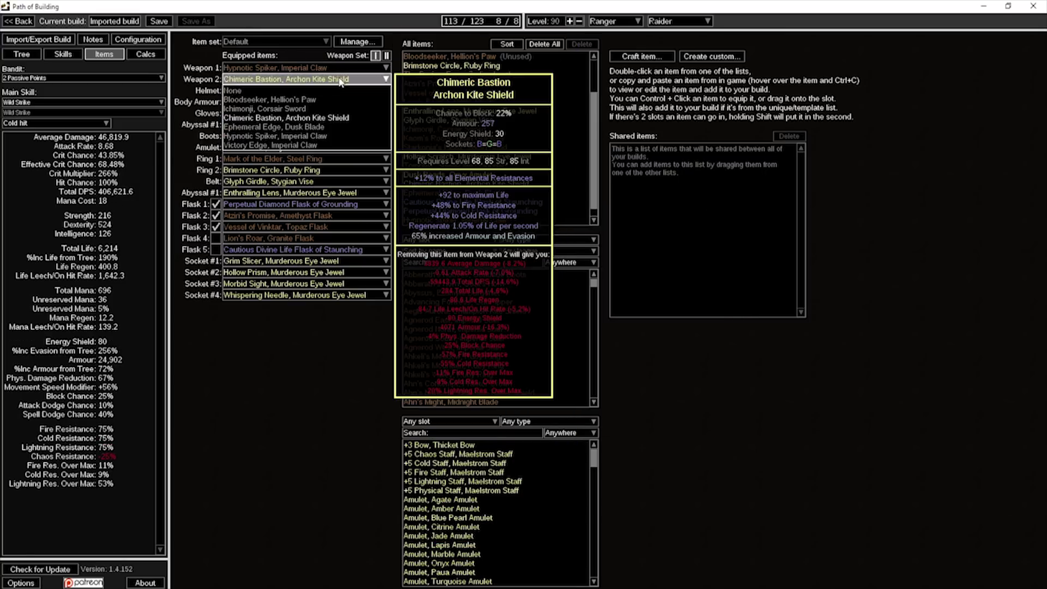
pyautogui.click(304, 146)
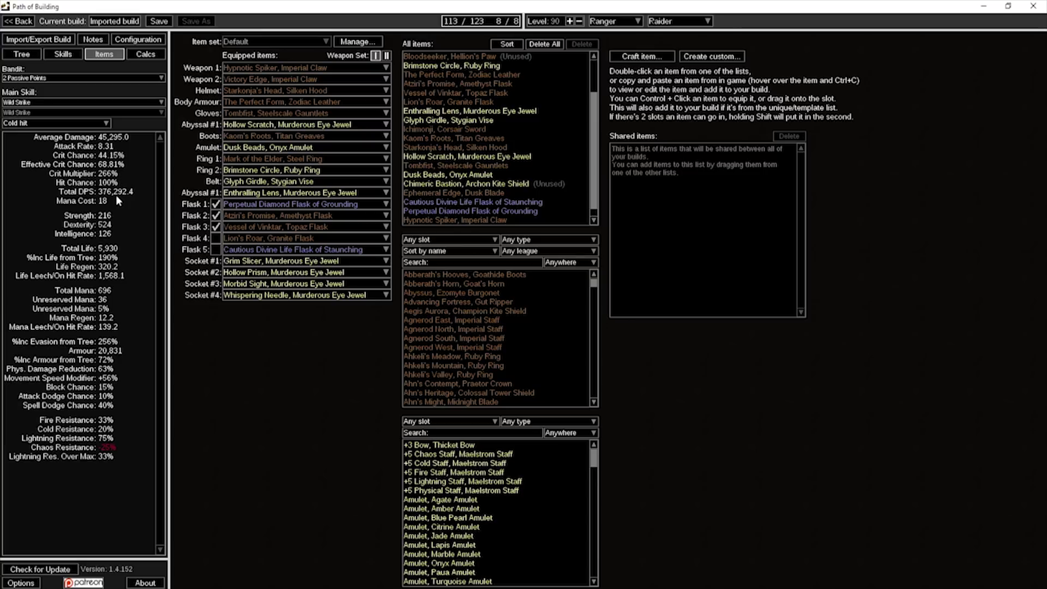
# Allocate the passive tree path to Twin Terrors in the dual-wield critical cluster and check the total DPS
pyautogui.click(21, 54)
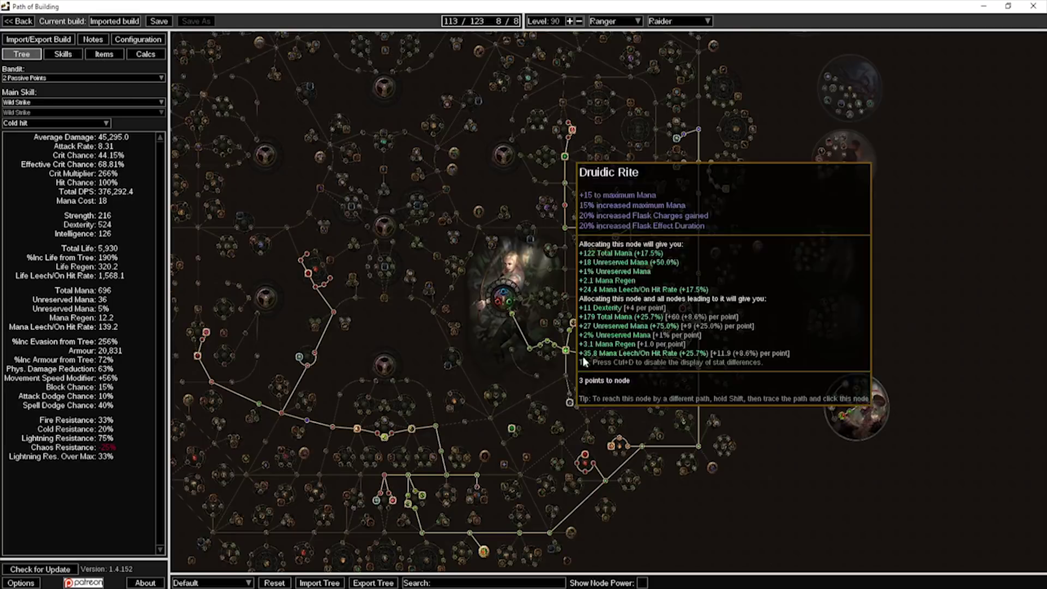
pyautogui.moveTo(582, 356); pyautogui.dragTo(611, 232)
pyautogui.scroll(3, 583, 380)
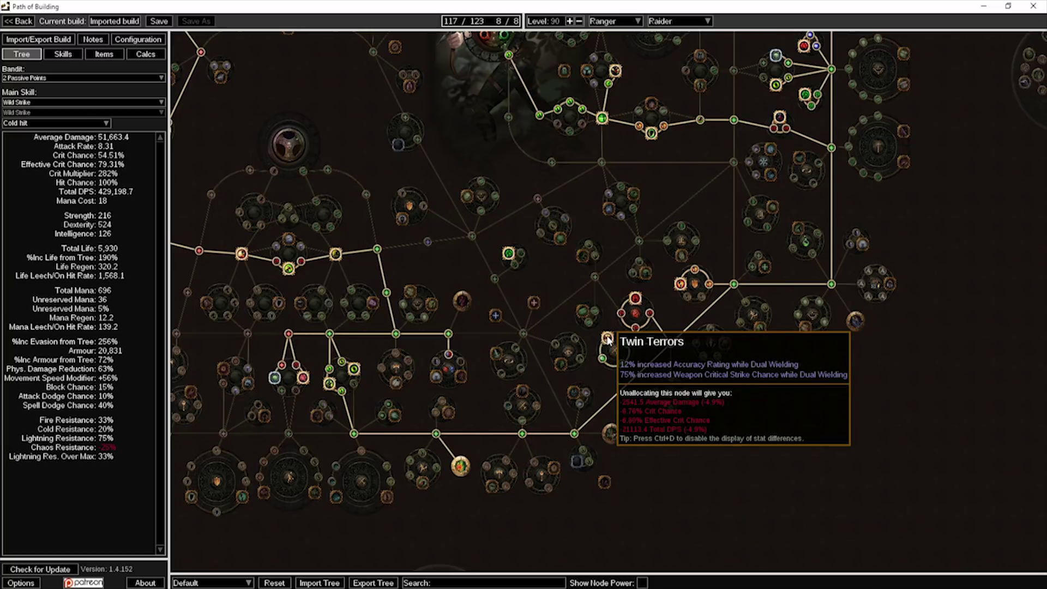
pyautogui.click(607, 340)
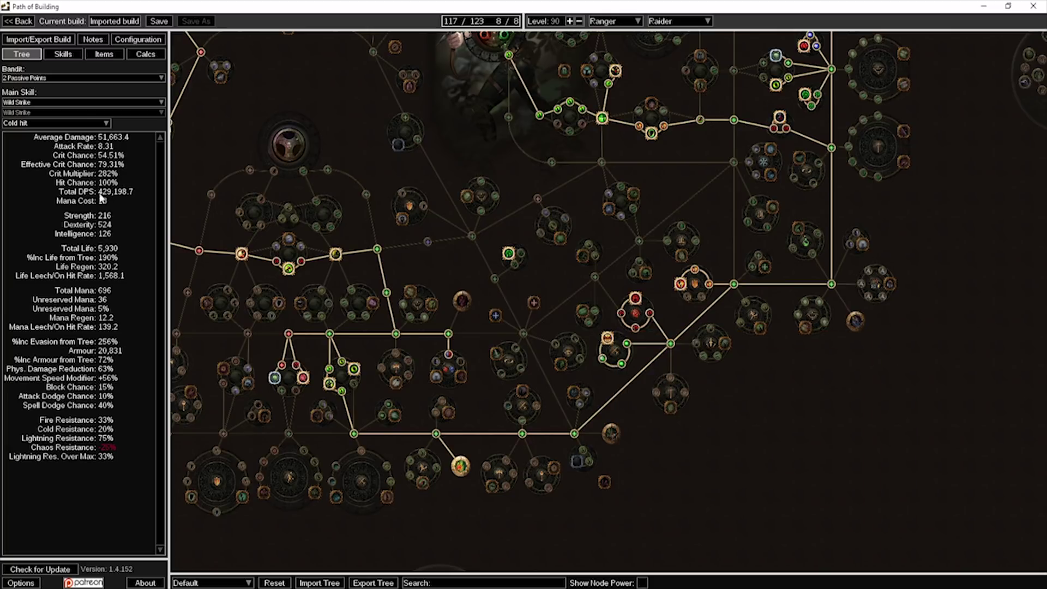
pyautogui.moveTo(630, 351)
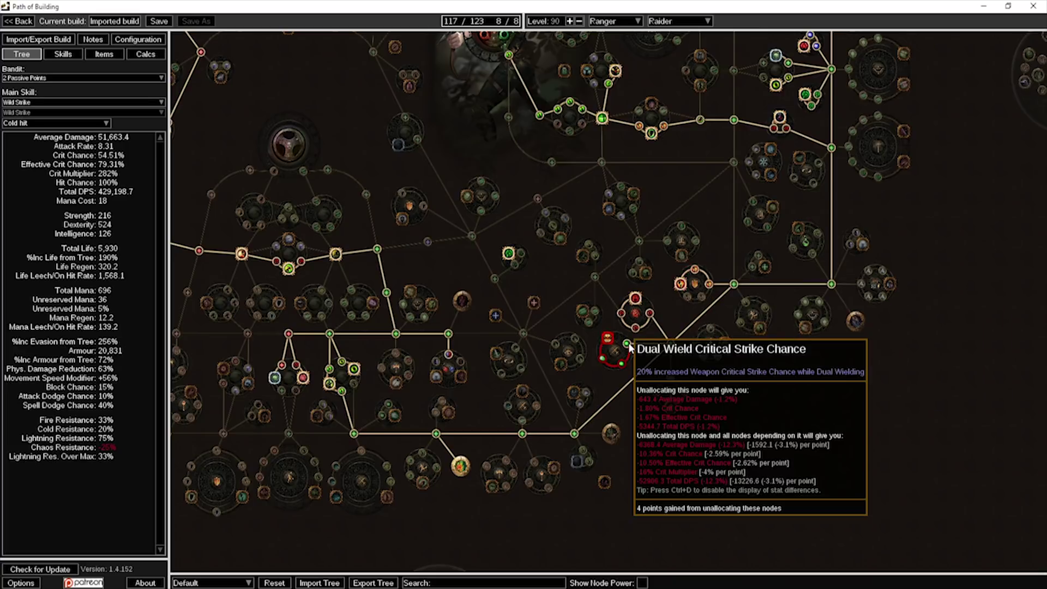
# Unallocate the Dual Wield Critical Strike Chance node and all nodes depending on it
pyautogui.click(629, 347)
pyautogui.scroll(-3, 718, 309)
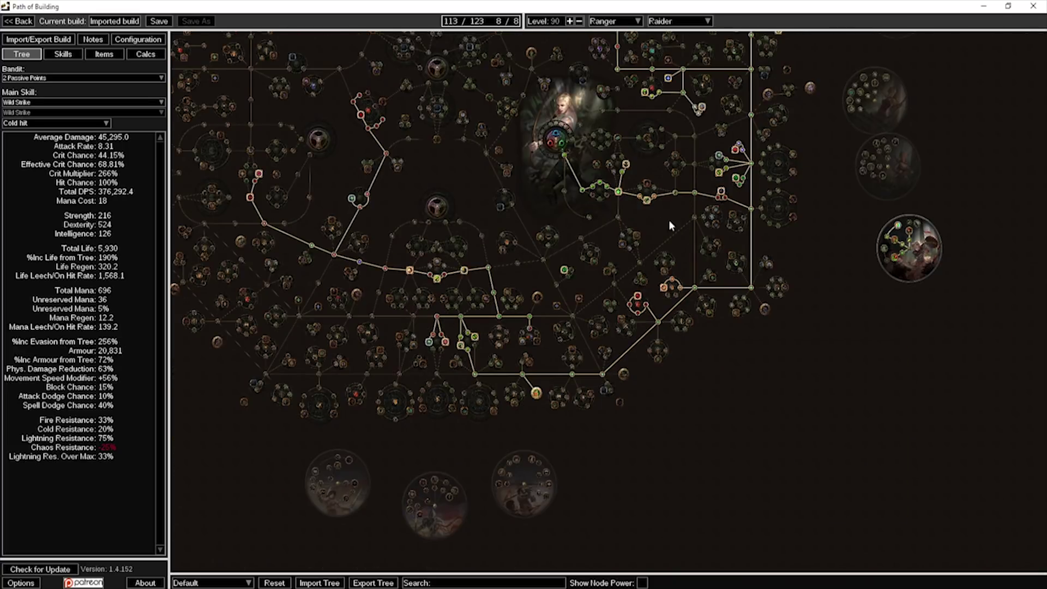
pyautogui.moveTo(708, 286); pyautogui.dragTo(703, 387)
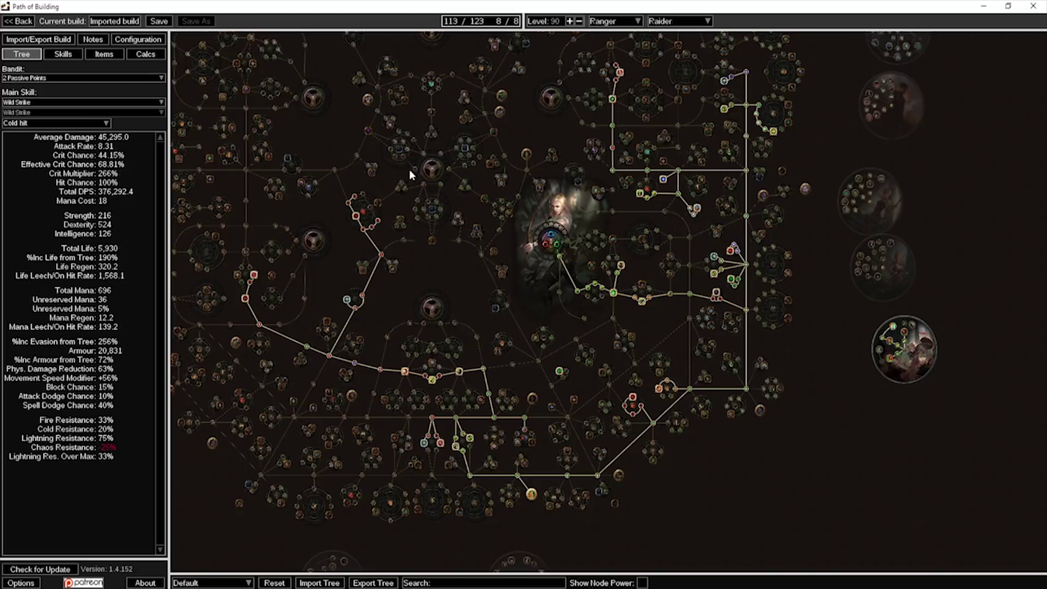
pyautogui.click(92, 54)
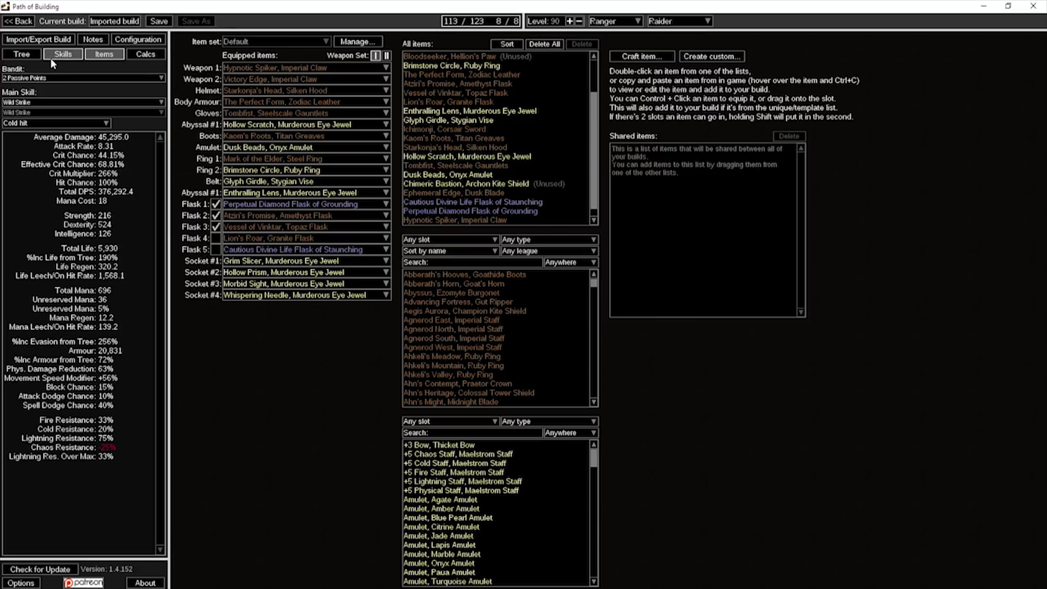
pyautogui.click(54, 57)
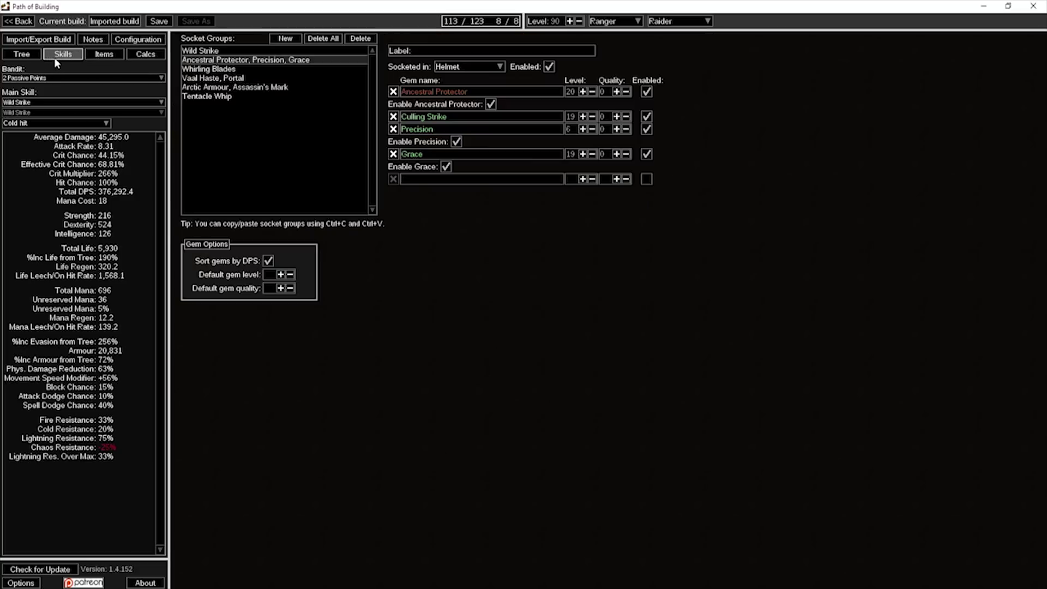
# Craft a new rare item of type Helmet: Evasion with the Lion Pelt base
pyautogui.click(103, 53)
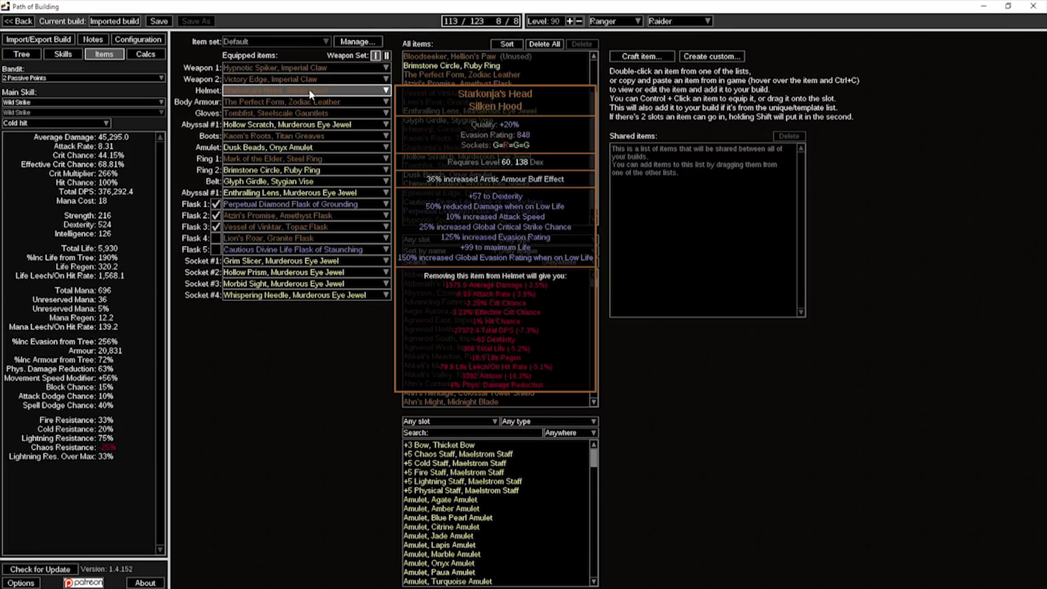
pyautogui.click(641, 56)
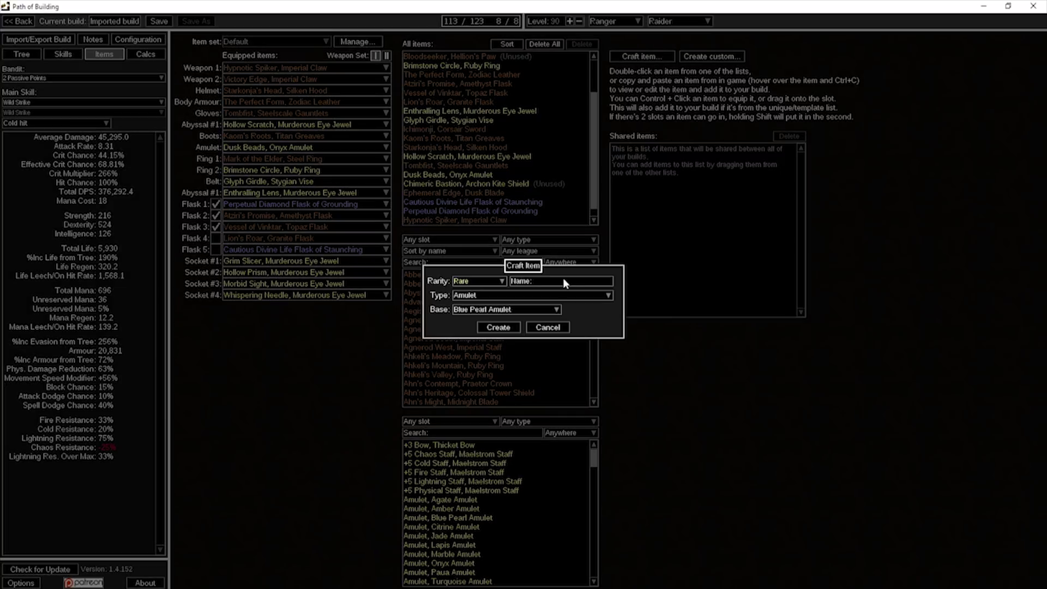
pyautogui.click(493, 295)
pyautogui.scroll(-5, 493, 337)
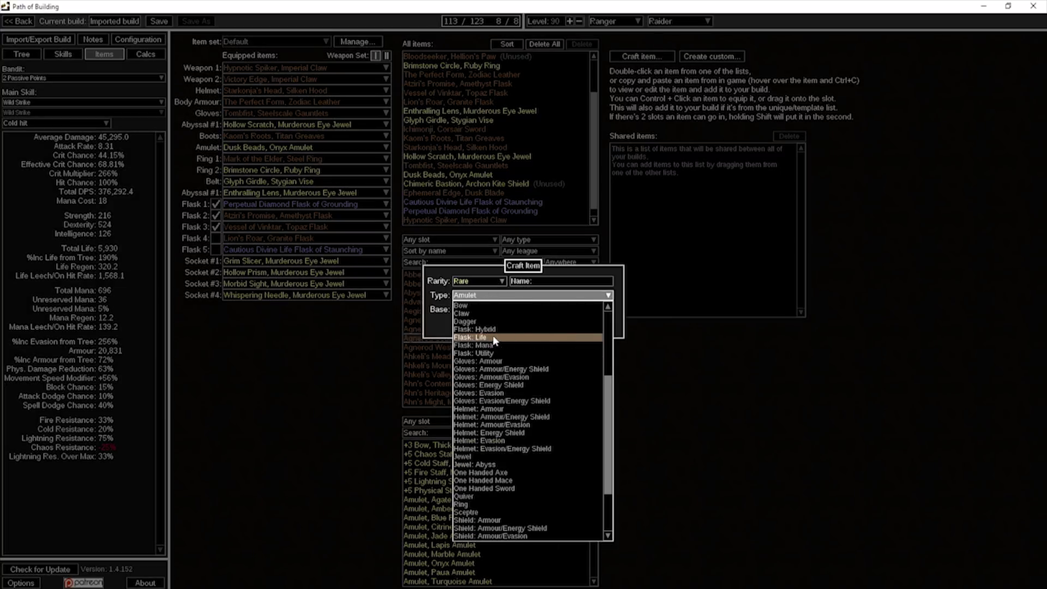
pyautogui.scroll(7, 494, 344)
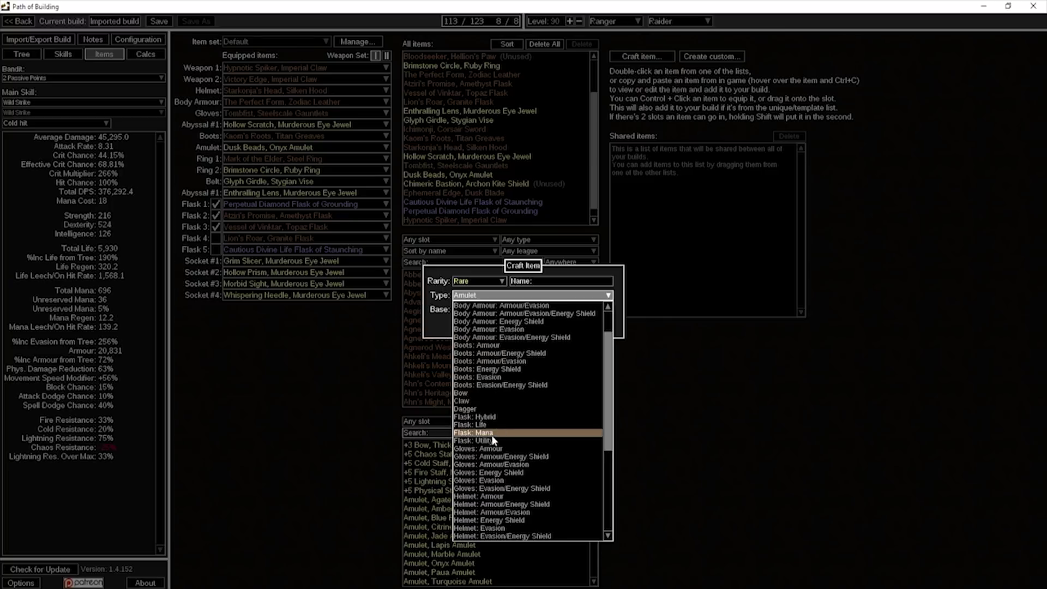
pyautogui.scroll(-2, 518, 463)
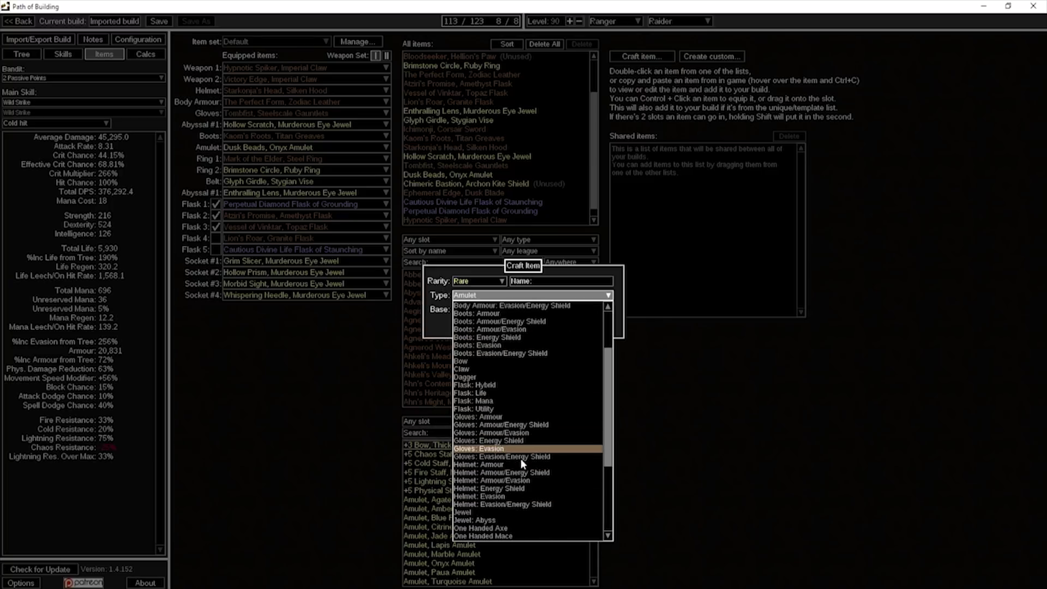
pyautogui.click(486, 494)
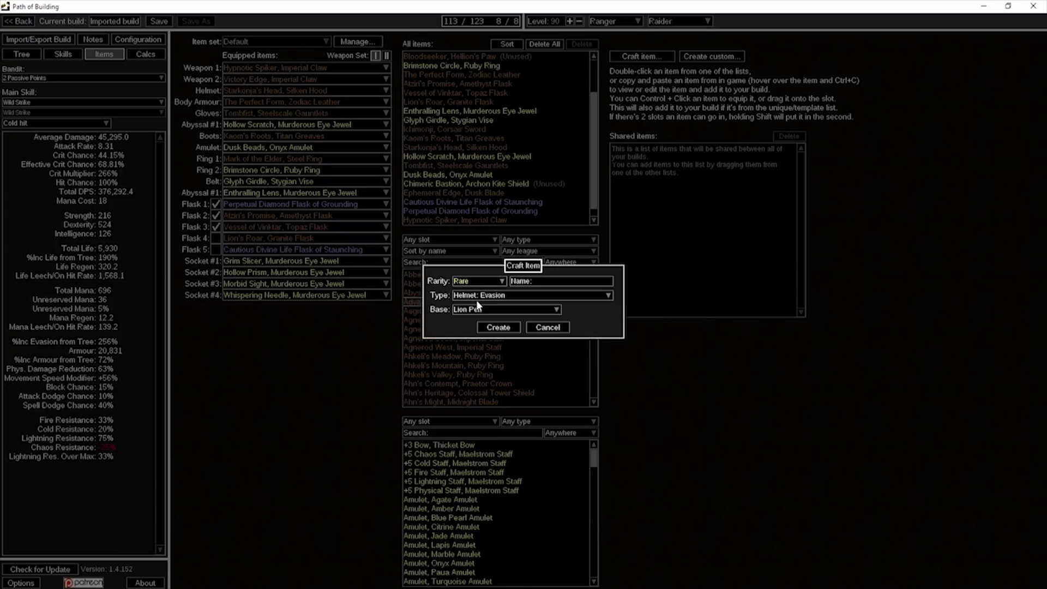
pyautogui.click(498, 327)
# Give the crafted helmet a maximum Life prefix rolled to +92
pyautogui.click(712, 105)
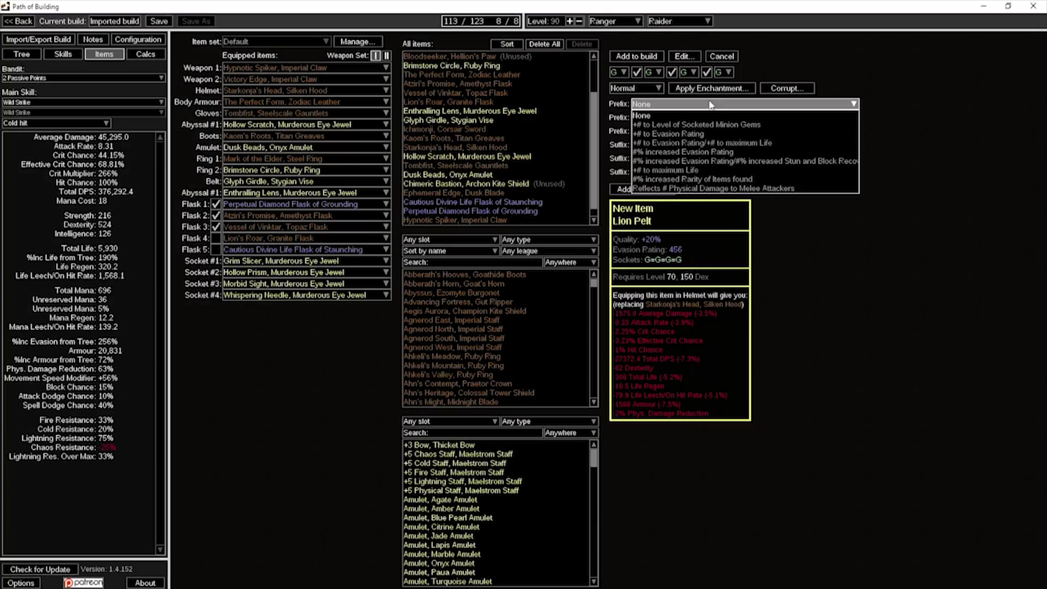
pyautogui.click(691, 170)
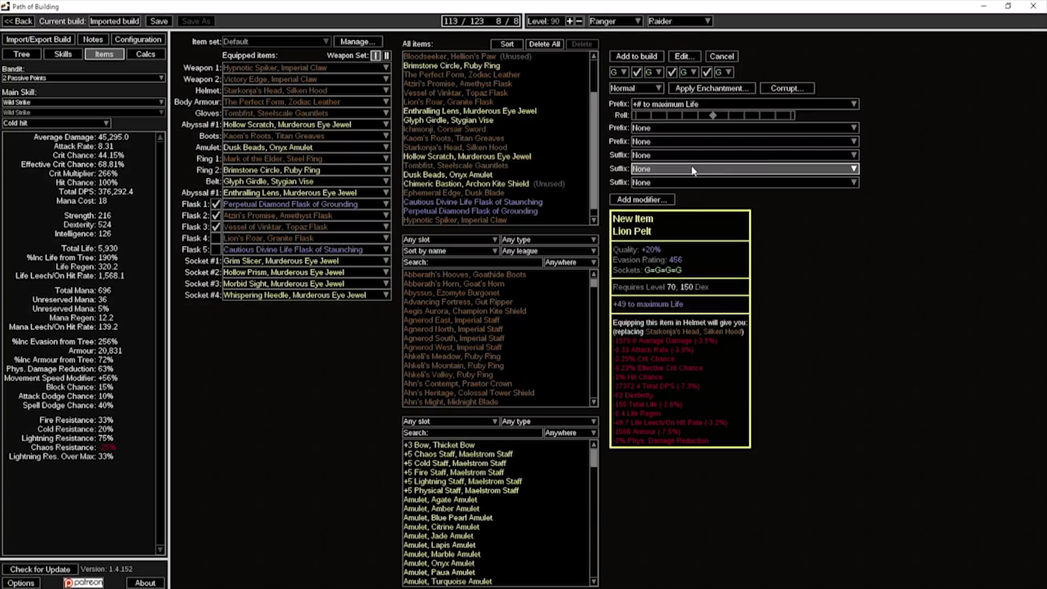
pyautogui.moveTo(714, 115); pyautogui.dragTo(784, 116)
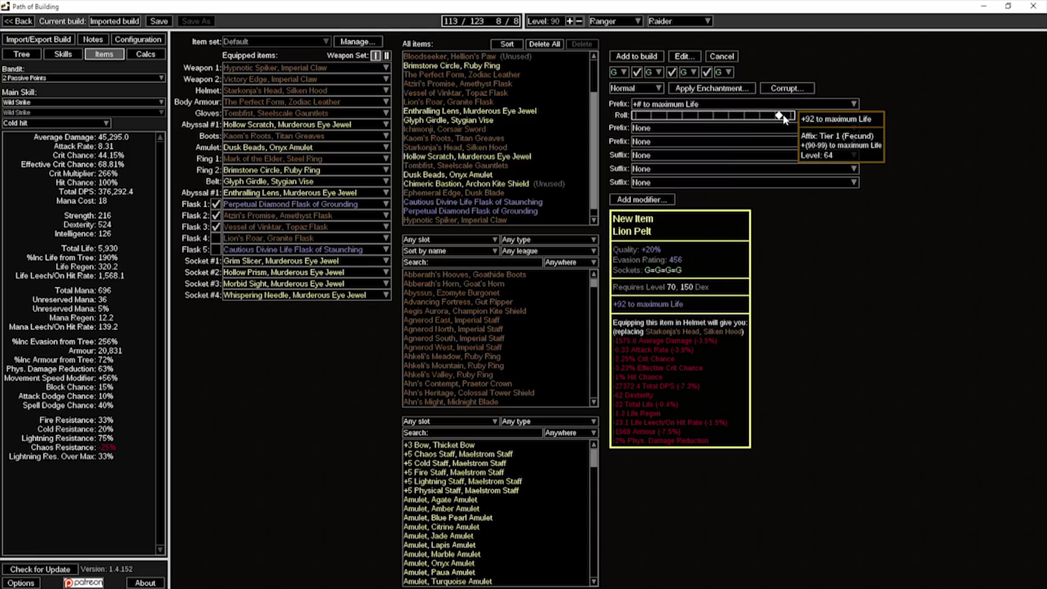
# Add Fire Resistance and Cold Resistance suffixes to the Lion Pelt, each rolled to +40%
pyautogui.click(676, 154)
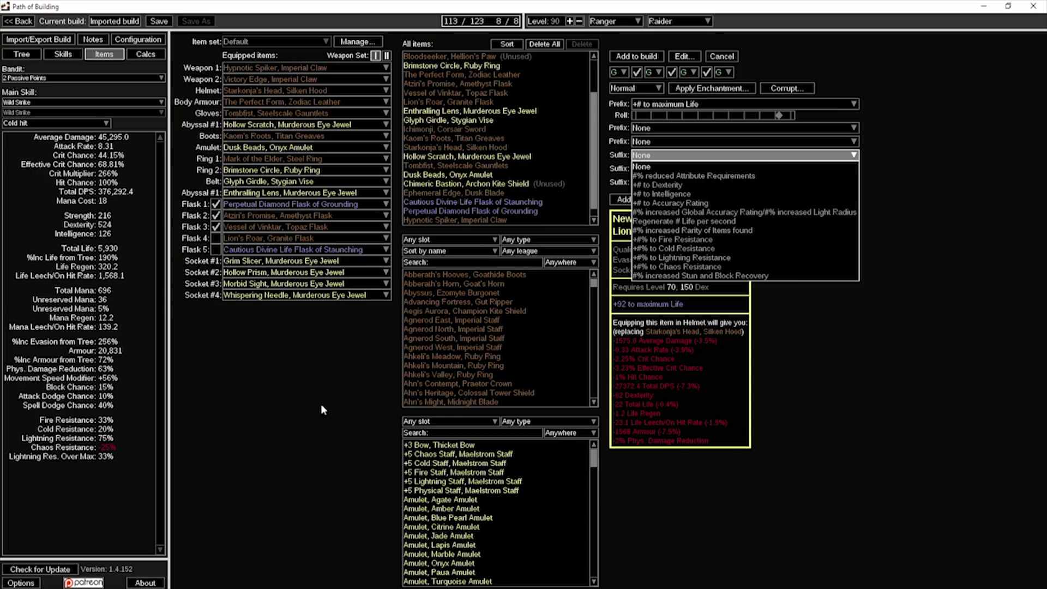
pyautogui.click(684, 239)
pyautogui.click(676, 178)
pyautogui.click(682, 263)
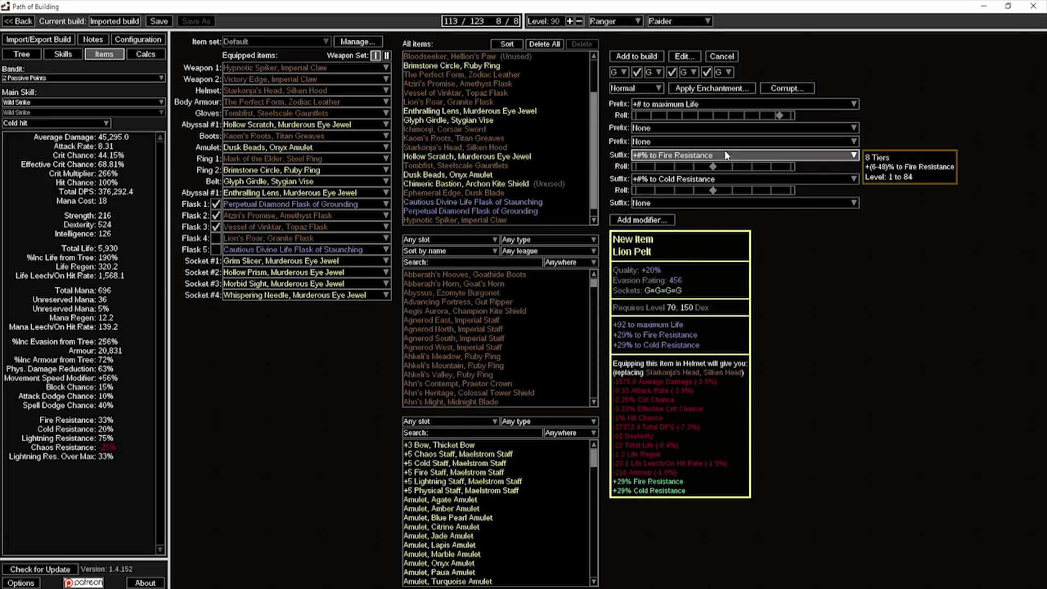
pyautogui.moveTo(712, 166); pyautogui.dragTo(749, 191)
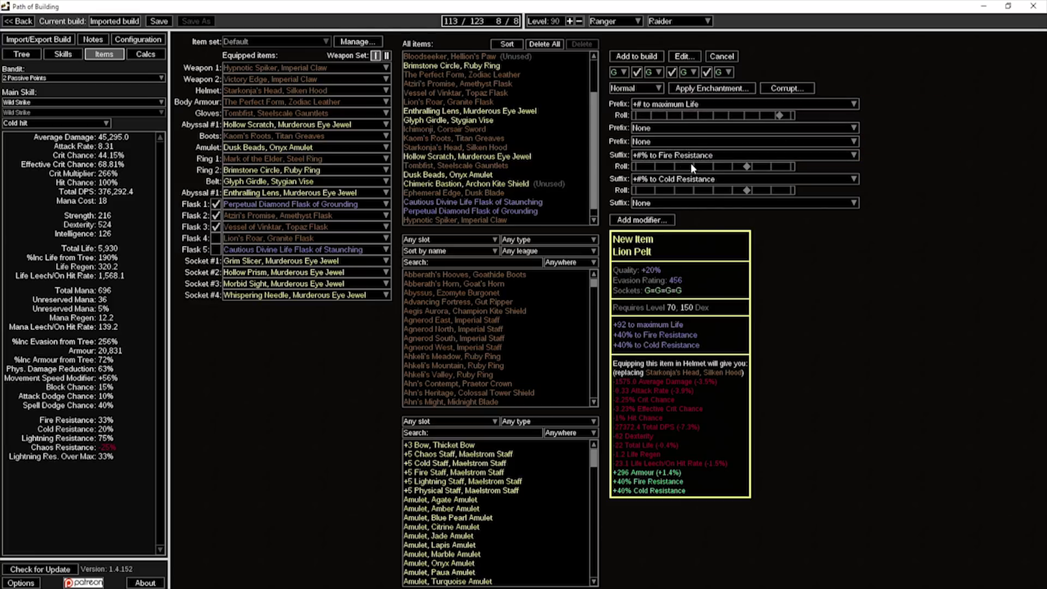
# Add a Lightning Resistance suffix to the Lion Pelt, rolled to +19%
pyautogui.click(679, 202)
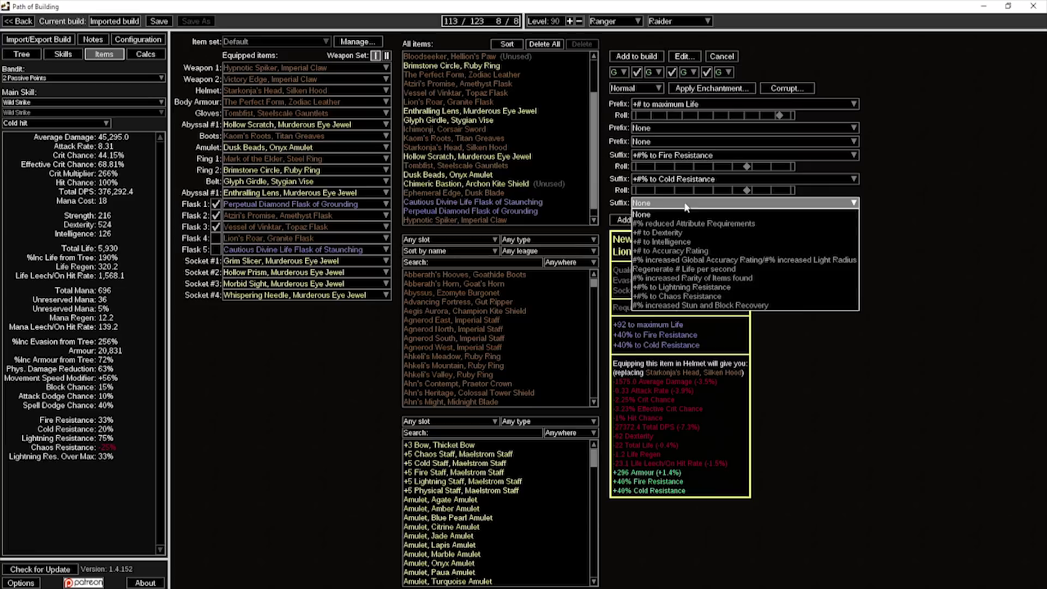
pyautogui.click(680, 287)
pyautogui.moveTo(714, 213); pyautogui.dragTo(680, 214)
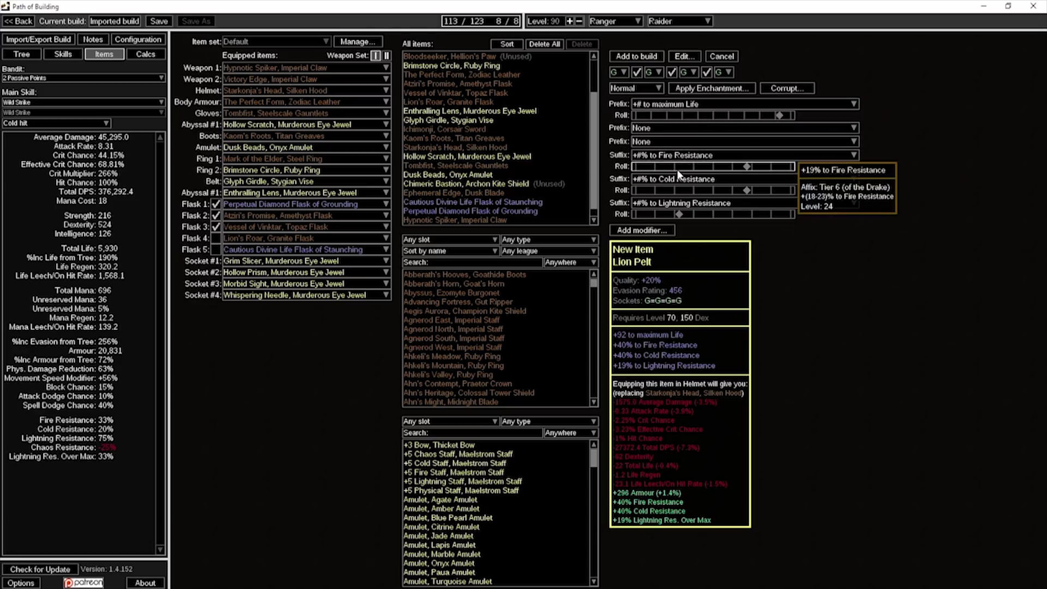
# Add the crafted Lion Pelt to the build, equip it in the Helmet slot and check the resistances
pyautogui.click(256, 91)
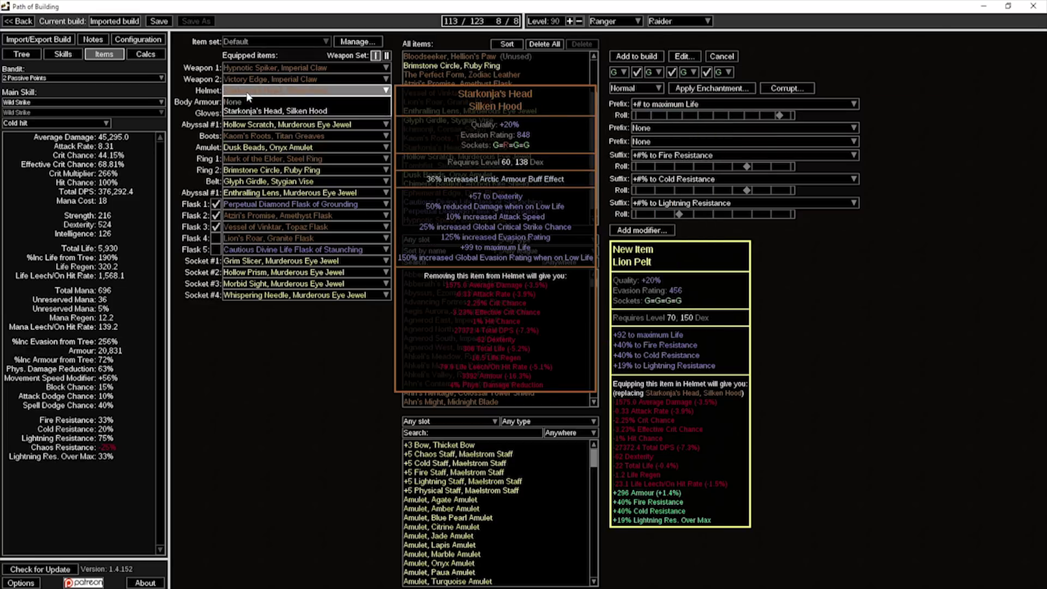
pyautogui.click(640, 62)
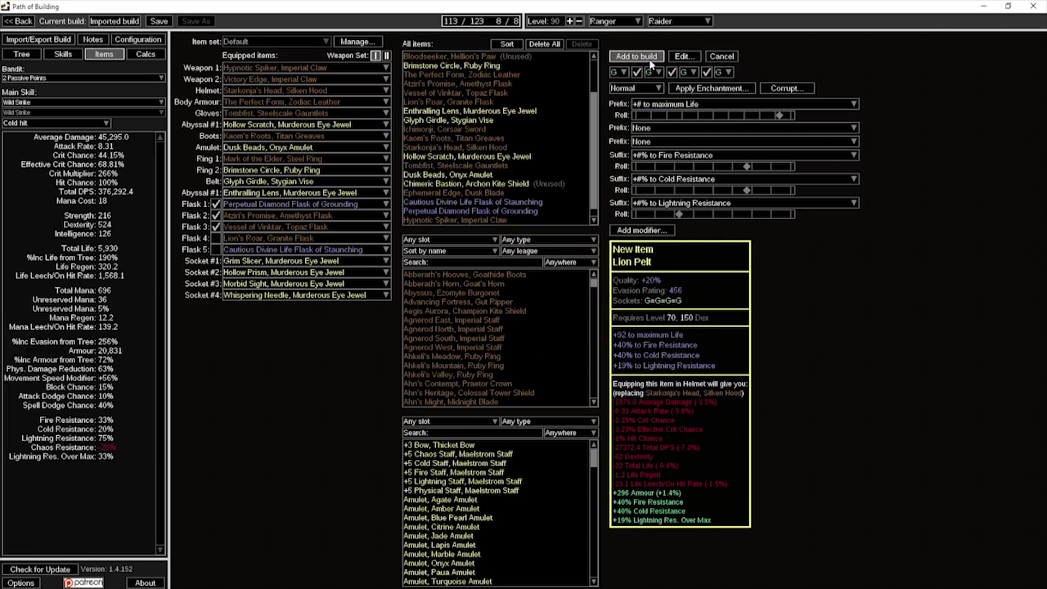
pyautogui.click(638, 57)
pyautogui.click(295, 91)
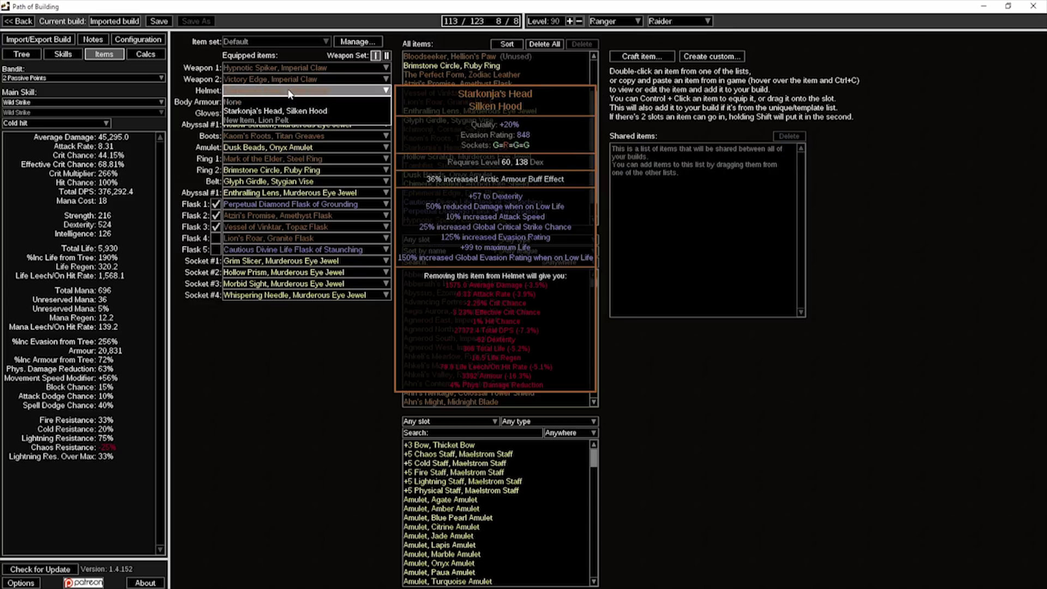
pyautogui.click(270, 118)
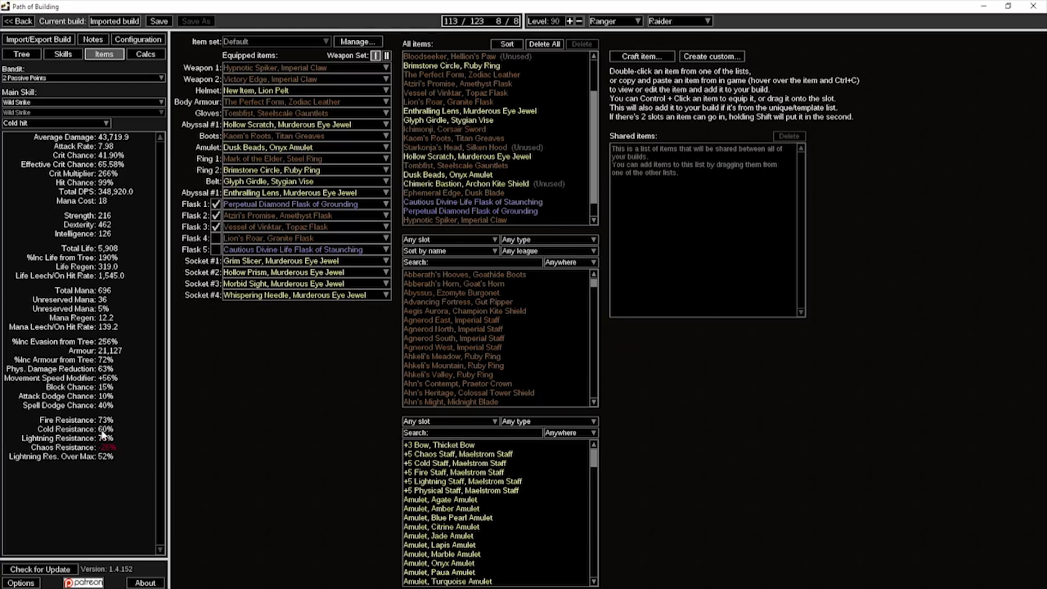
pyautogui.moveTo(297, 103)
# Switch to the Path of Exile shops indexer and clear the minimum APS, eDPS and Crit. Strike filters in the search form
pyautogui.click(168, 543)
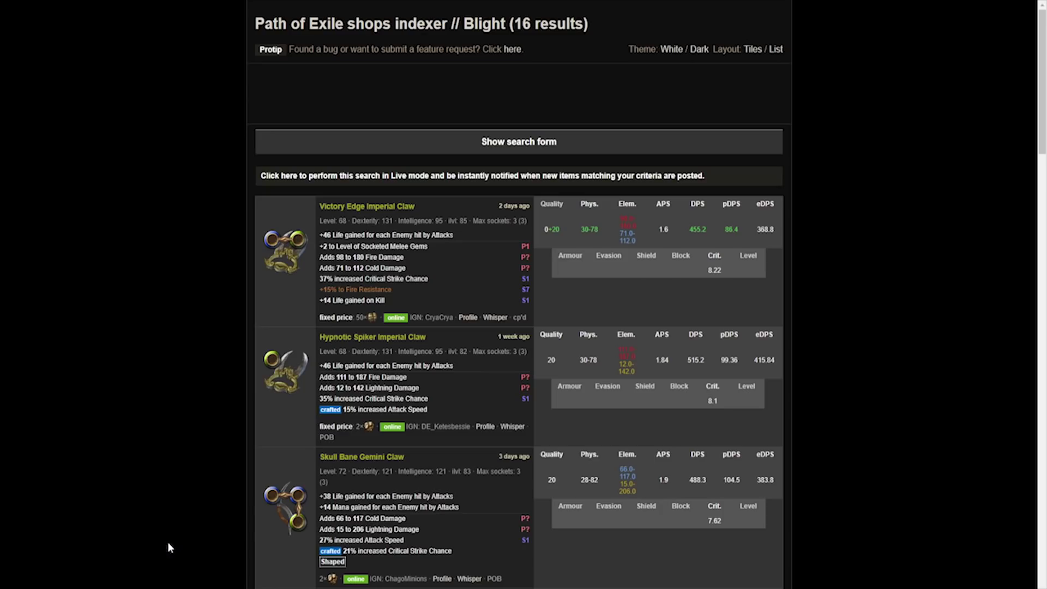
pyautogui.click(486, 141)
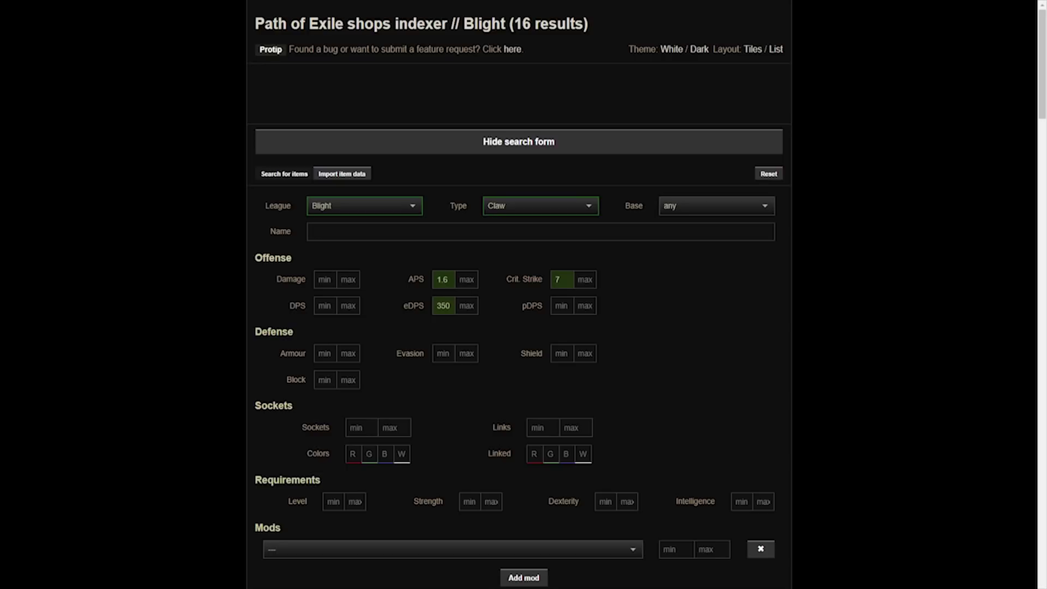
pyautogui.click(442, 279)
pyautogui.press('BackSpace')
pyautogui.press('BackSpace')
pyautogui.press('BackSpace')
pyautogui.click(443, 305)
pyautogui.press('BackSpace')
pyautogui.press('BackSpace')
pyautogui.press('BackSpace')
pyautogui.click(561, 279)
pyautogui.press('BackSpace')
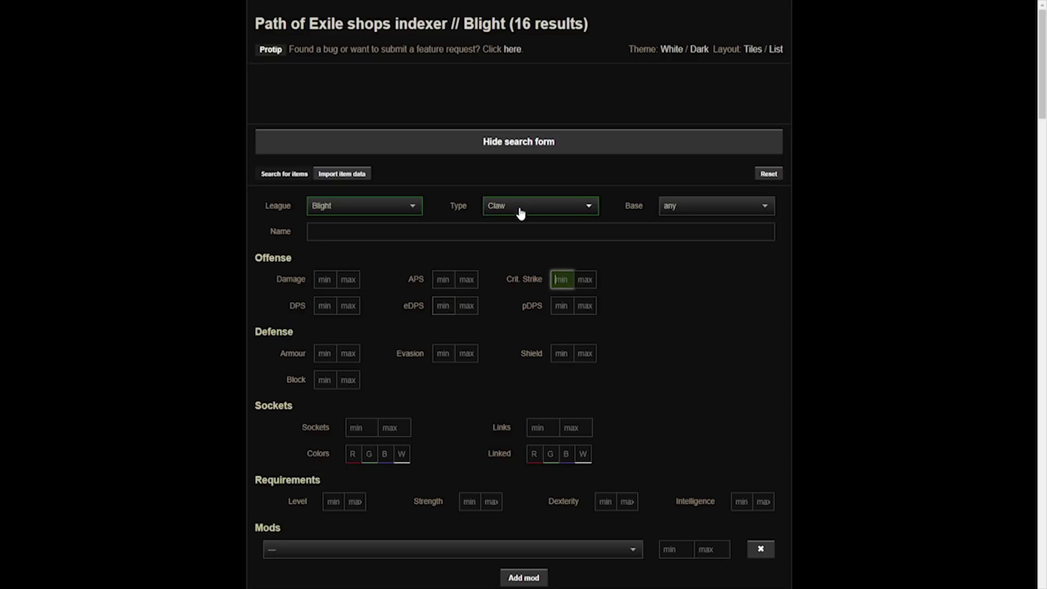
# Change the searched item type to Amulet
pyautogui.click(520, 213)
pyautogui.write('amul')
pyautogui.press('Return')
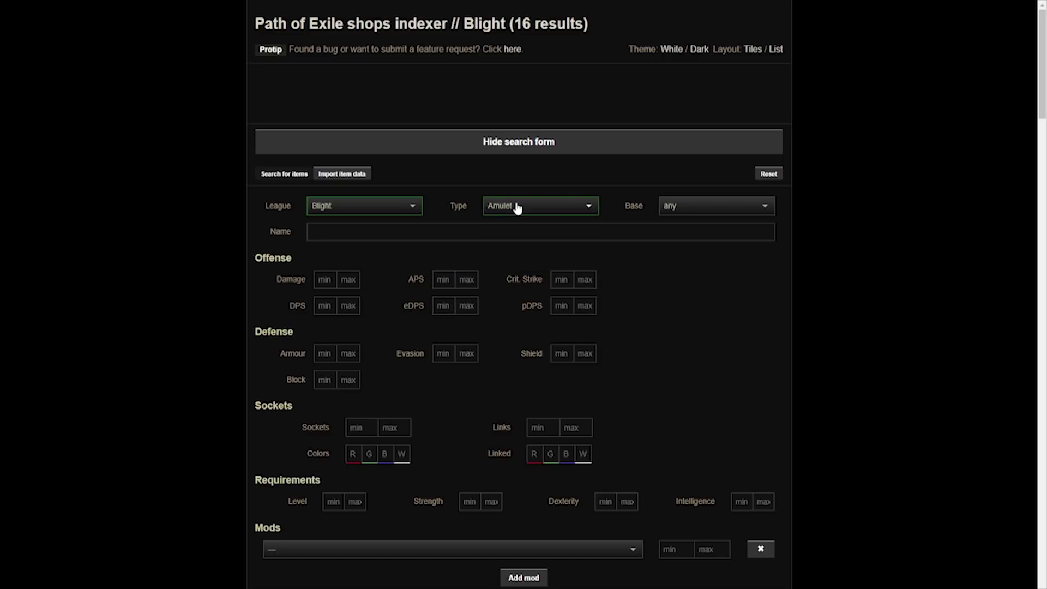
# Add the explicit "+# to maximum Life" mod filter with a minimum of 70
pyautogui.scroll(-6, 491, 210)
pyautogui.click(409, 210)
pyautogui.write('maxi')
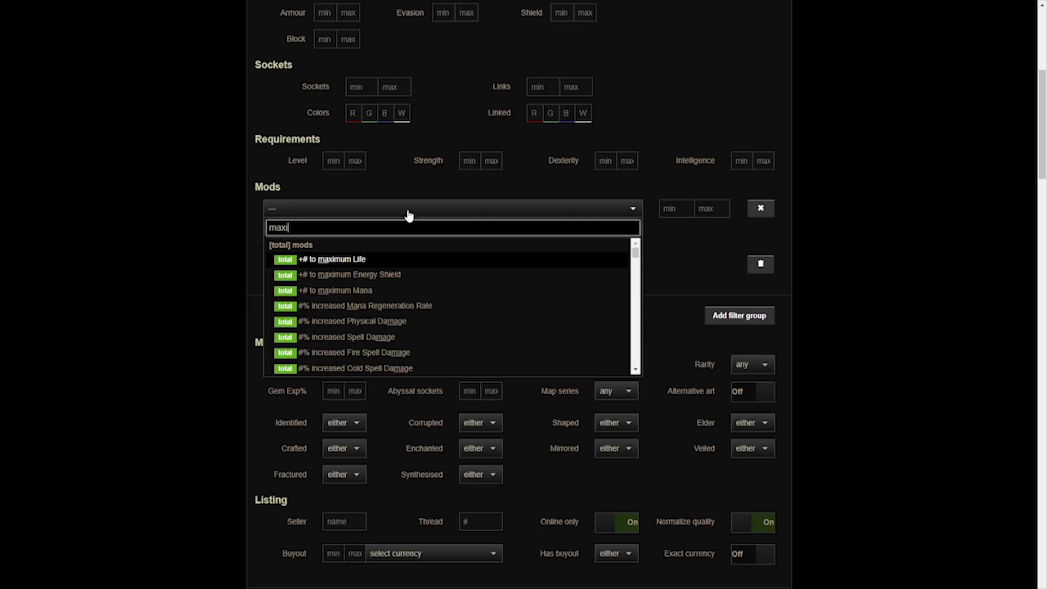
pyautogui.write('mum life')
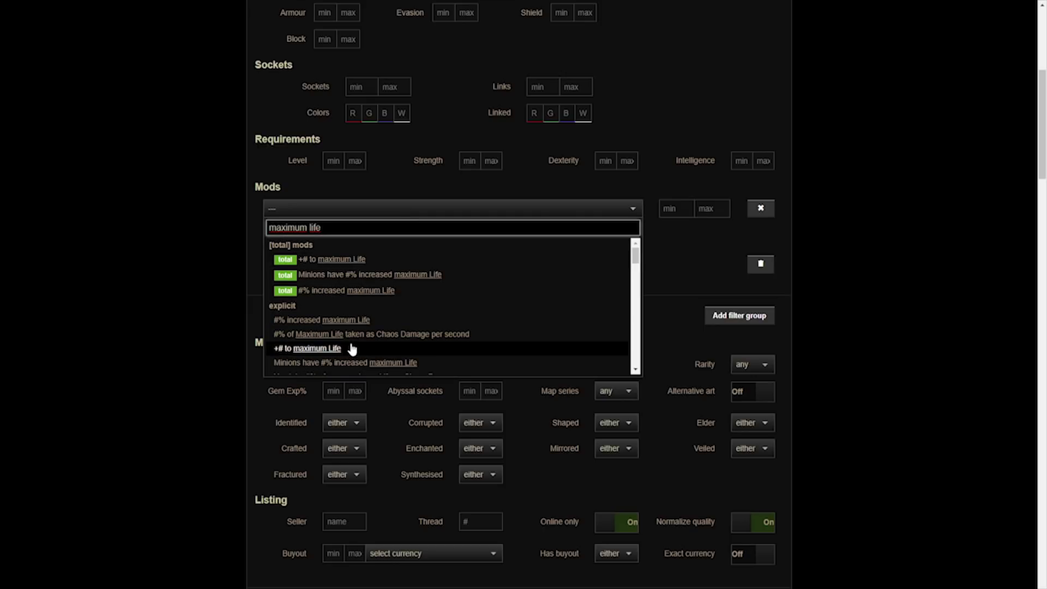
pyautogui.click(351, 349)
pyautogui.click(675, 208)
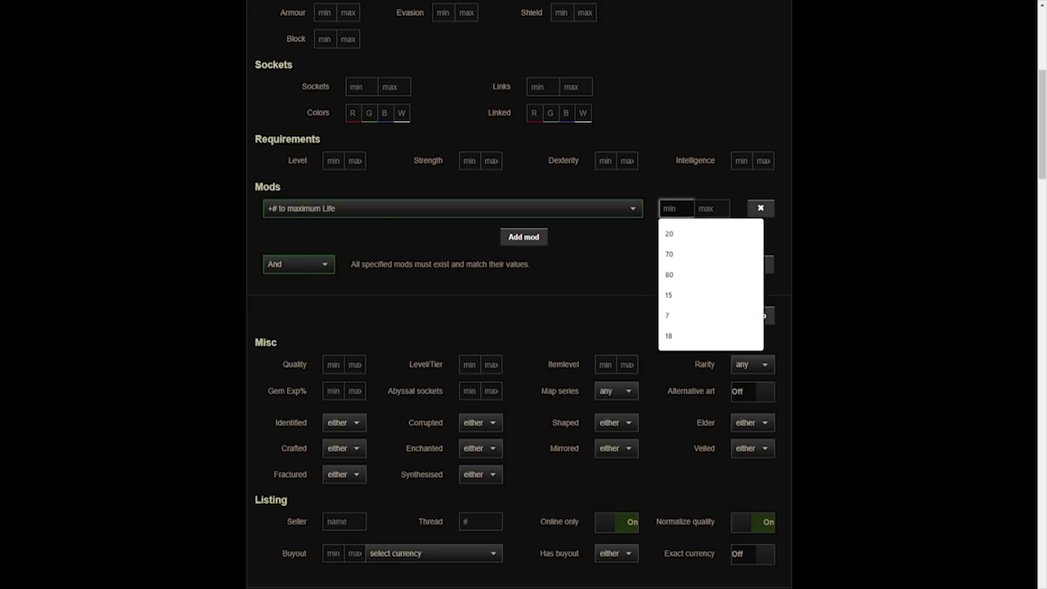
pyautogui.write('70')
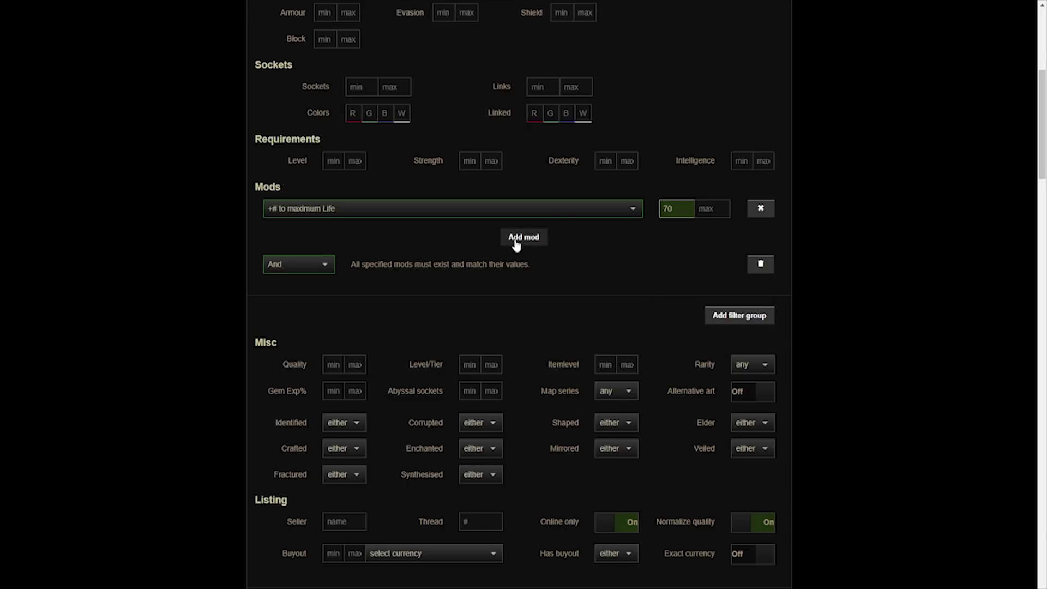
# Add a second mod filter for the explicit "+#% to Global Critical Strike Multiplier"
pyautogui.click(515, 244)
pyautogui.click(452, 235)
pyautogui.write('multilpl')
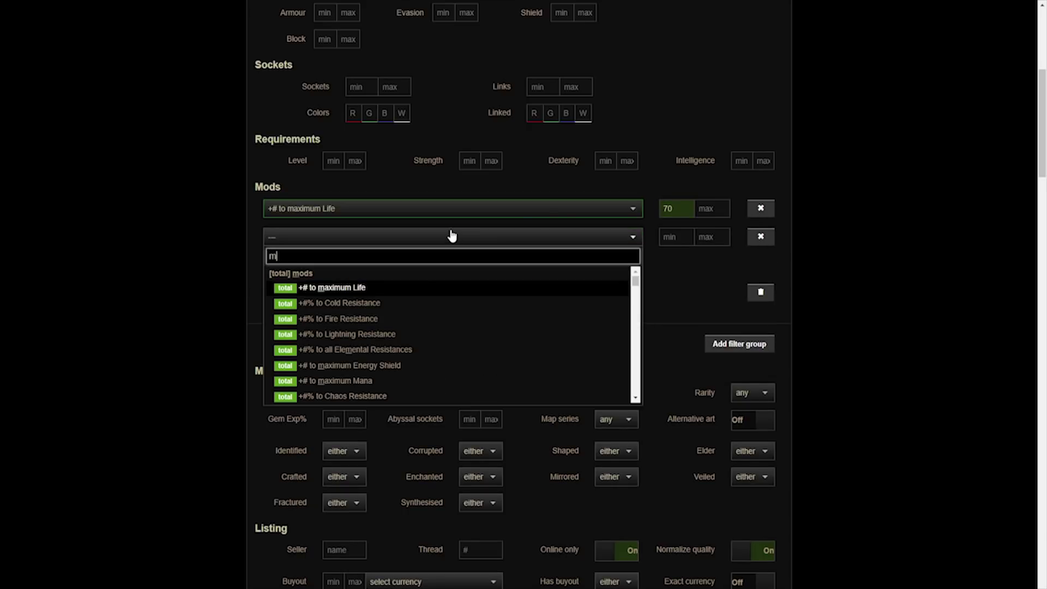
pyautogui.press('BackSpace')
pyautogui.press('BackSpace')
pyautogui.press('BackSpace')
pyautogui.press('BackSpace')
pyautogui.press('BackSpace')
pyautogui.press('BackSpace')
pyautogui.press('BackSpace')
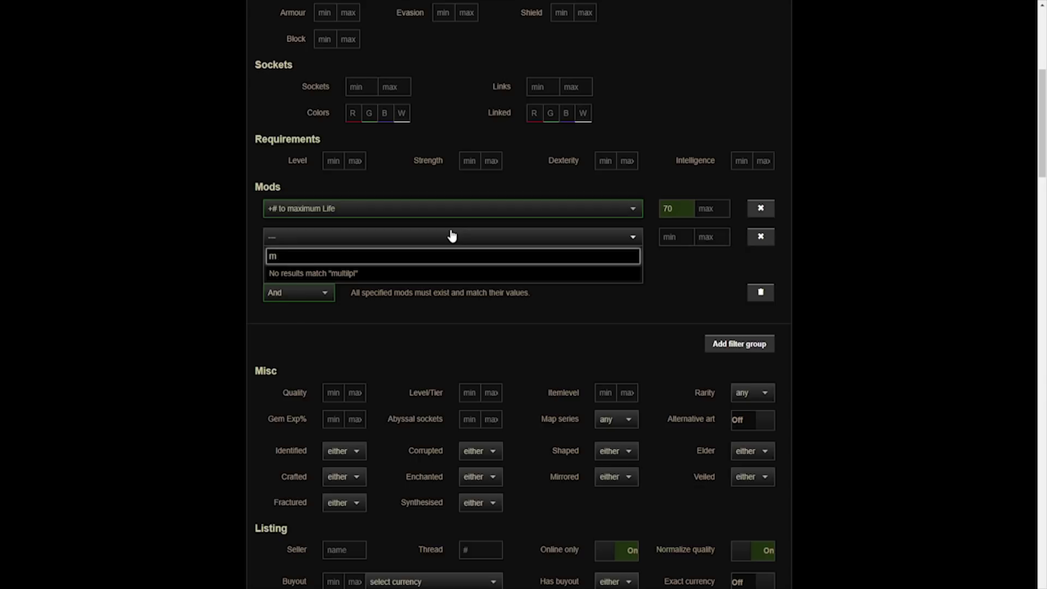
pyautogui.write('critical strike multi')
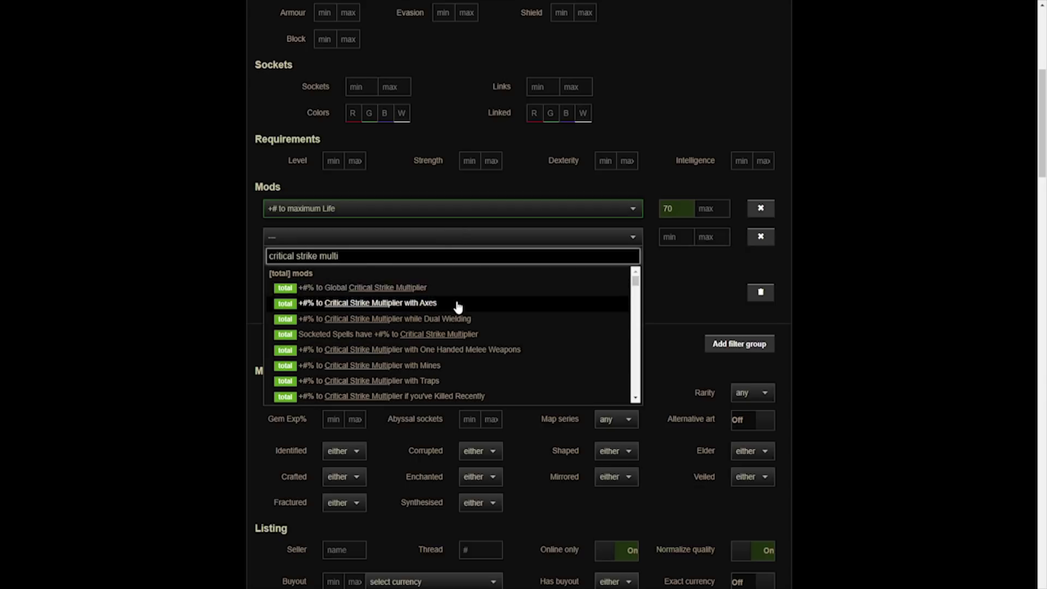
pyautogui.scroll(-2, 454, 310)
pyautogui.scroll(-3, 454, 310)
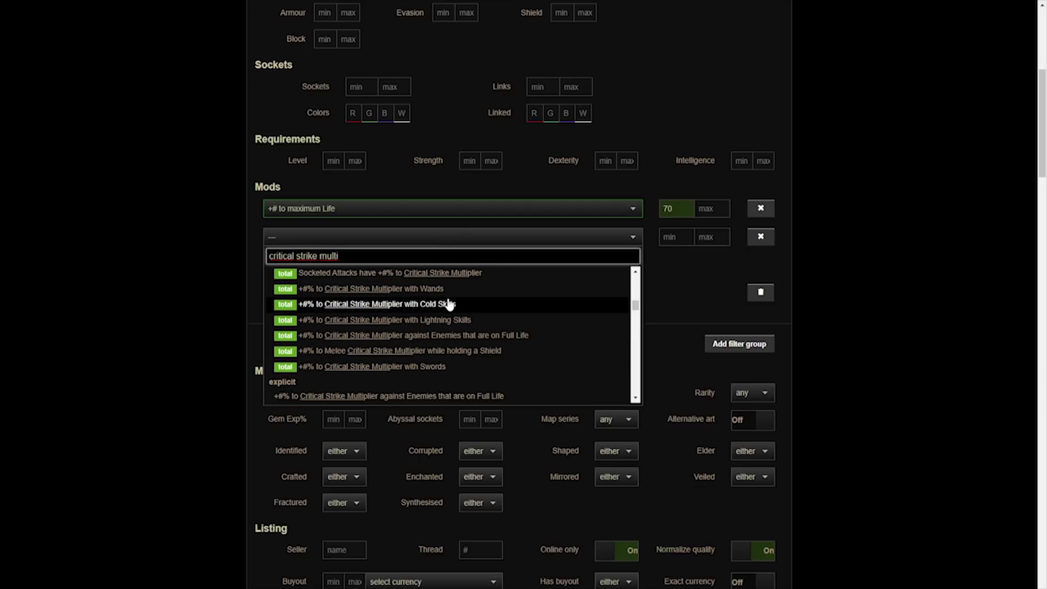
pyautogui.scroll(-5, 415, 329)
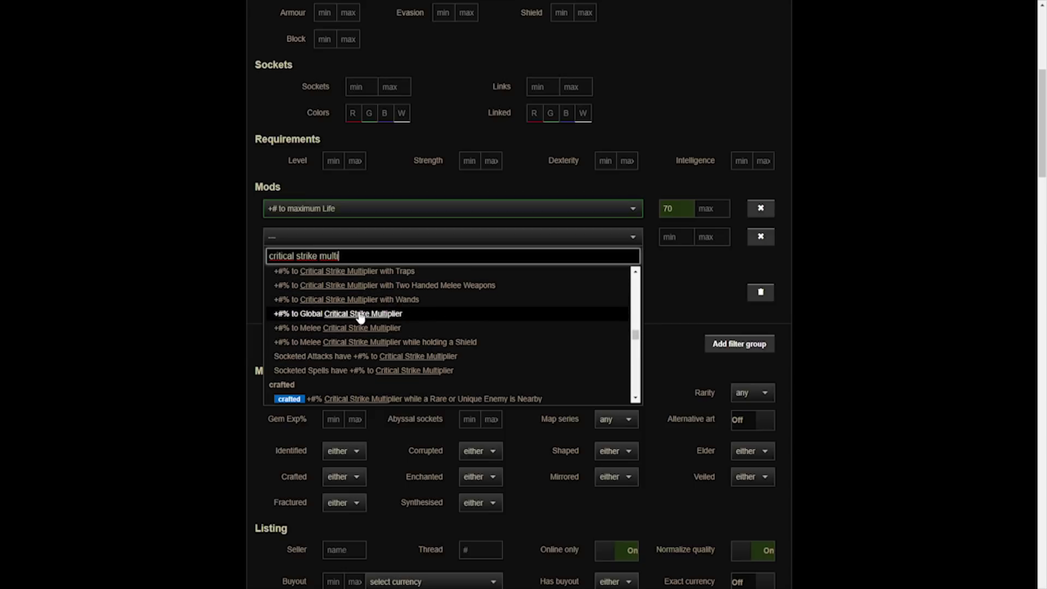
pyautogui.click(420, 316)
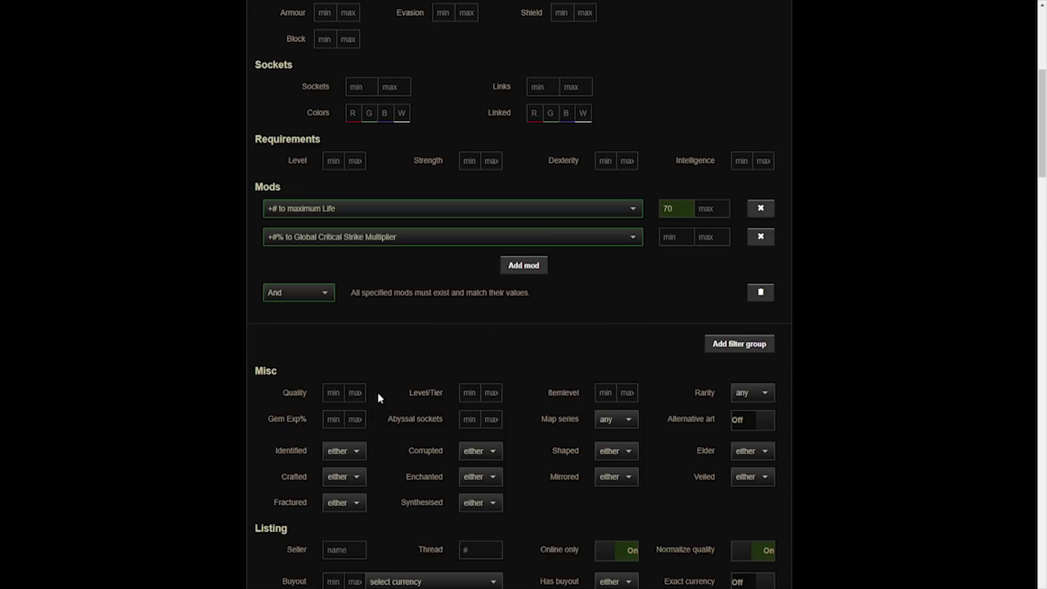
# Add a third mod filter for the explicit "#% increased Elemental Damage with Attack Skills"
pyautogui.click(510, 265)
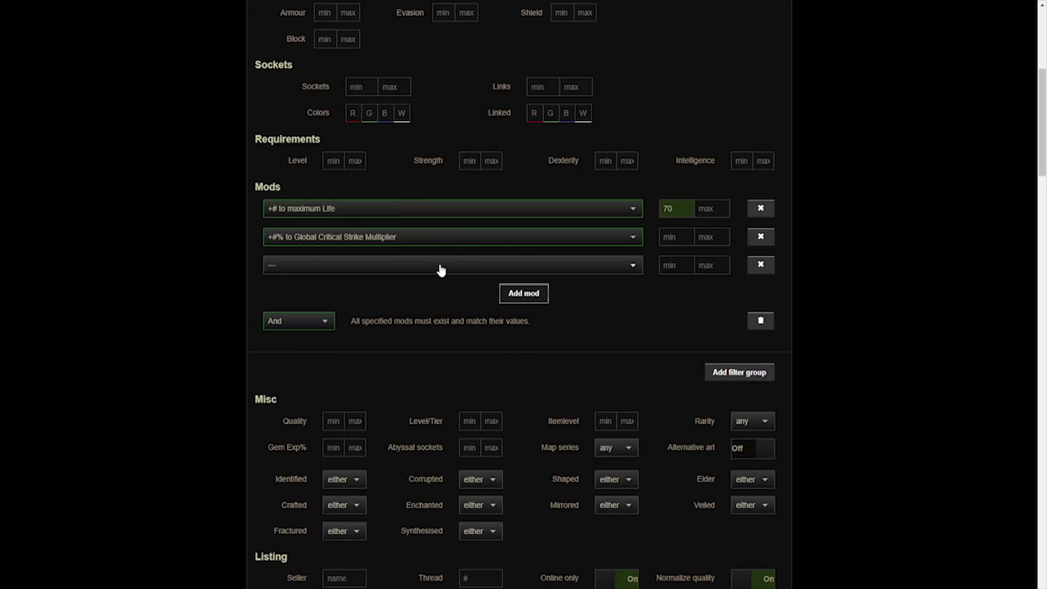
pyautogui.click(441, 268)
pyautogui.write('el')
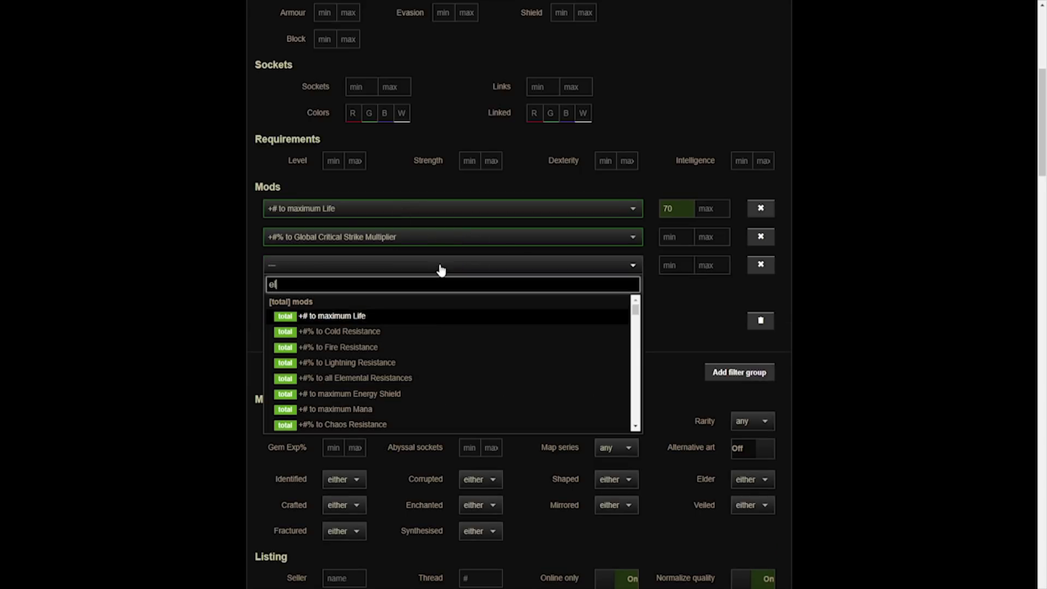
pyautogui.write('emental damage with')
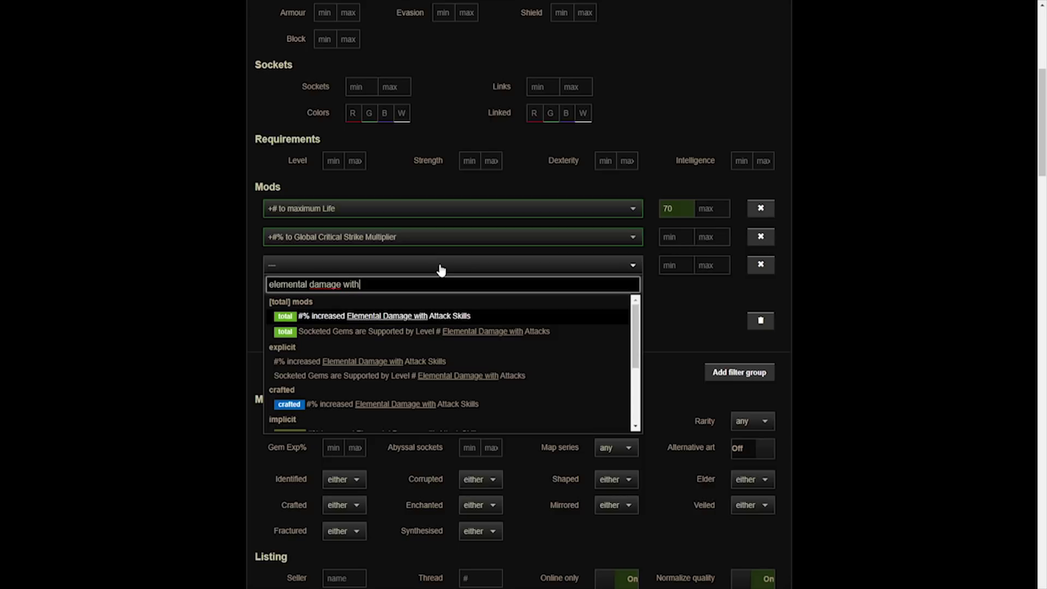
pyautogui.click(409, 361)
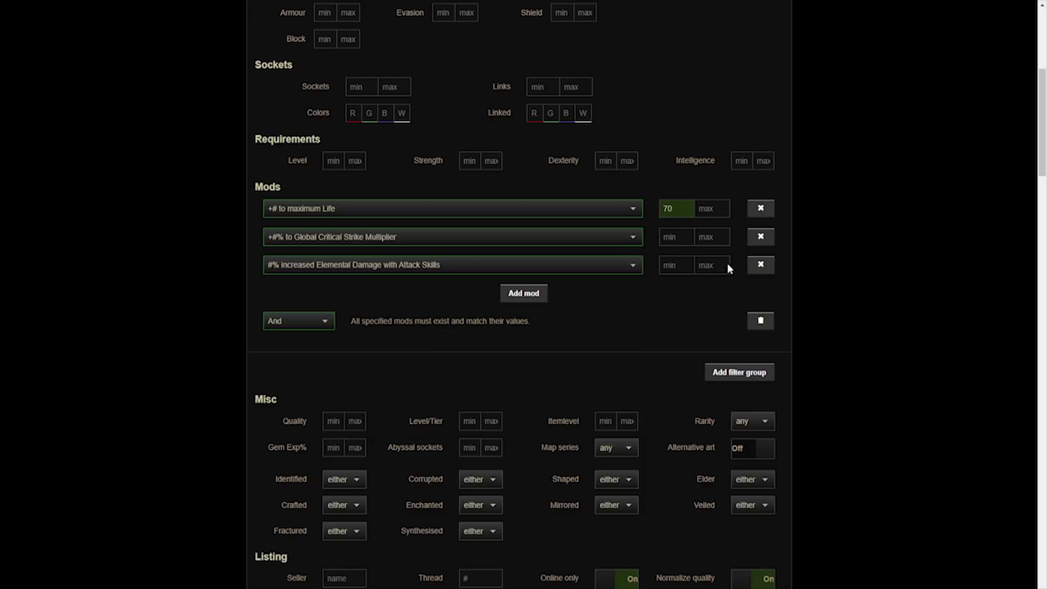
# Run the amulet search with the life, critical multiplier and elemental attack damage filters
pyautogui.click(676, 236)
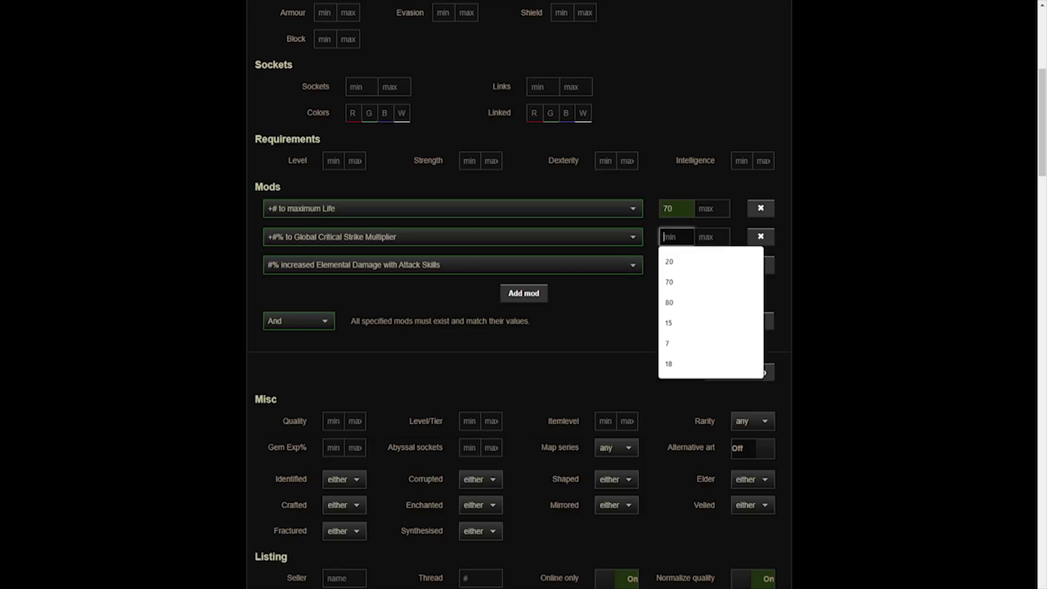
pyautogui.scroll(6, 669, 184)
pyautogui.scroll(-5, 669, 184)
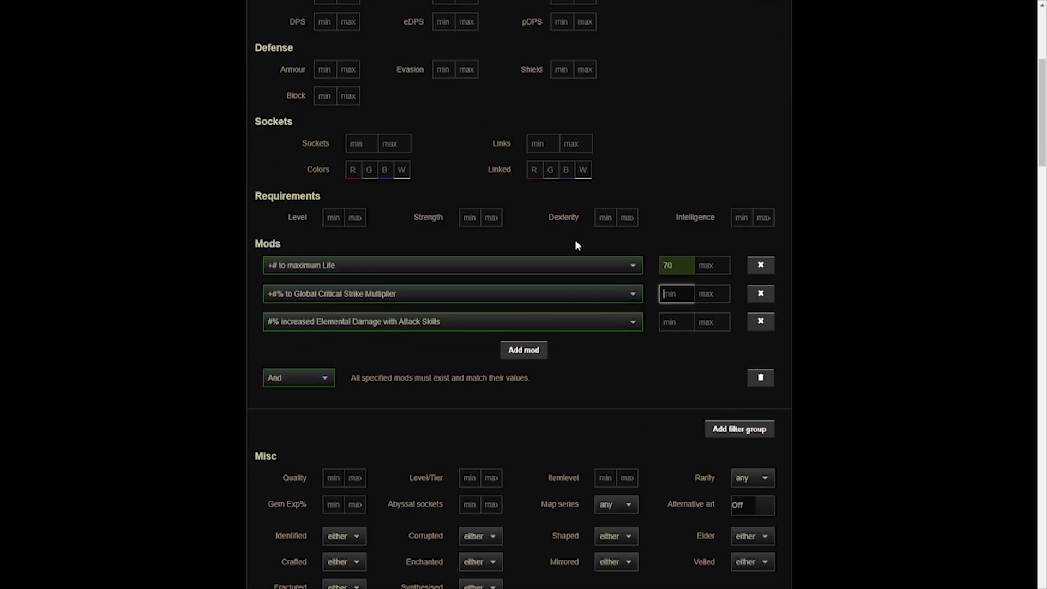
pyautogui.press('Return')
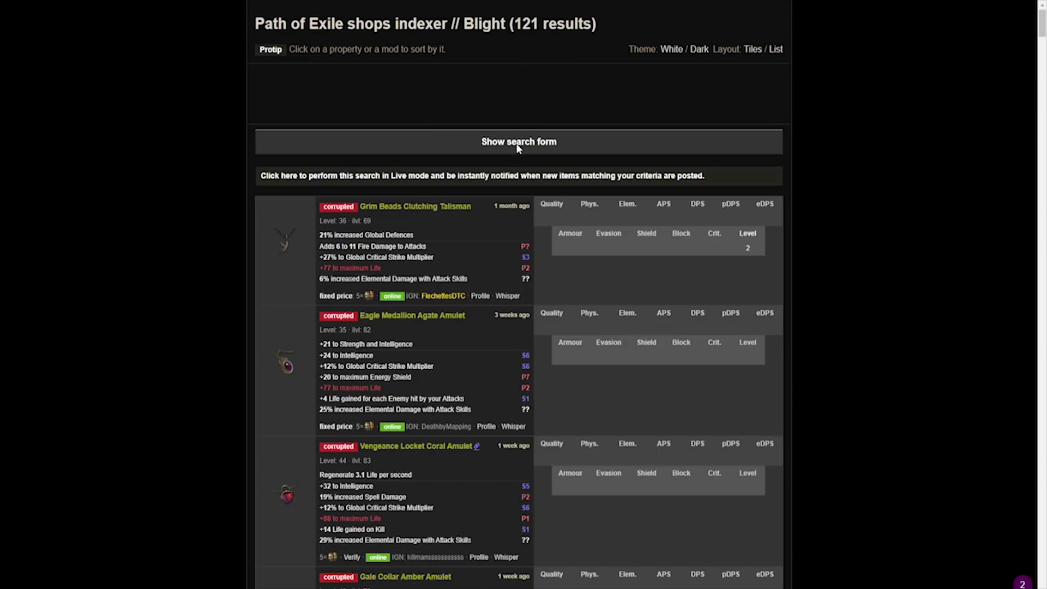
# Set the minimum of the "#% increased Elemental Damage with Attack Skills" filter to 30 and rerun the search
pyautogui.click(517, 148)
pyautogui.scroll(-5, 534, 262)
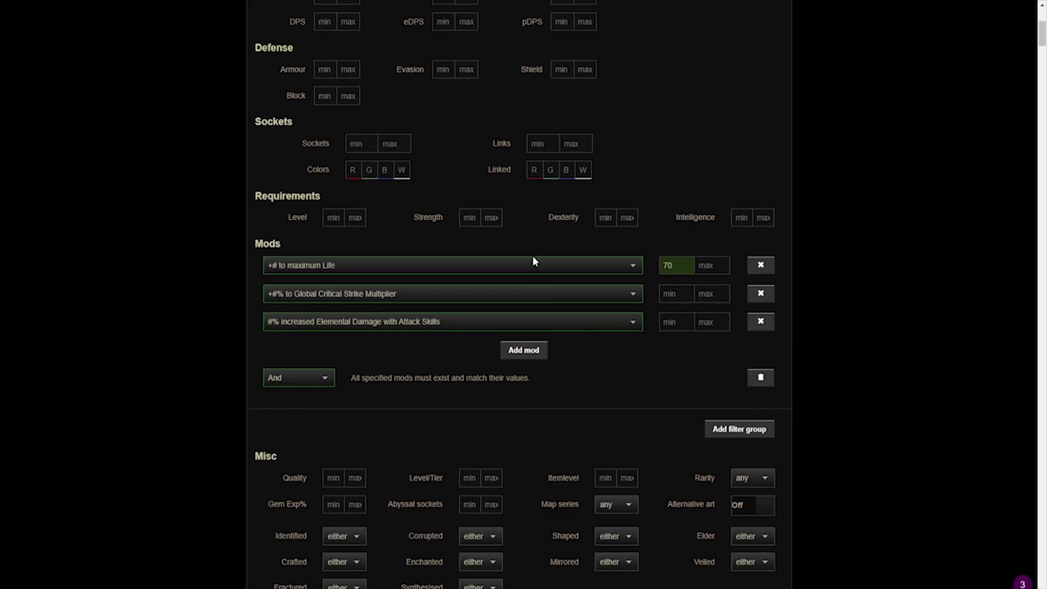
pyautogui.click(660, 320)
pyautogui.write('30')
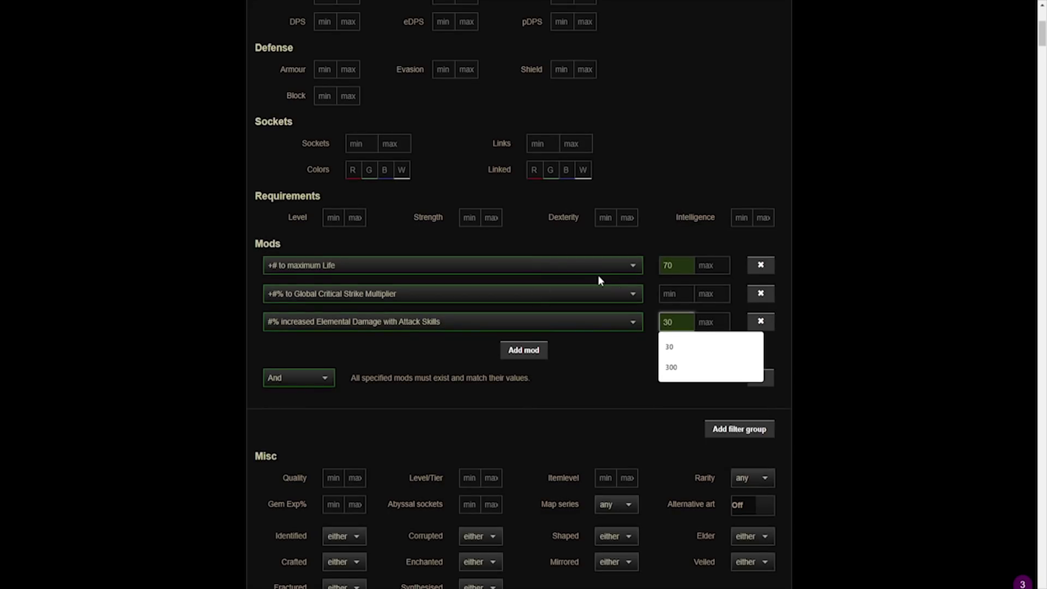
pyautogui.press('Escape')
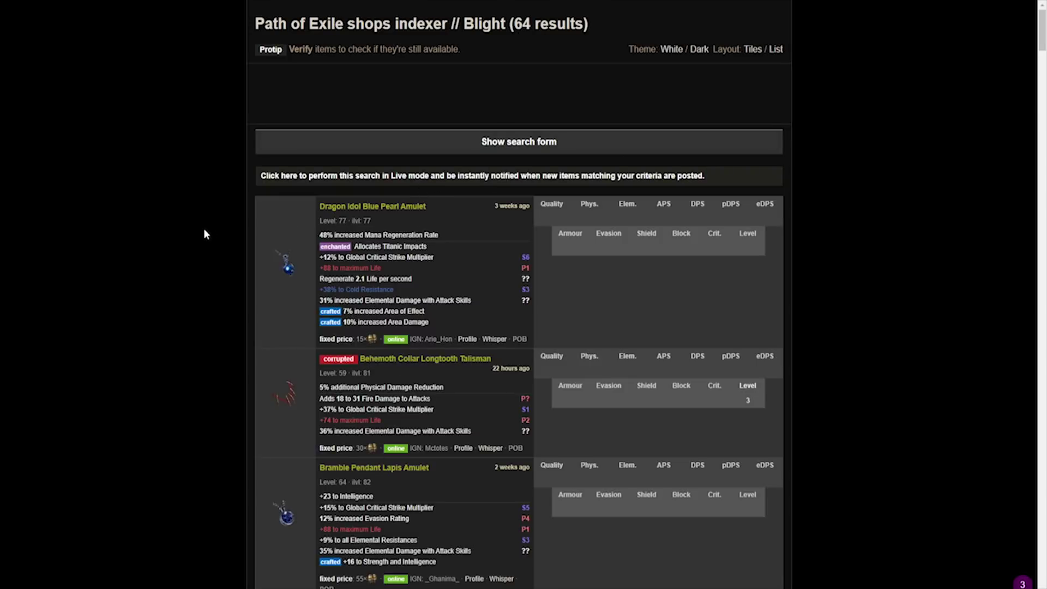
# Reopen the search form to check the mod filters and their minimums, and hide it again
pyautogui.scroll(-4, 229, 305)
pyautogui.scroll(4, 491, 314)
pyautogui.click(532, 152)
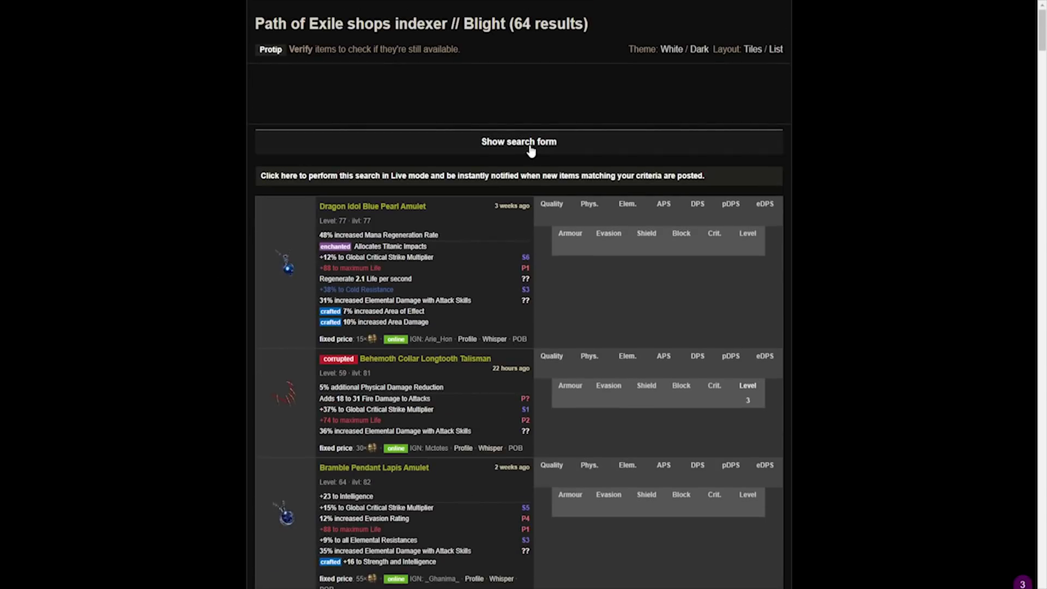
pyautogui.click(436, 156)
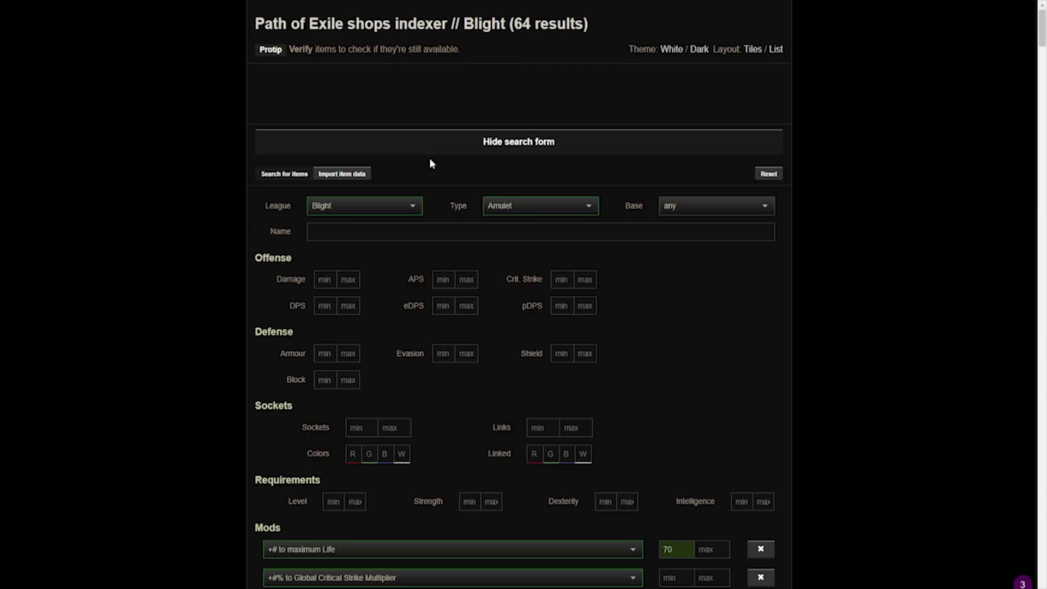
pyautogui.scroll(-4, 568, 264)
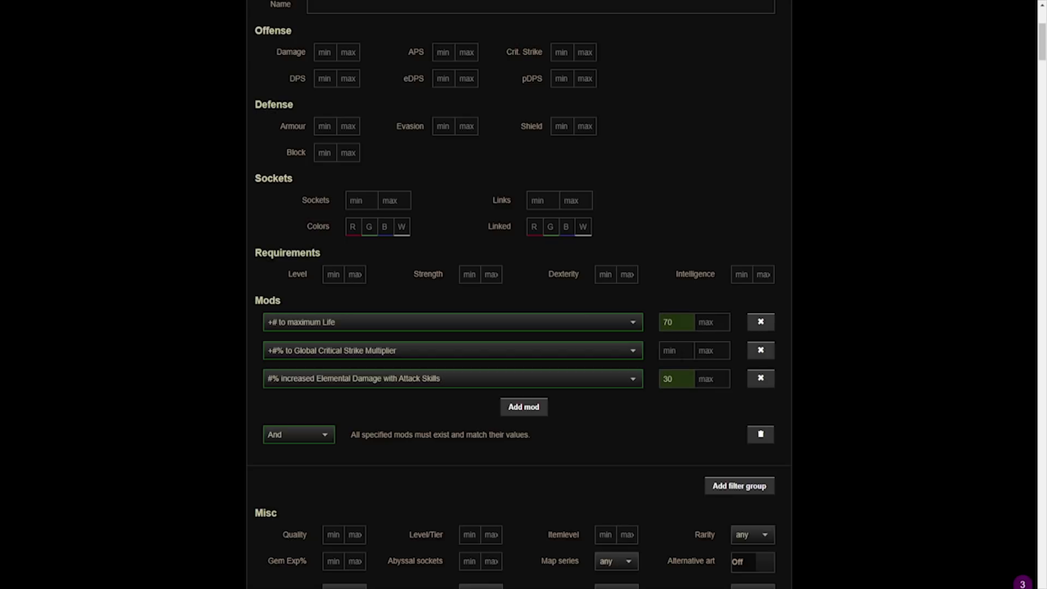
pyautogui.scroll(10, 652, 158)
pyautogui.click(591, 145)
# Compare the modifiers, tiers and prices of the first amulet listings, including the Behemoth Collar Longtooth Talisman
pyautogui.scroll(-10, 452, 378)
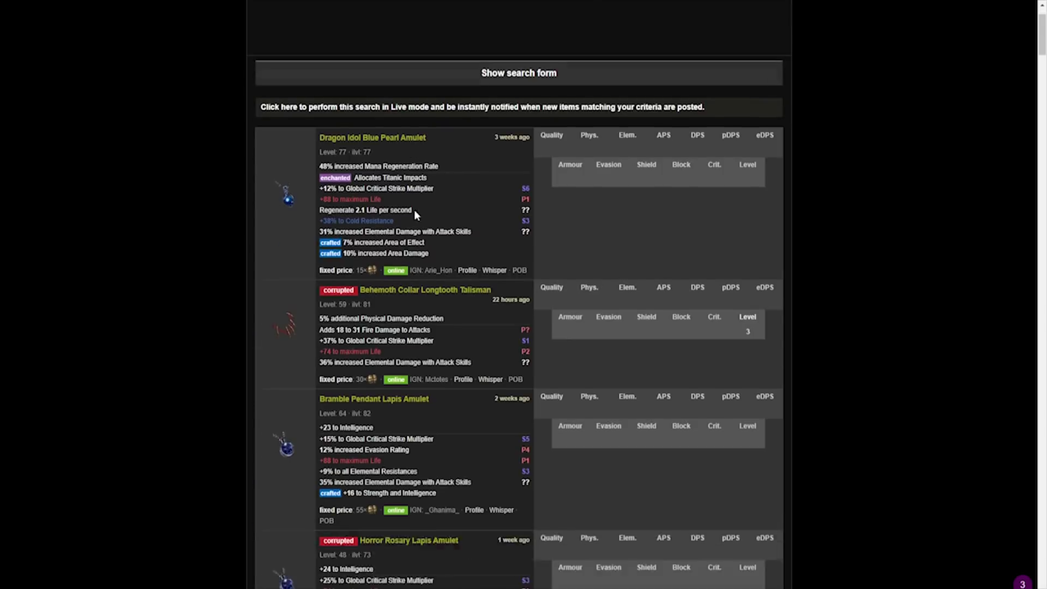
pyautogui.scroll(-3, 450, 378)
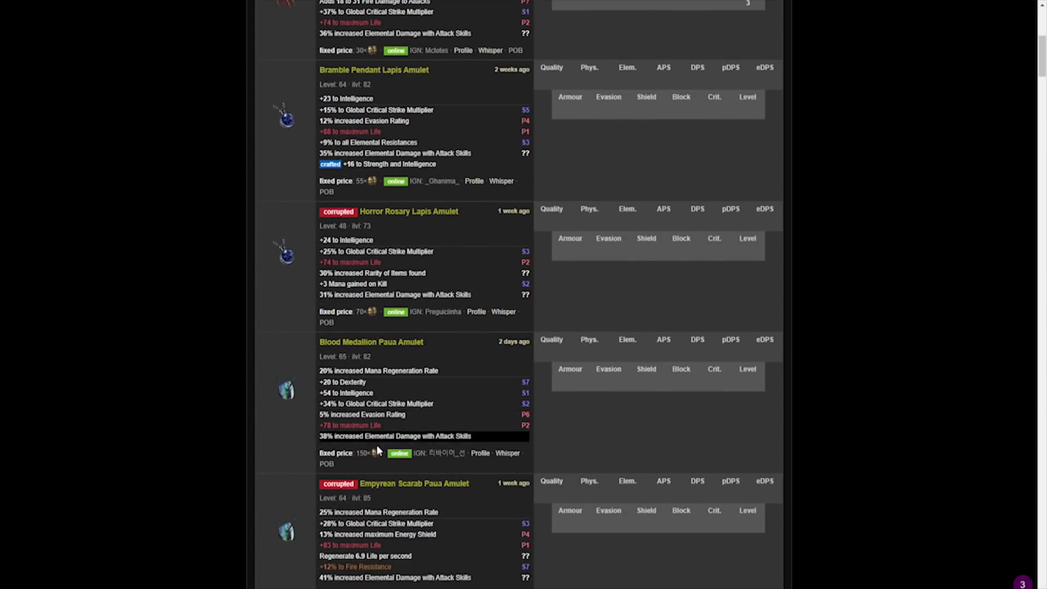
pyautogui.scroll(3, 384, 337)
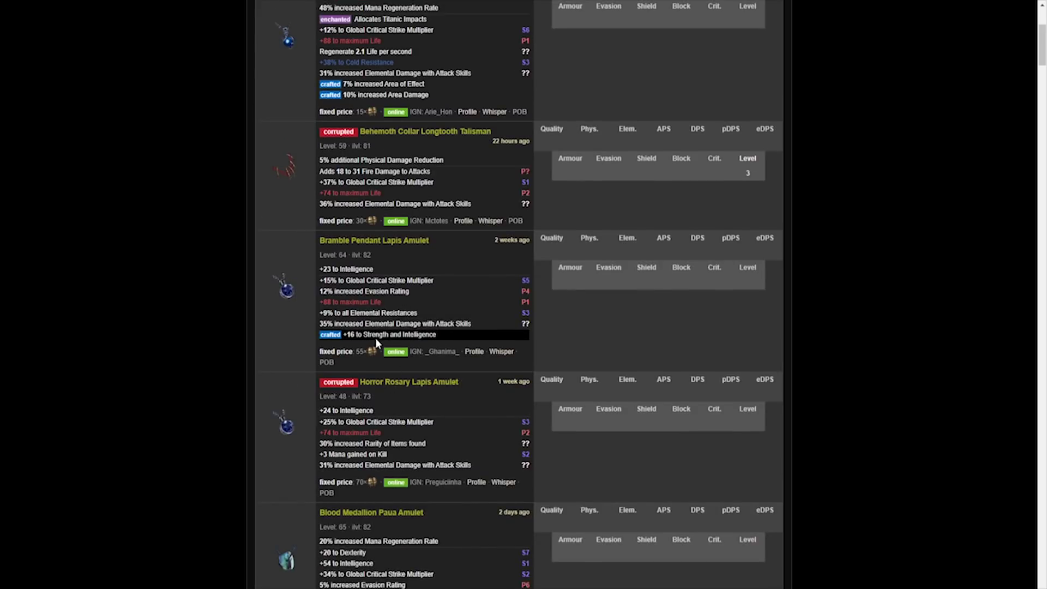
pyautogui.moveTo(341, 319)
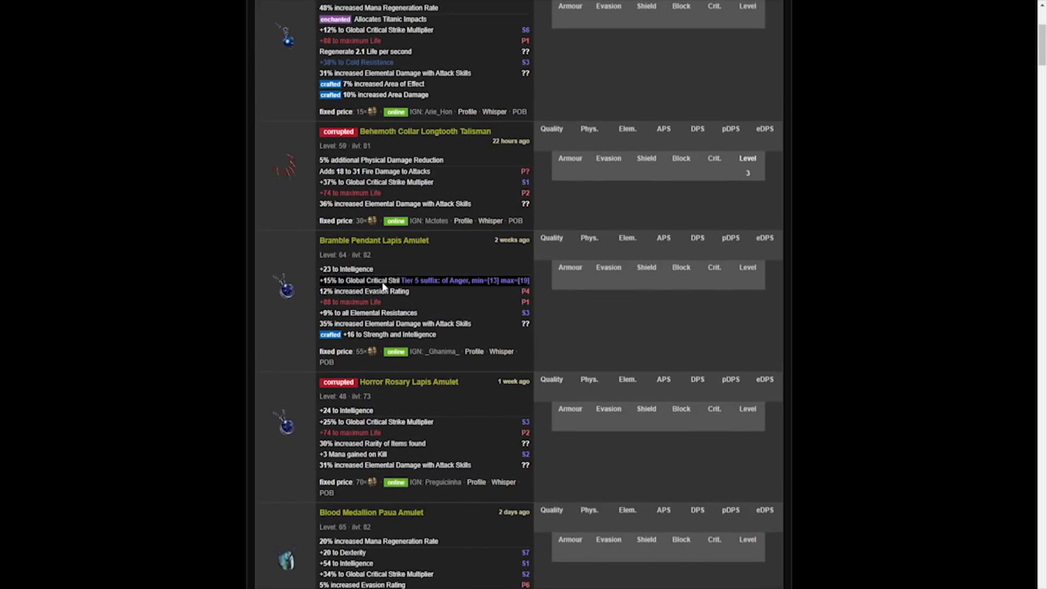
pyautogui.scroll(2, 214, 262)
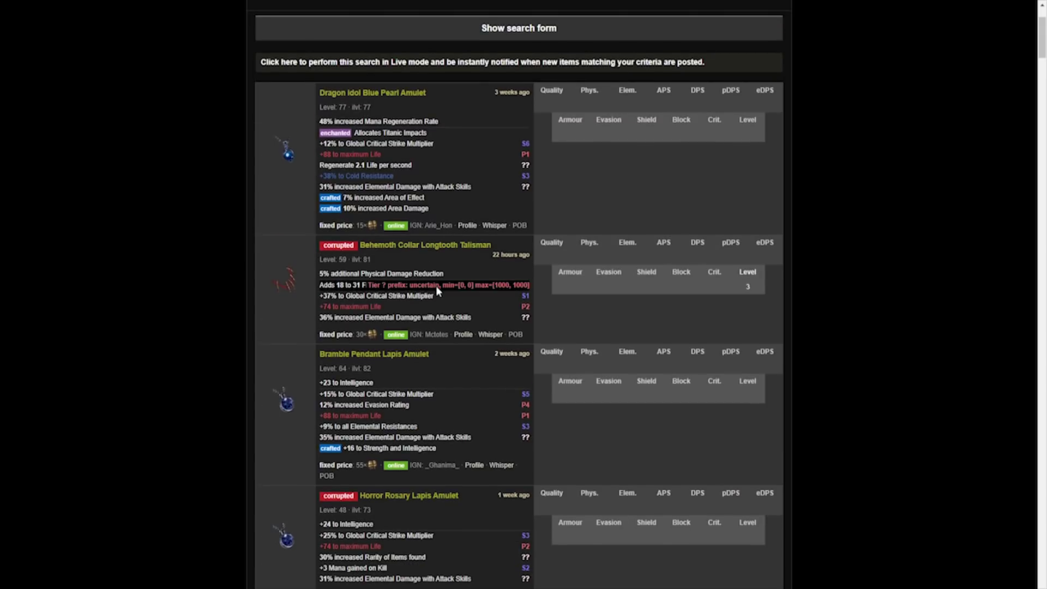
pyautogui.moveTo(418, 147)
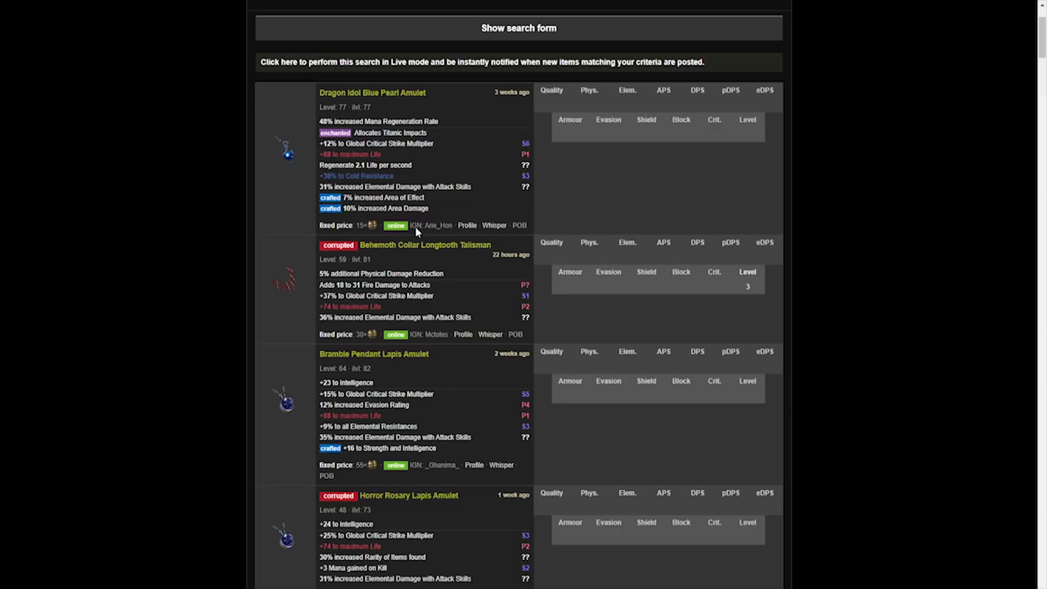
pyautogui.moveTo(431, 302)
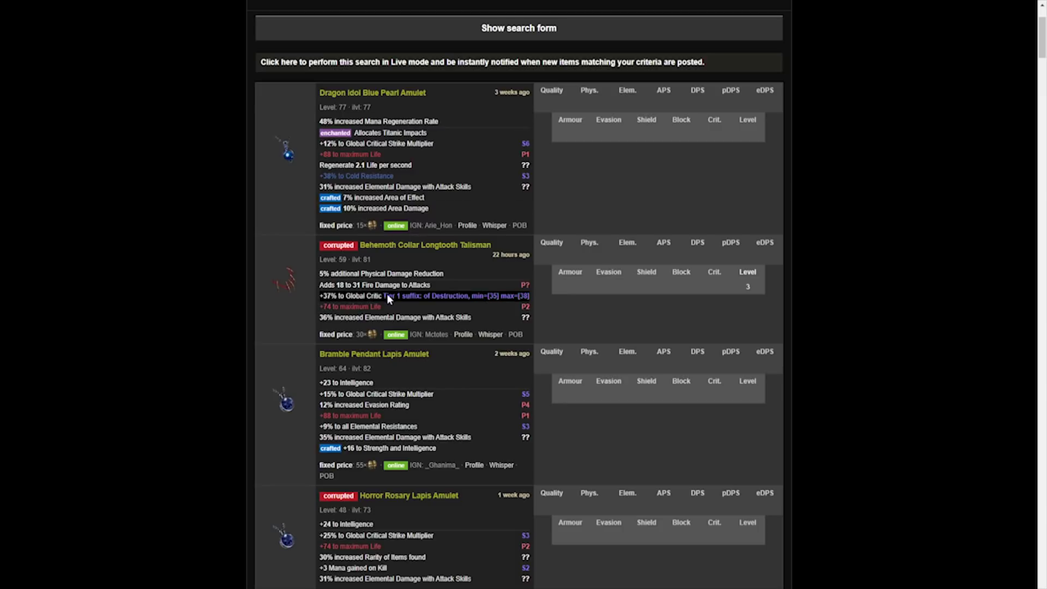
pyautogui.moveTo(389, 288)
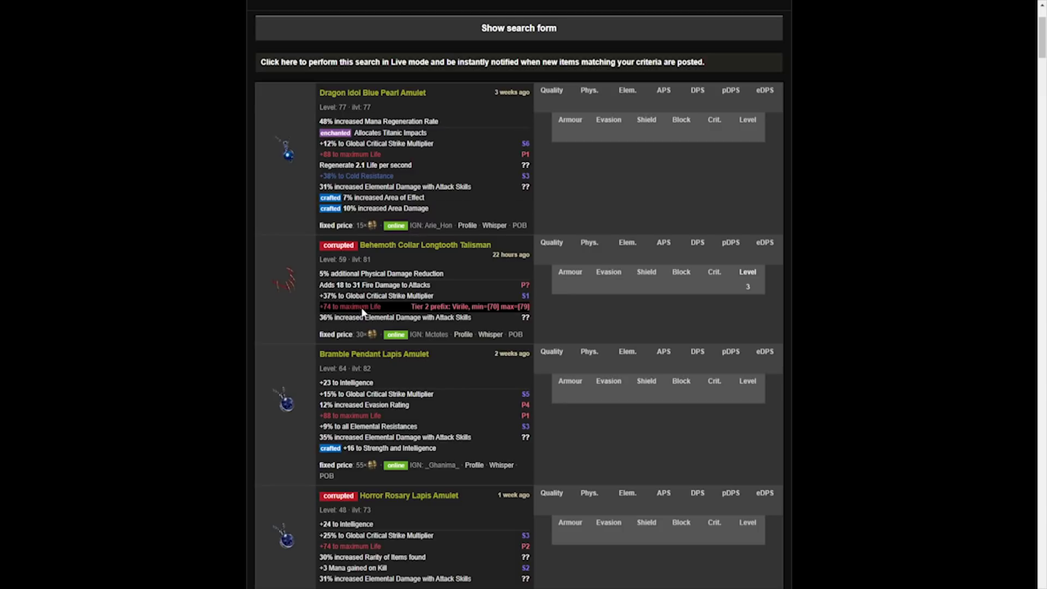
# Import the Behemoth Collar Longtooth Talisman listing into the build in Path of Building and equip it as the amulet
pyautogui.moveTo(373, 320)
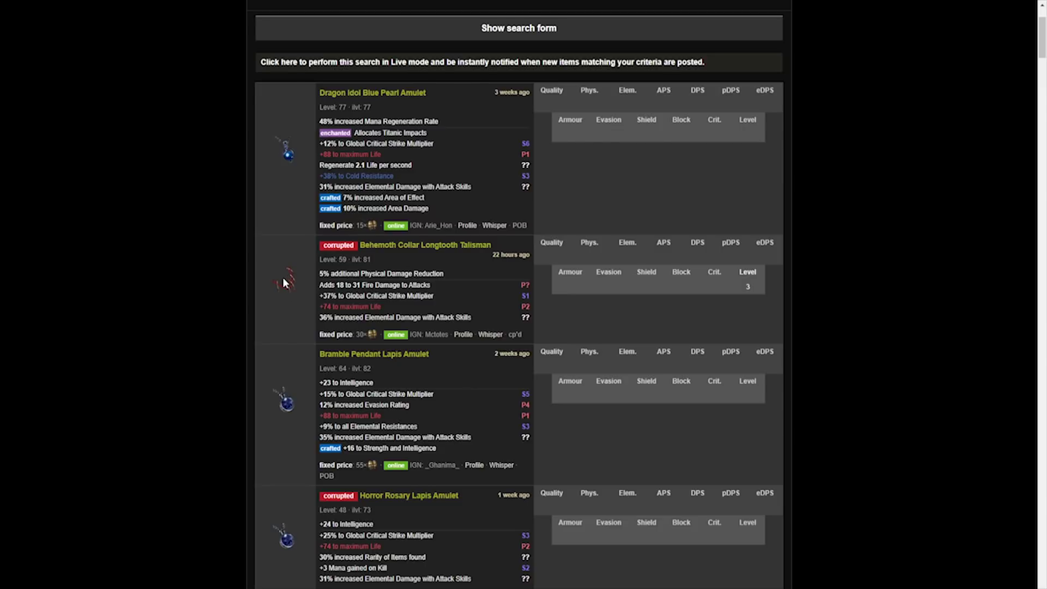
pyautogui.hotkey('alt', 'Tab')
pyautogui.hotkey('ctrl', 'v')
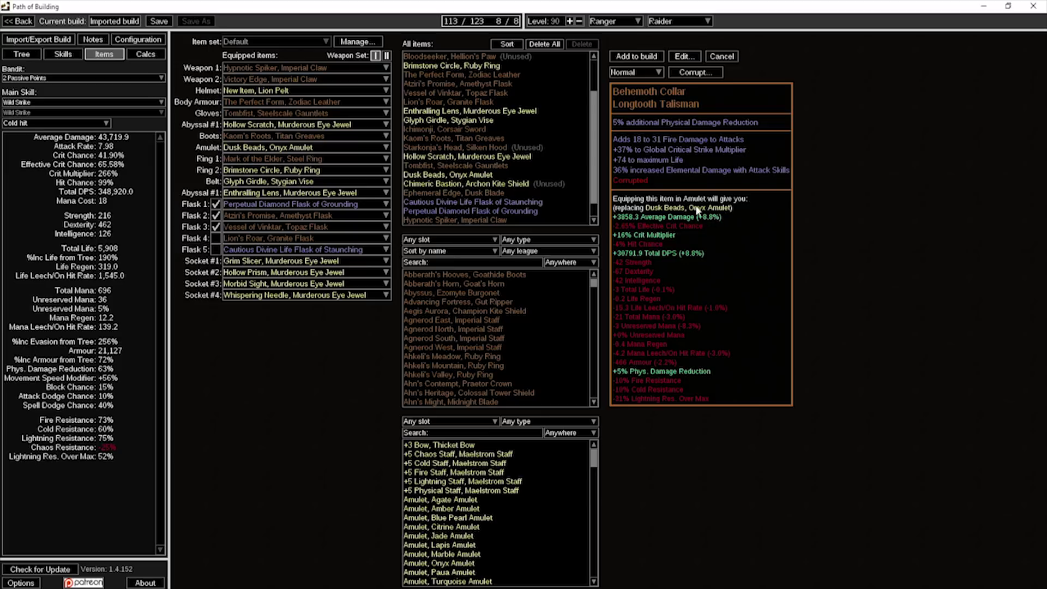
pyautogui.click(644, 60)
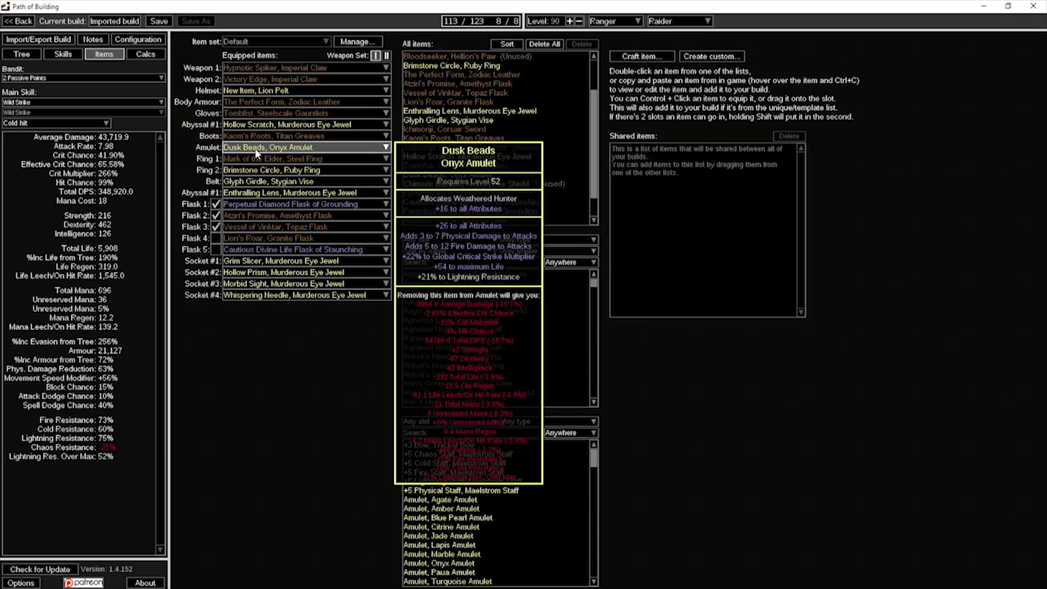
pyautogui.click(331, 147)
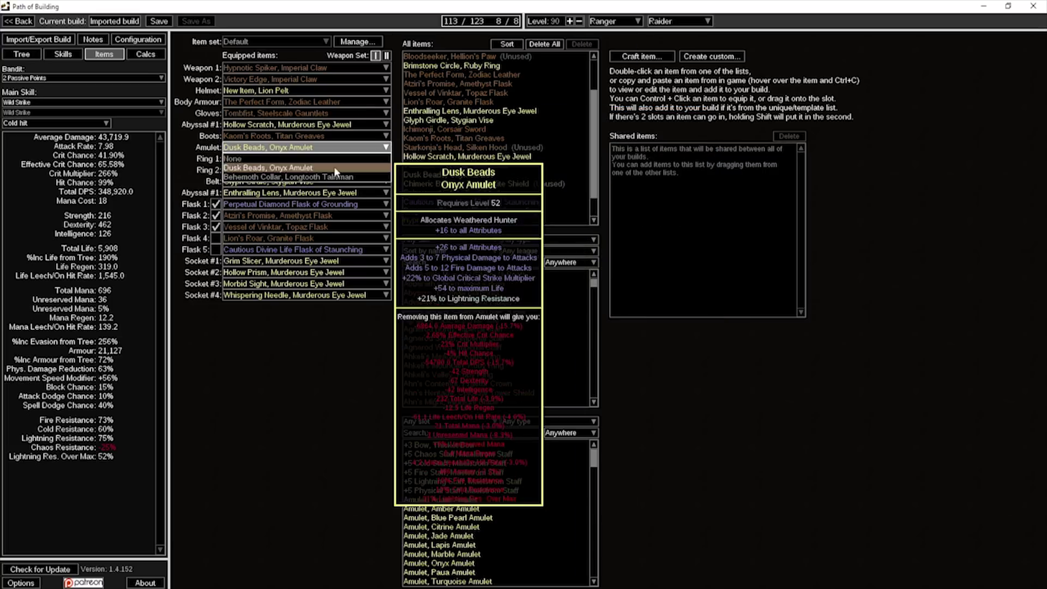
pyautogui.click(298, 176)
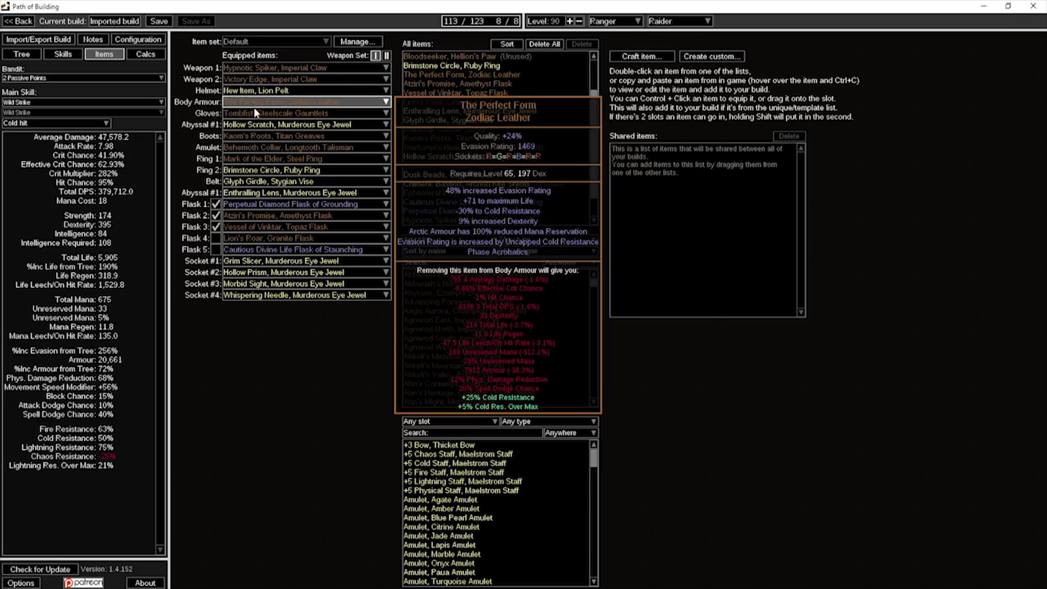
# Compare the unused Dusk Beads Onyx Amulet with the equipped Behemoth Collar Longtooth Talisman in the build's item list
pyautogui.scroll(3, 501, 121)
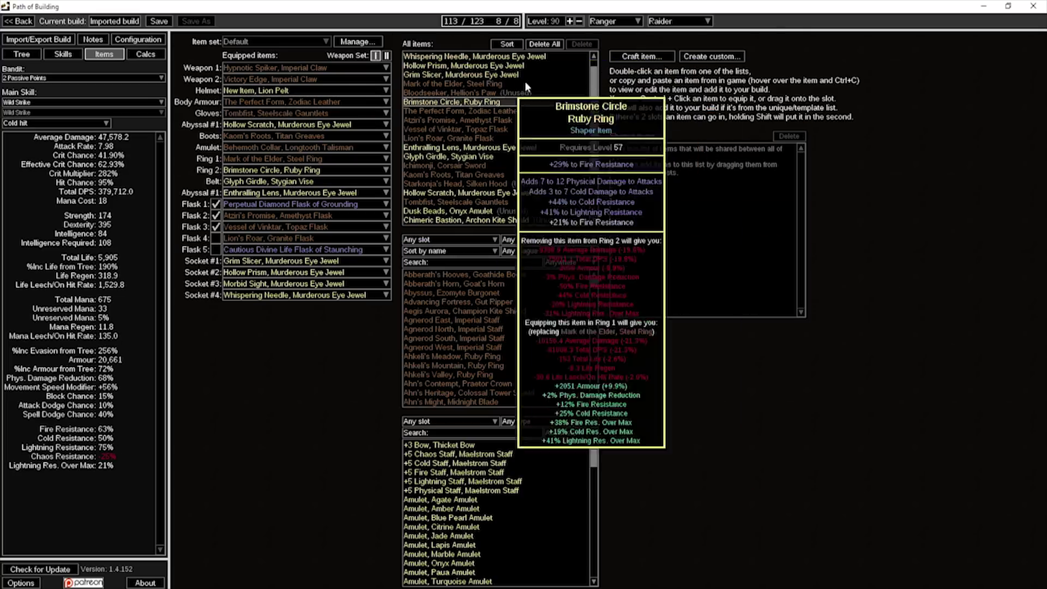
pyautogui.scroll(-2, 505, 102)
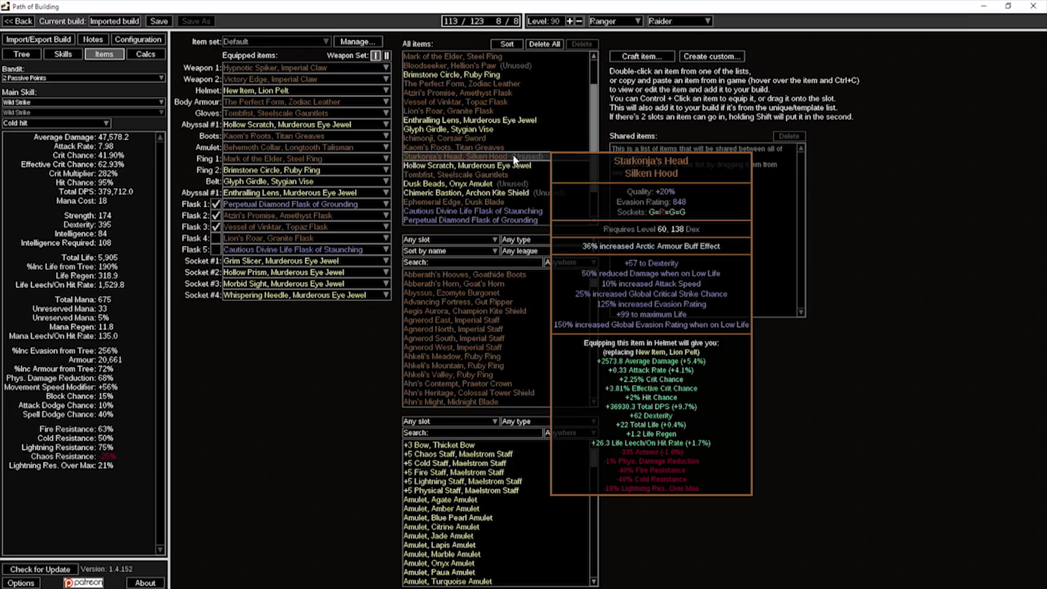
pyautogui.click(512, 185)
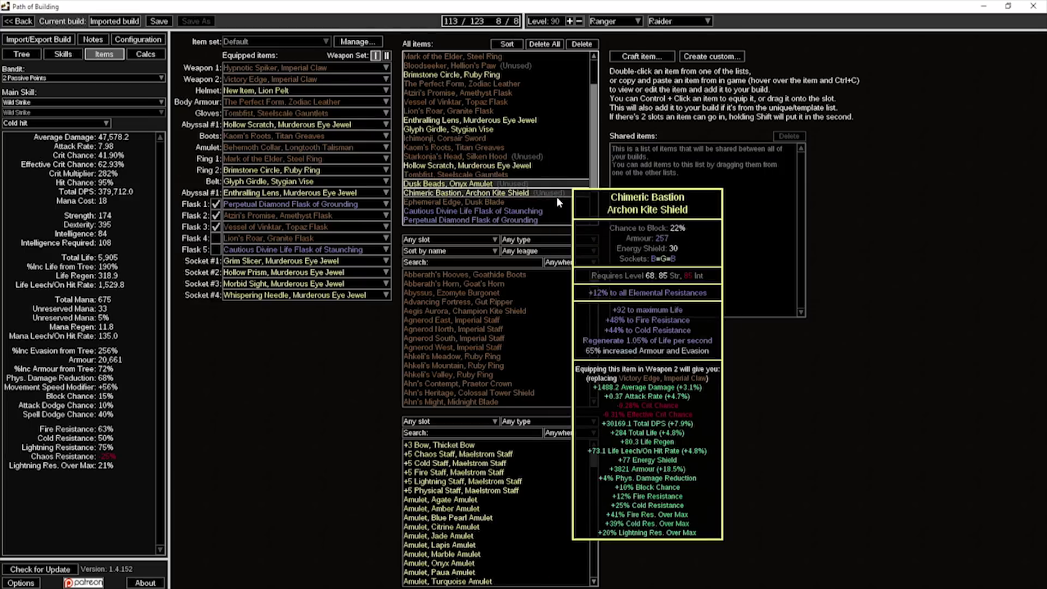
pyautogui.moveTo(557, 201); pyautogui.dragTo(516, 212)
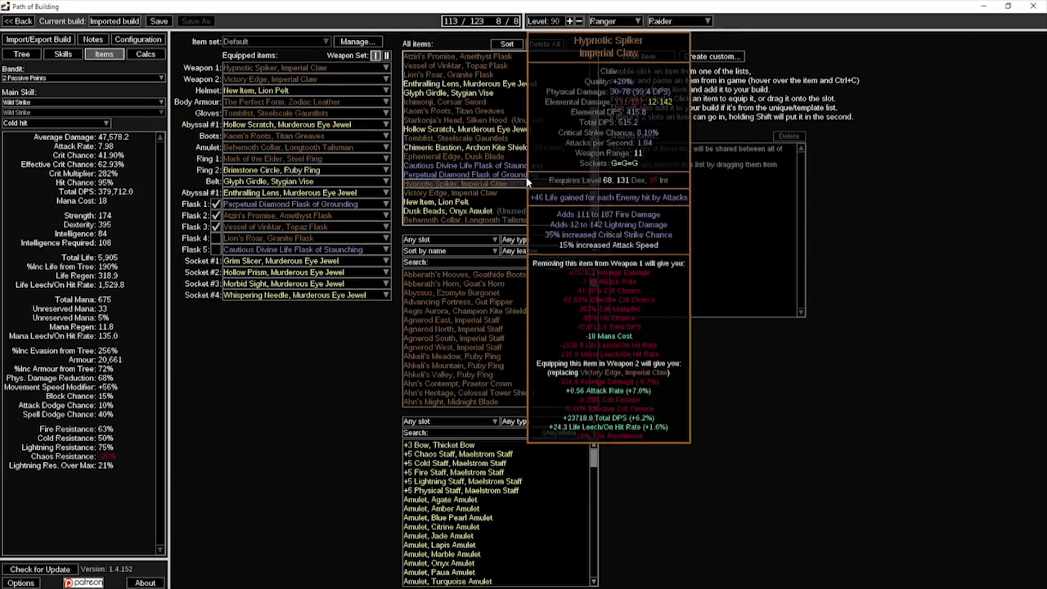
pyautogui.click(518, 211)
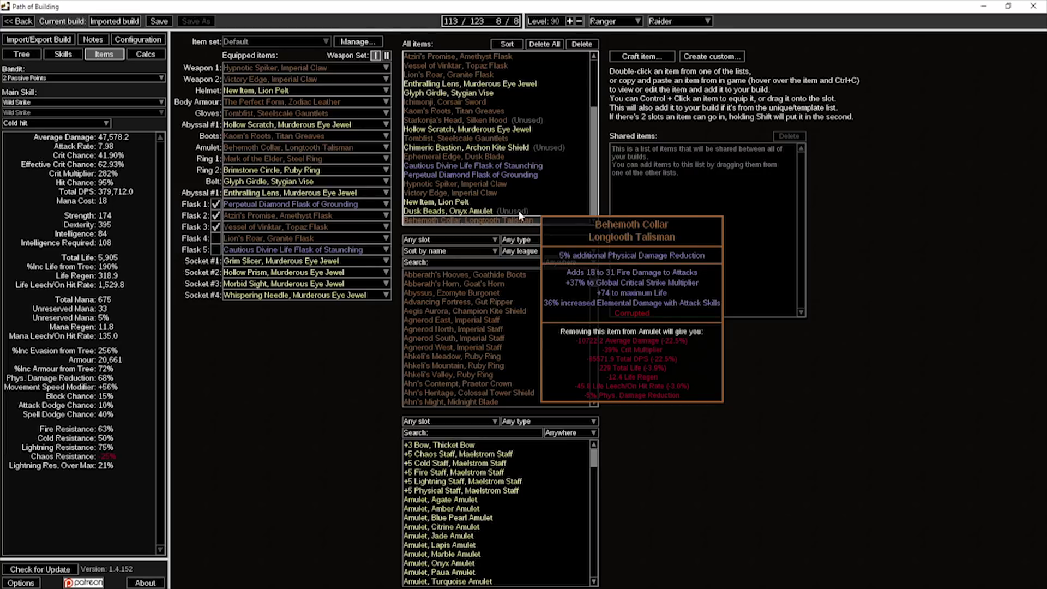
pyautogui.click(523, 218)
# Switch to the trade site and compare the modifiers, tiers and prices of the remaining amulet listings
pyautogui.click(151, 567)
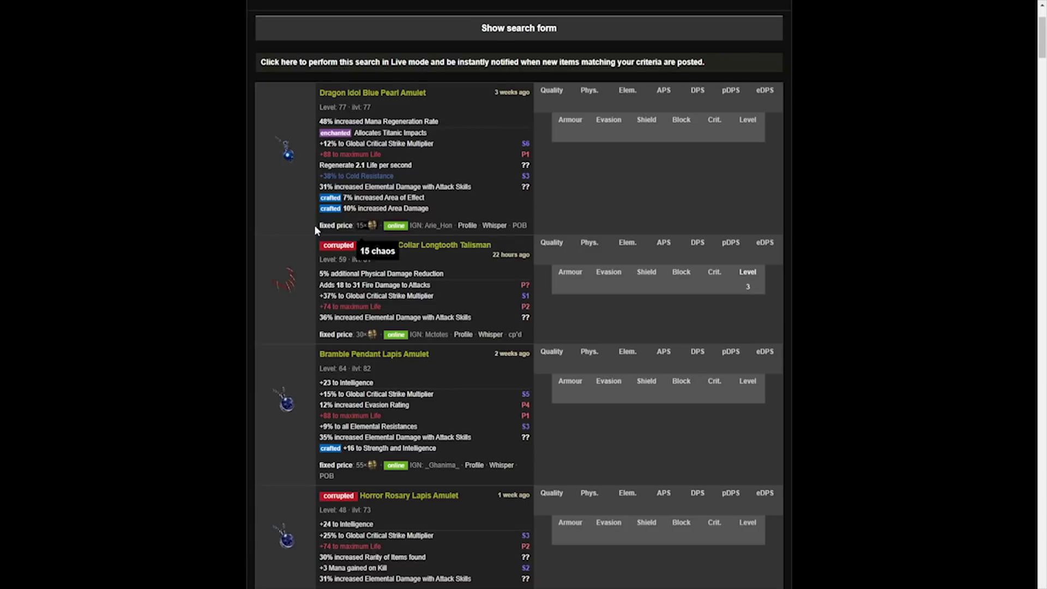
pyautogui.scroll(-8, 236, 184)
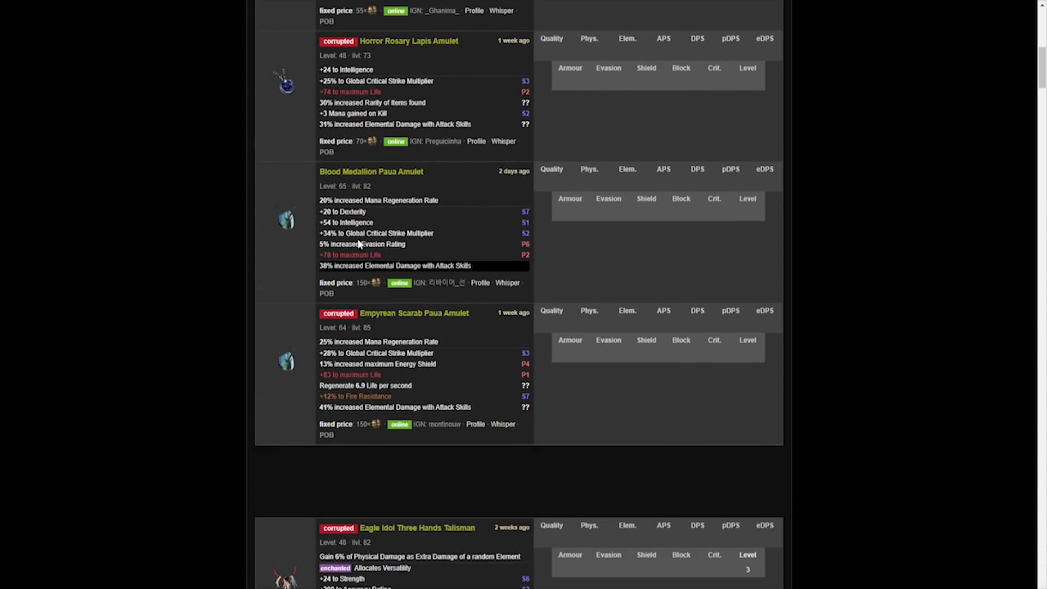
pyautogui.scroll(-5, 218, 199)
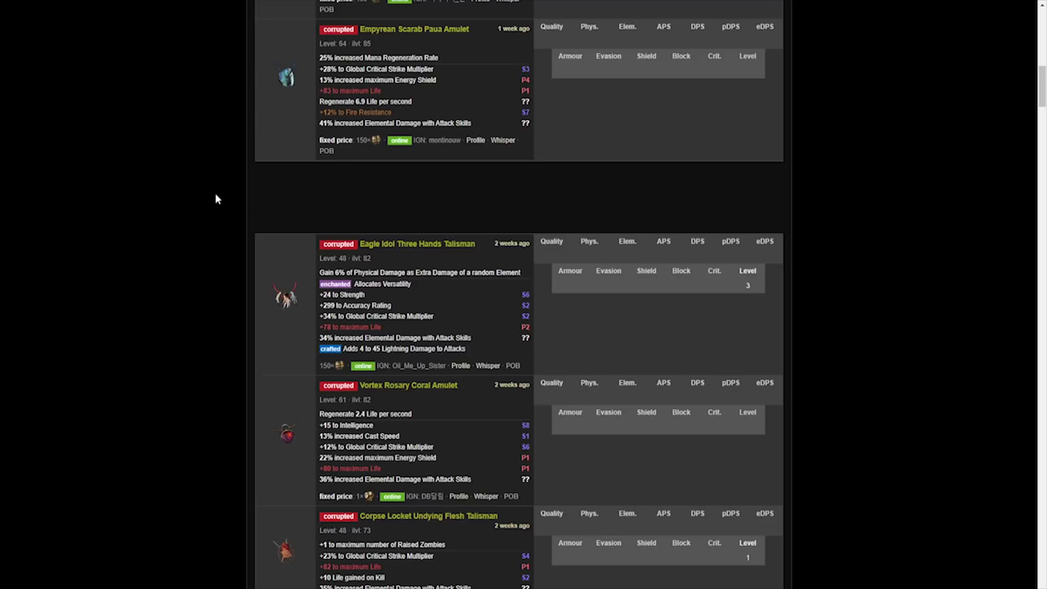
pyautogui.scroll(-3, 215, 194)
pyautogui.moveTo(399, 280)
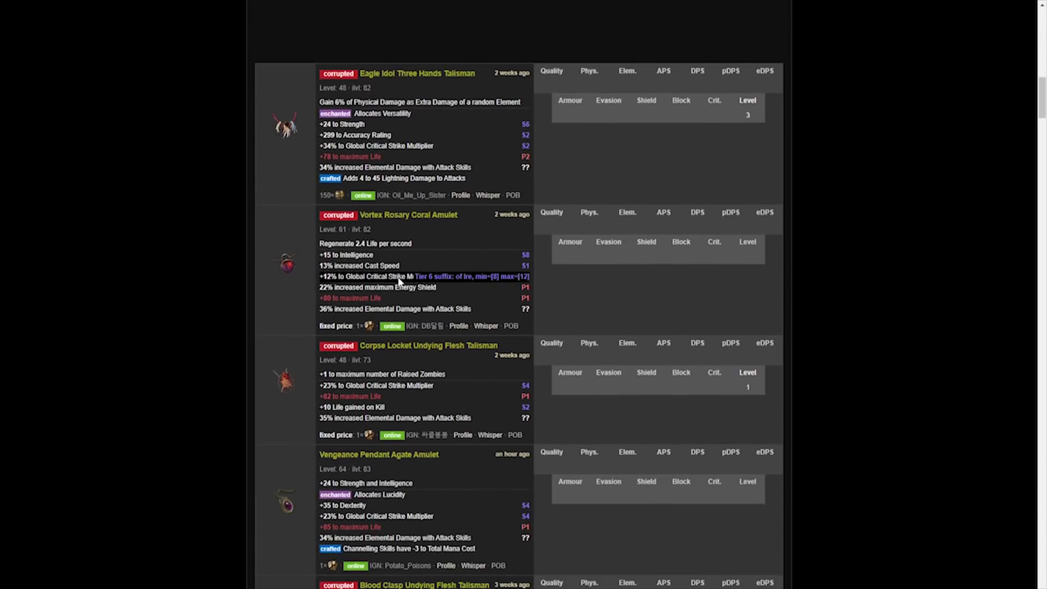
pyautogui.scroll(-2, 211, 203)
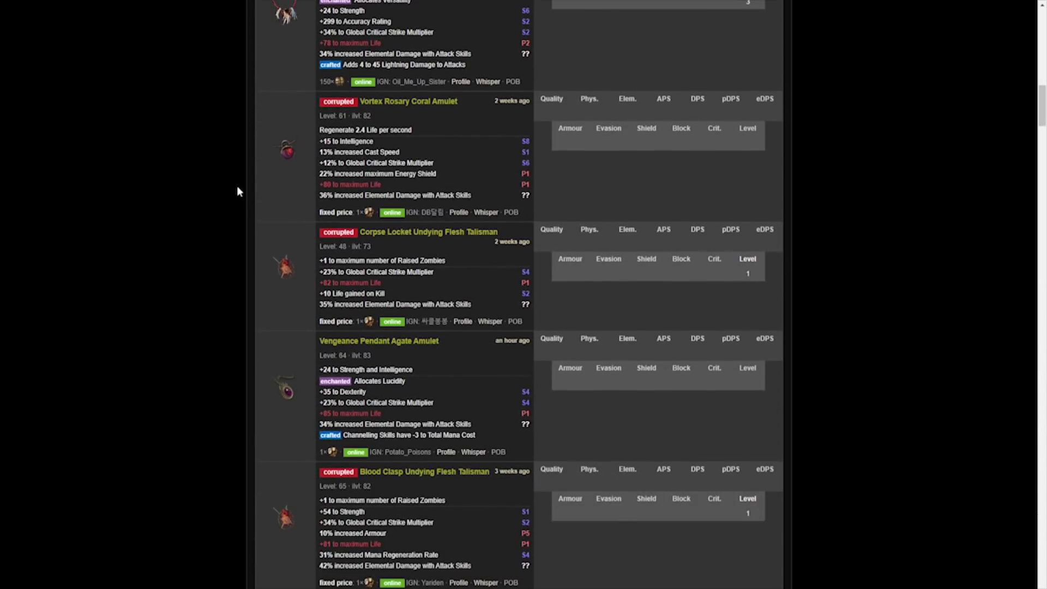
pyautogui.scroll(-7, 247, 151)
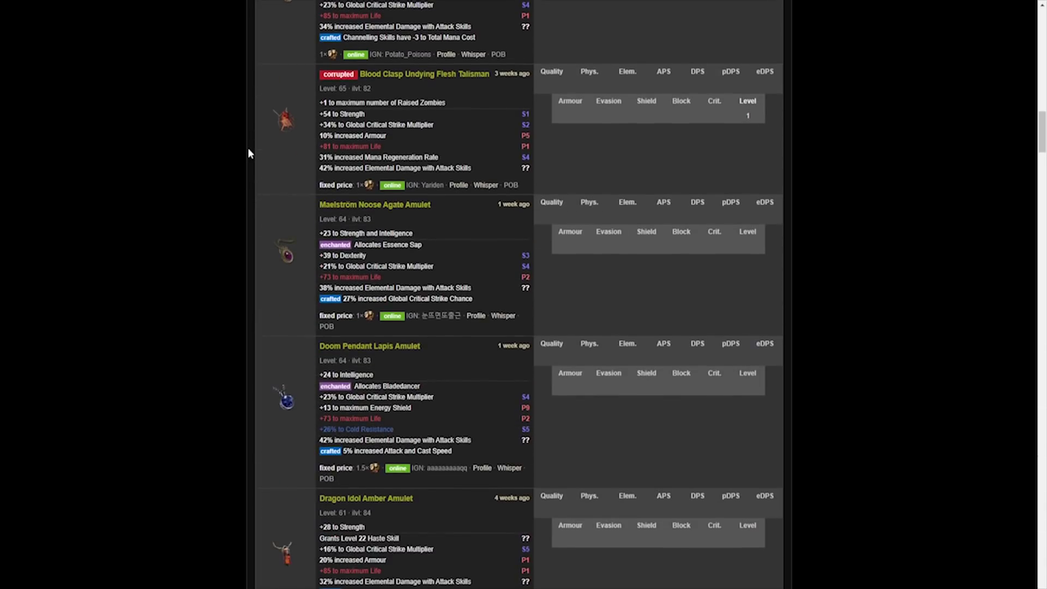
pyautogui.moveTo(393, 430)
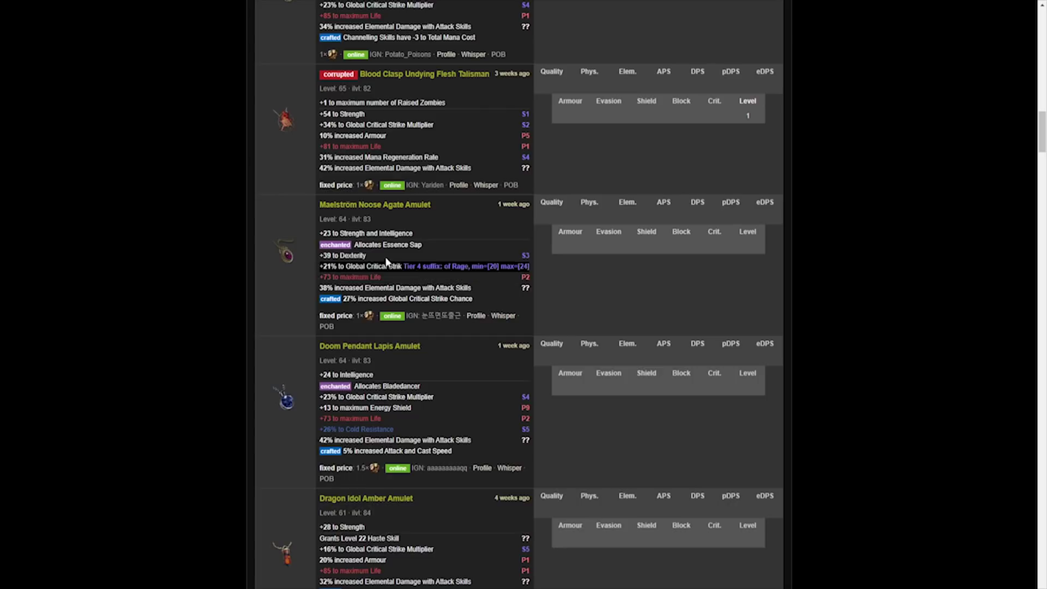
pyautogui.scroll(-1, 191, 225)
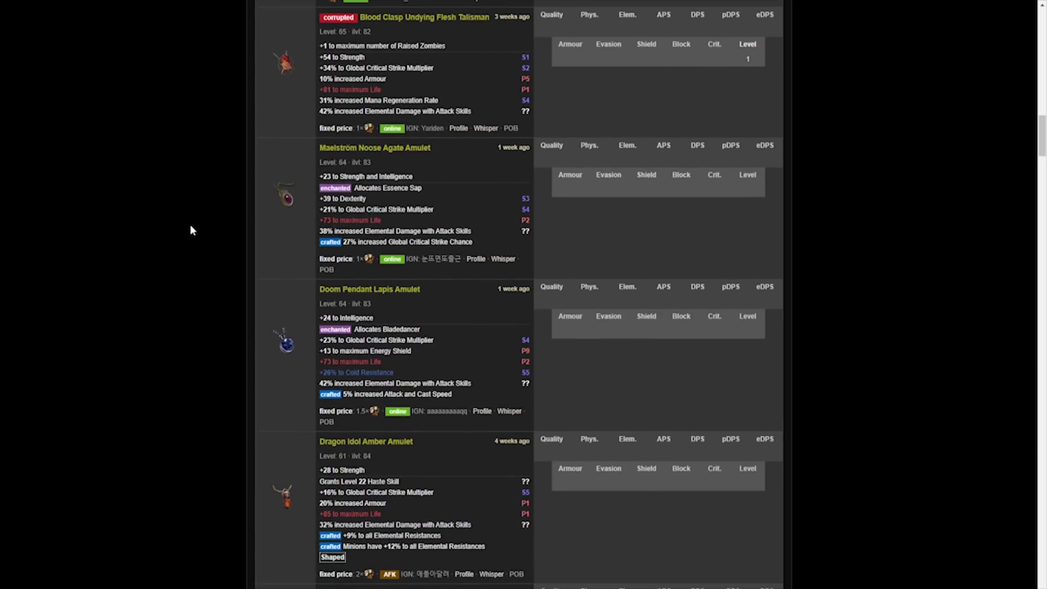
pyautogui.scroll(-1, 190, 228)
pyautogui.scroll(-1, 192, 226)
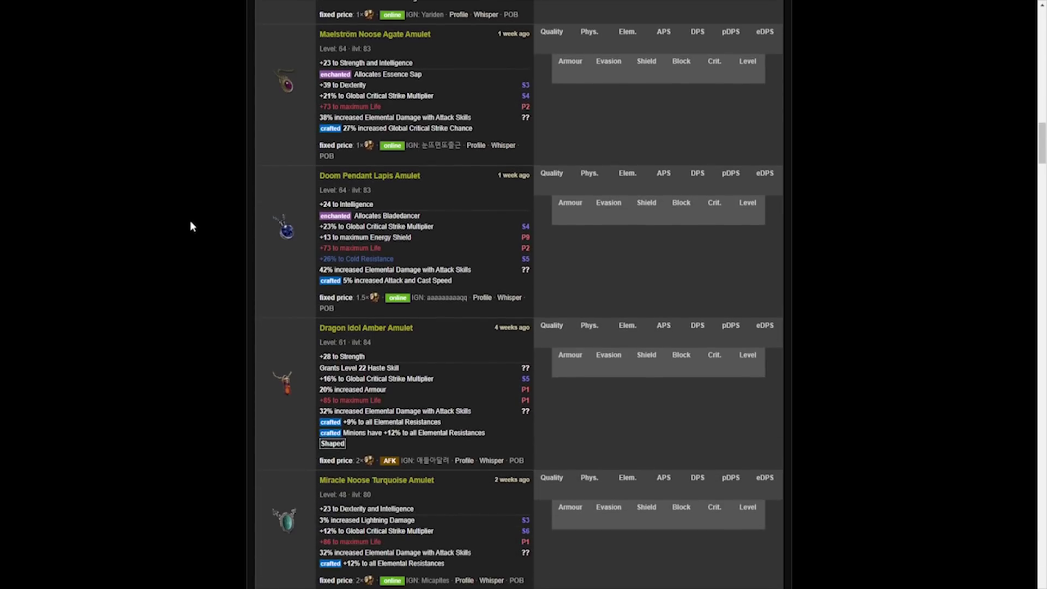
pyautogui.scroll(-1, 192, 225)
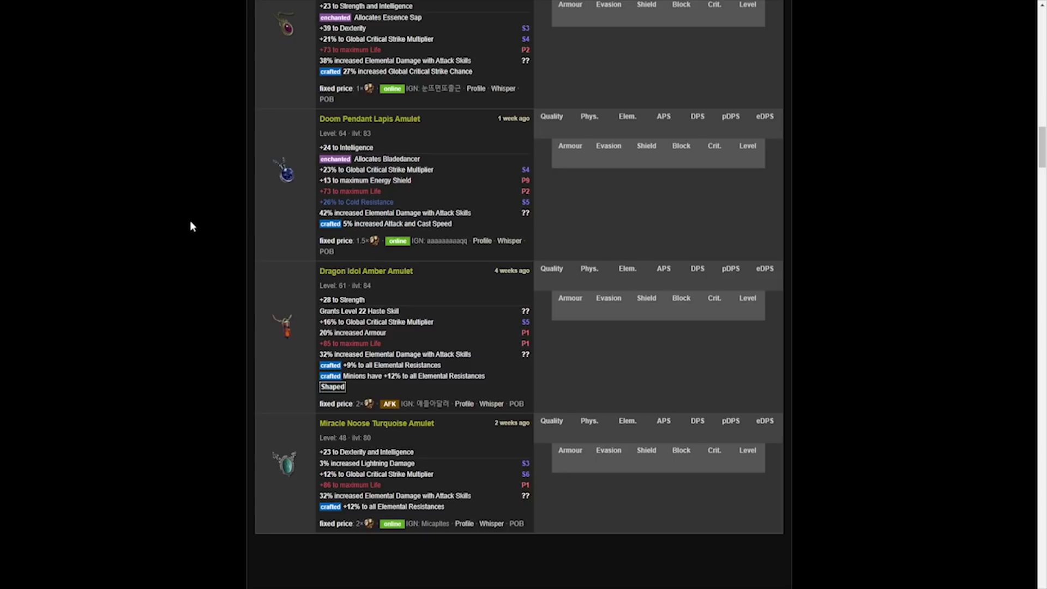
# Preview the Maelström Noose Agate Amulet listing in Path of Building against the equipped amulet, and dismiss it without adding it
pyautogui.scroll(3, 191, 224)
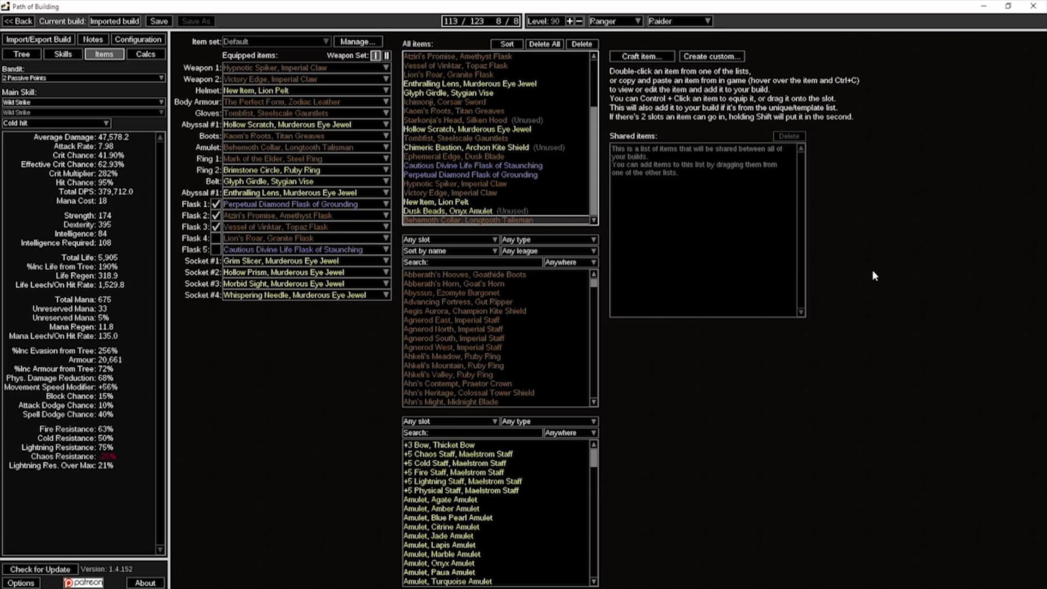
pyautogui.hotkey('ctrl', 'v')
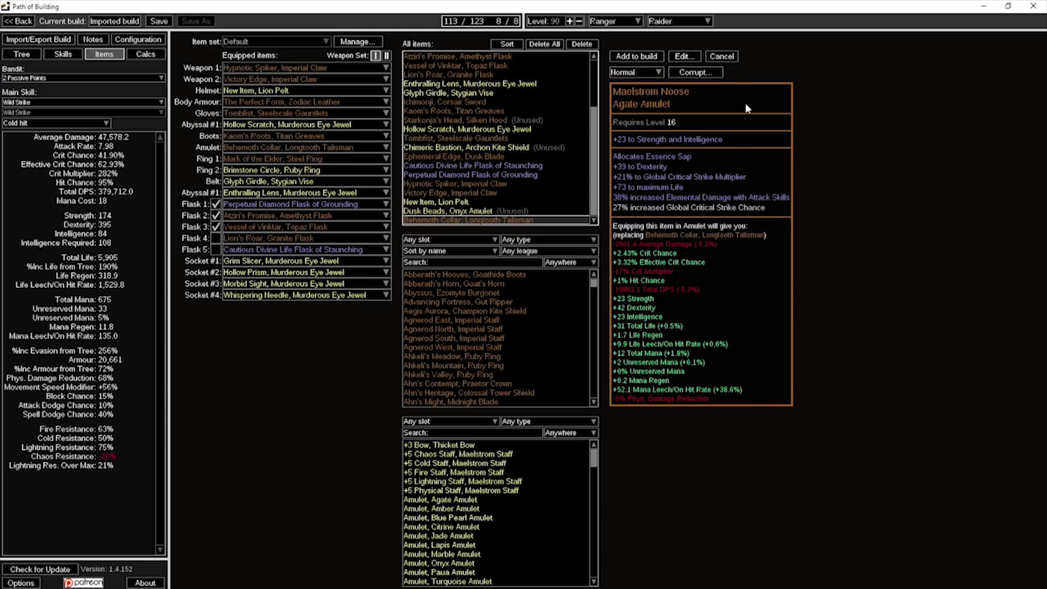
pyautogui.click(723, 56)
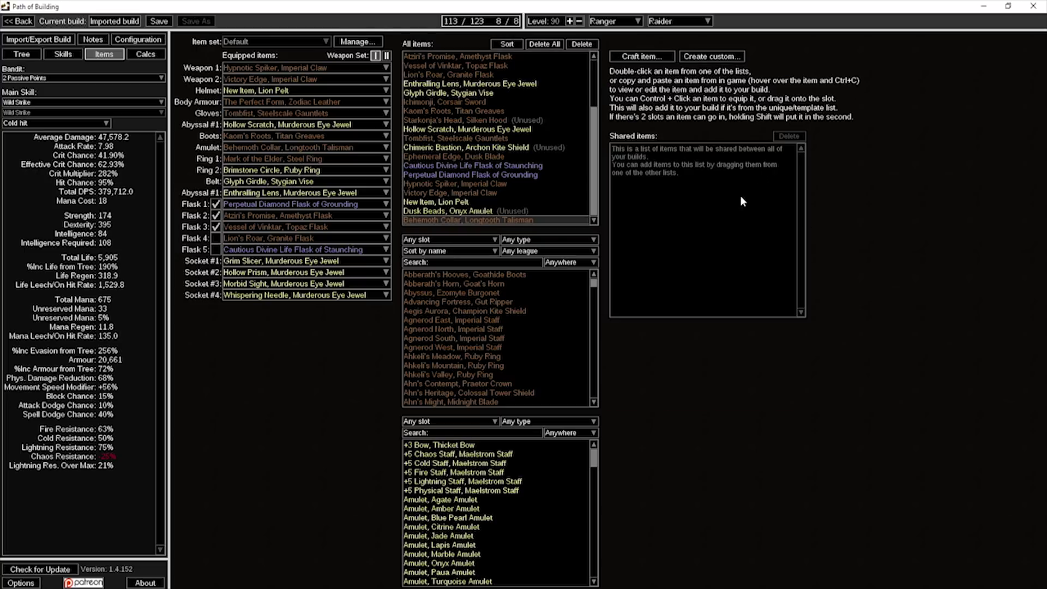
# Unequip the Glyph Girdle Stygian Vise by setting the belt slot to None
pyautogui.click(283, 185)
pyautogui.click(267, 193)
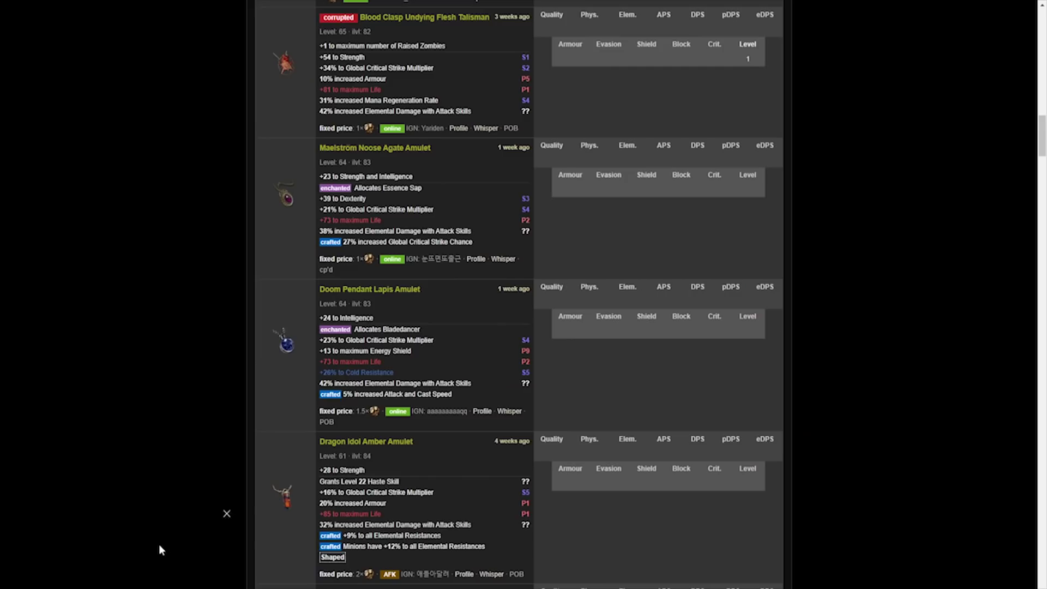
# Return to the trade site, reopen the search form and change the item type to Belt
pyautogui.scroll(10, 551, 144)
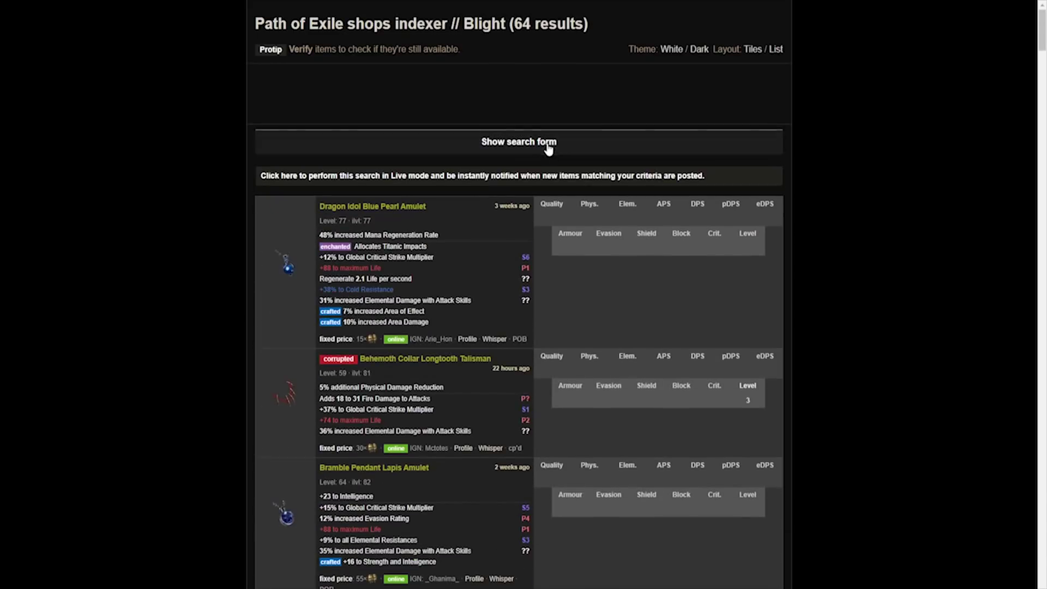
pyautogui.click(547, 145)
pyautogui.click(517, 209)
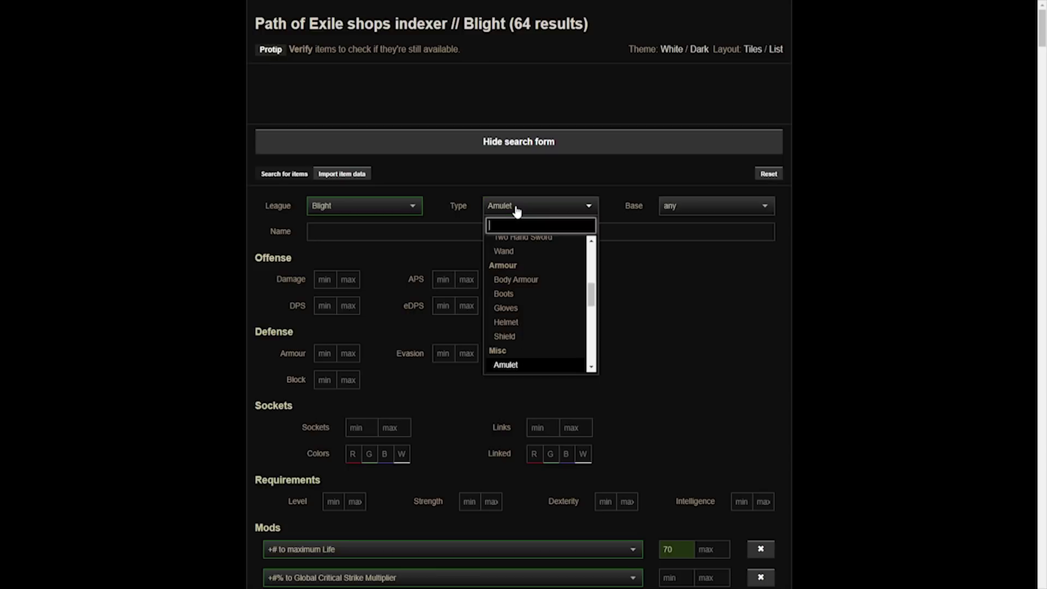
pyautogui.write('belt')
pyautogui.press('Return')
# Replace the crit multiplier and elemental damage mods with explicit Cold Resistance and Fire Resistance, giving Cold Resistance a minimum of 30
pyautogui.scroll(-3, 517, 212)
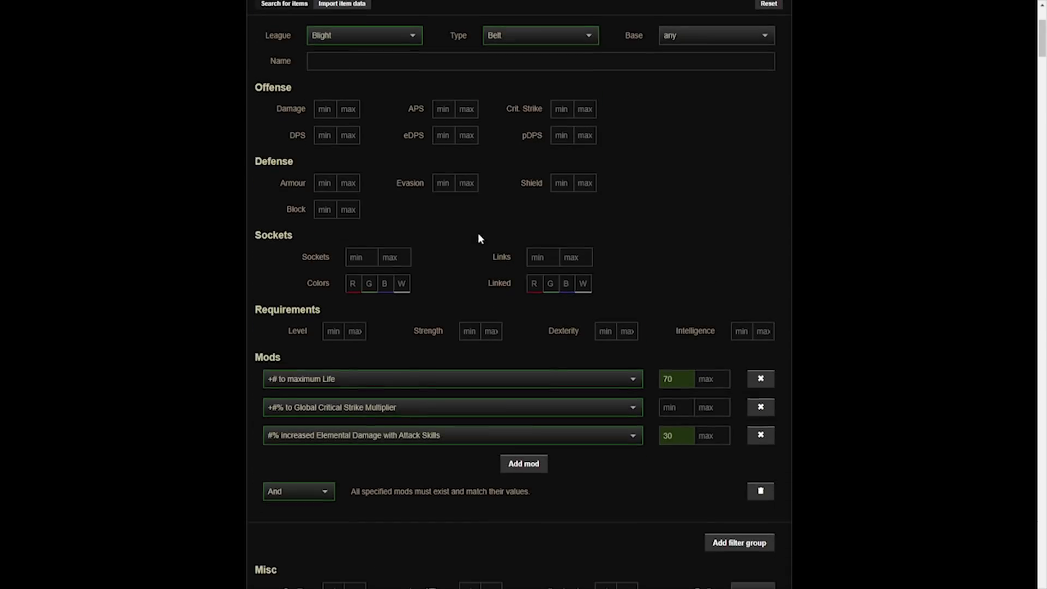
pyautogui.click(457, 409)
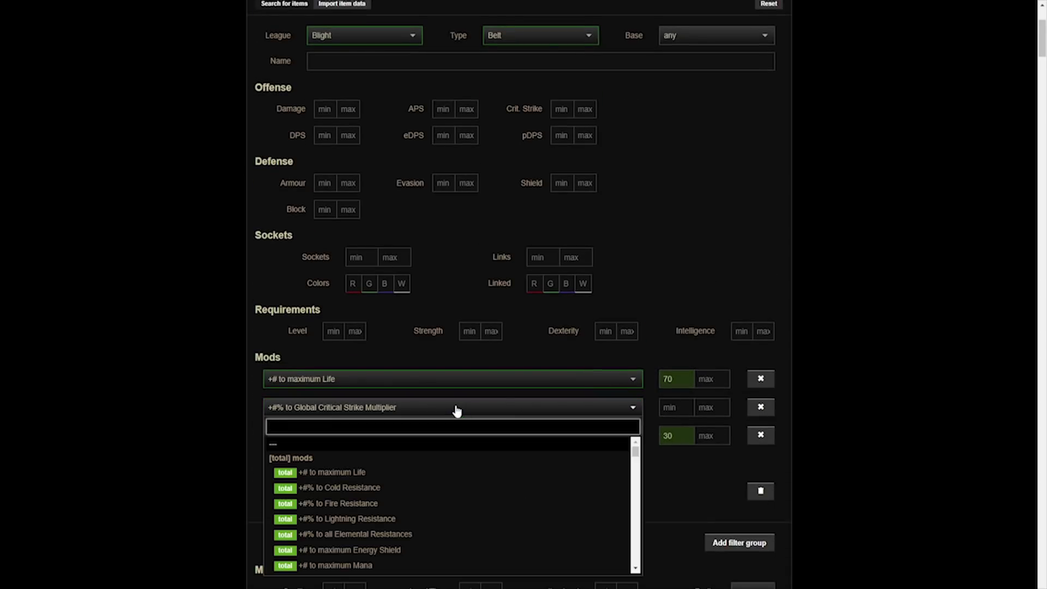
pyautogui.write('cold resis')
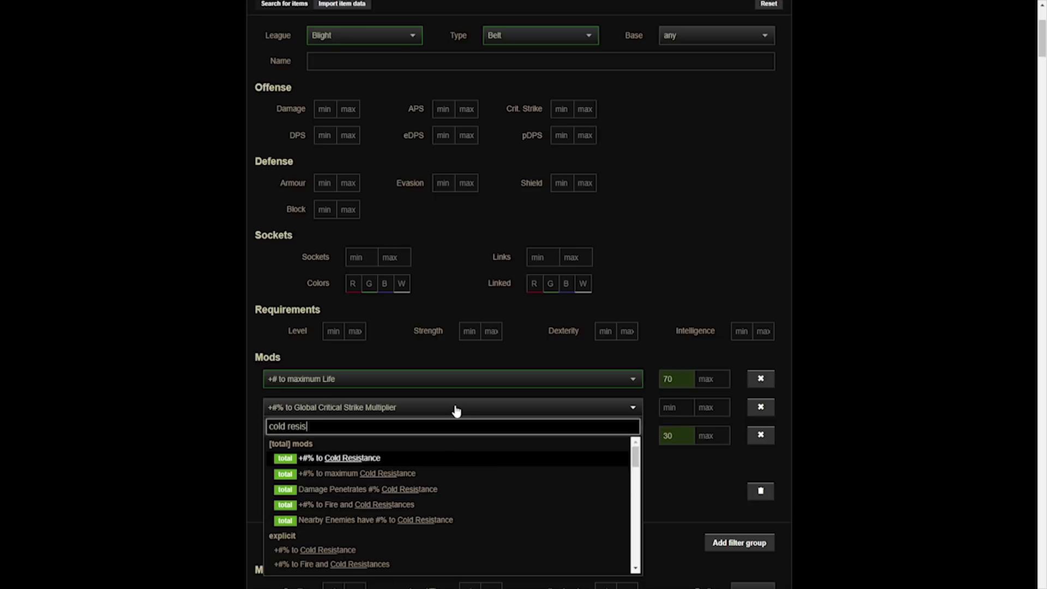
pyautogui.click(316, 549)
pyautogui.click(436, 436)
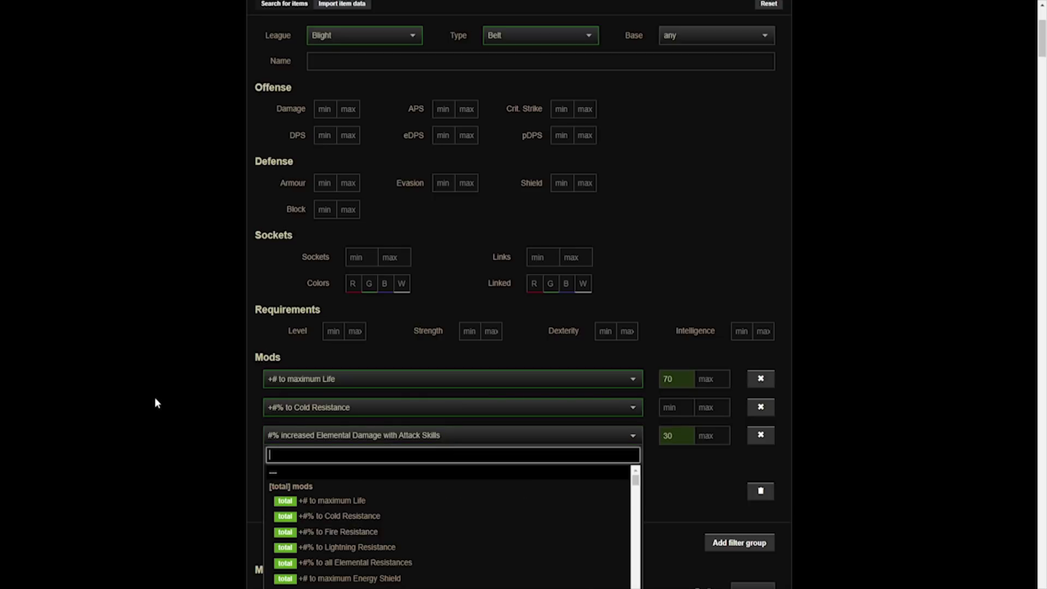
pyautogui.write('fire resis')
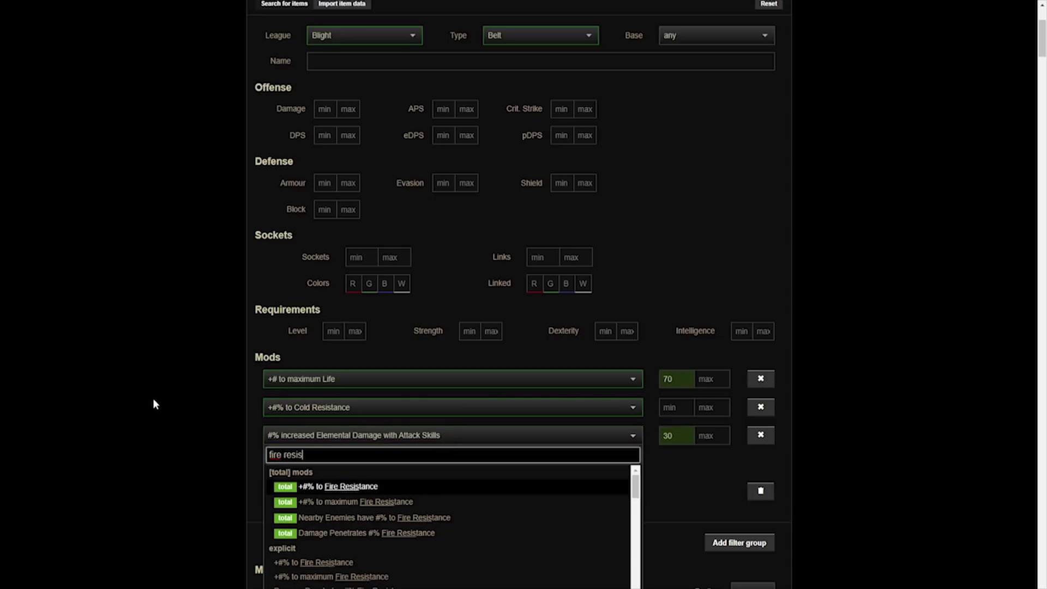
pyautogui.click(345, 562)
pyautogui.click(676, 407)
pyautogui.write('30')
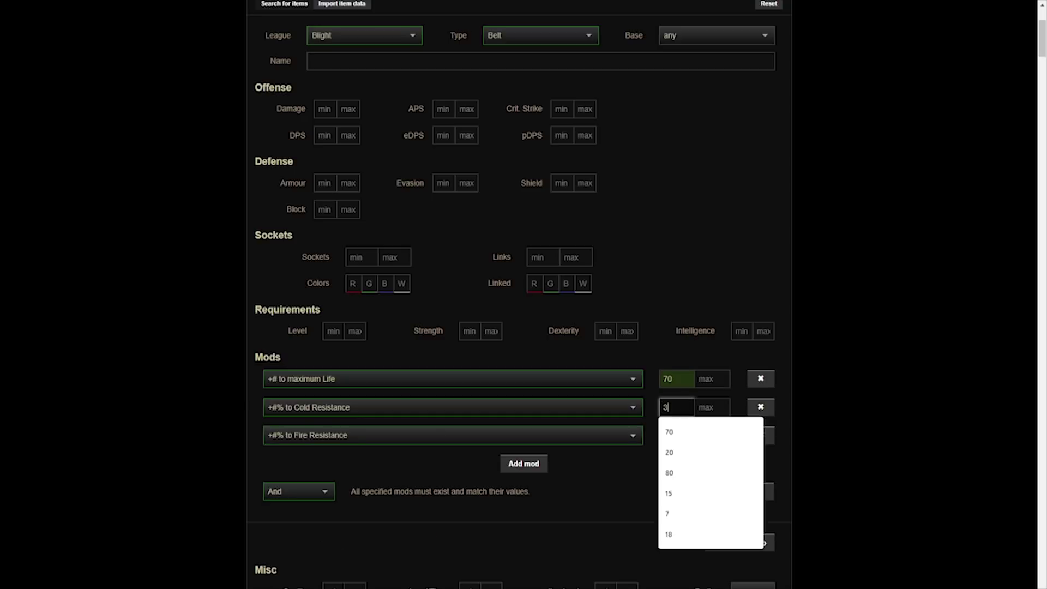
# Add an explicit increased Elemental Damage with Attack Skills mod without a minimum and run the belt search
pyautogui.click(542, 465)
pyautogui.click(542, 464)
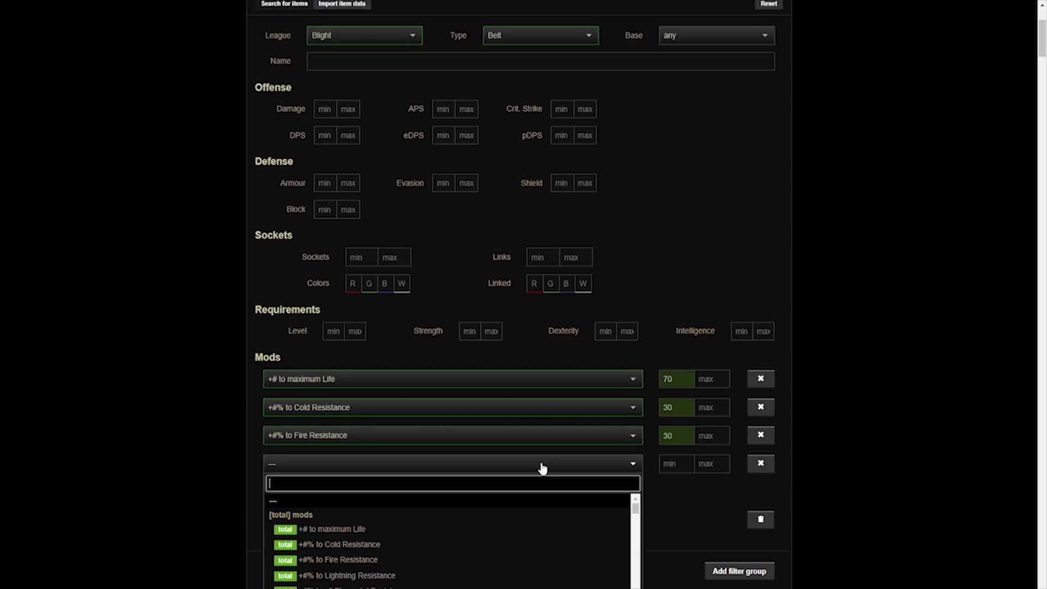
pyautogui.write('elemental damage with')
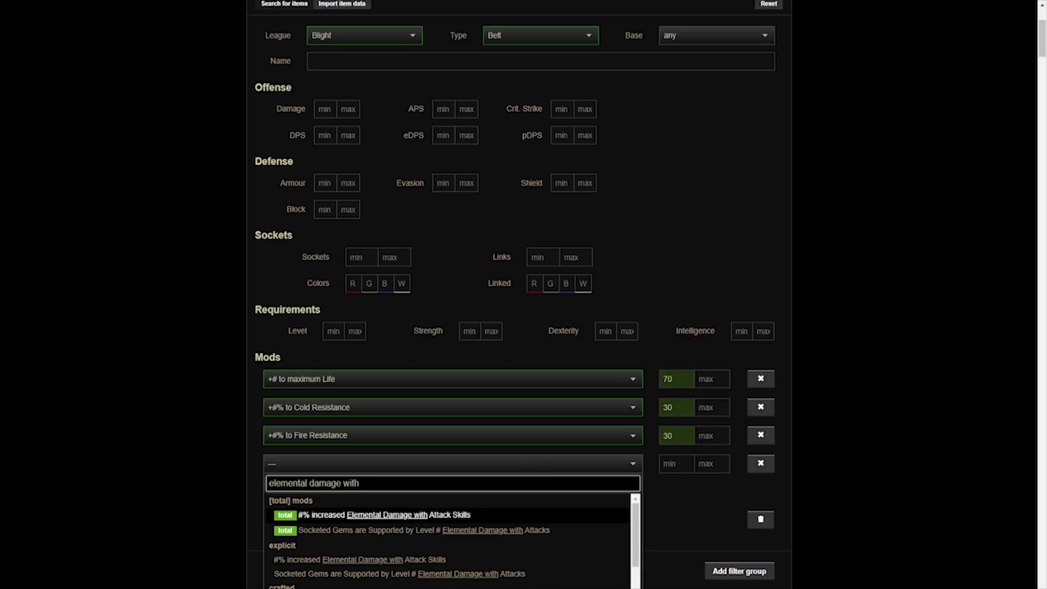
pyautogui.click(496, 560)
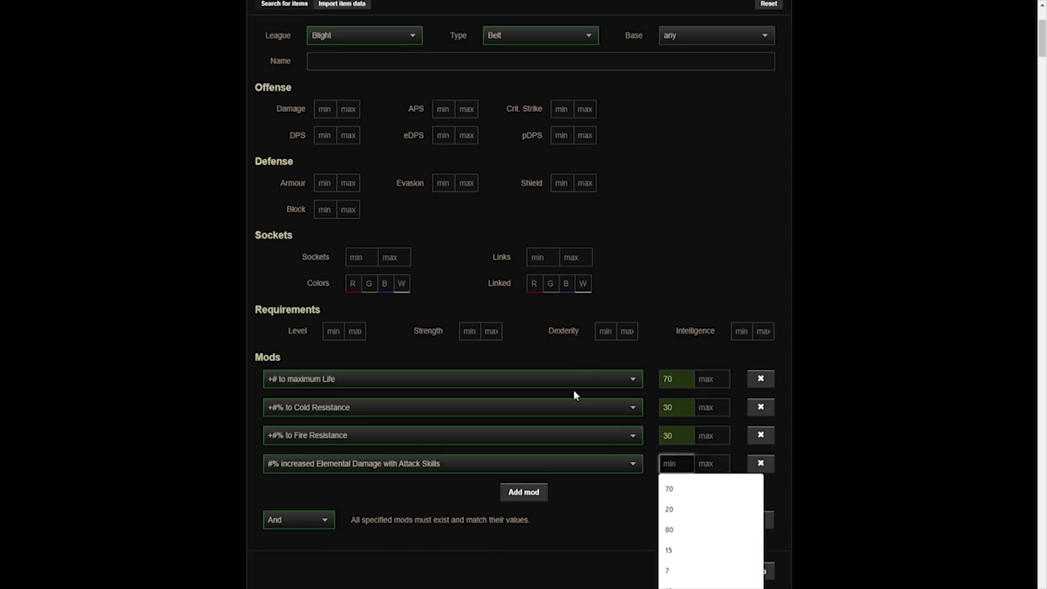
pyautogui.press('Return')
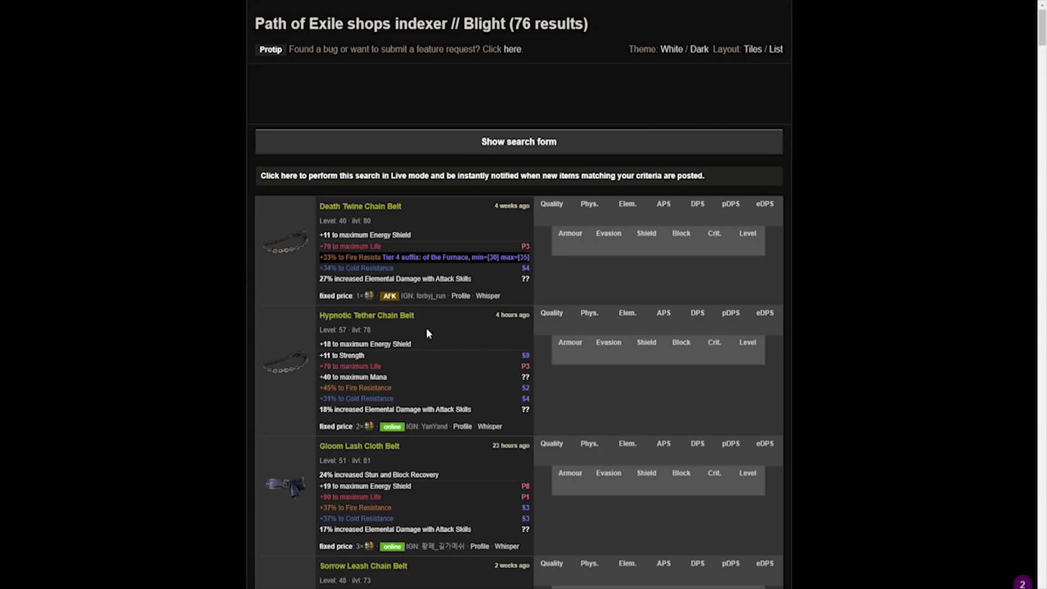
# Set the minimum elemental attack damage to 30 and both the Cold and Fire Resistance minimums to 40, and search again
pyautogui.click(523, 145)
pyautogui.scroll(-4, 407, 281)
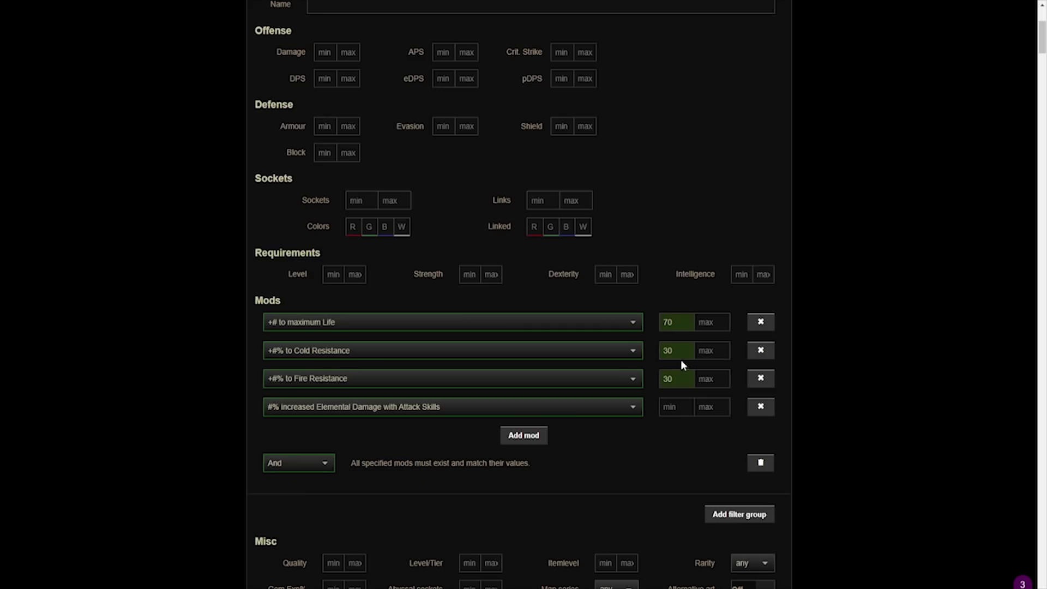
pyautogui.click(676, 406)
pyautogui.write('30')
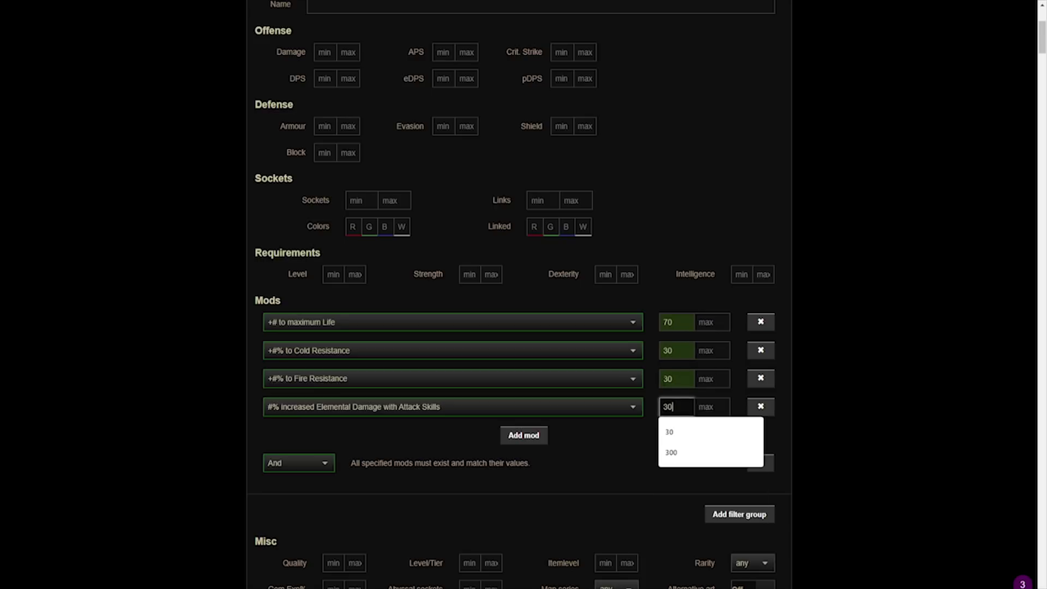
pyautogui.click(667, 379)
pyautogui.press('BackSpace')
pyautogui.write('4')
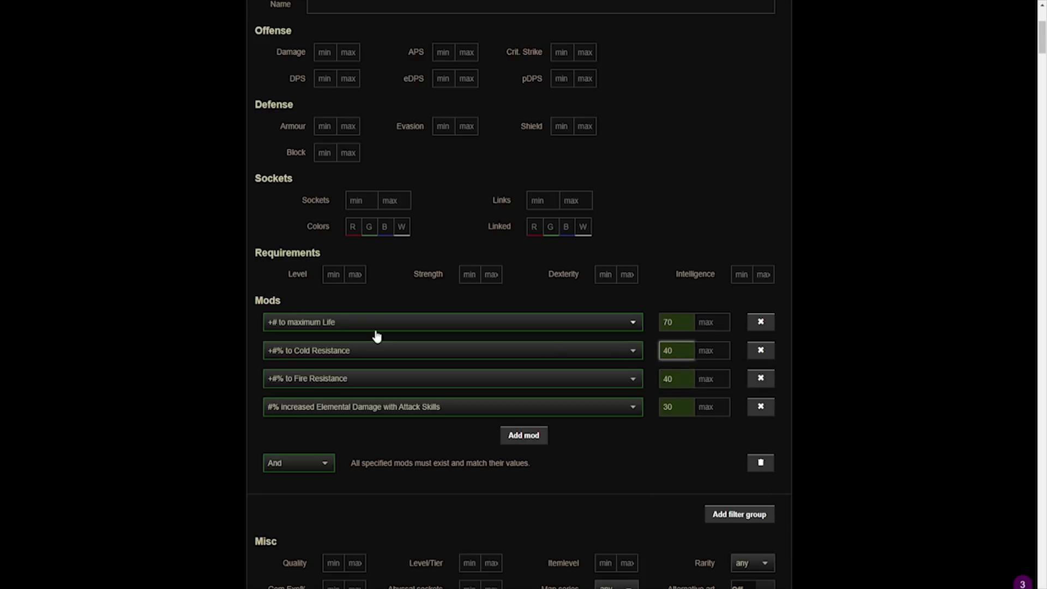
pyautogui.press('Return')
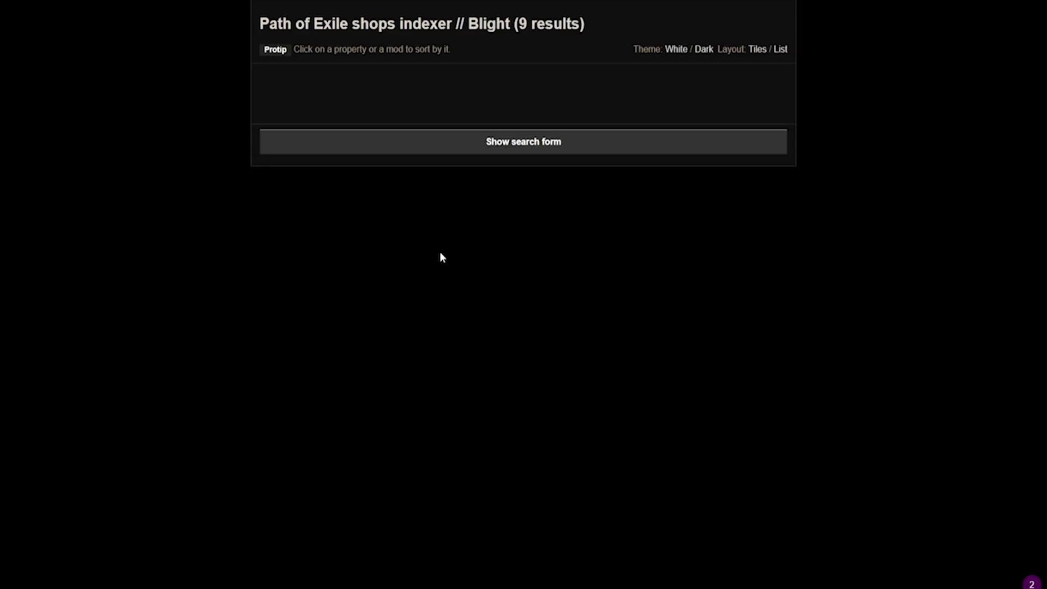
# Copy the Horror Shackle Leather Belt from the belt results, switch to Path of Building and add the belt to the build
pyautogui.scroll(-3, 152, 193)
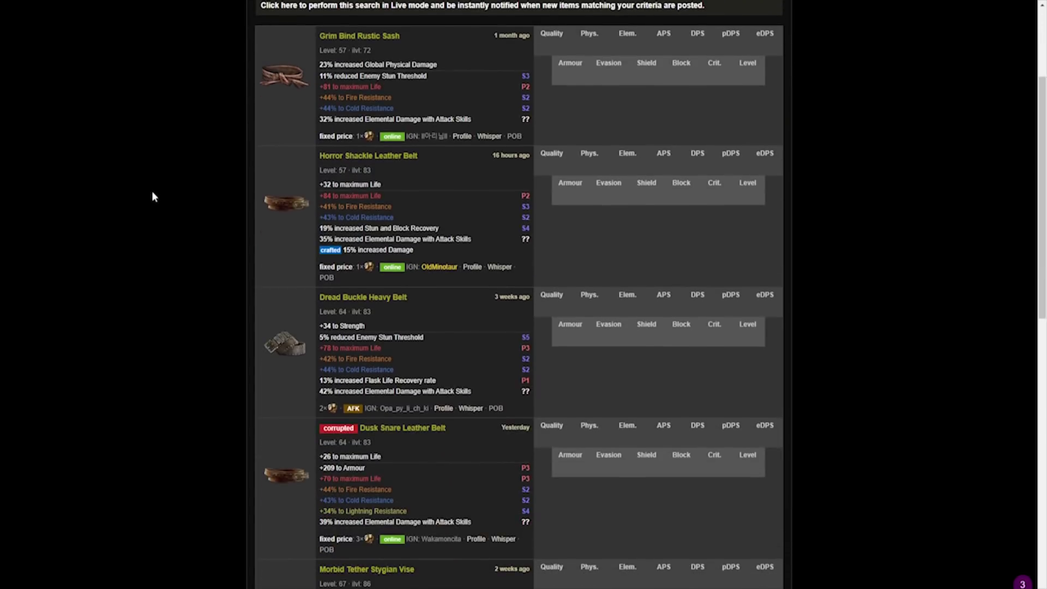
pyautogui.scroll(1, 153, 196)
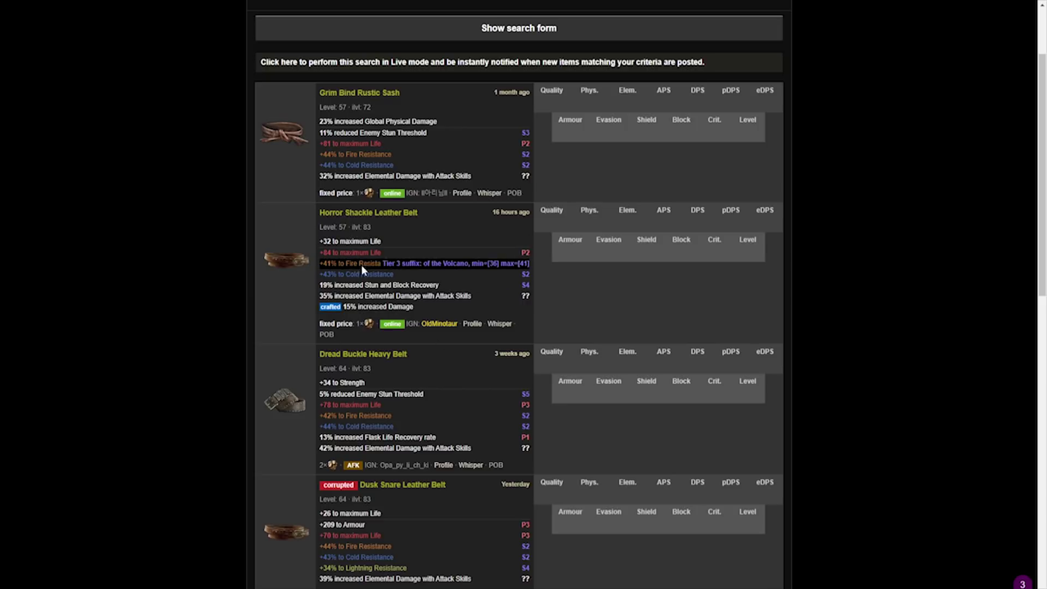
pyautogui.moveTo(333, 264)
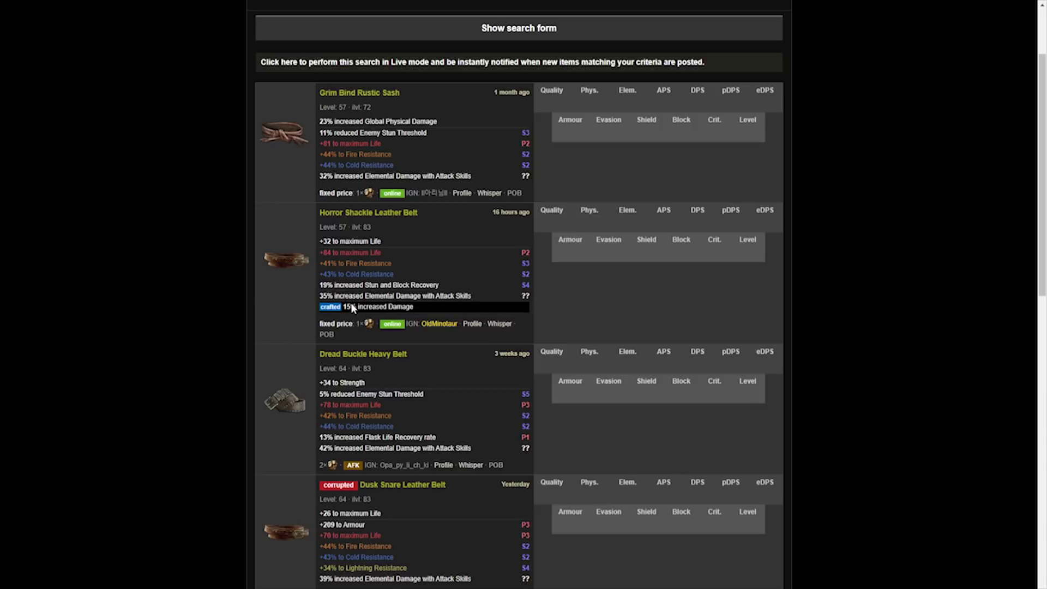
pyautogui.click(327, 334)
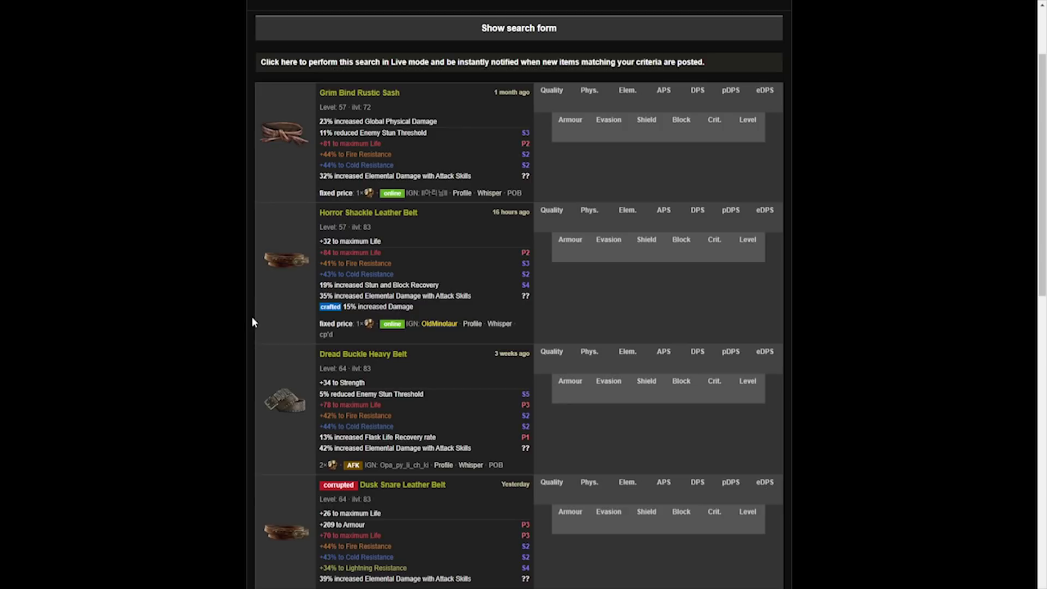
pyautogui.hotkey('alt', 'Tab')
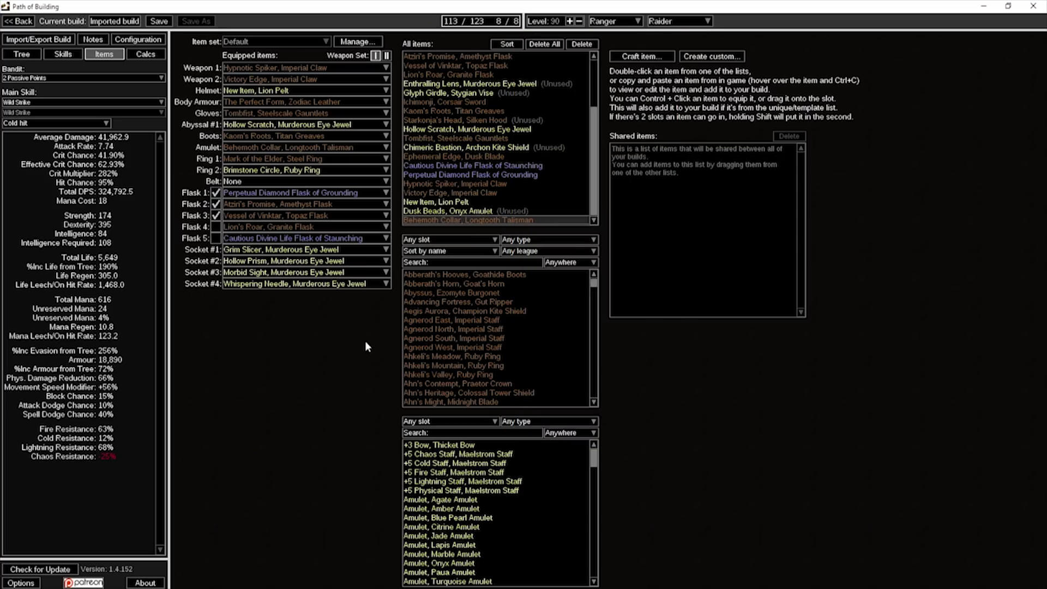
pyautogui.hotkey('ctrl', 'v')
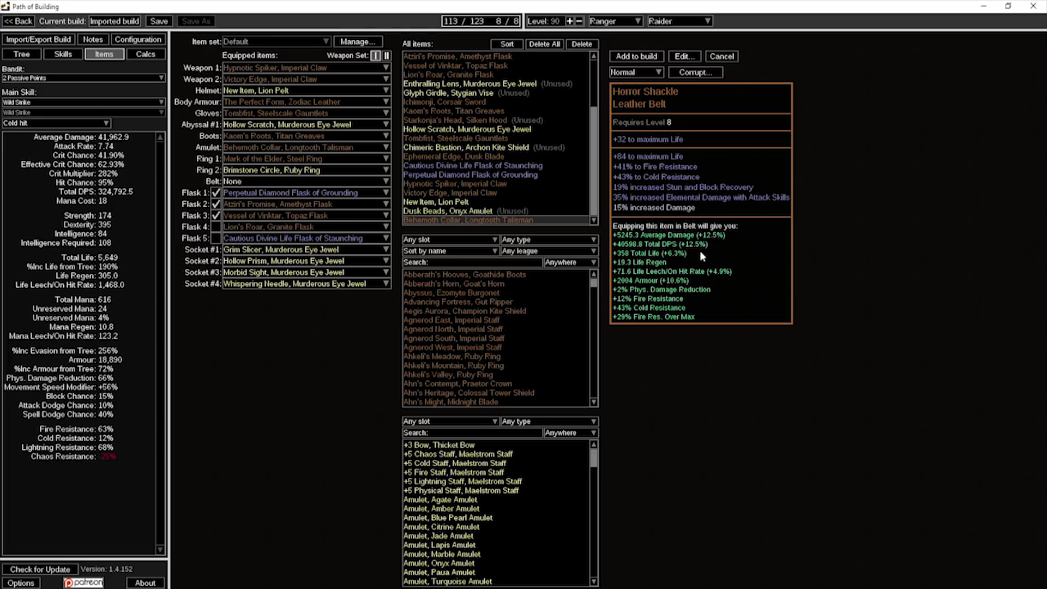
pyautogui.click(647, 52)
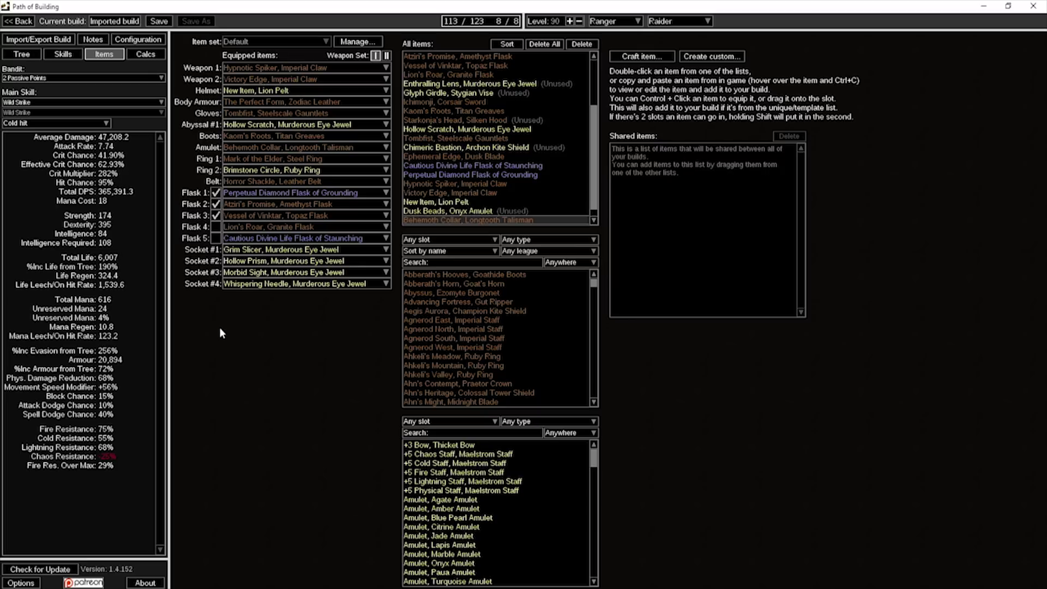
# Equip the Glyph Girdle, Stygian Vise belt for comparison and switch back to Horror Shackle, Leather Belt
pyautogui.click(274, 181)
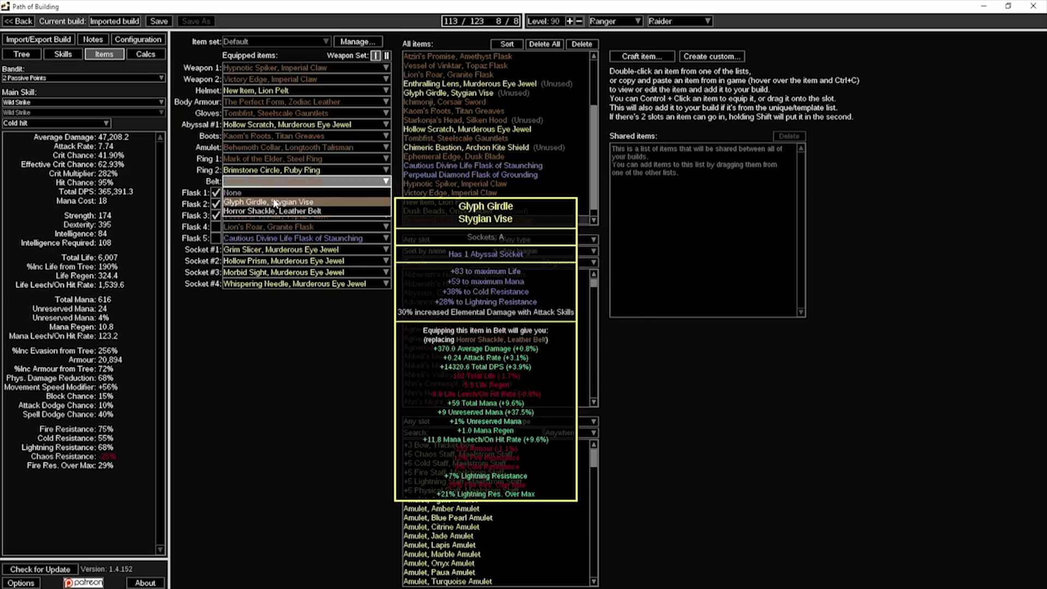
pyautogui.click(273, 204)
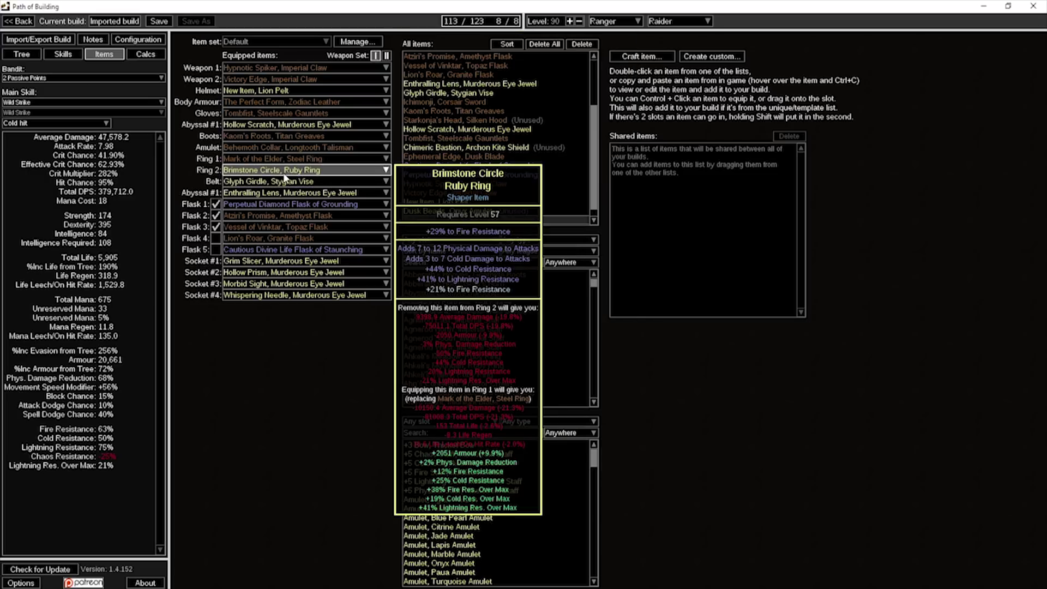
pyautogui.click(289, 181)
pyautogui.click(275, 215)
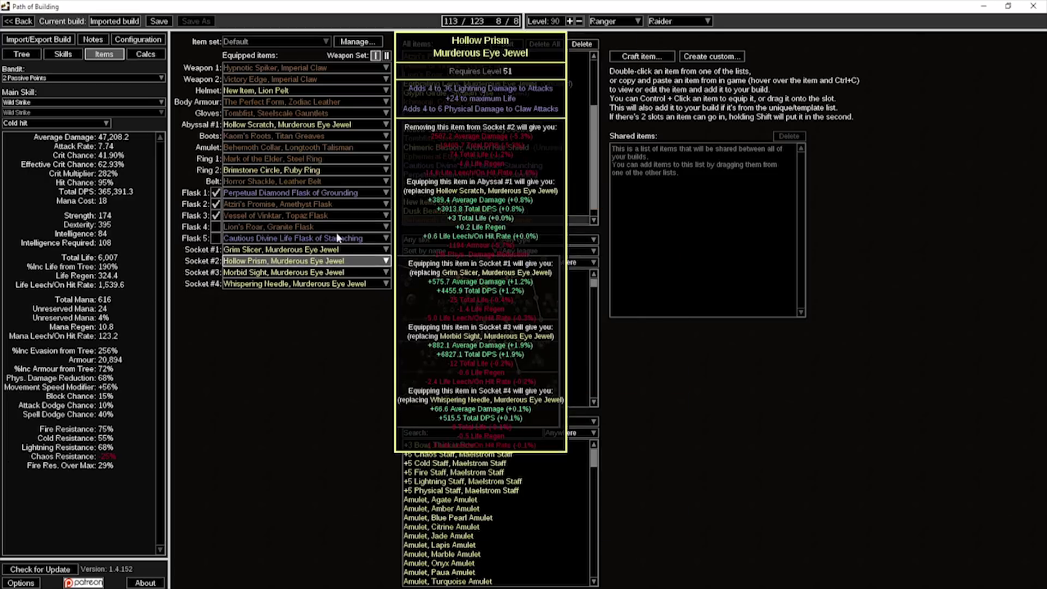
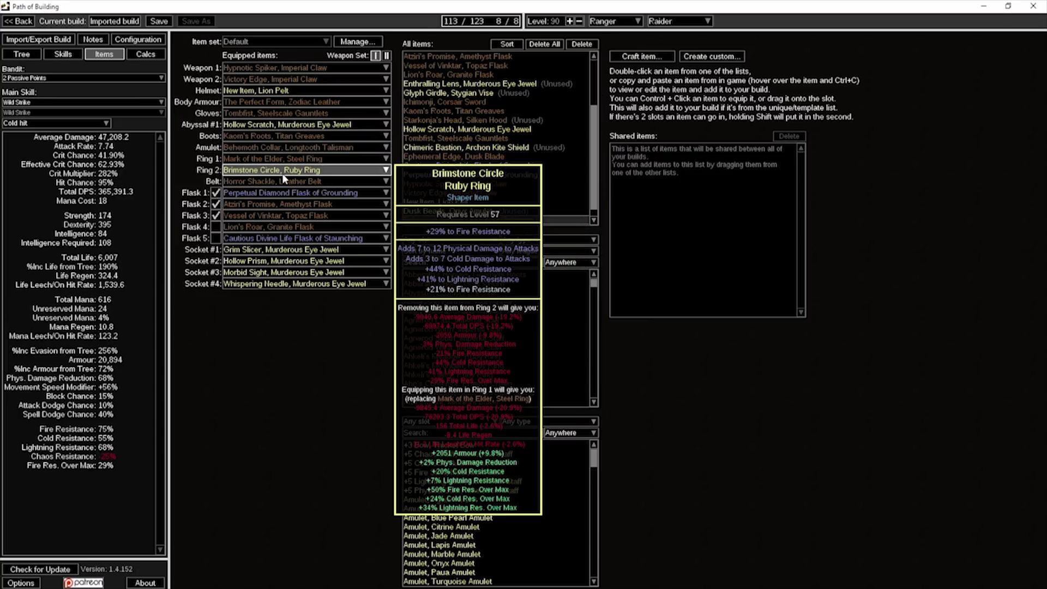
# Craft a new rare ring using the Two-Stone Ring base with Cold and Lightning Resistances
pyautogui.click(654, 55)
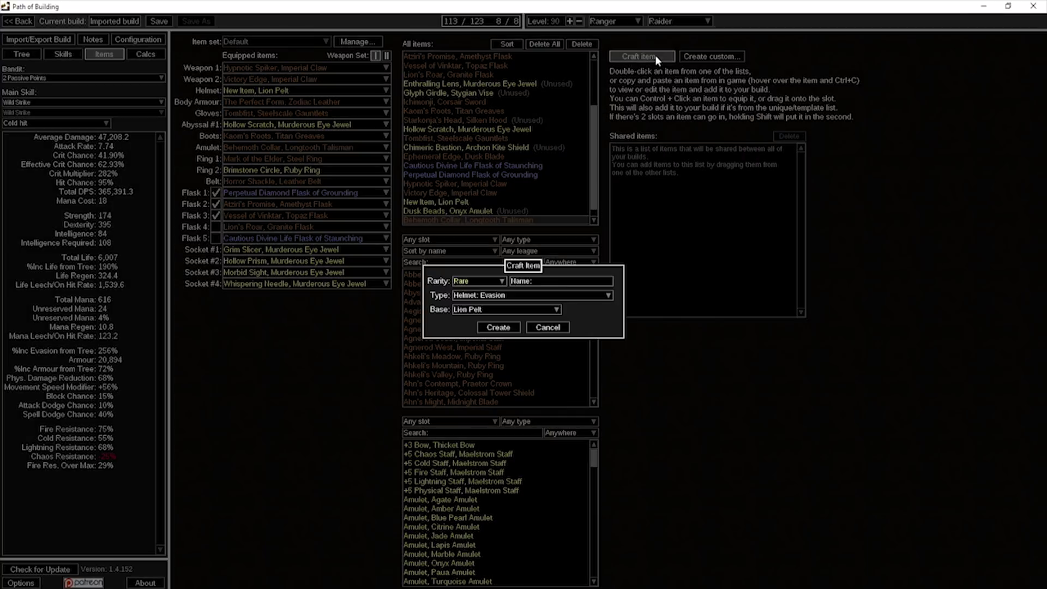
pyautogui.click(493, 280)
pyautogui.click(513, 296)
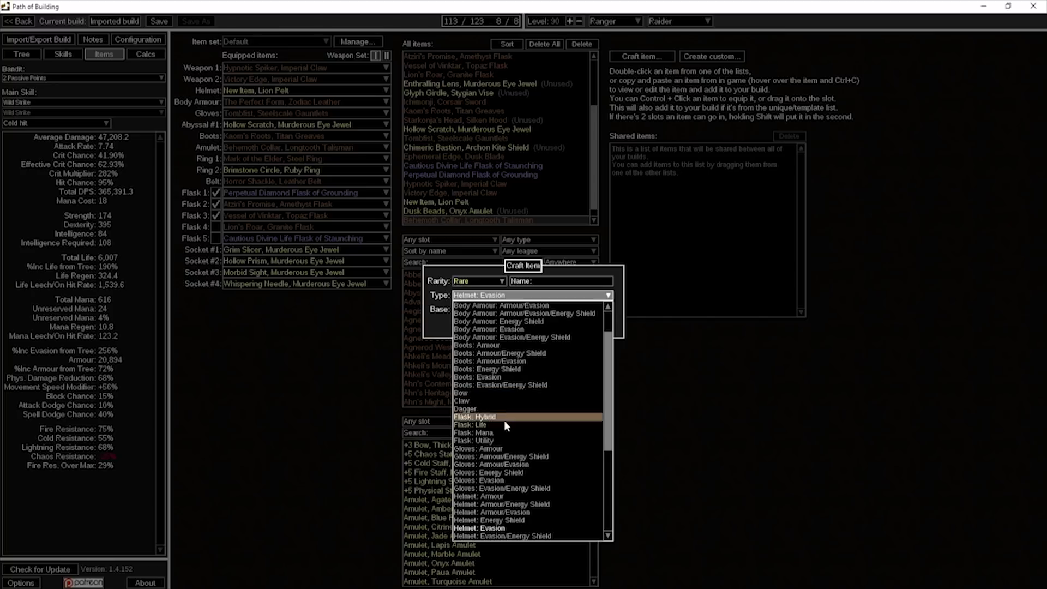
pyautogui.scroll(-5, 504, 420)
pyautogui.click(483, 459)
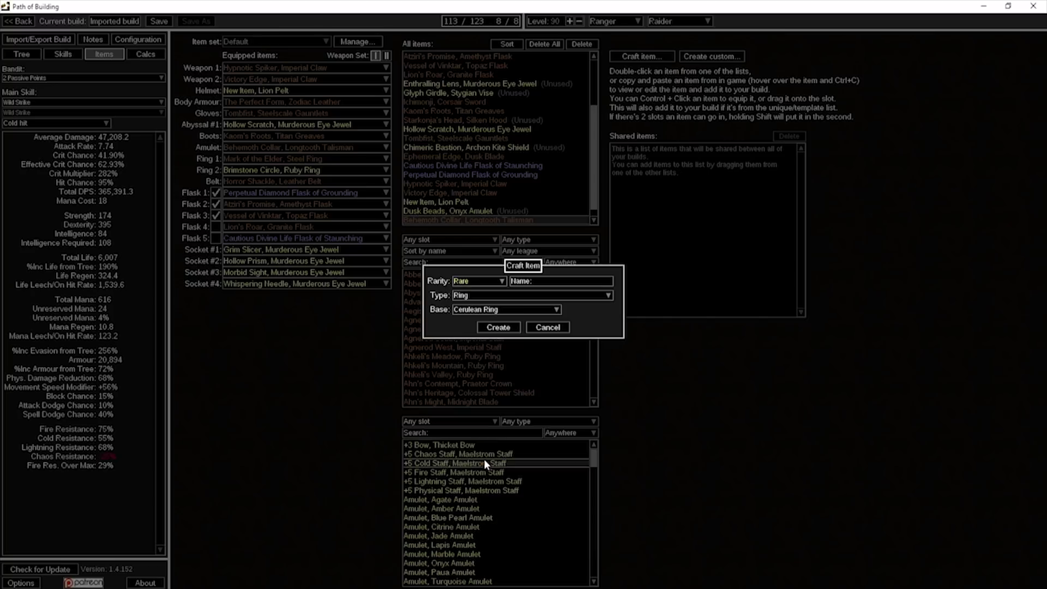
pyautogui.click(480, 316)
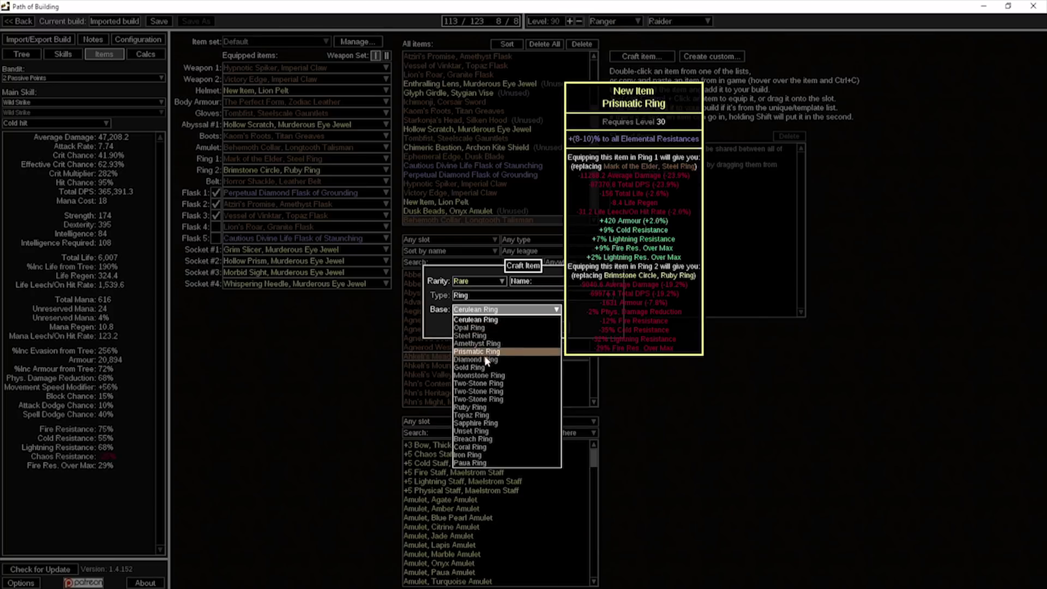
pyautogui.click(494, 383)
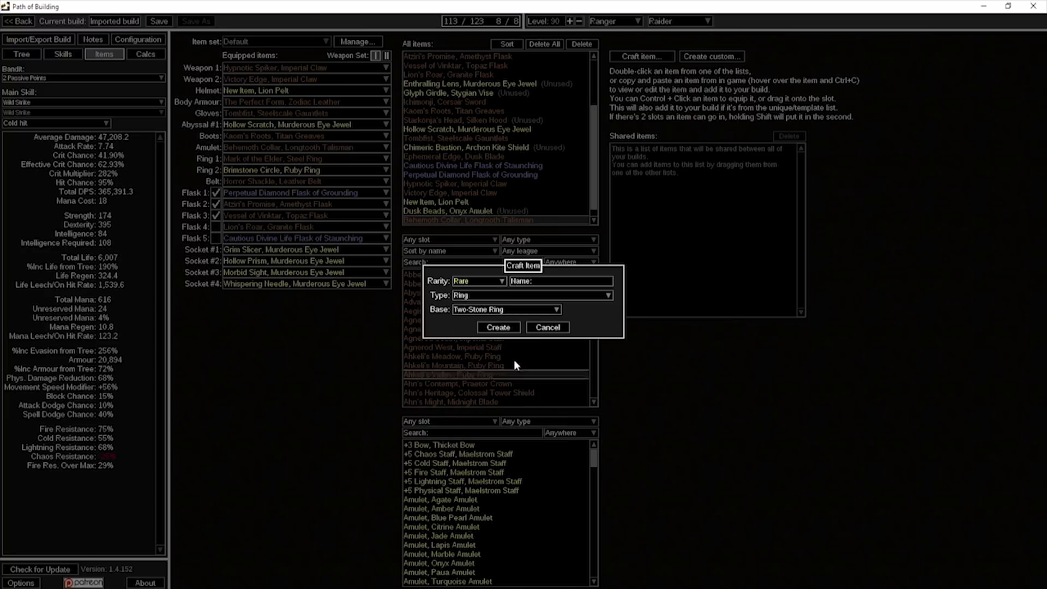
pyautogui.click(493, 332)
# Give the ring maximum Life and increased Elemental Damage with Attack Skills prefixes, plus Cold Resistance and Lightning Resistance suffixes
pyautogui.click(655, 88)
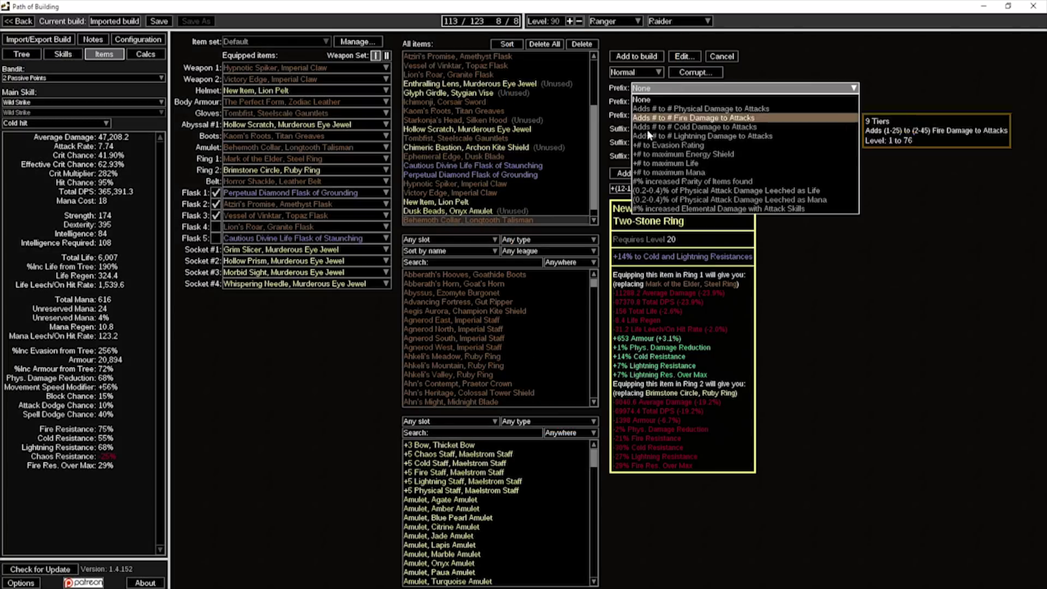
pyautogui.click(703, 159)
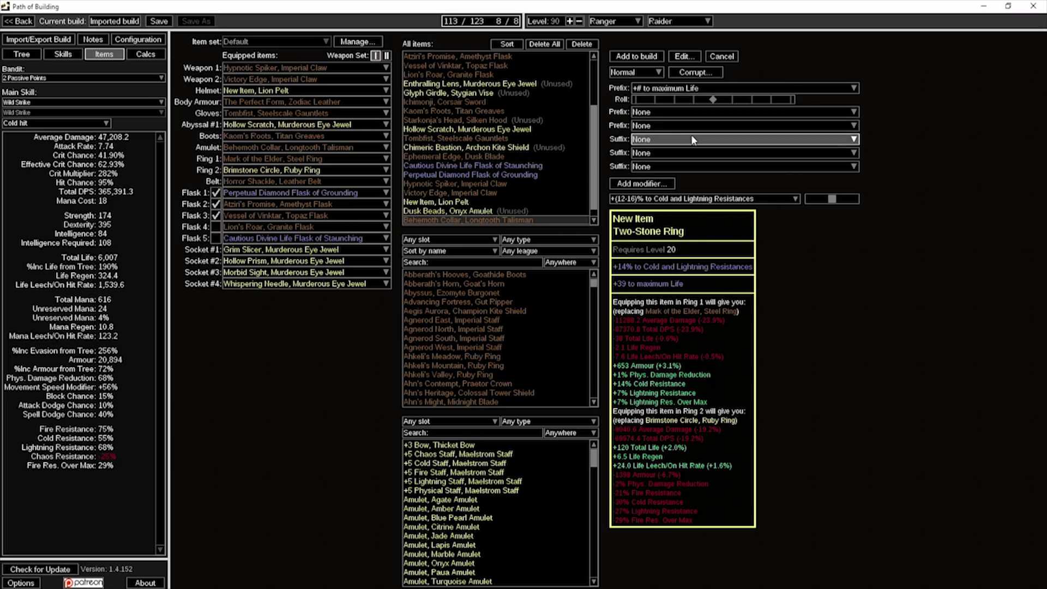
pyautogui.click(686, 140)
pyautogui.click(681, 307)
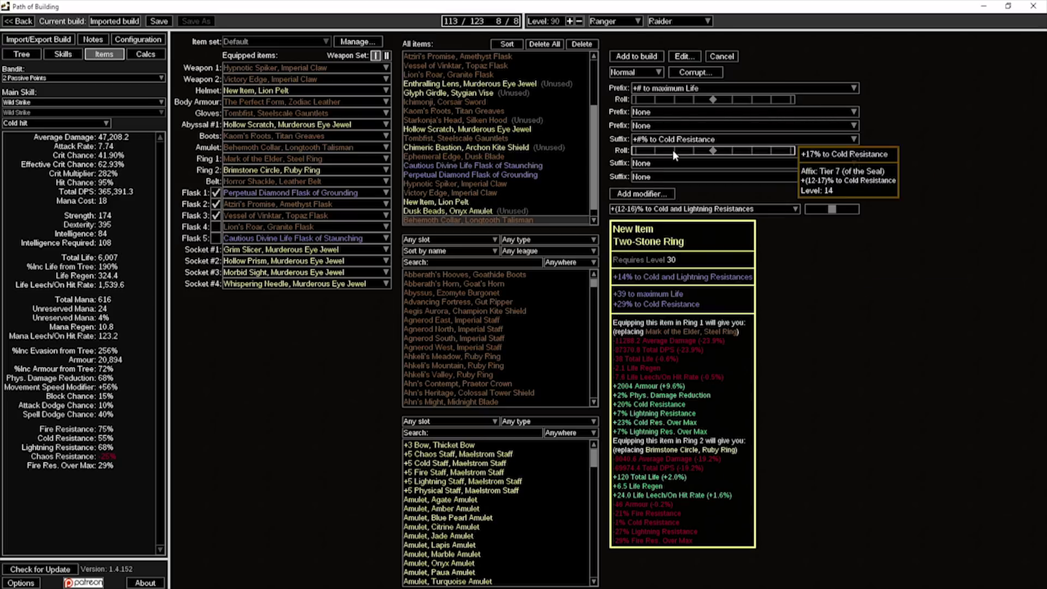
pyautogui.click(676, 163)
pyautogui.click(682, 330)
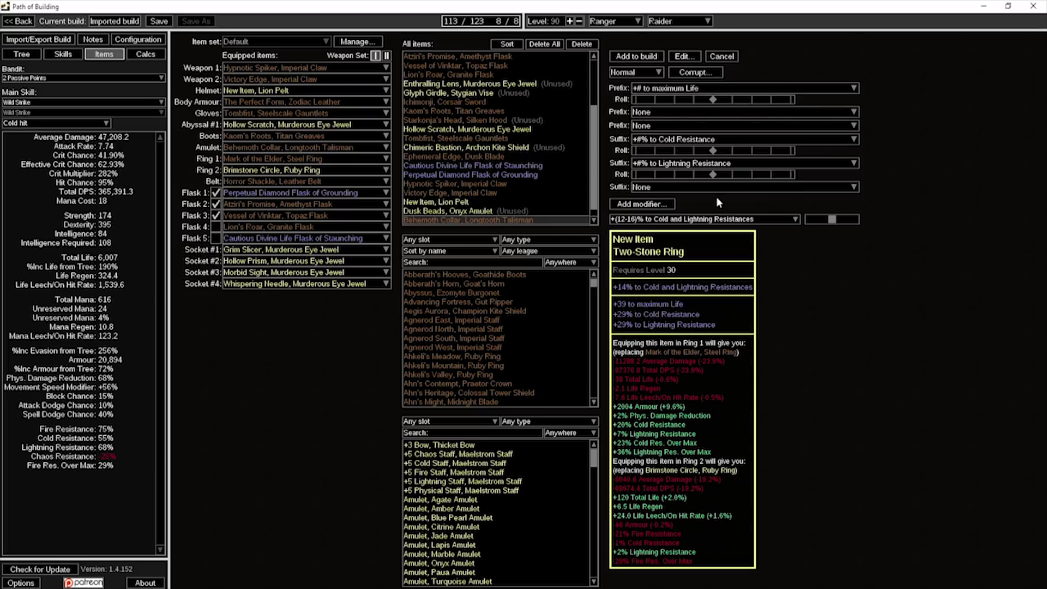
pyautogui.click(703, 112)
pyautogui.click(706, 224)
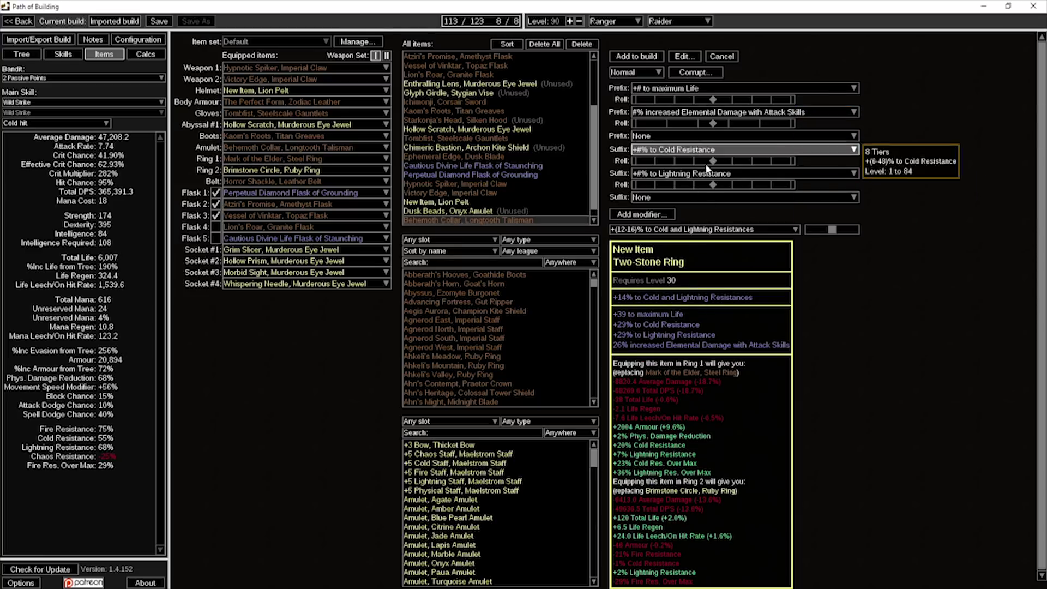
# Add the crafted Two-Stone Ring to the build and equip it in the Ring 2 slot
pyautogui.click(643, 57)
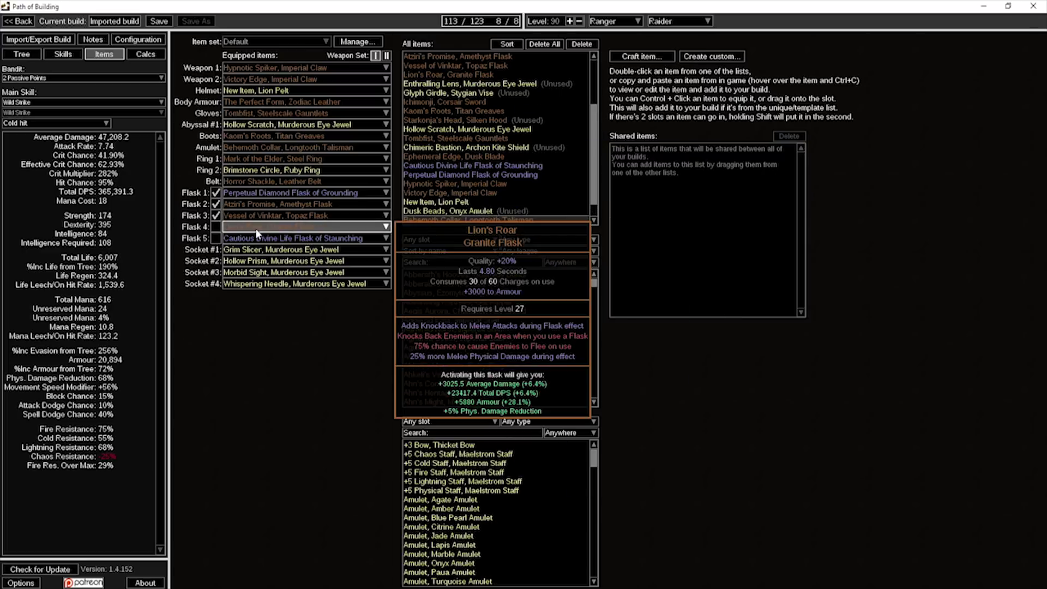
pyautogui.click(264, 171)
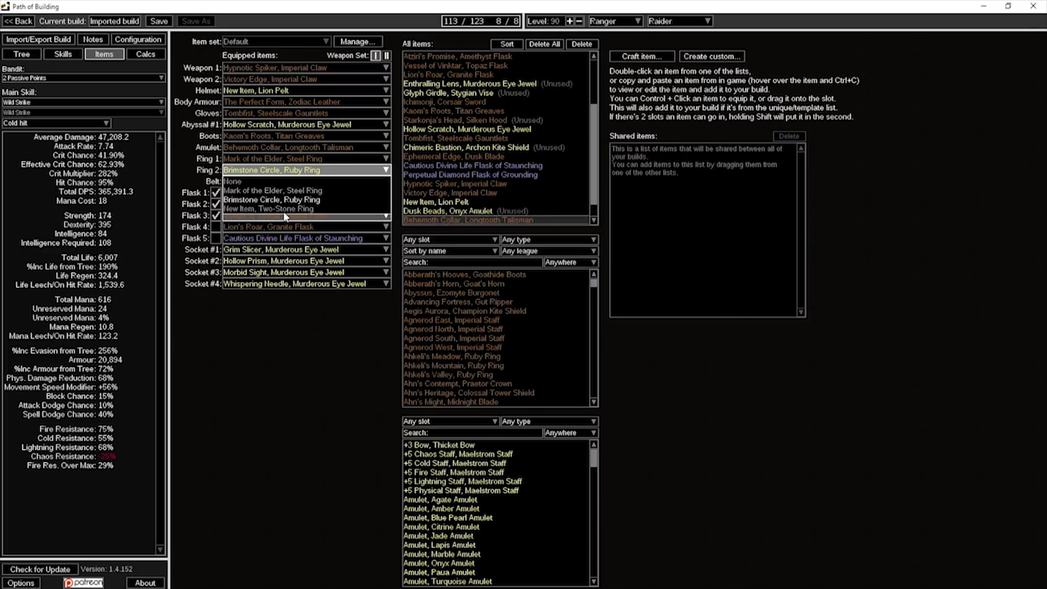
pyautogui.click(284, 208)
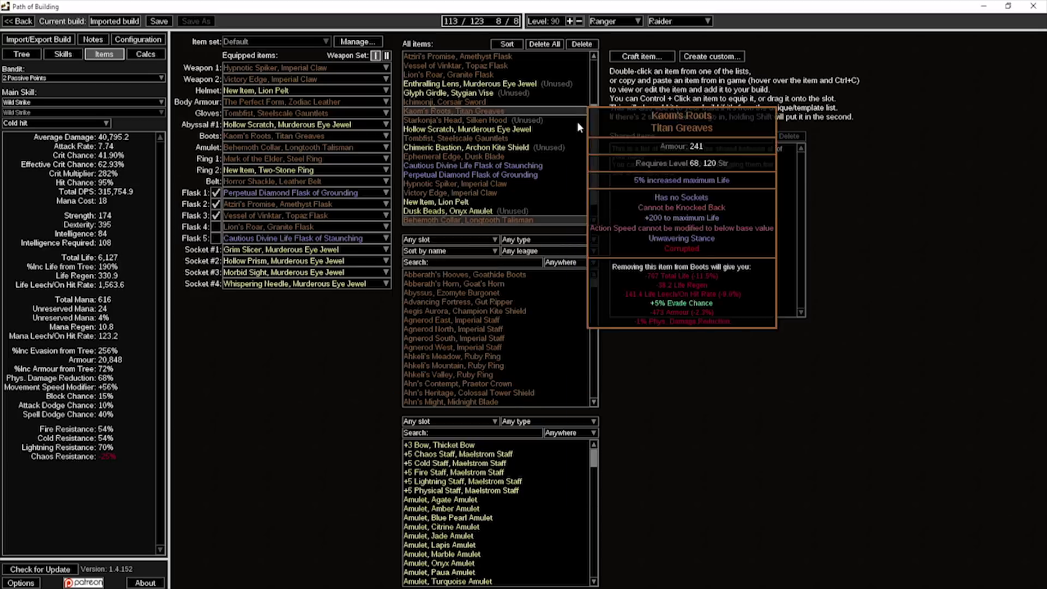
# Reopen the crafted Two-Stone Ring, change it from a Normal to a Shaper item and save it
pyautogui.scroll(-1, 545, 164)
pyautogui.doubleClick(526, 219)
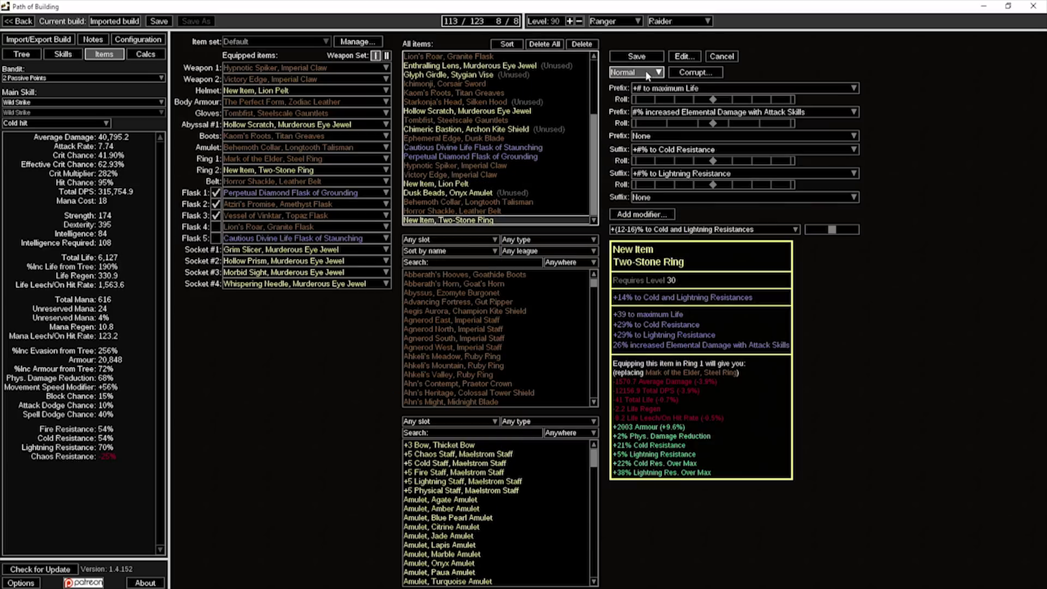
pyautogui.scroll(-1, 646, 72)
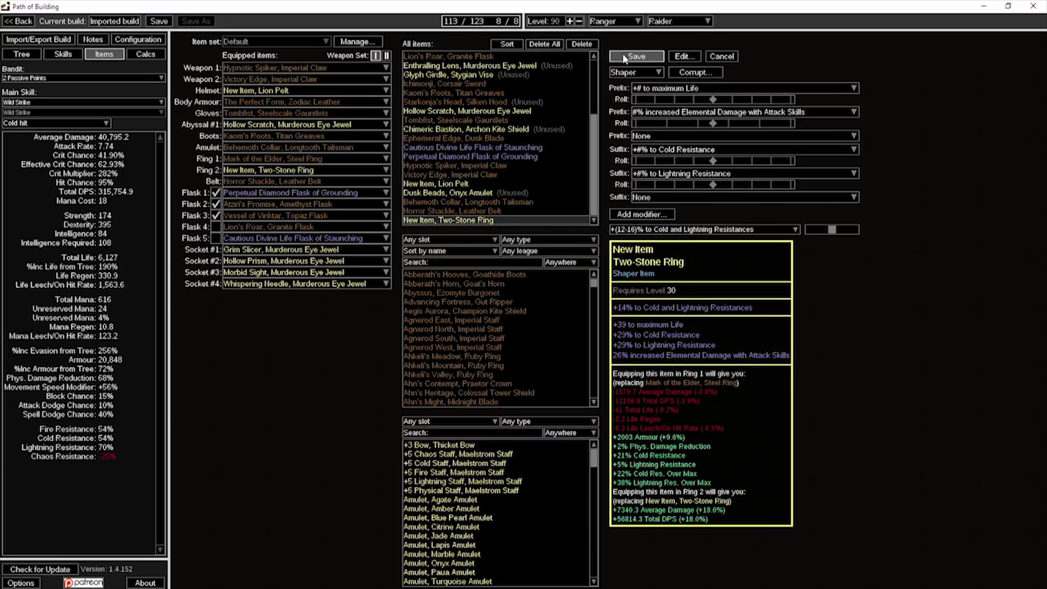
pyautogui.click(624, 57)
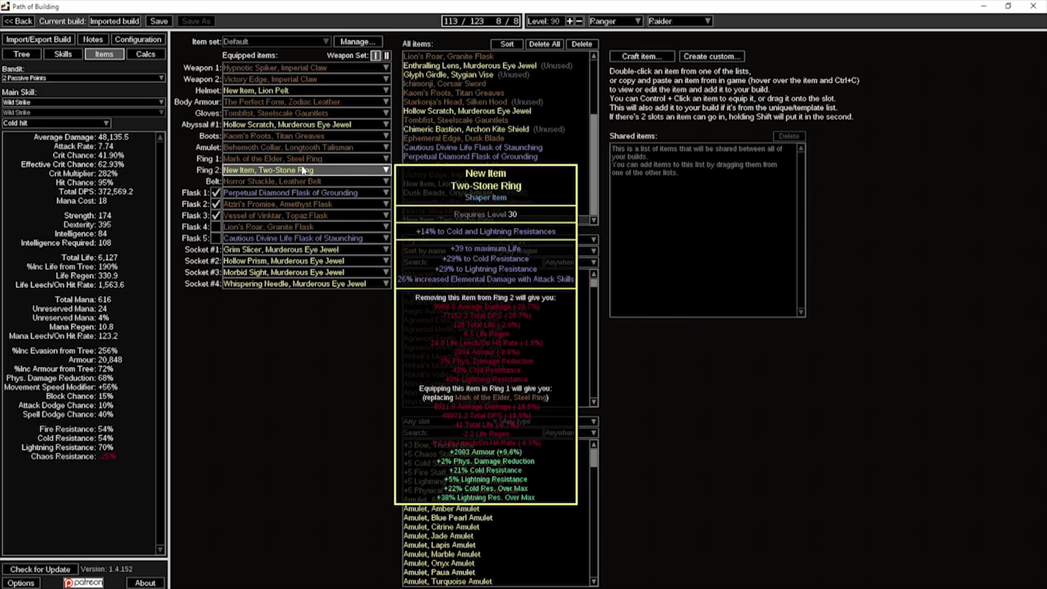
pyautogui.click(303, 171)
pyautogui.click(298, 386)
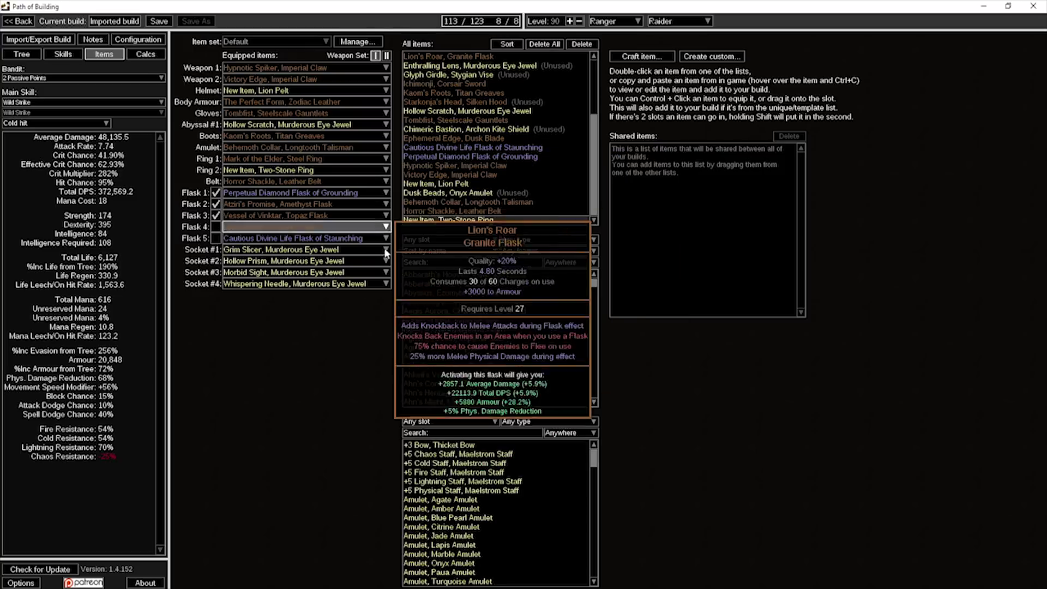
# Raise the ring's Cold and Lightning Resistance suffixes to 44% each and its implicit resistances to 16%, and save it
pyautogui.doubleClick(504, 221)
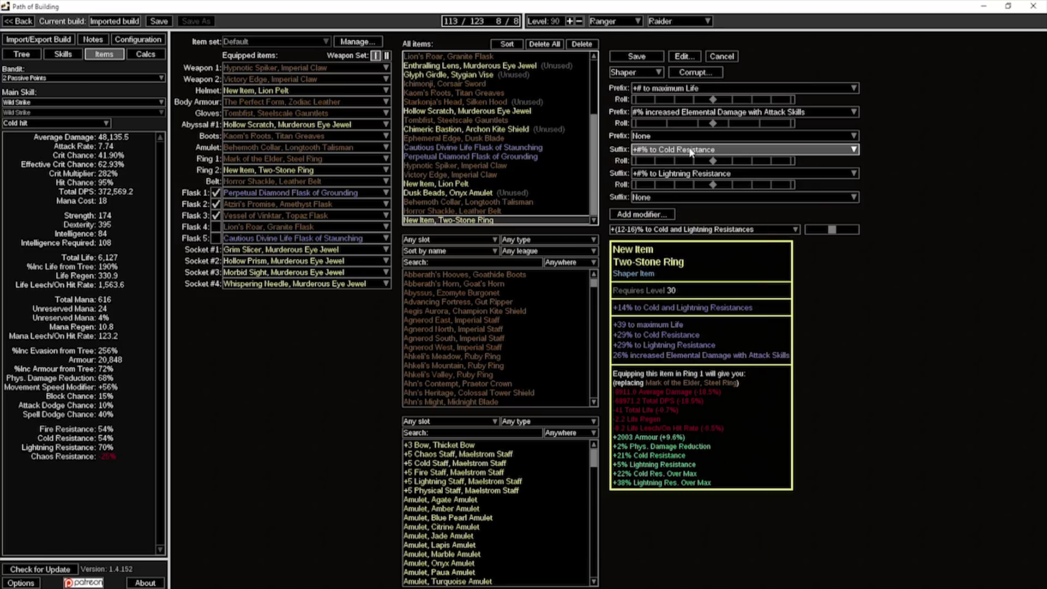
pyautogui.click(763, 161)
pyautogui.moveTo(714, 186); pyautogui.dragTo(764, 185)
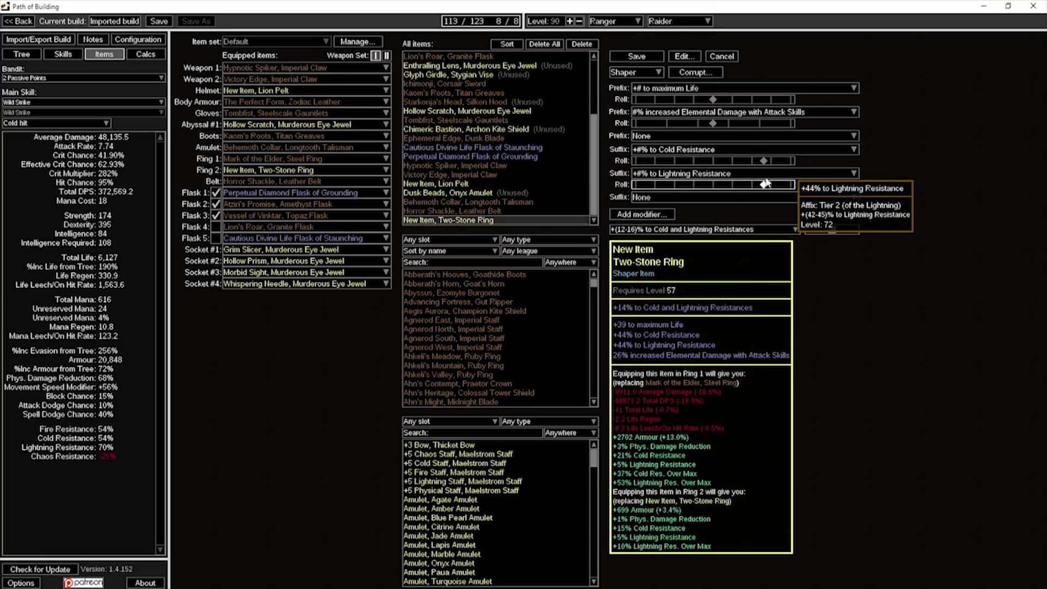
pyautogui.moveTo(834, 229); pyautogui.dragTo(855, 229)
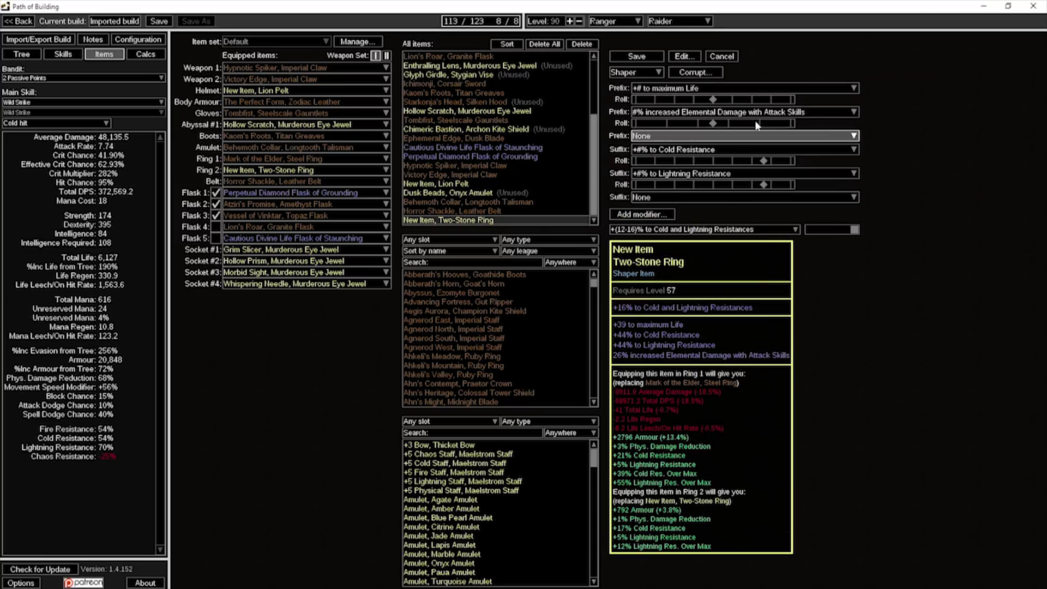
pyautogui.click(642, 60)
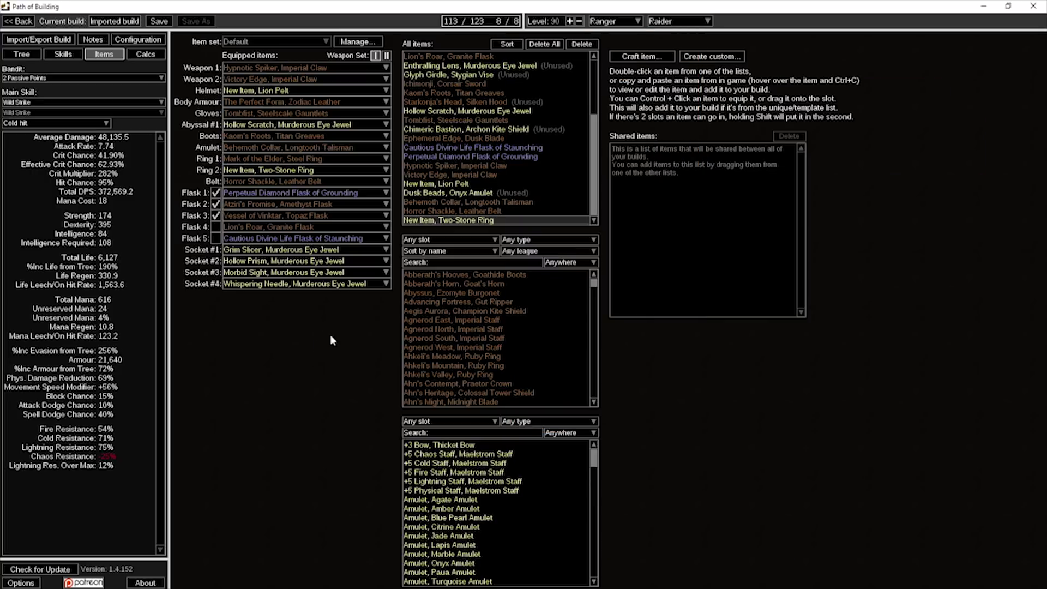
# Add a Fire Resistance suffix to the crafted Two-Stone Ring equipped in the Ring 2 slot and save the item
pyautogui.moveTo(299, 173)
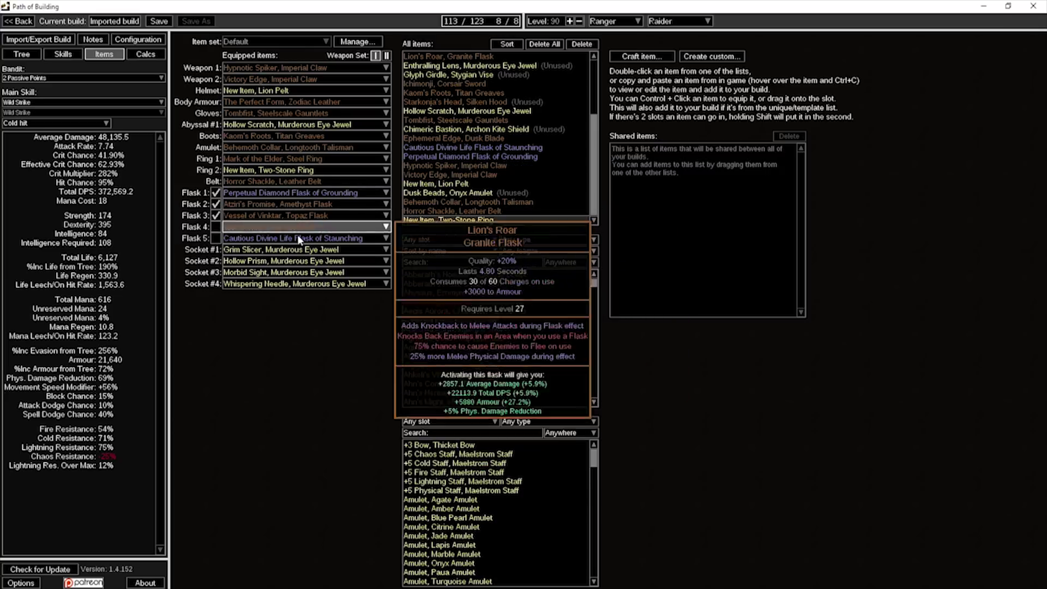
pyautogui.moveTo(298, 199)
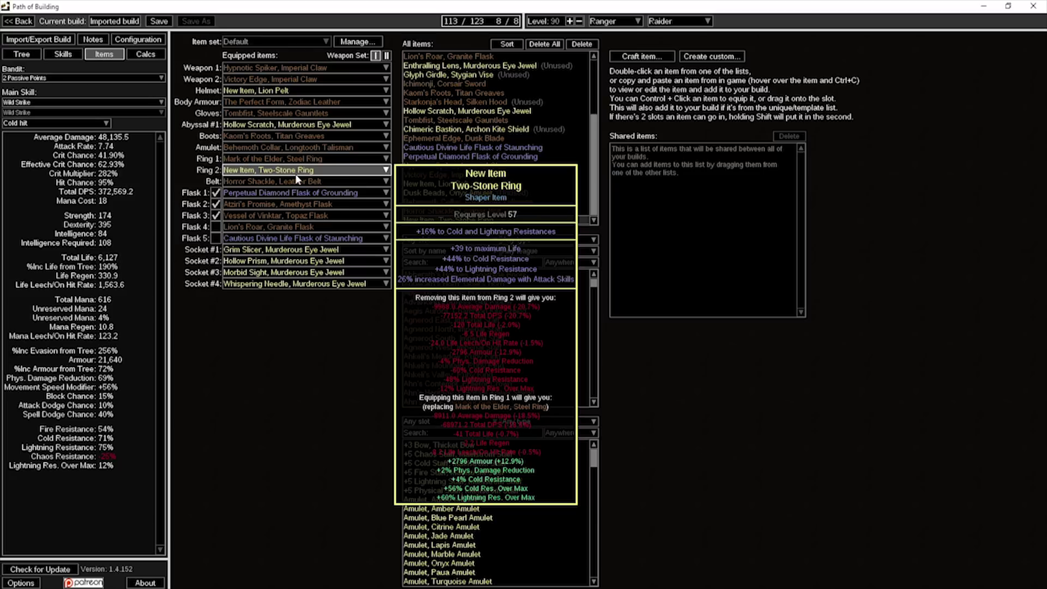
pyautogui.doubleClick(510, 221)
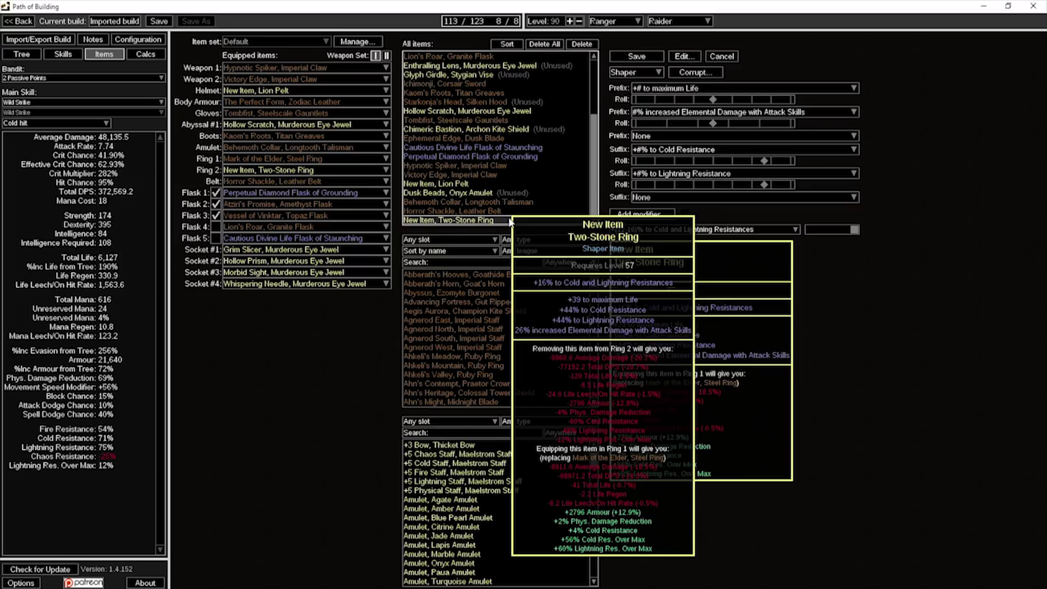
pyautogui.click(695, 197)
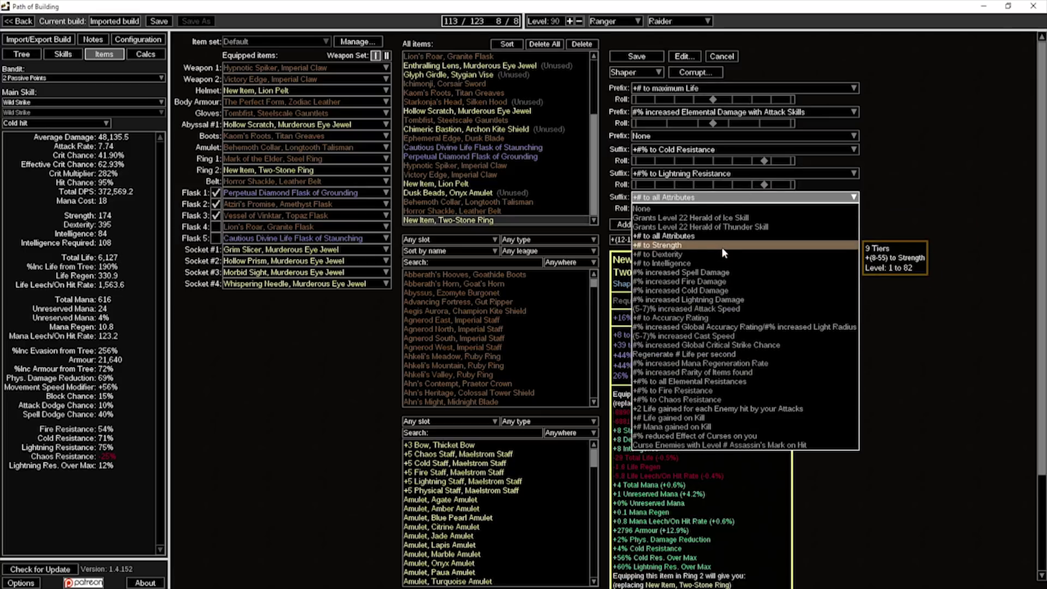
pyautogui.click(706, 390)
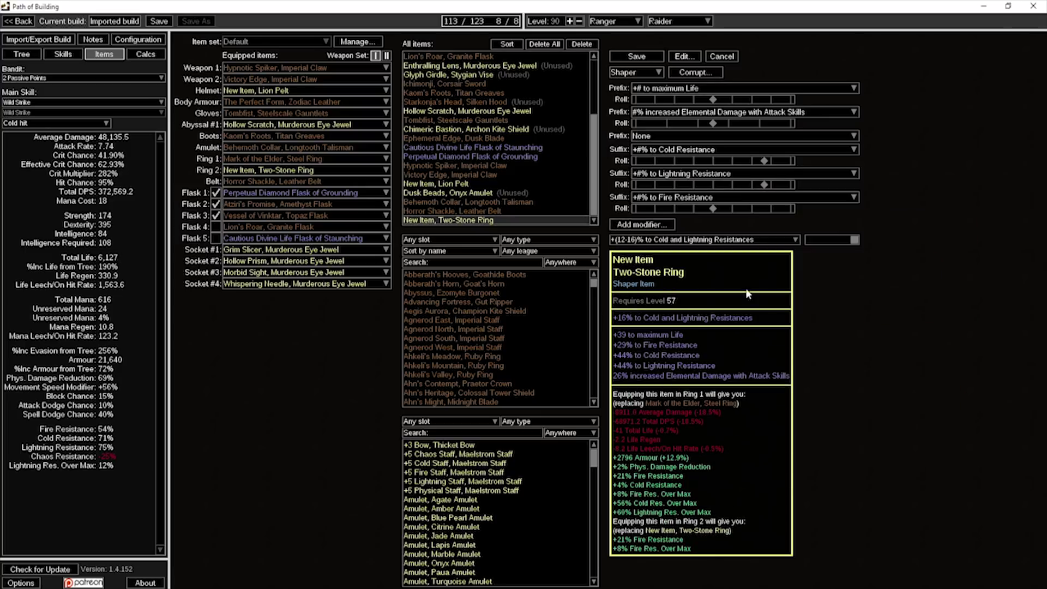
pyautogui.click(654, 57)
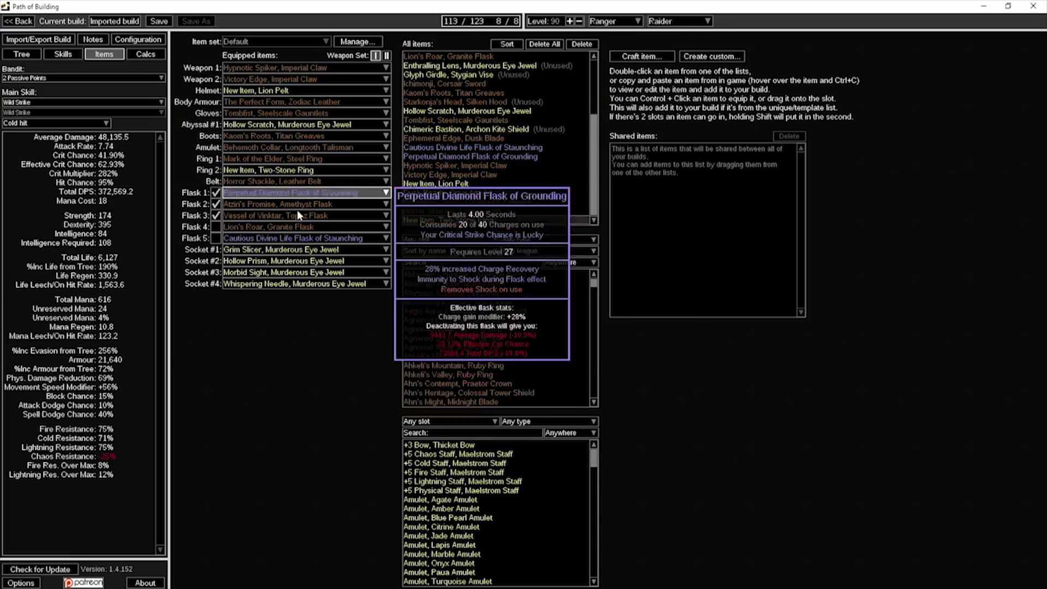
# Show the passive tree and set the bandit reward to Alira (Mana Regen, Crit Multiplier, Resists), checking it against the other options
pyautogui.click(22, 54)
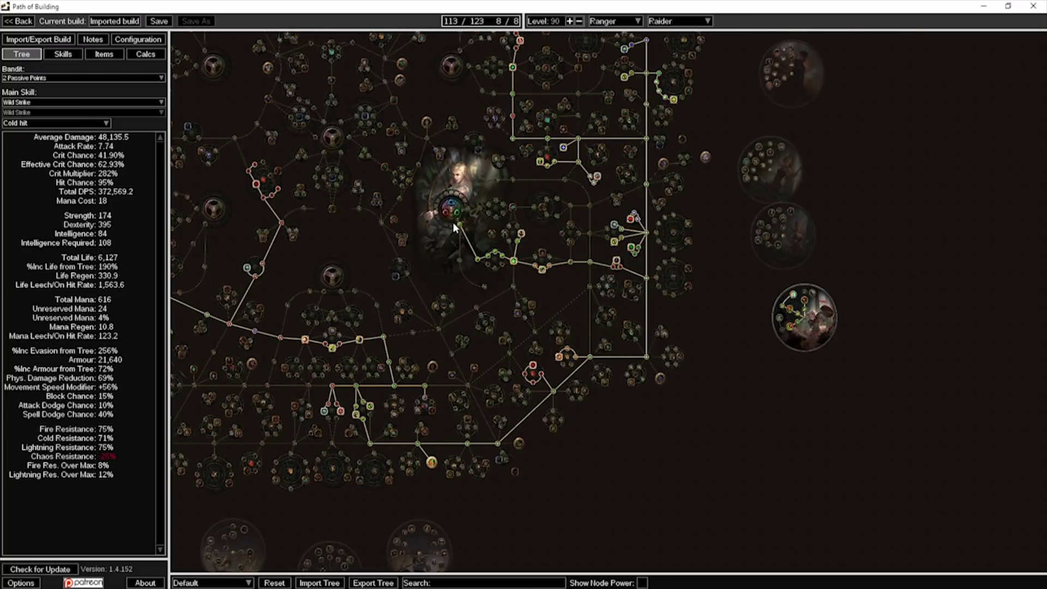
pyautogui.moveTo(450, 181); pyautogui.dragTo(548, 201)
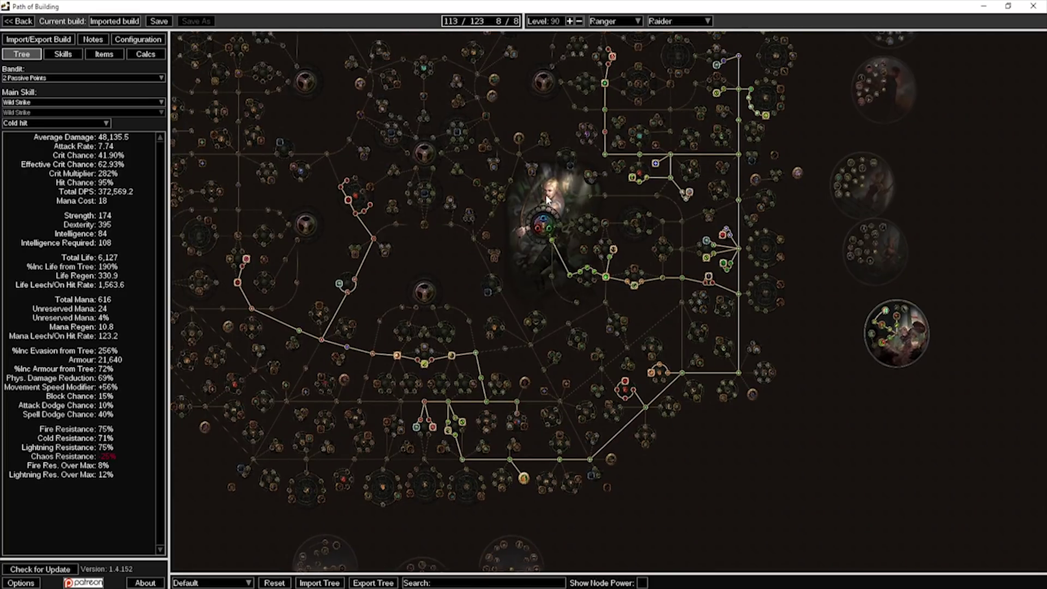
pyautogui.click(67, 77)
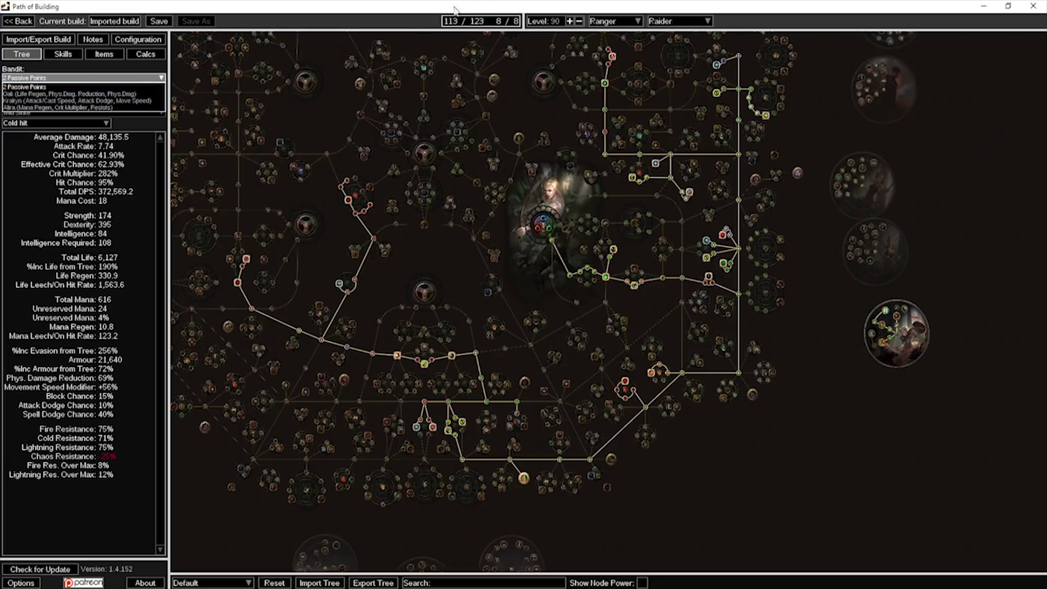
pyautogui.click(25, 88)
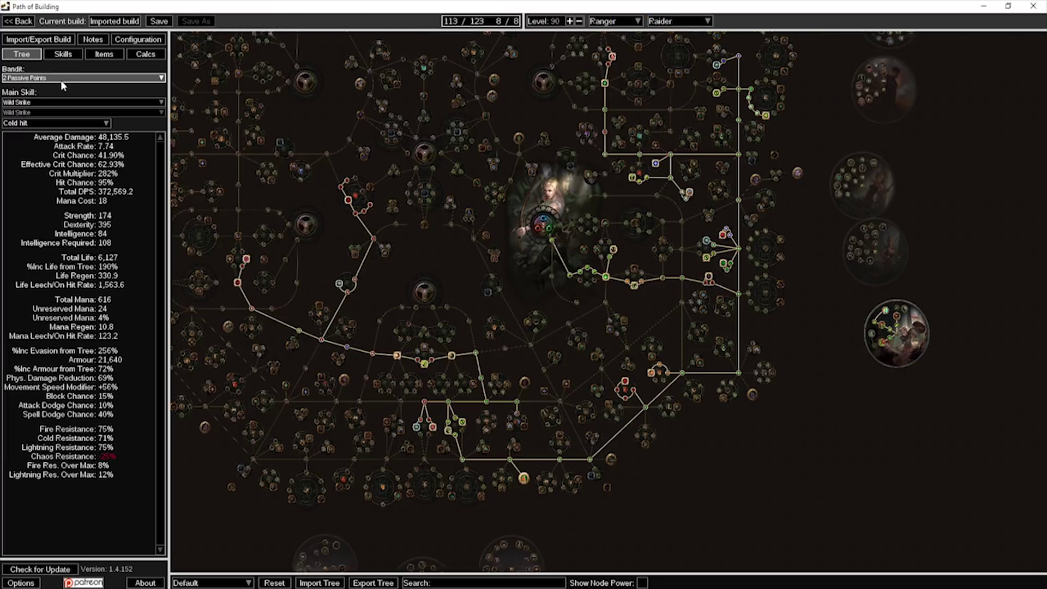
pyautogui.click(64, 78)
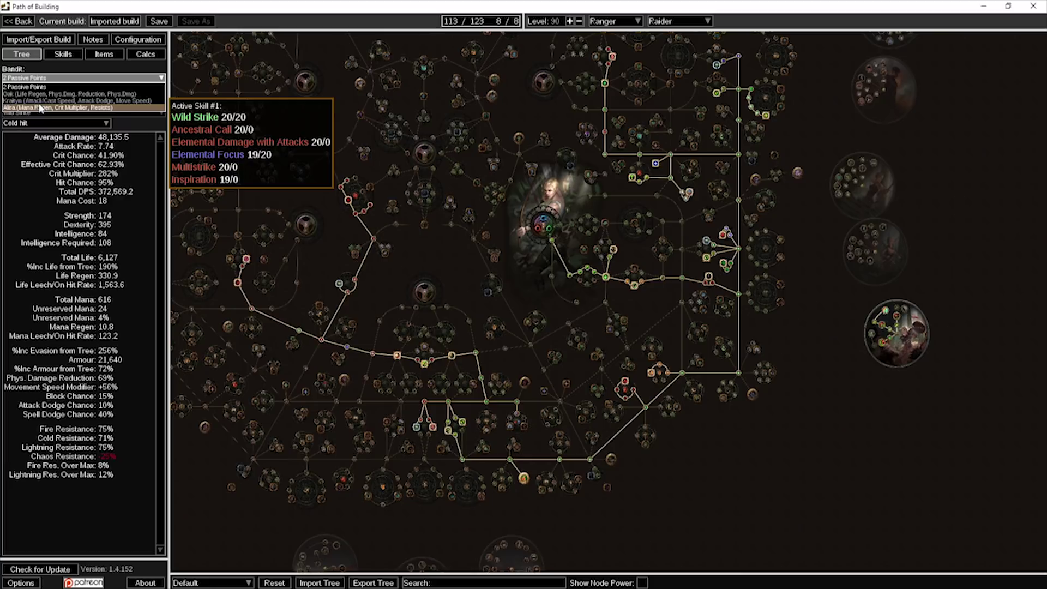
pyautogui.click(39, 108)
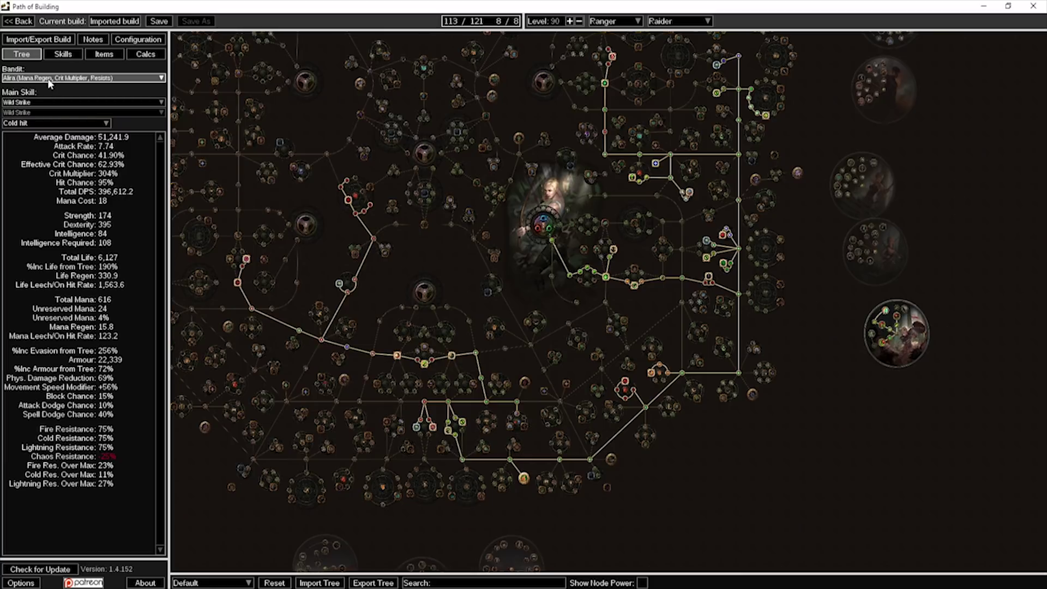
pyautogui.click(49, 79)
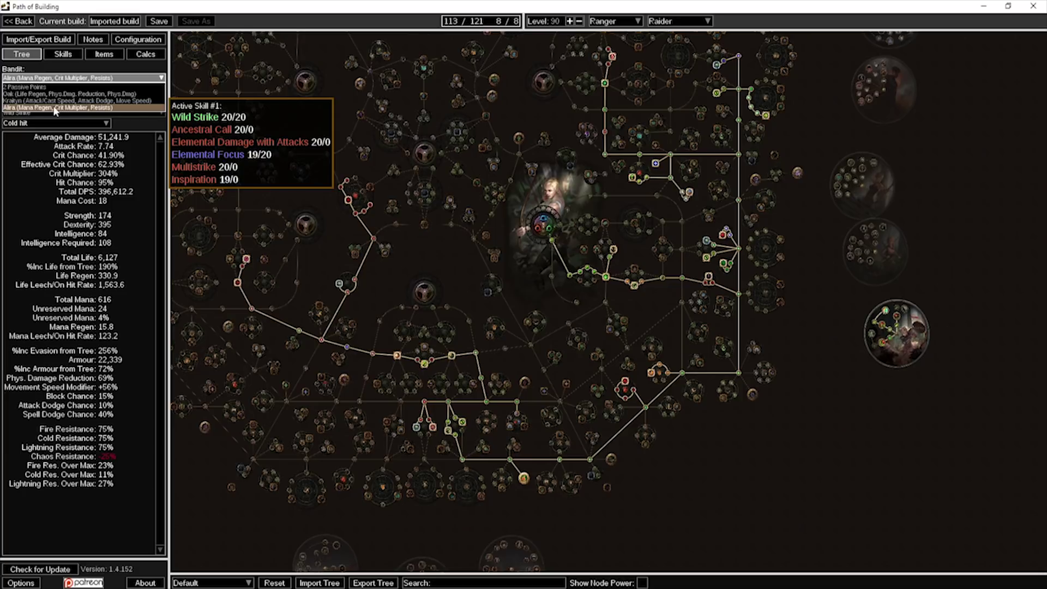
pyautogui.click(70, 108)
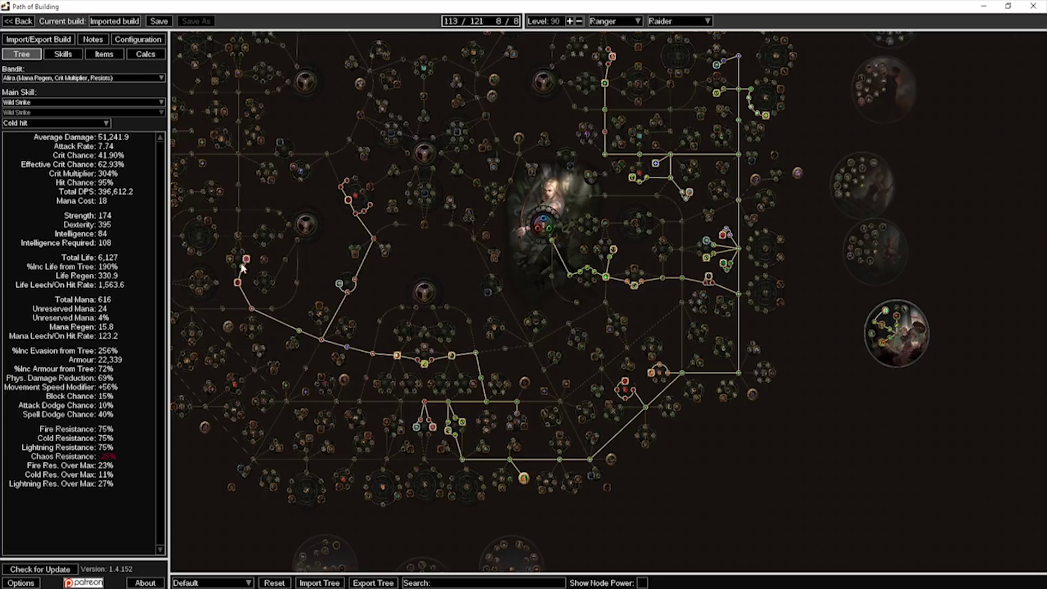
pyautogui.click(64, 78)
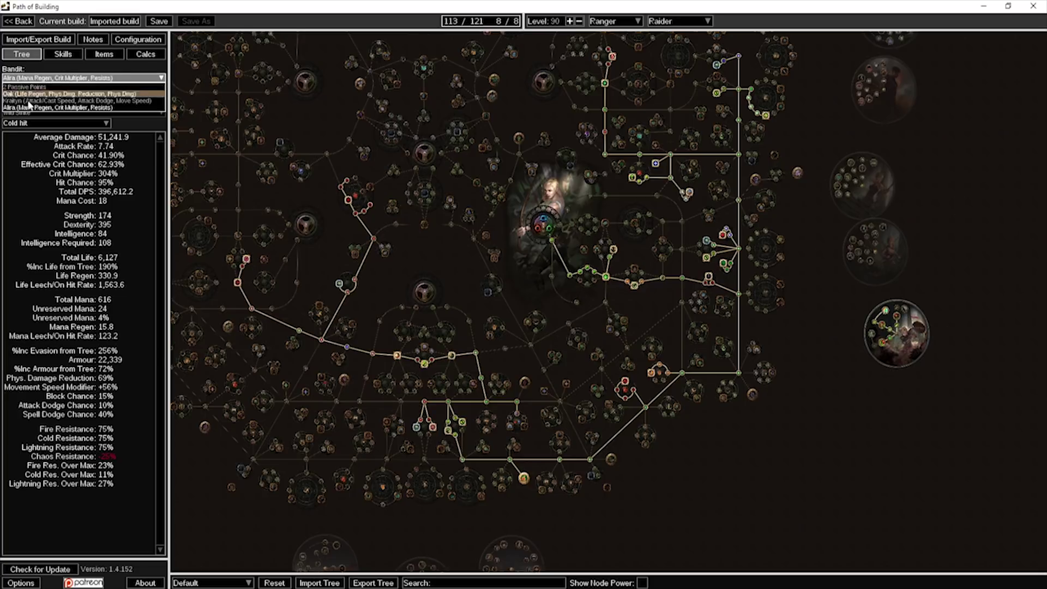
pyautogui.click(89, 76)
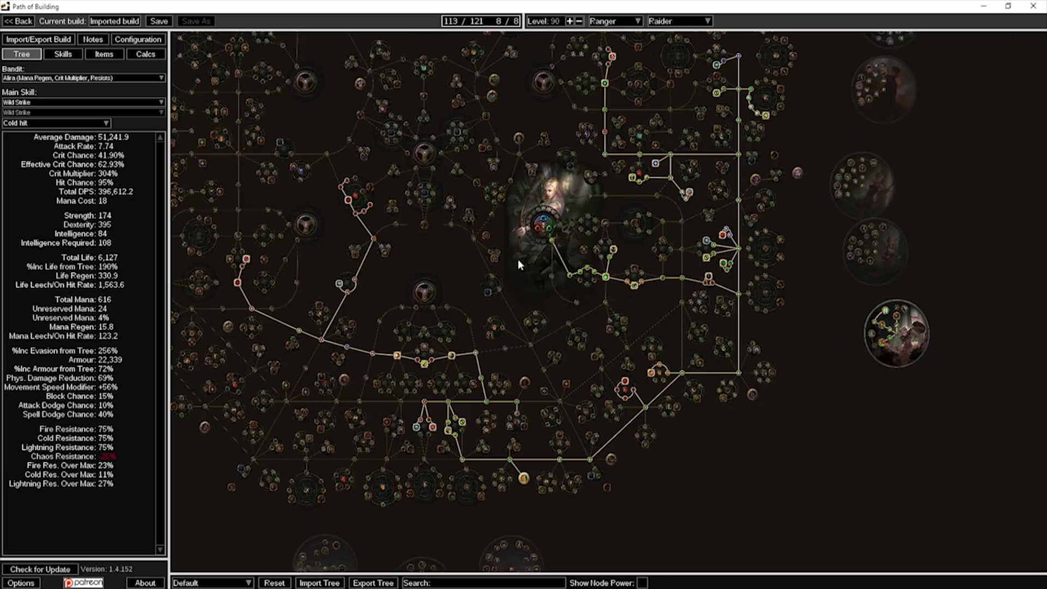
# Enable the node power display on the passive tree and look over the clusters around the Ranger's outer path
pyautogui.click(642, 582)
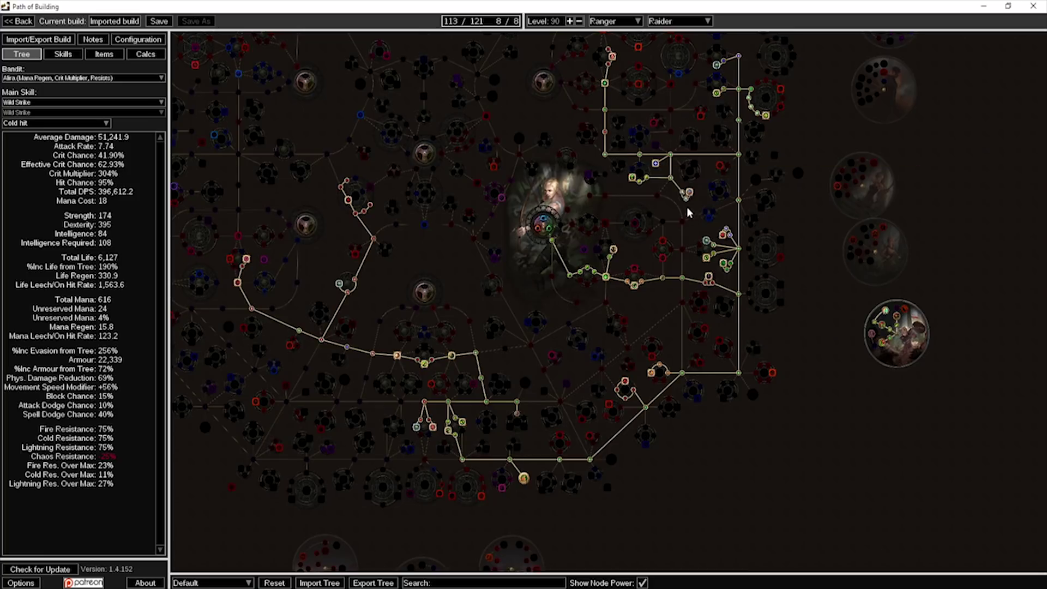
pyautogui.scroll(5, 726, 152)
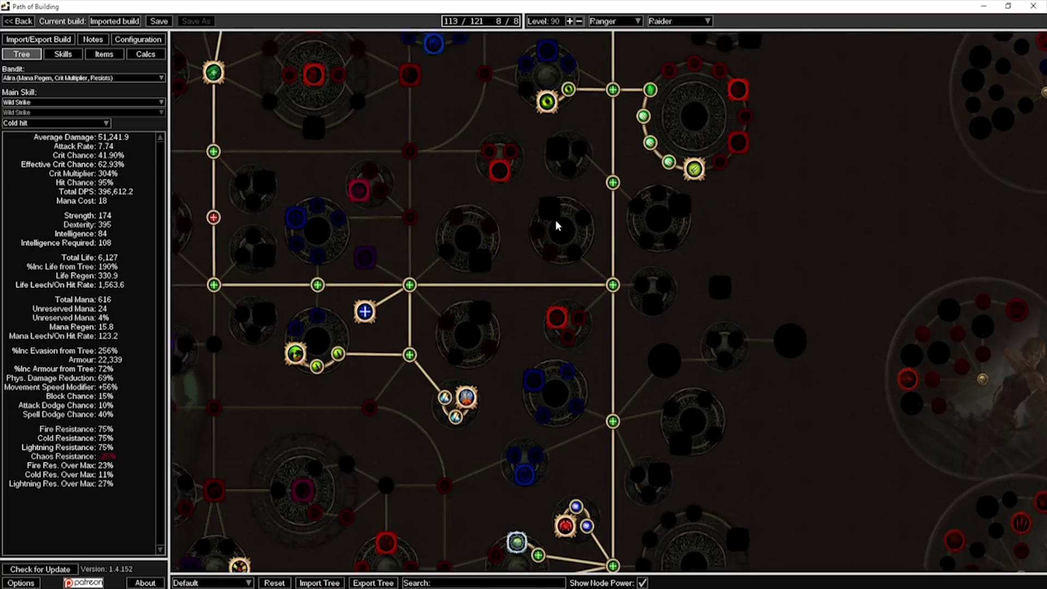
pyautogui.scroll(-5, 556, 224)
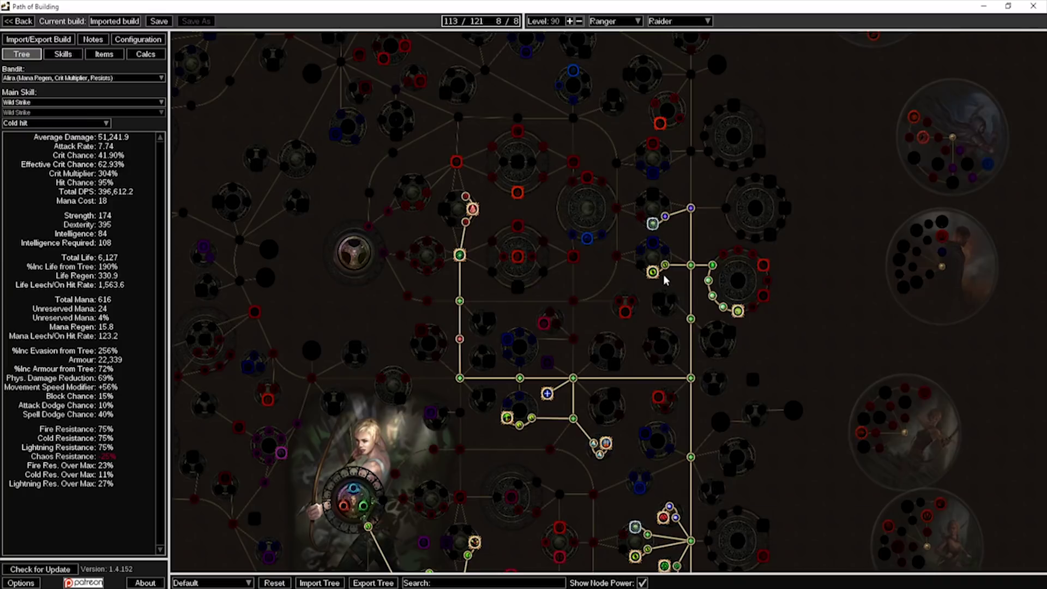
pyautogui.moveTo(608, 272); pyautogui.dragTo(581, 191)
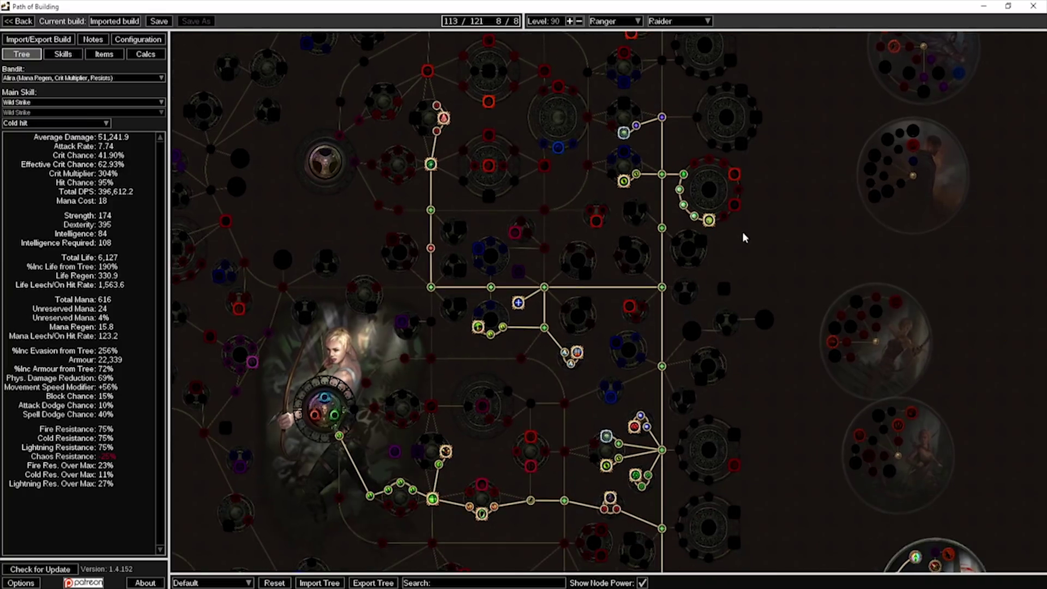
# Allocate the claw wheel notable just below Claws of the Magpie and unallocate the two-point Dexterity dead-end branch in the lower tree
pyautogui.scroll(3, 725, 228)
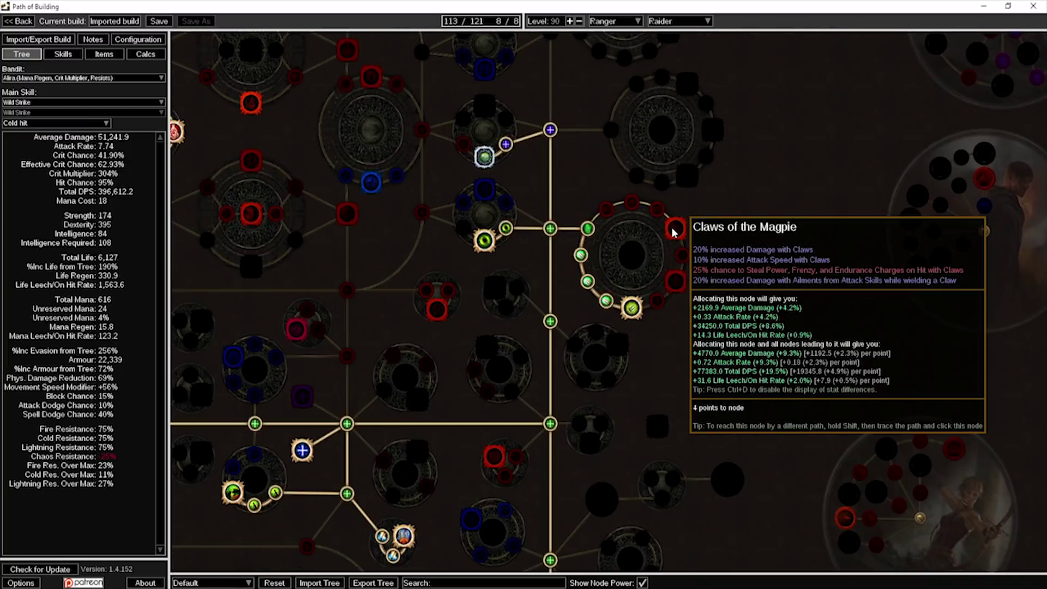
pyautogui.click(676, 281)
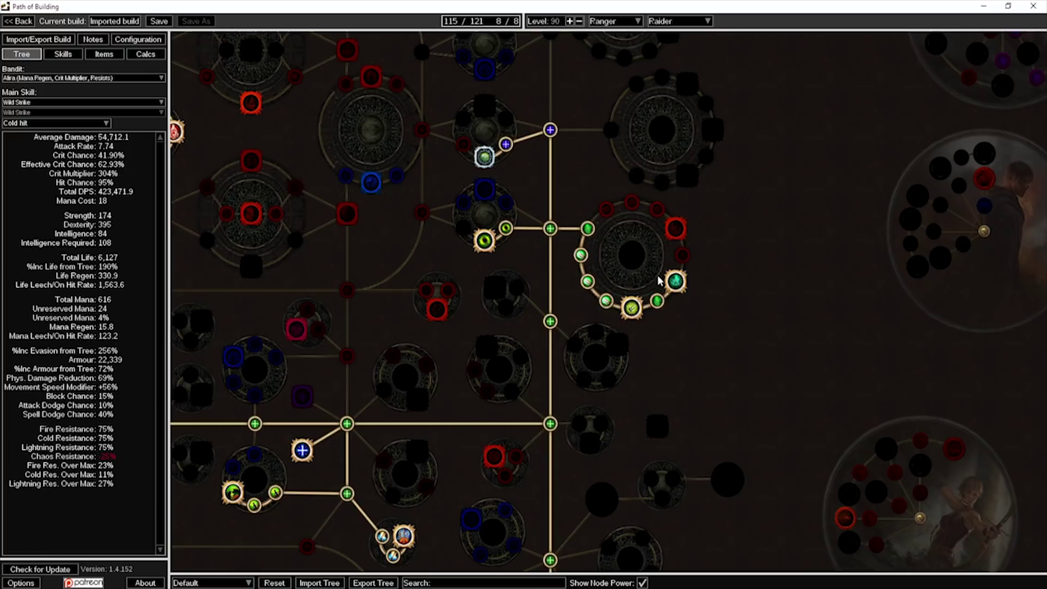
pyautogui.moveTo(681, 229); pyautogui.dragTo(548, 418)
pyautogui.click(545, 415)
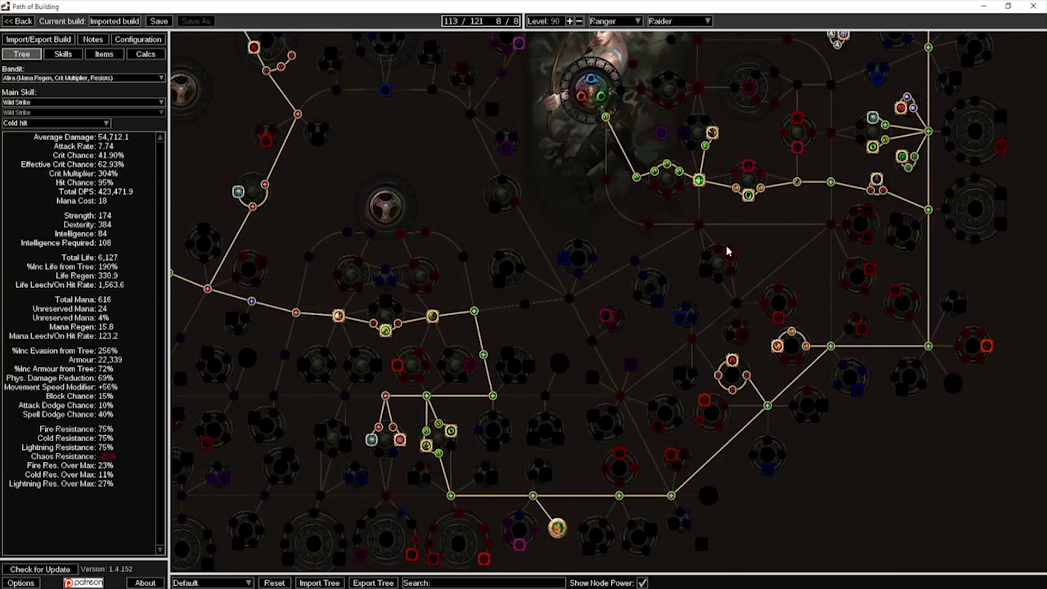
# Allocate Claws of the Magpie together with the small node leading to it in the claw wheel
pyautogui.scroll(3, 727, 251)
pyautogui.scroll(2, 636, 195)
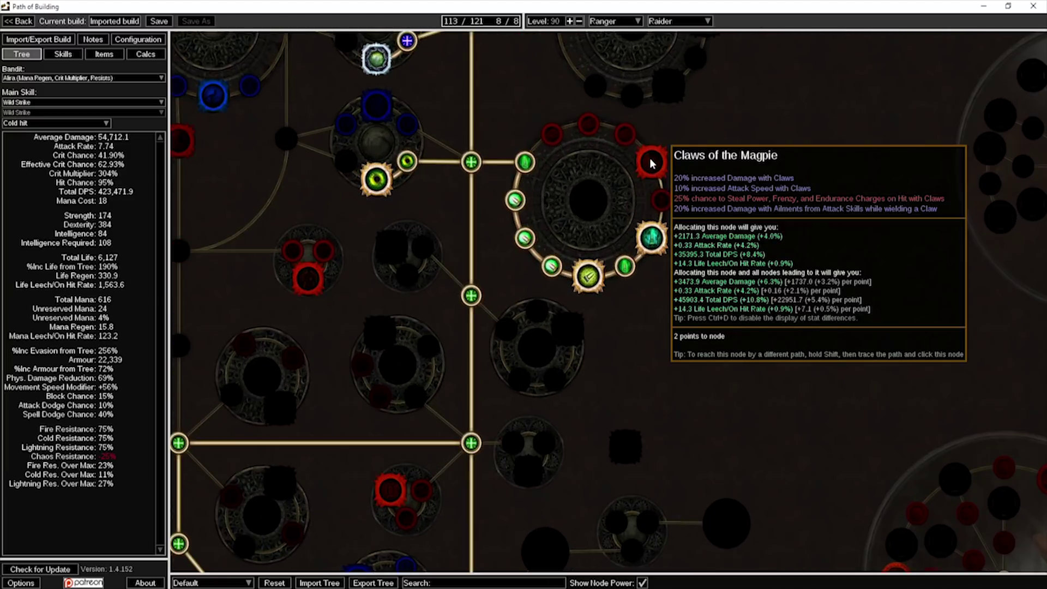
pyautogui.scroll(1, 652, 159)
pyautogui.moveTo(708, 224); pyautogui.dragTo(705, 251)
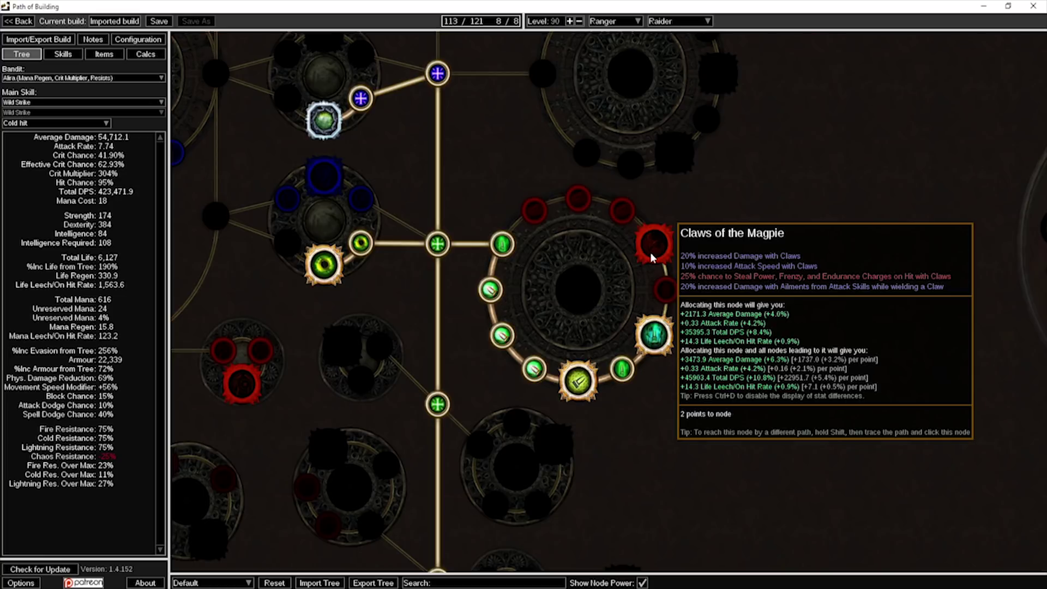
pyautogui.click(651, 254)
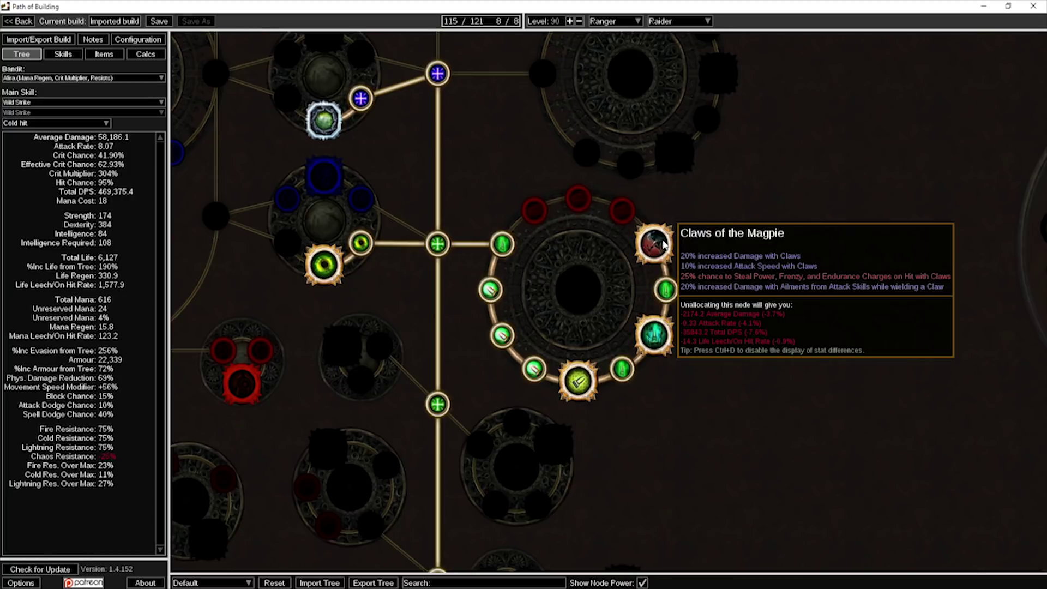
# Unallocate Claws of the Magpie and the small node leading to it
pyautogui.scroll(-2, 664, 244)
pyautogui.click(664, 278)
pyautogui.scroll(-1, 484, 203)
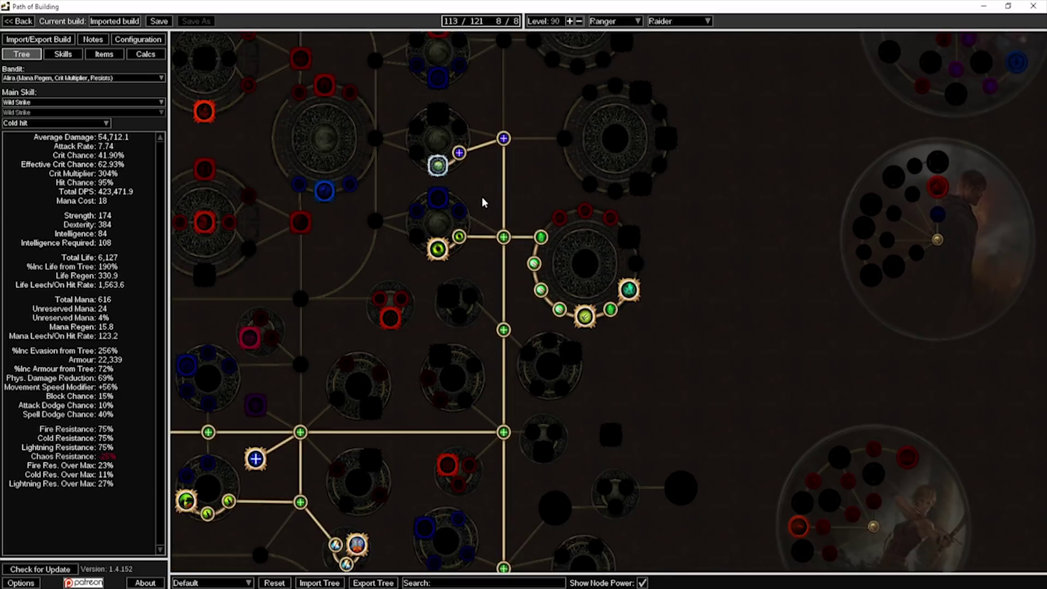
pyautogui.moveTo(485, 203); pyautogui.dragTo(673, 172)
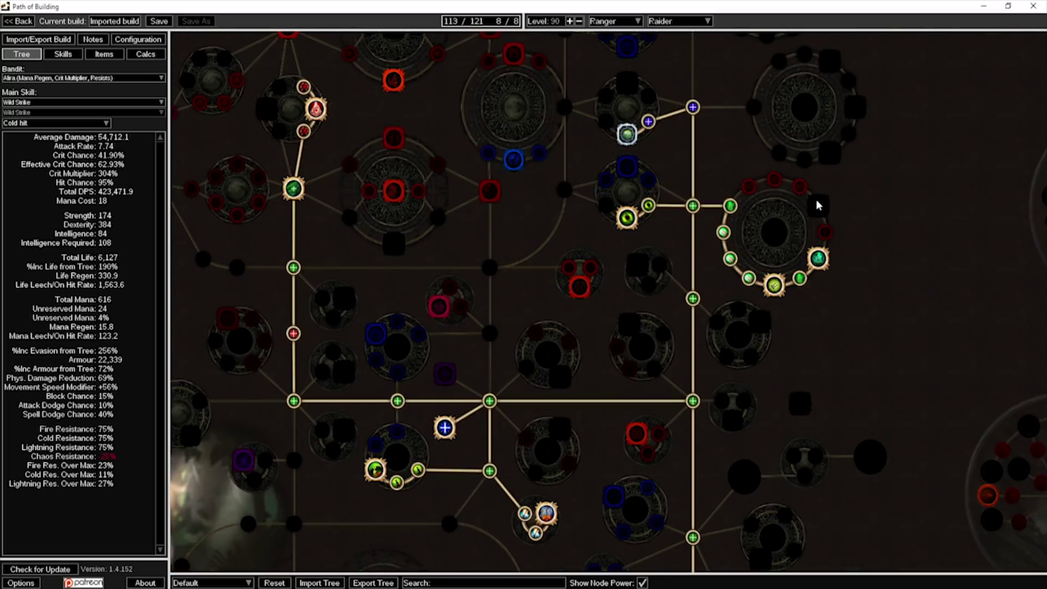
# Allocate the Dual Wield Damage and Attack Speed nodes and their notable, and unallocate Precise Interception and its two shield nodes
pyautogui.moveTo(519, 295); pyautogui.dragTo(622, 221)
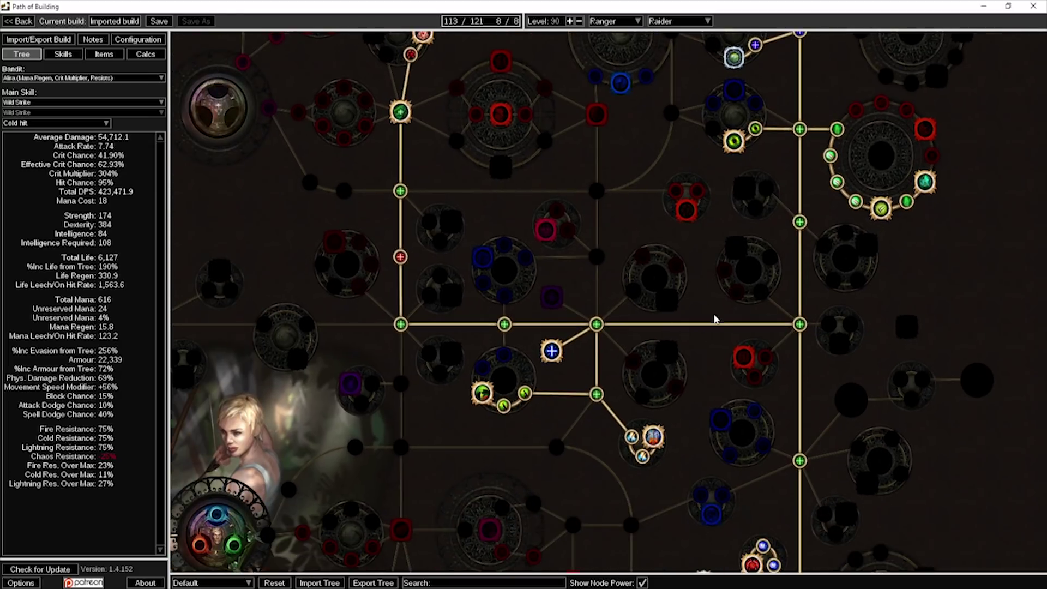
pyautogui.moveTo(716, 319); pyautogui.dragTo(656, 146)
pyautogui.moveTo(663, 256)
pyautogui.moveTo(180, 359); pyautogui.dragTo(402, 203)
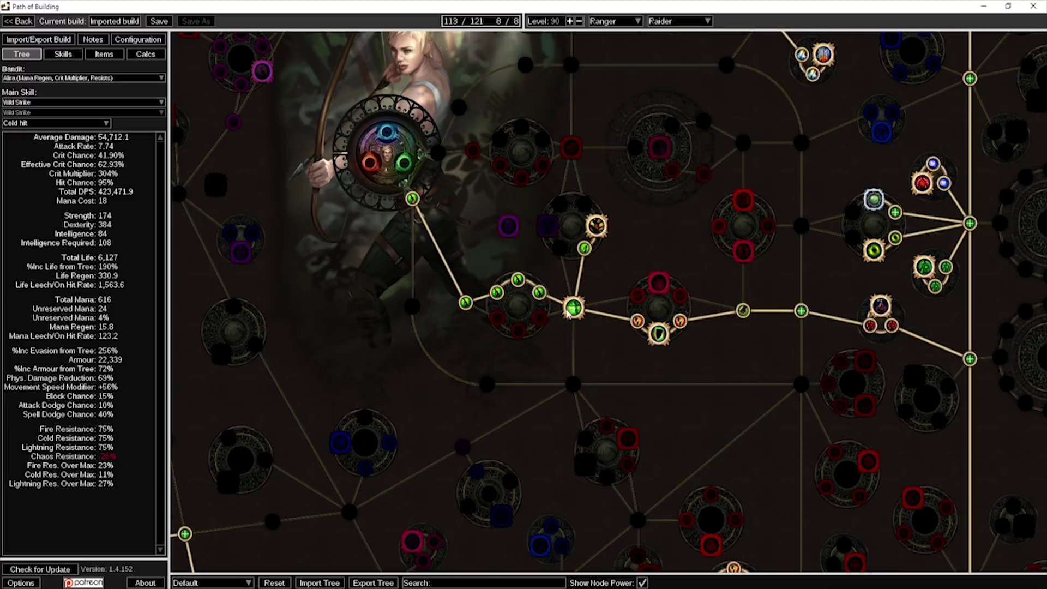
pyautogui.moveTo(578, 289); pyautogui.dragTo(467, 269)
pyautogui.moveTo(491, 206)
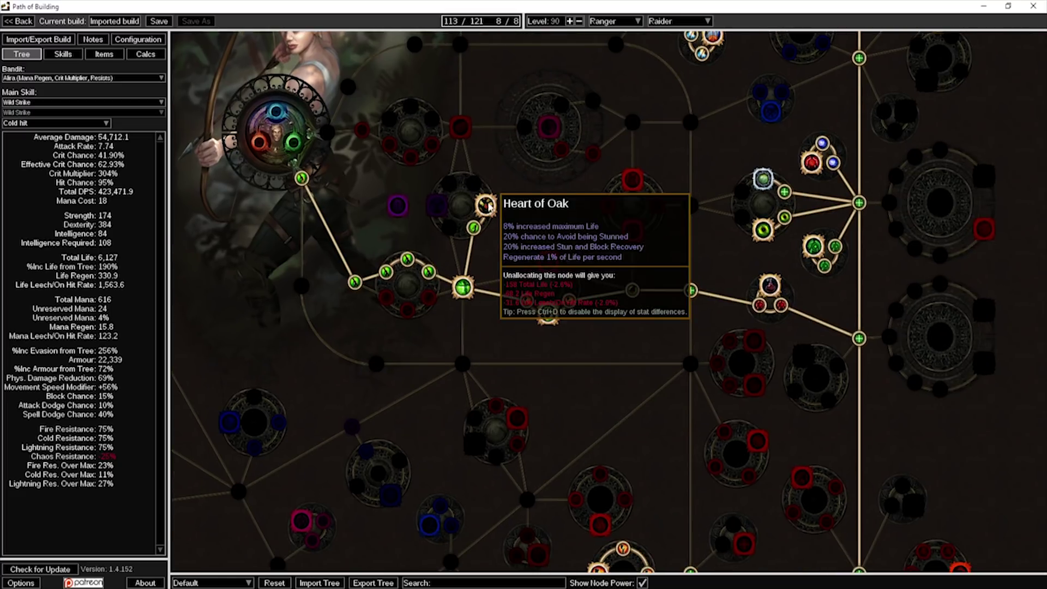
pyautogui.moveTo(499, 231); pyautogui.dragTo(438, 186)
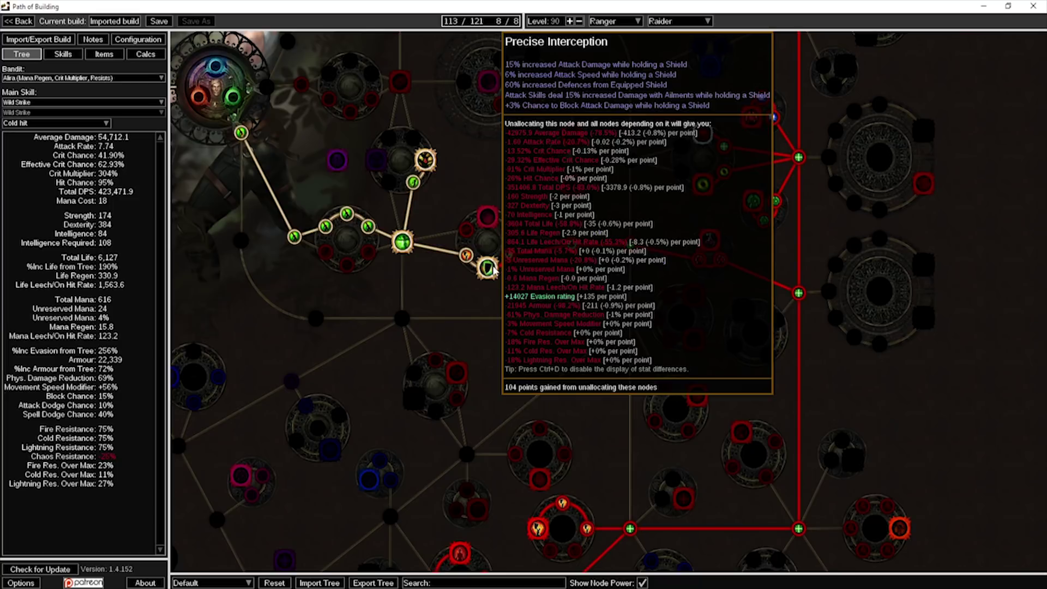
pyautogui.moveTo(475, 248)
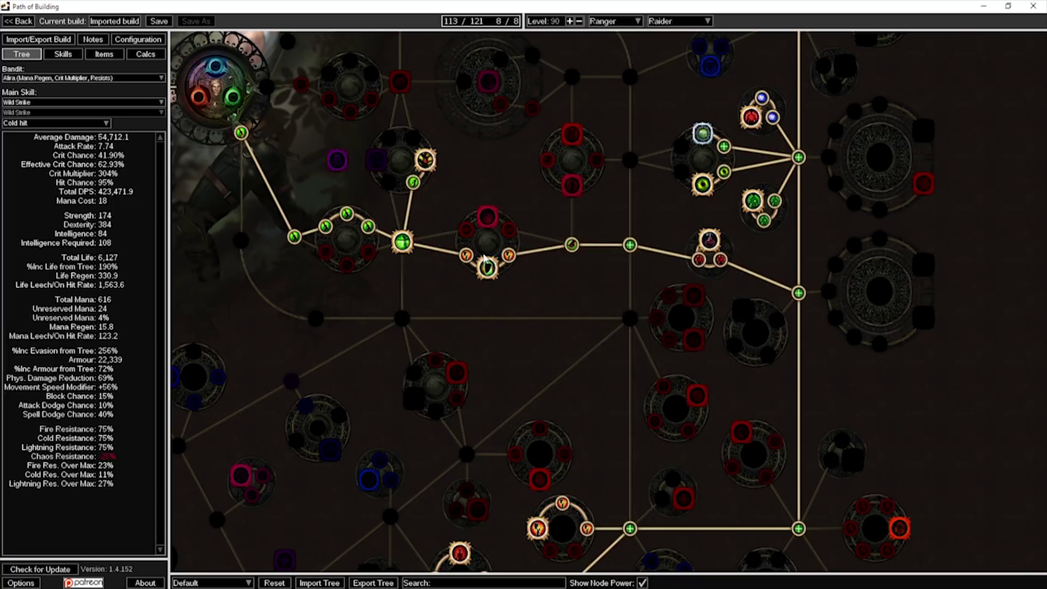
pyautogui.click(486, 218)
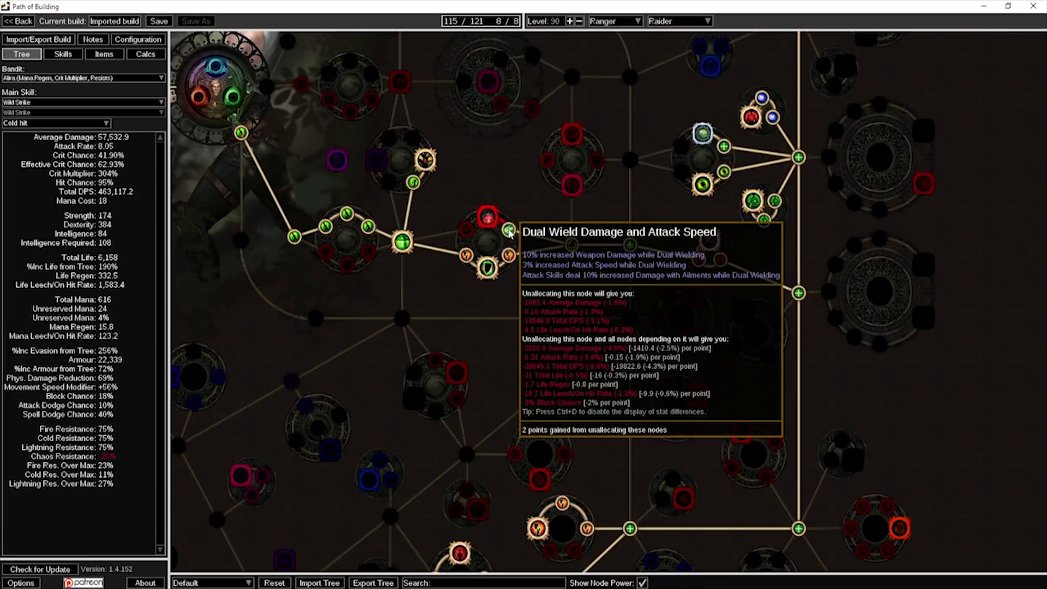
pyautogui.click(470, 229)
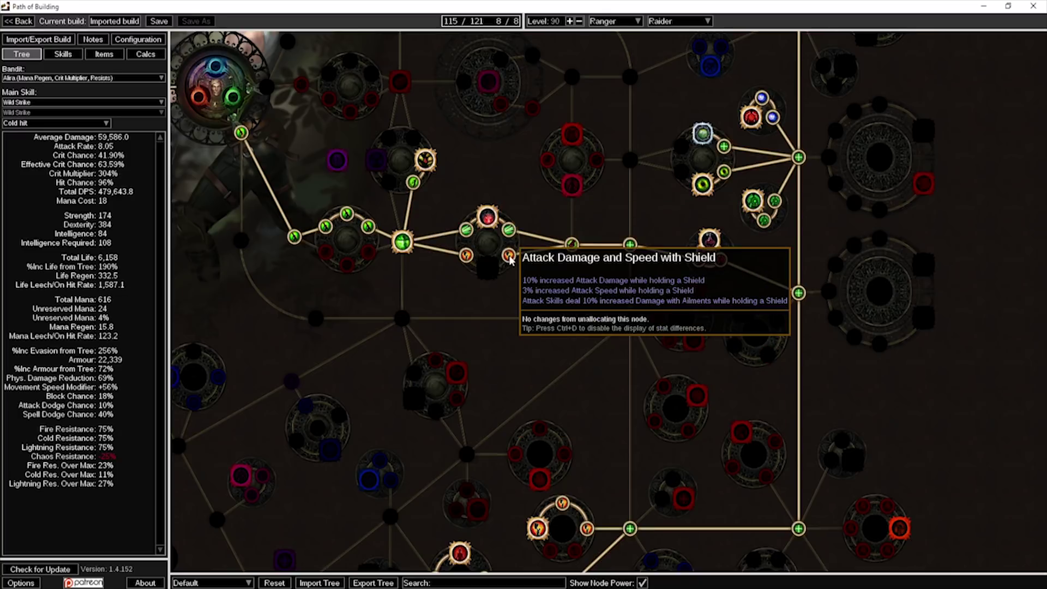
pyautogui.click(468, 258)
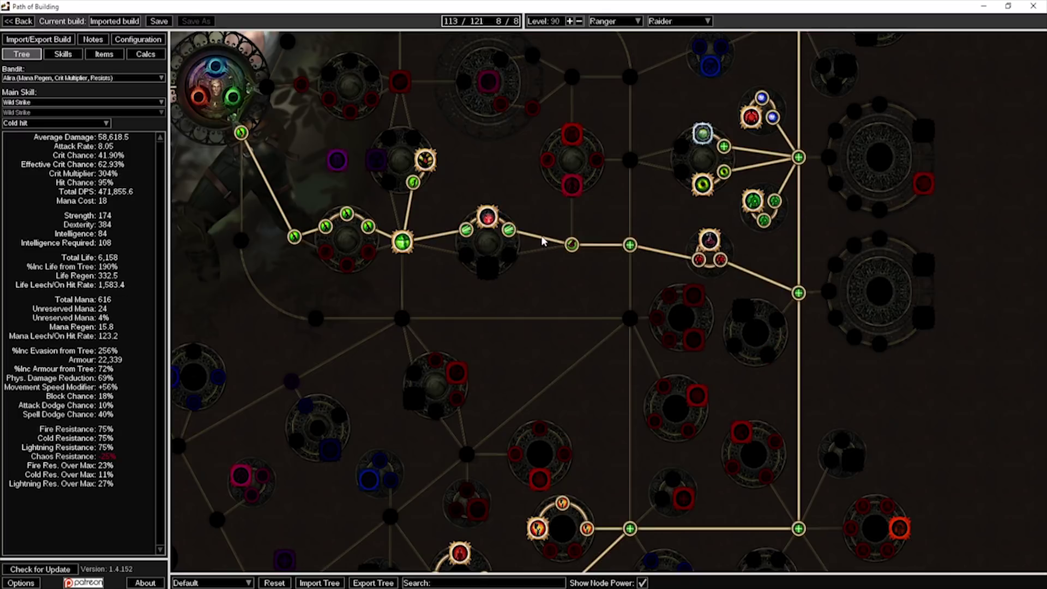
# Unallocate the three nodes of the Weapon Elemental Damage and Attack Speed with Shield cluster
pyautogui.moveTo(476, 228)
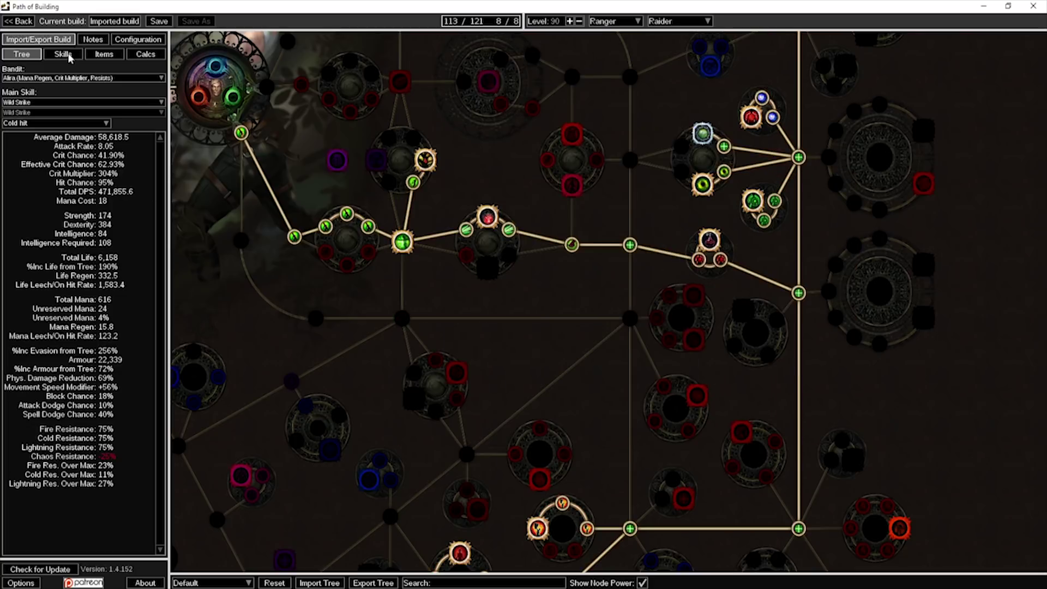
pyautogui.moveTo(550, 176); pyautogui.dragTo(494, 203)
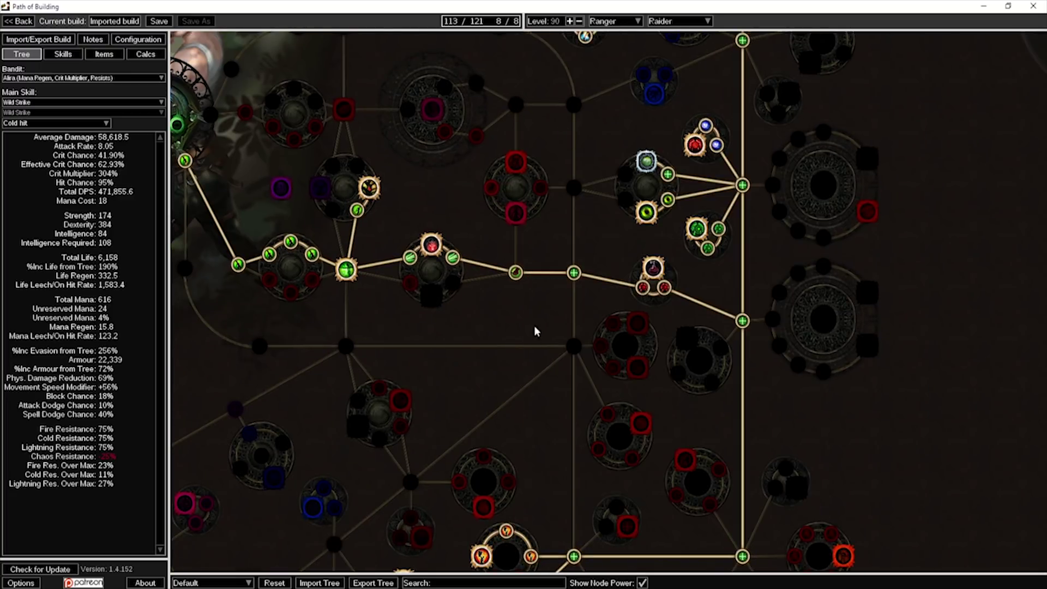
pyautogui.moveTo(555, 290); pyautogui.dragTo(455, 224)
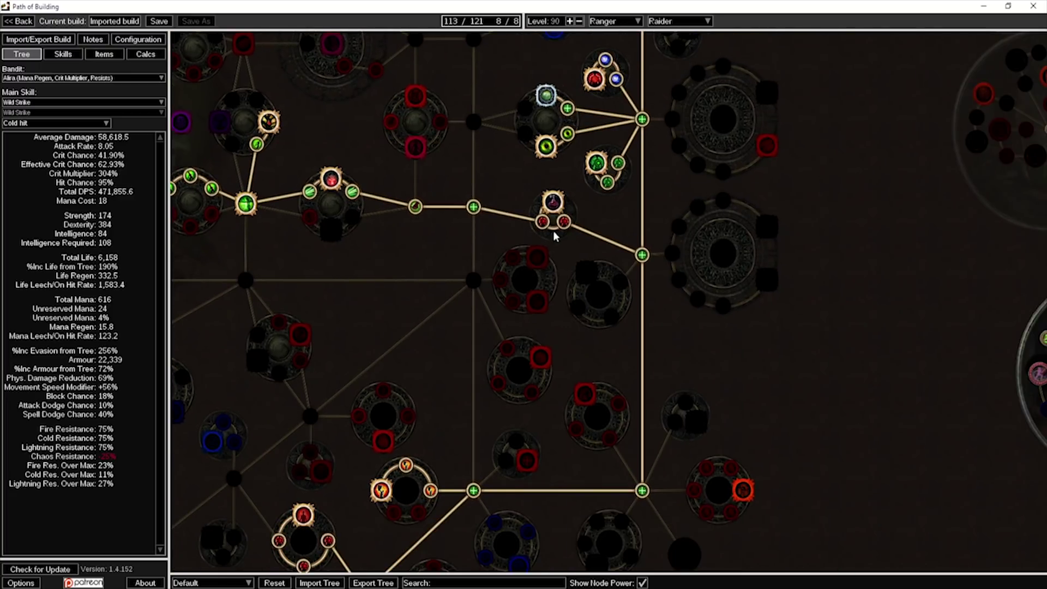
pyautogui.moveTo(594, 231); pyautogui.dragTo(561, 259)
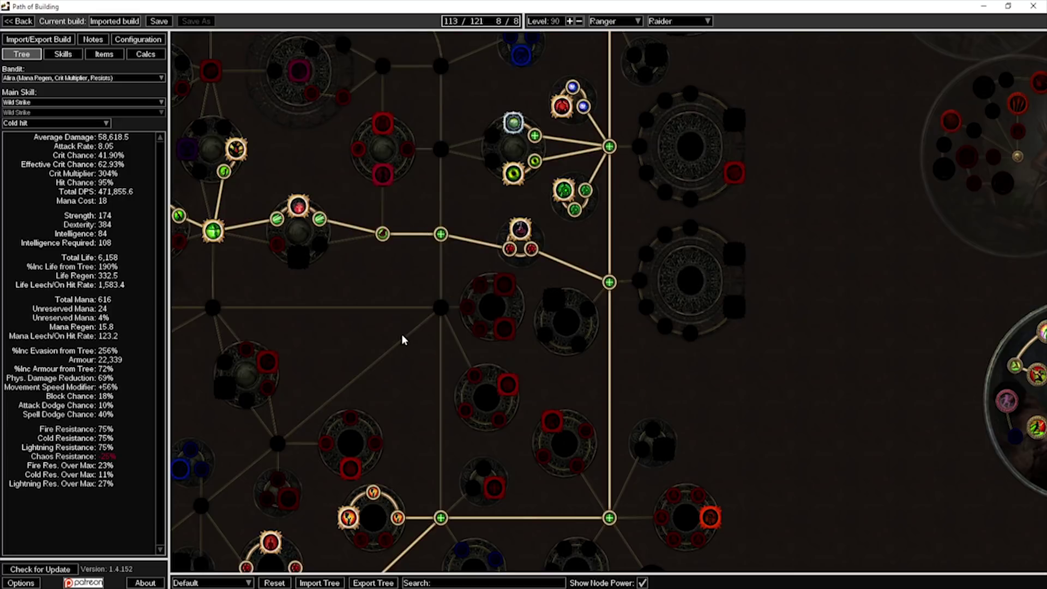
pyautogui.moveTo(567, 49); pyautogui.dragTo(560, 230)
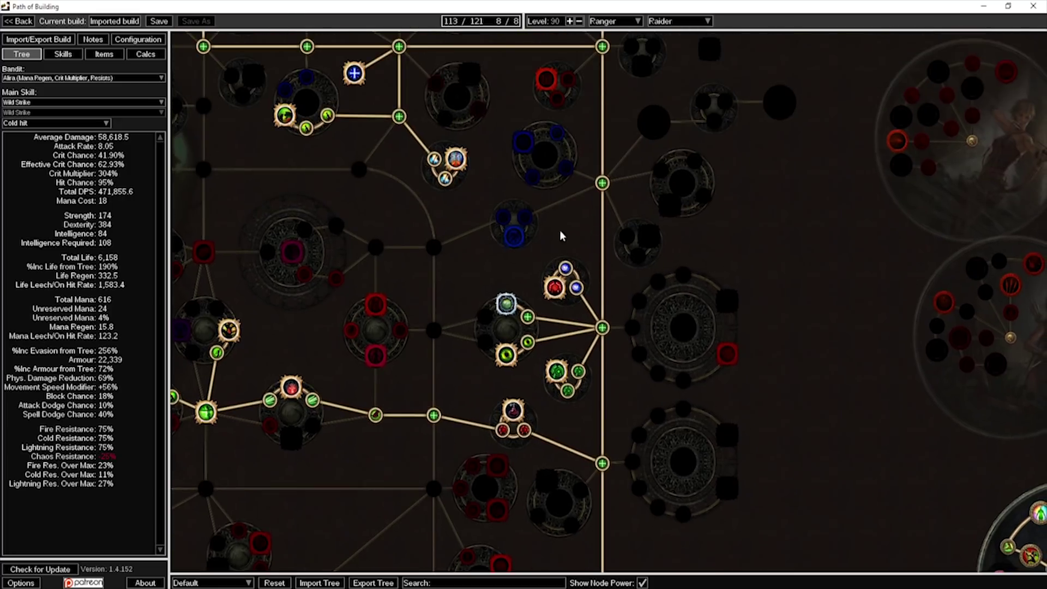
pyautogui.moveTo(390, 393); pyautogui.dragTo(529, 215)
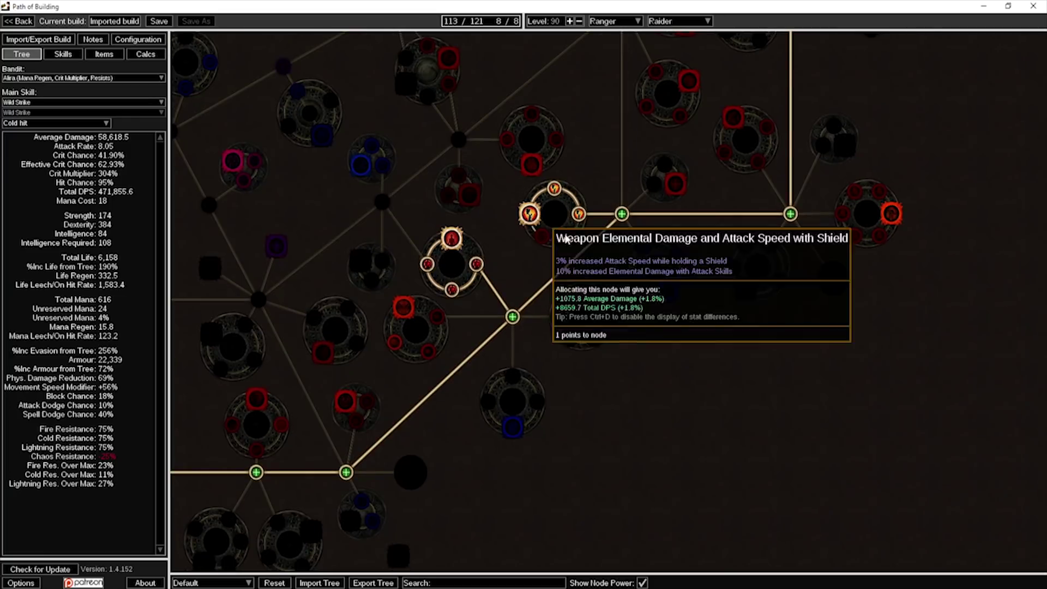
pyautogui.click(578, 217)
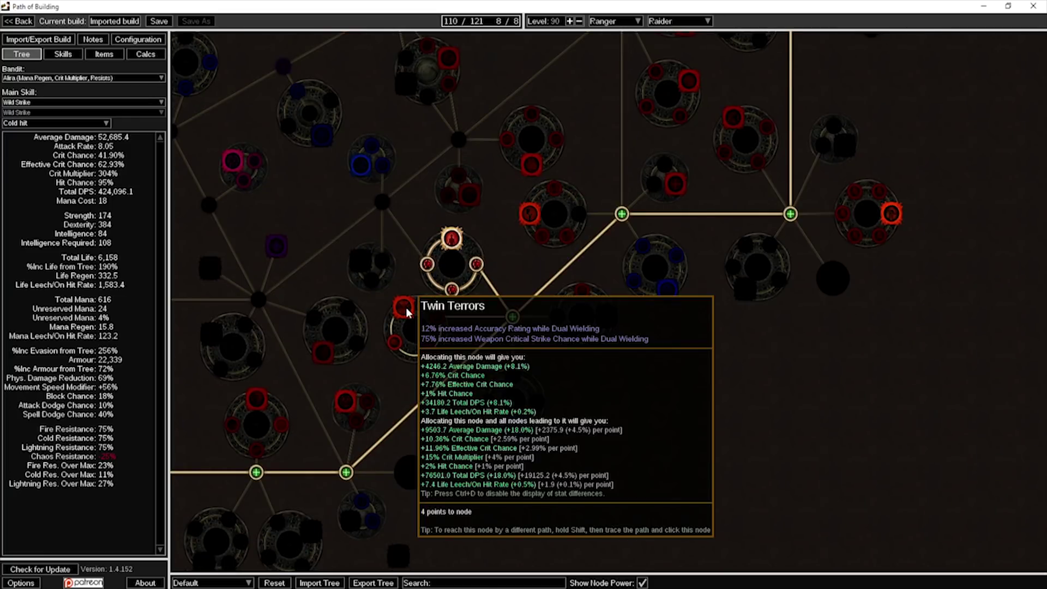
# Allocate Twin Terrors with the three dual wield nodes leading to it, toggling the cluster off and on to compare stats
pyautogui.click(406, 307)
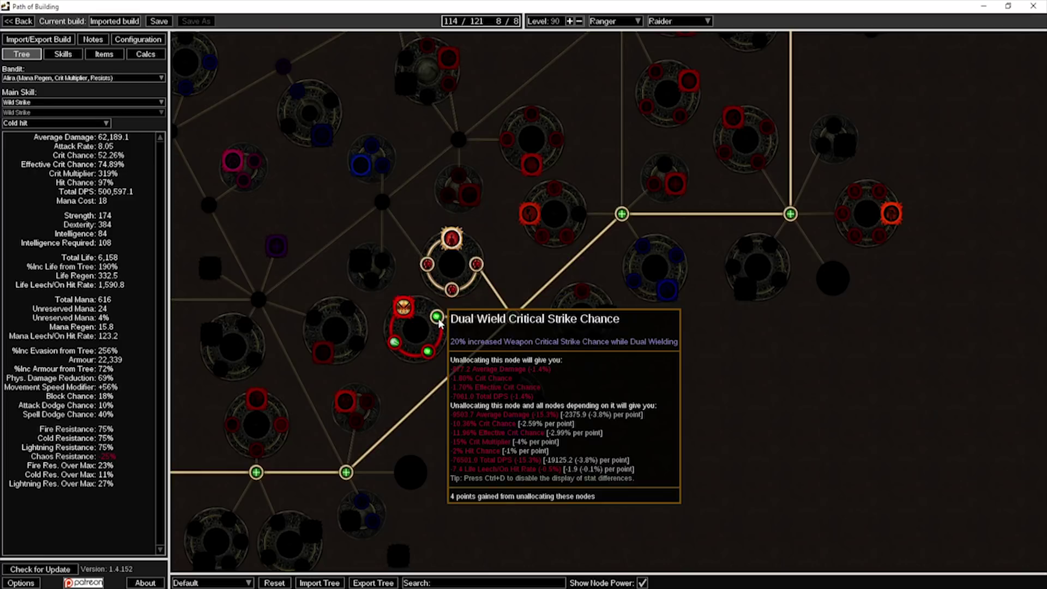
pyautogui.click(404, 308)
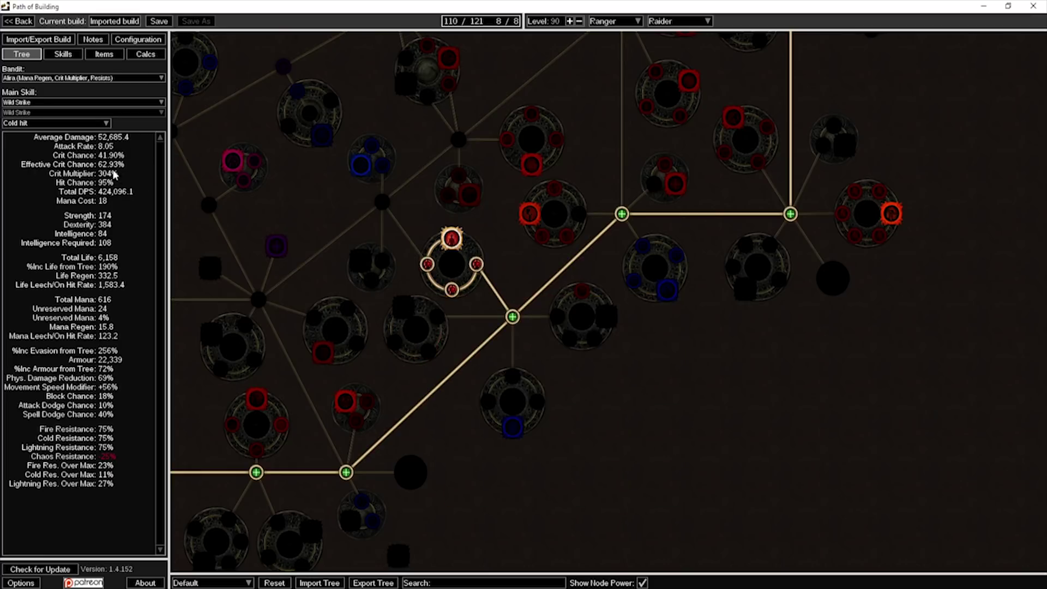
pyautogui.click(404, 307)
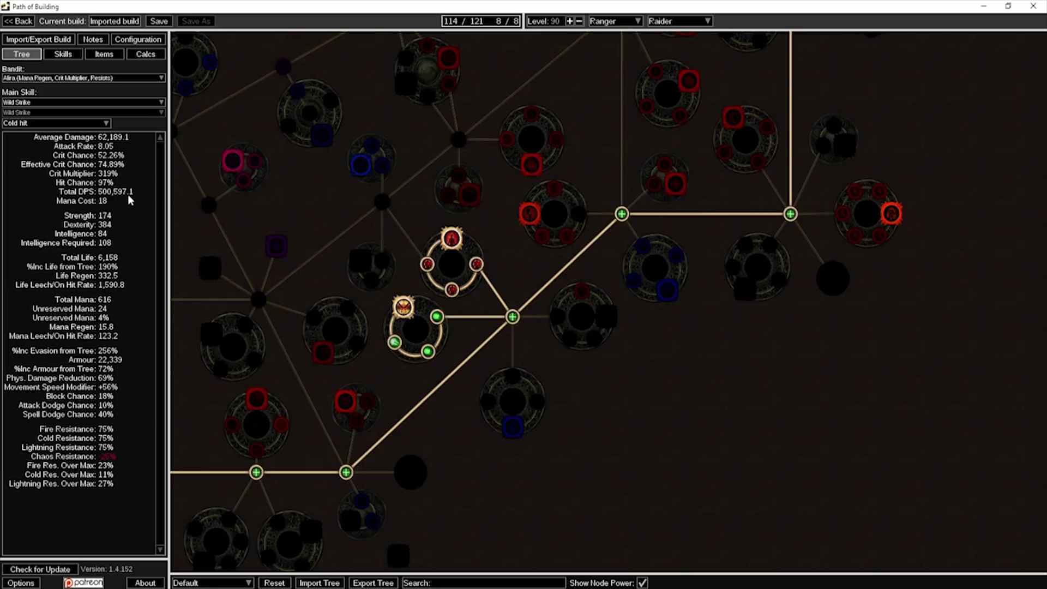
pyautogui.moveTo(398, 310)
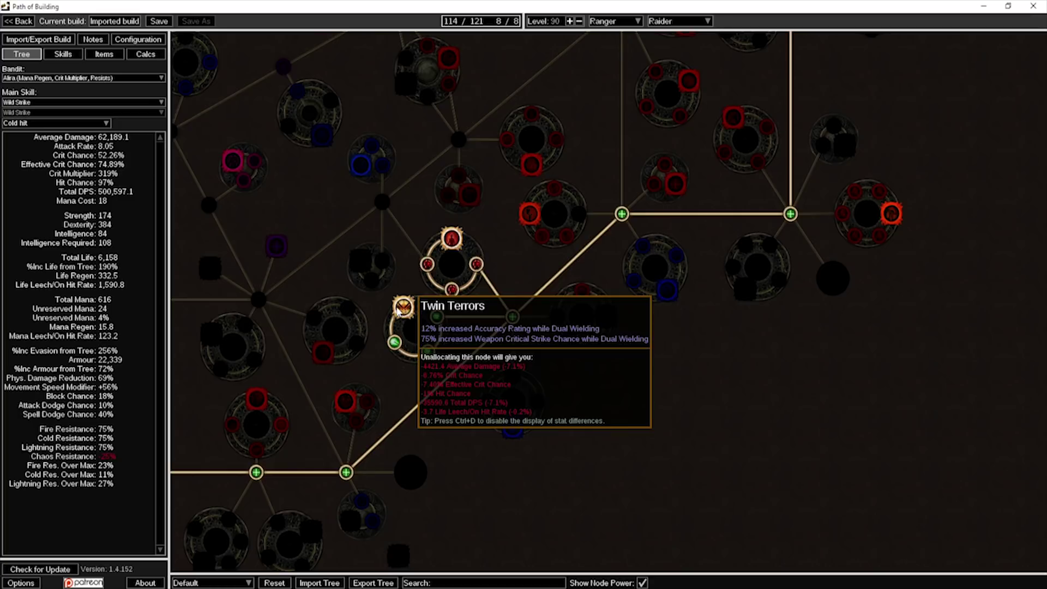
pyautogui.click(394, 342)
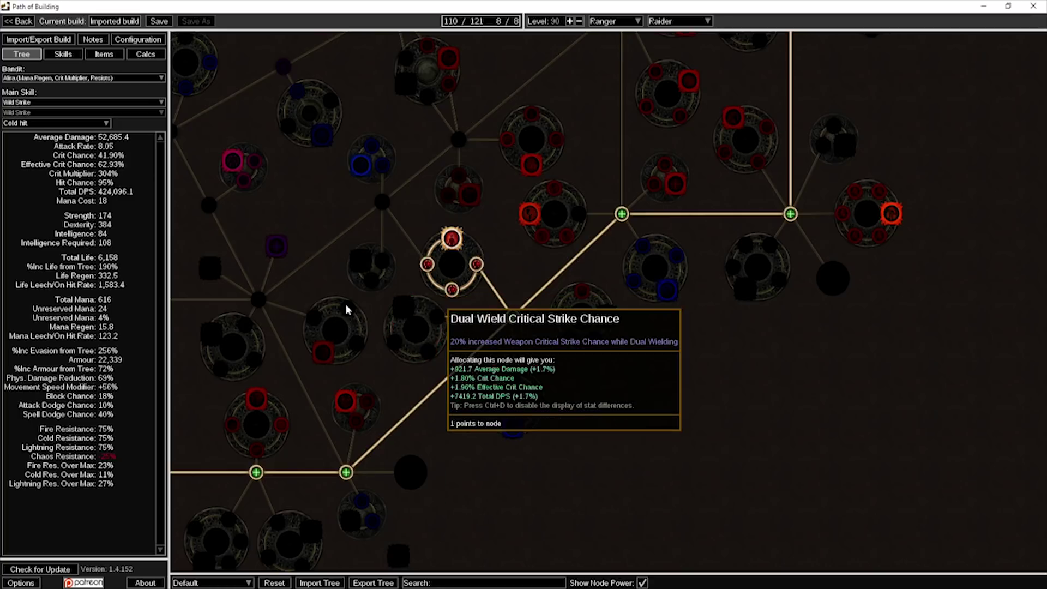
pyautogui.click(402, 309)
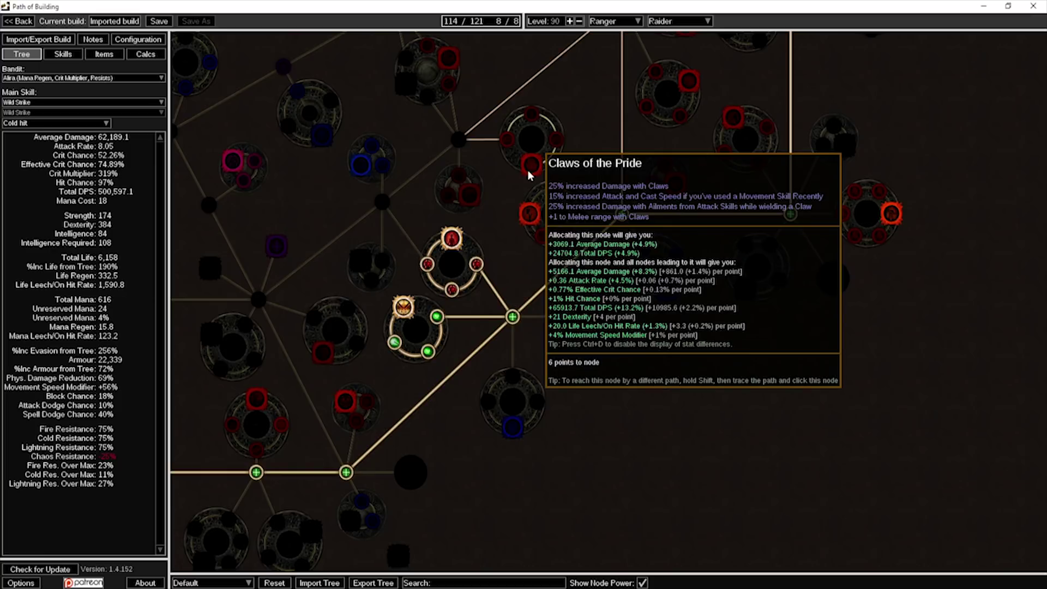
# Allocate Primeval Force through the upper path of 12% Weapon Elemental Damage nodes
pyautogui.moveTo(603, 105); pyautogui.dragTo(476, 331)
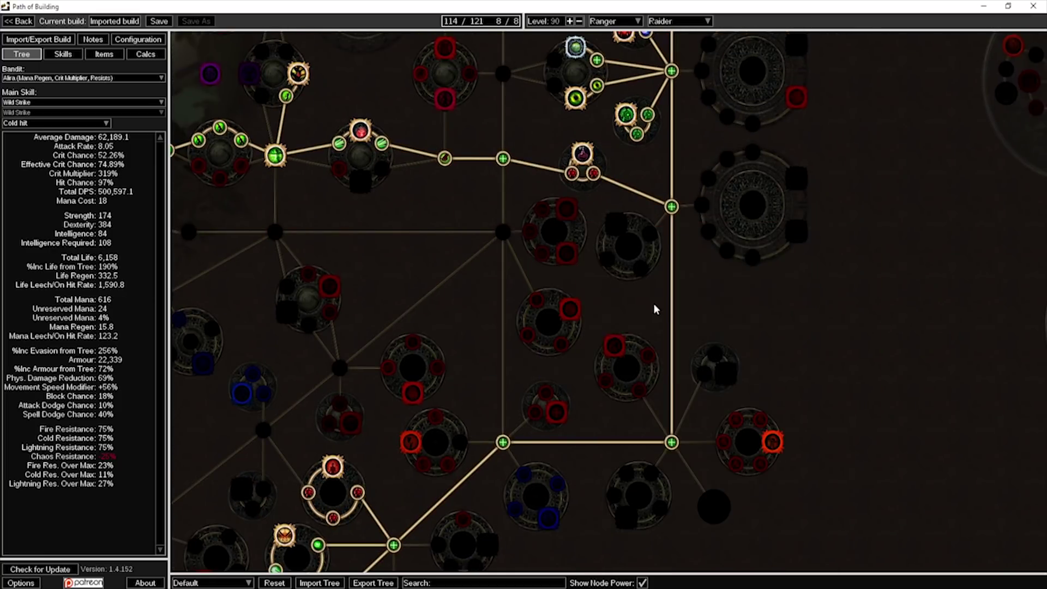
pyautogui.moveTo(654, 303); pyautogui.dragTo(545, 246)
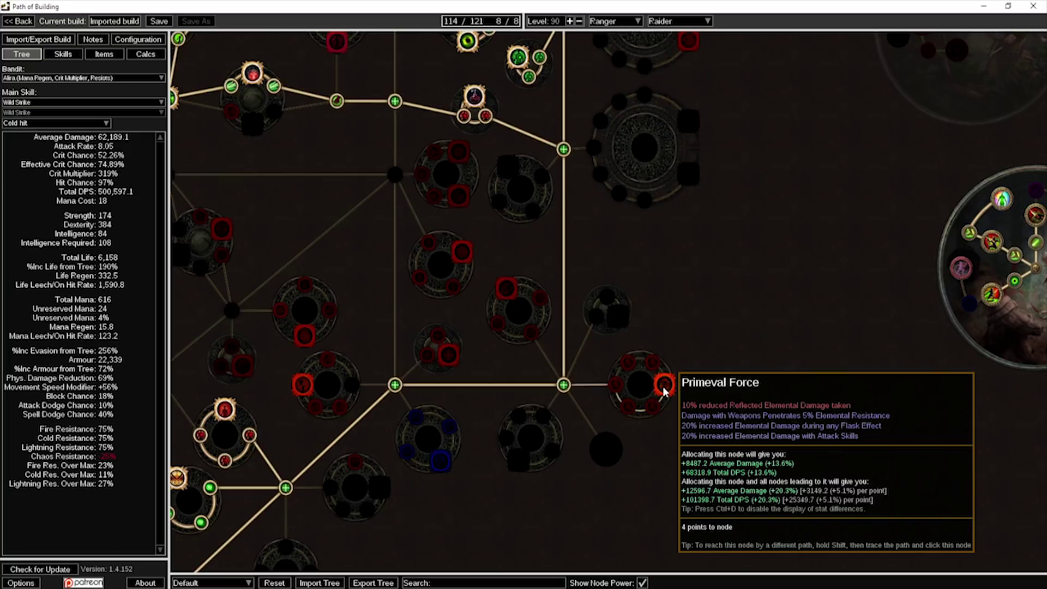
pyautogui.scroll(3, 722, 377)
pyautogui.scroll(-1, 540, 281)
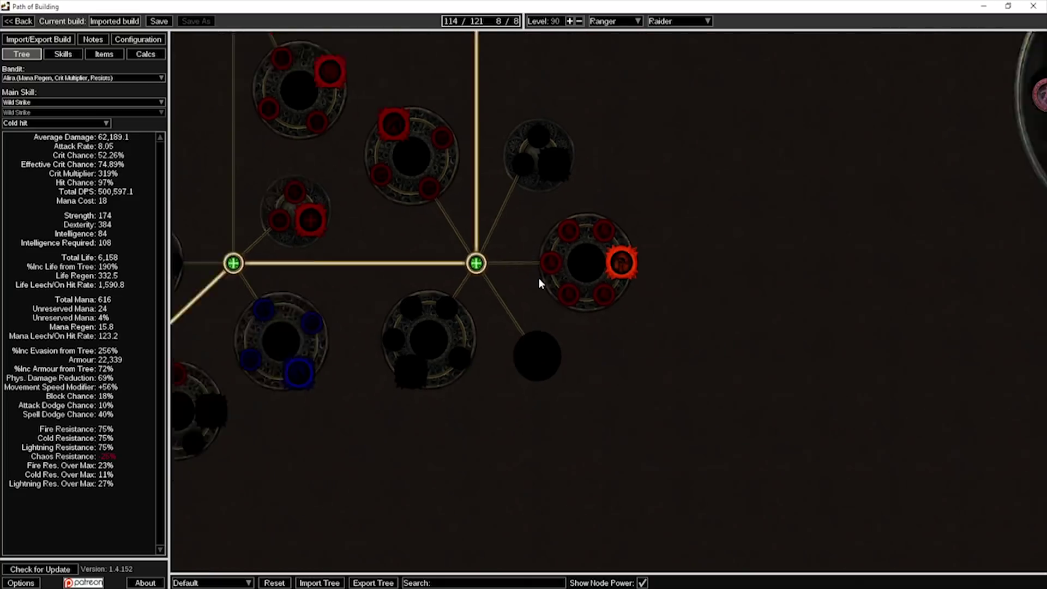
pyautogui.scroll(-2, 540, 280)
pyautogui.moveTo(540, 280); pyautogui.dragTo(752, 357)
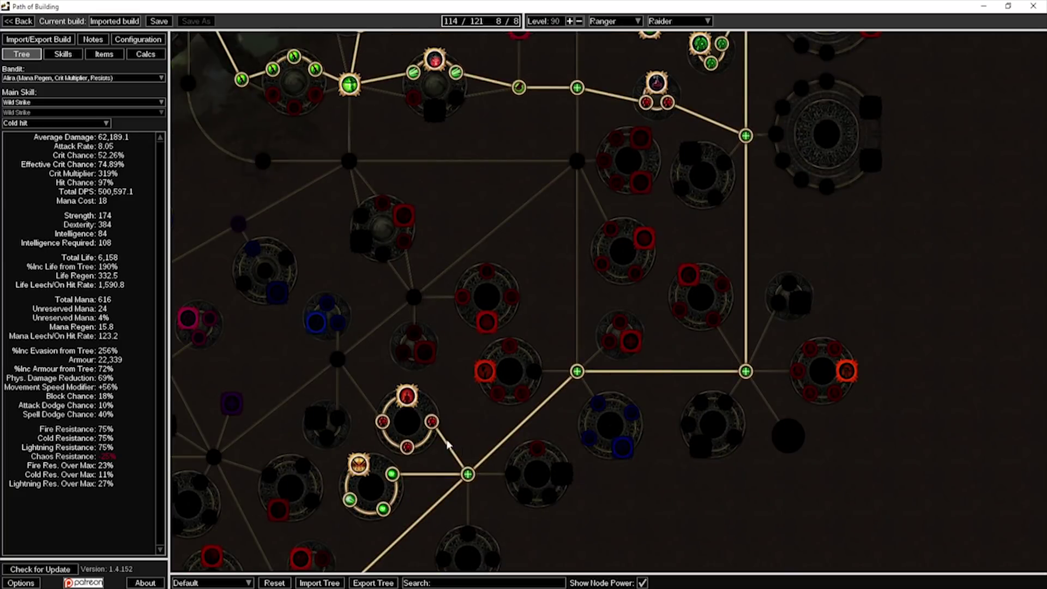
pyautogui.scroll(3, 815, 256)
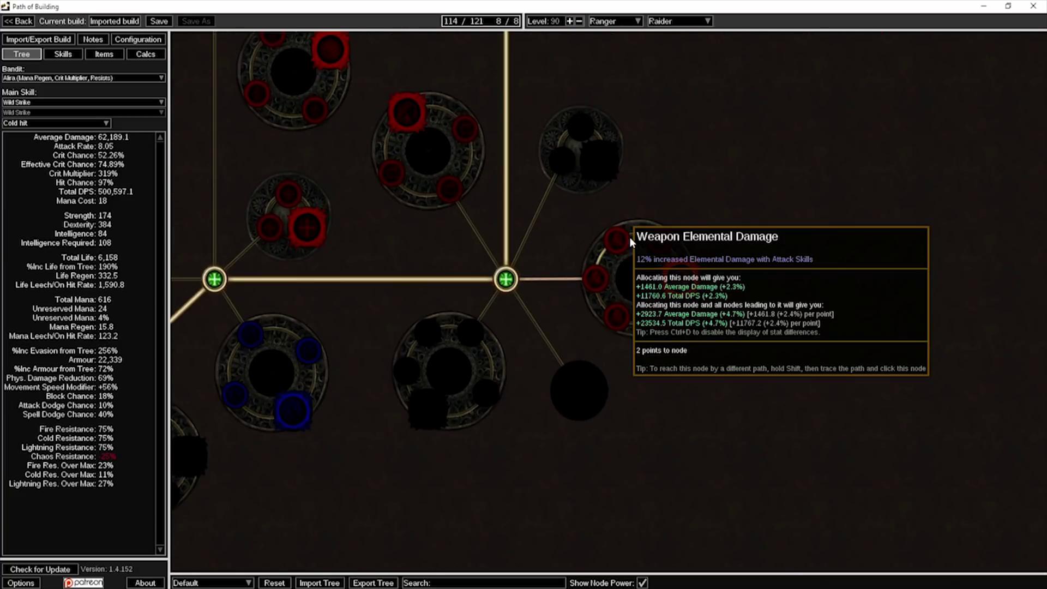
pyautogui.moveTo(618, 319)
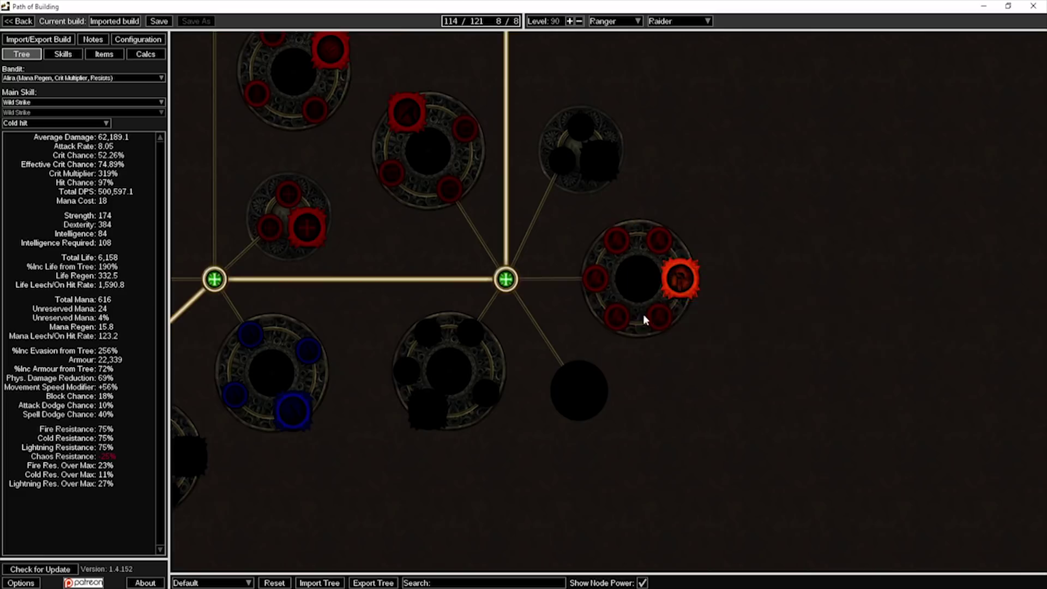
pyautogui.moveTo(660, 318)
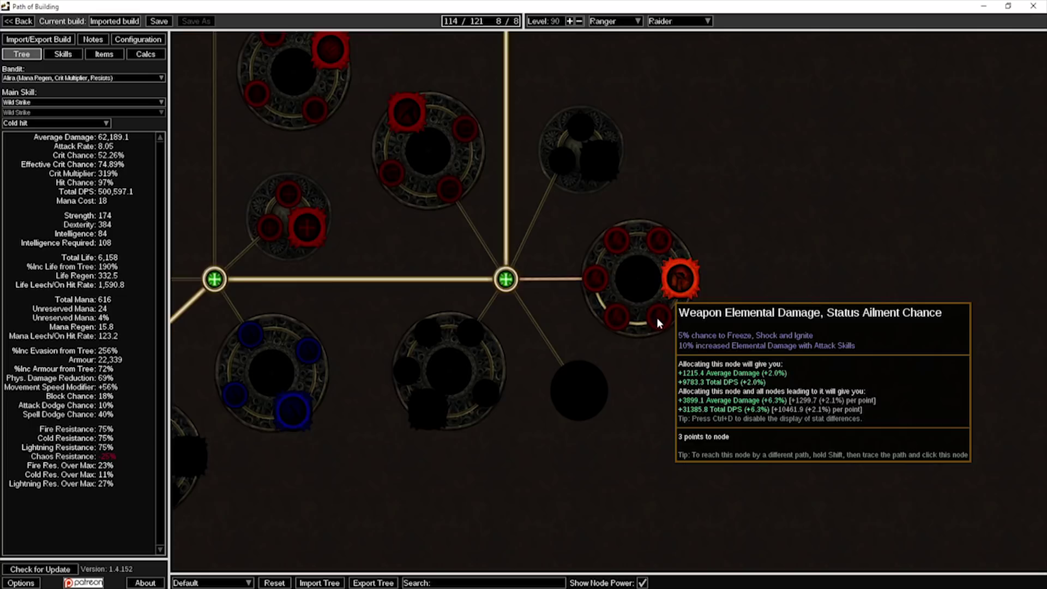
pyautogui.click(595, 279)
pyautogui.click(659, 241)
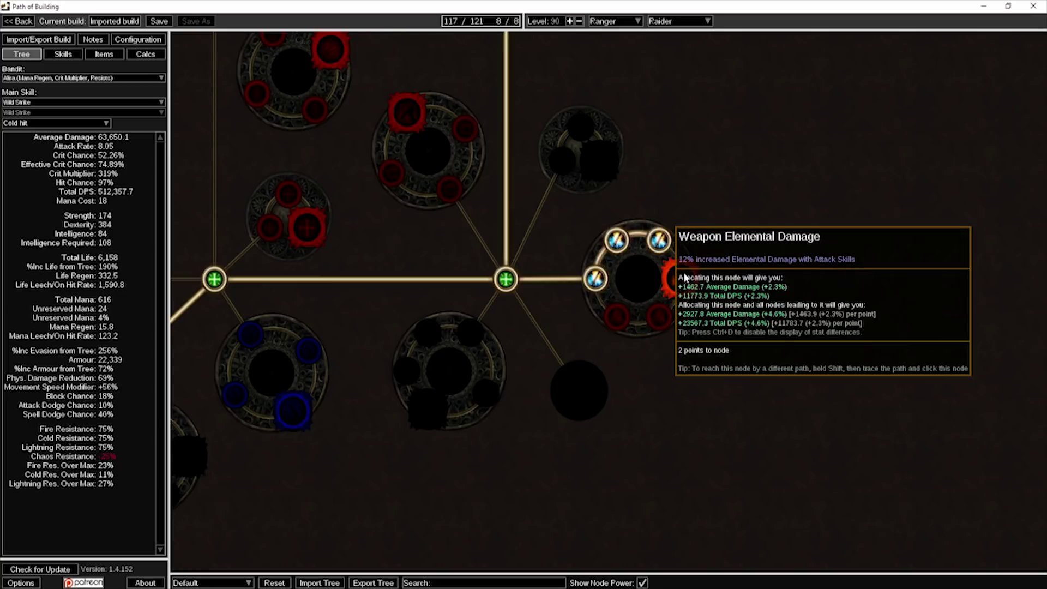
pyautogui.click(682, 277)
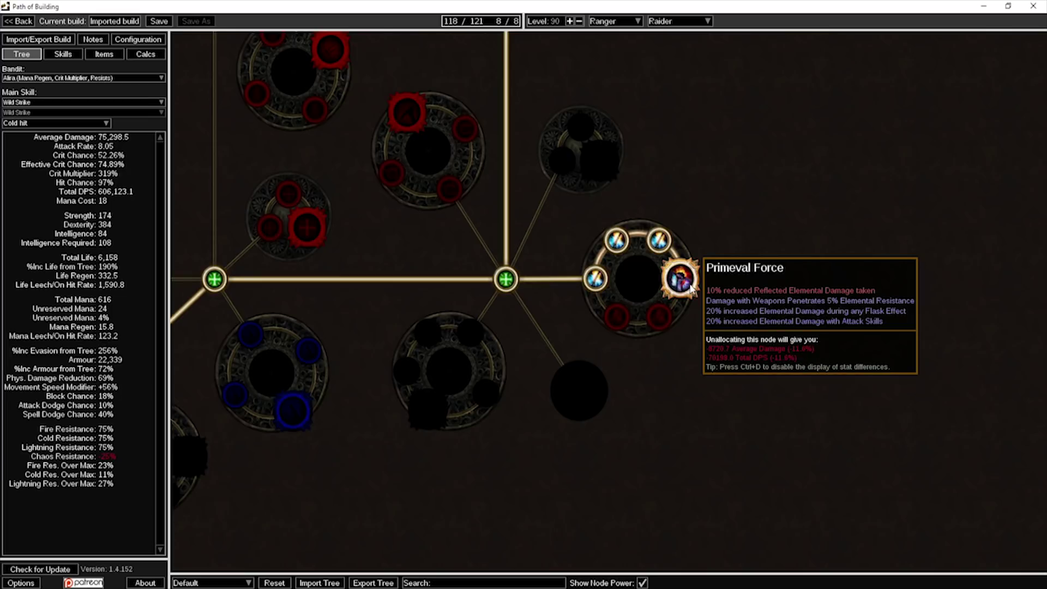
# Try reaching Primeval Force through the lower Status Ailment Chance nodes, and restore the upper Weapon Elemental Damage path
pyautogui.click(595, 279)
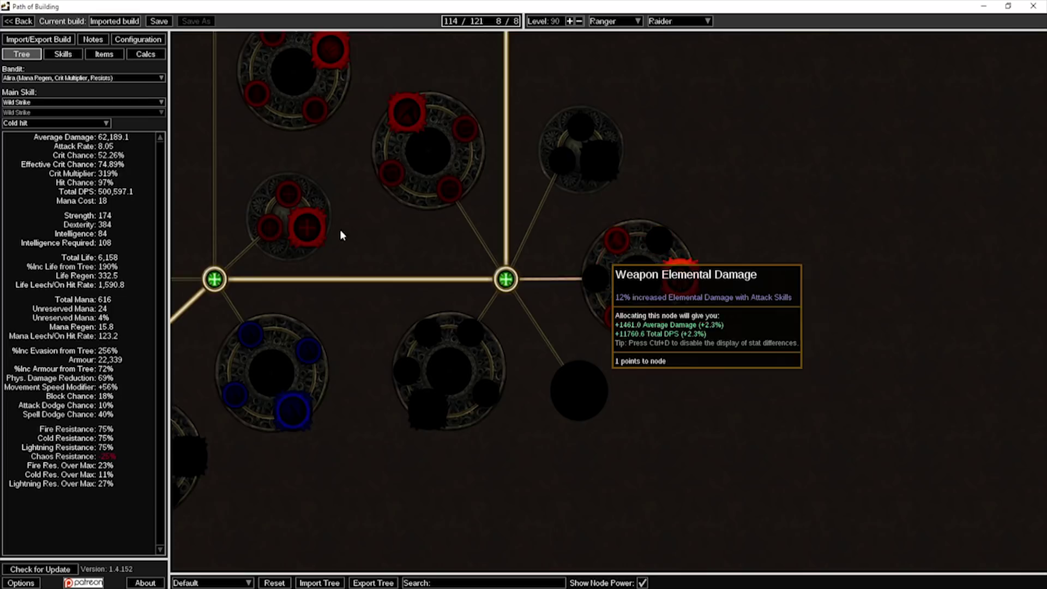
pyautogui.click(681, 278)
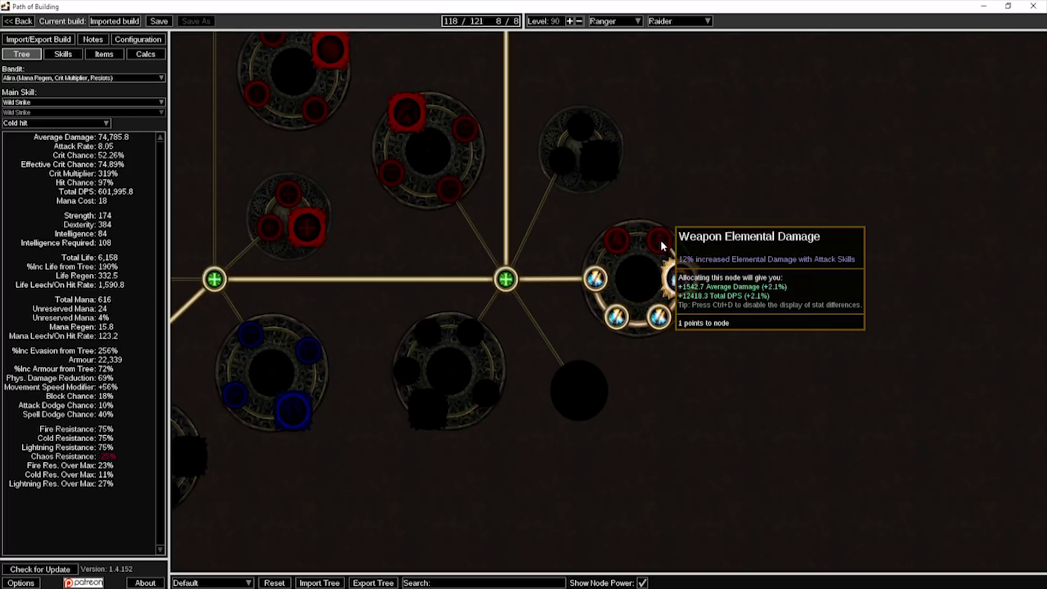
pyautogui.click(659, 316)
pyautogui.click(617, 317)
pyautogui.click(659, 317)
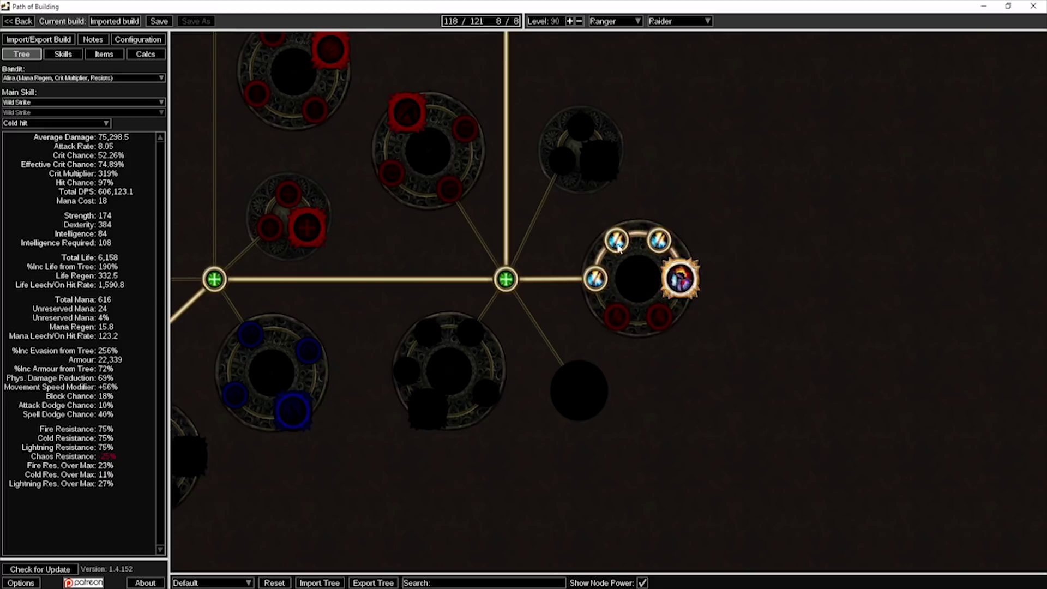
pyautogui.scroll(-5, 684, 280)
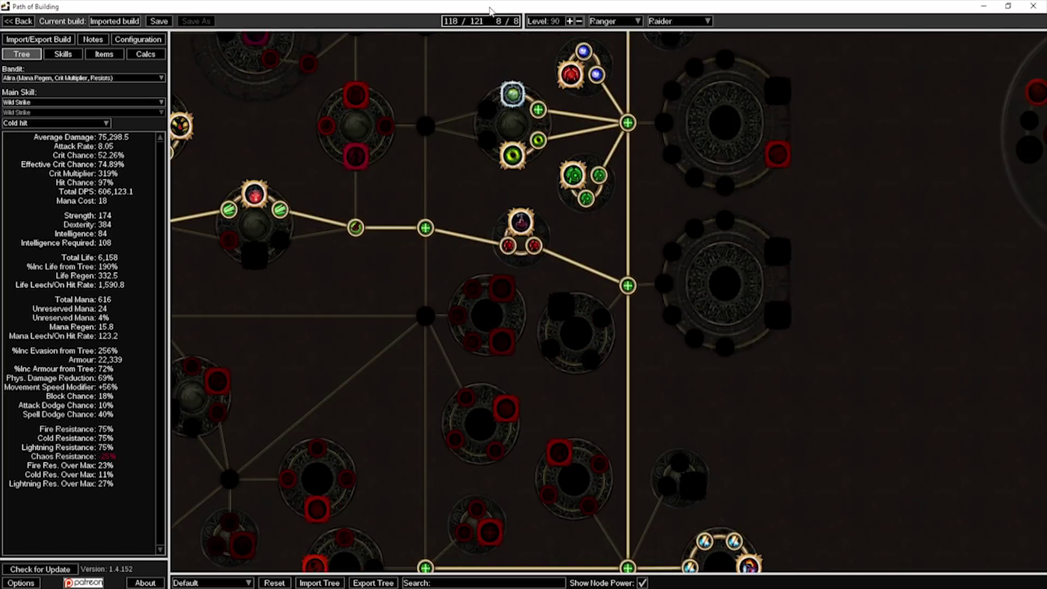
pyautogui.scroll(-1, 803, 97)
pyautogui.scroll(-2, 792, 332)
pyautogui.scroll(2, 656, 256)
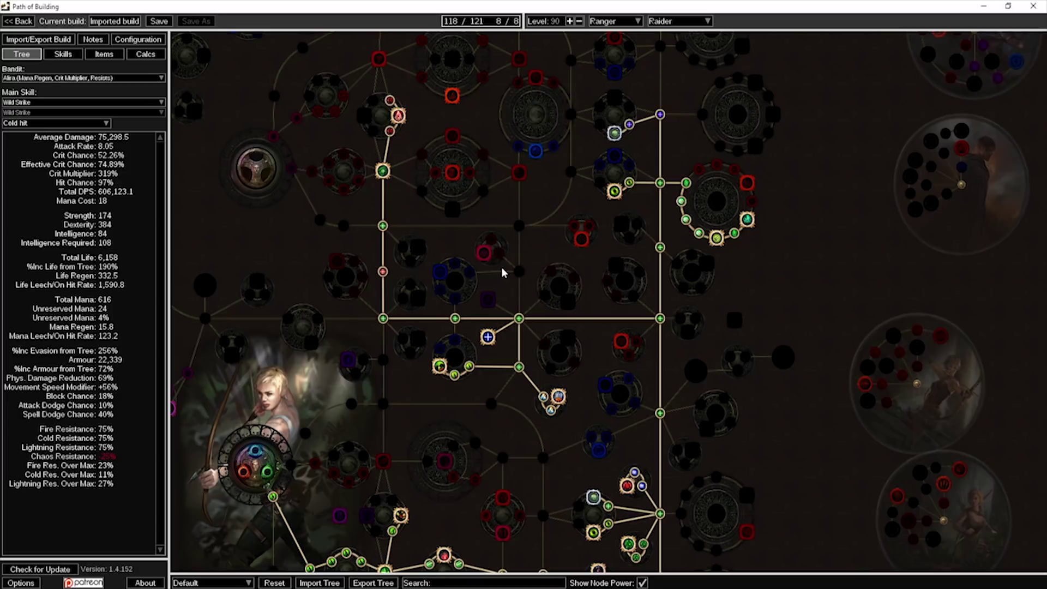
# Extend the horizontal path above the Ranger portrait westward by allocating the +10 Dexterity node and the adjoining jewel socket
pyautogui.moveTo(505, 287); pyautogui.dragTo(547, 250)
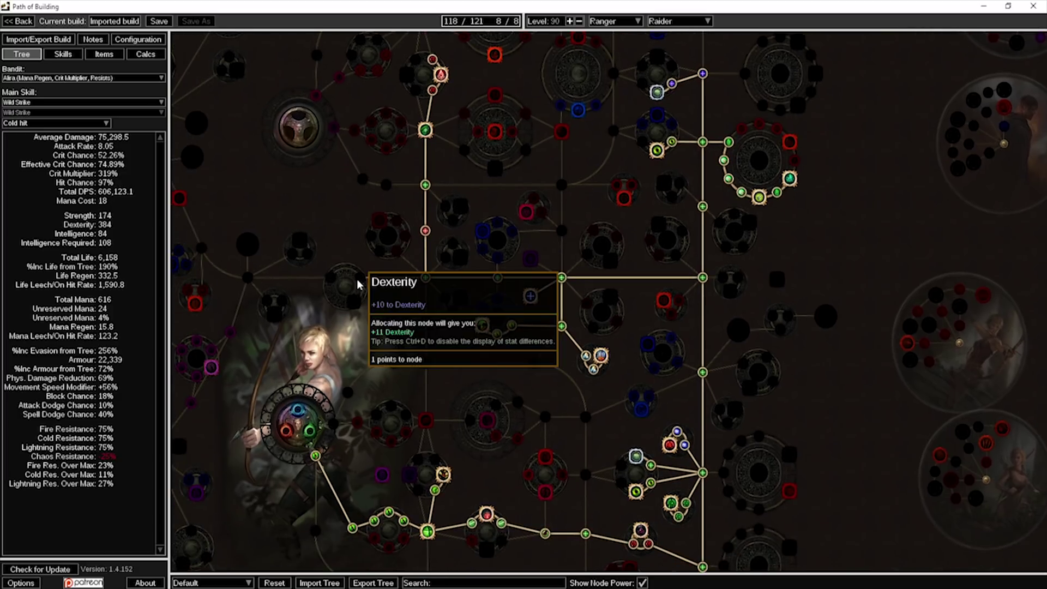
pyautogui.moveTo(381, 281); pyautogui.dragTo(467, 257)
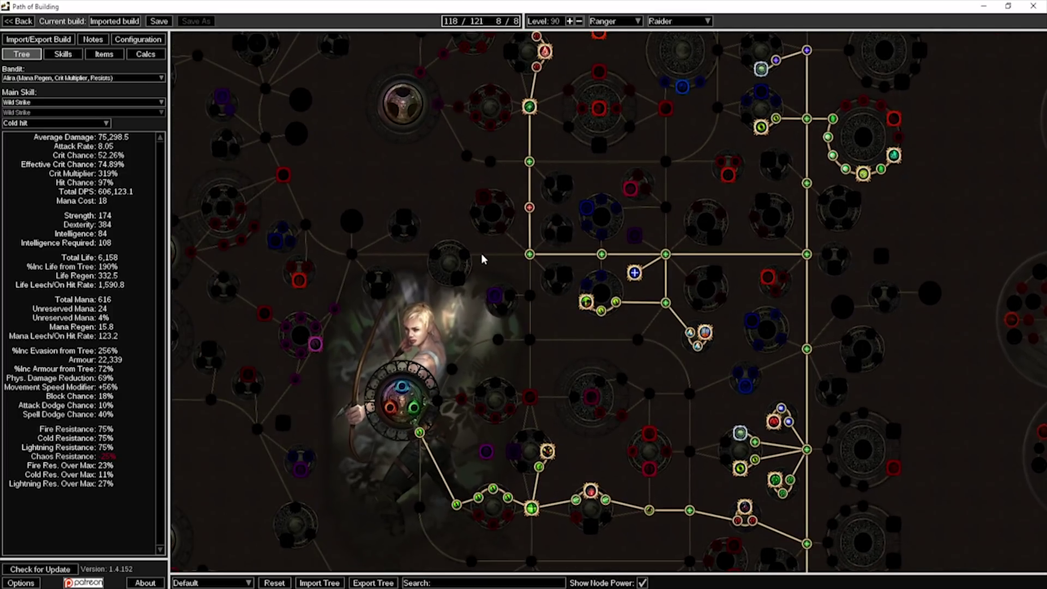
pyautogui.click(463, 254)
pyautogui.click(458, 279)
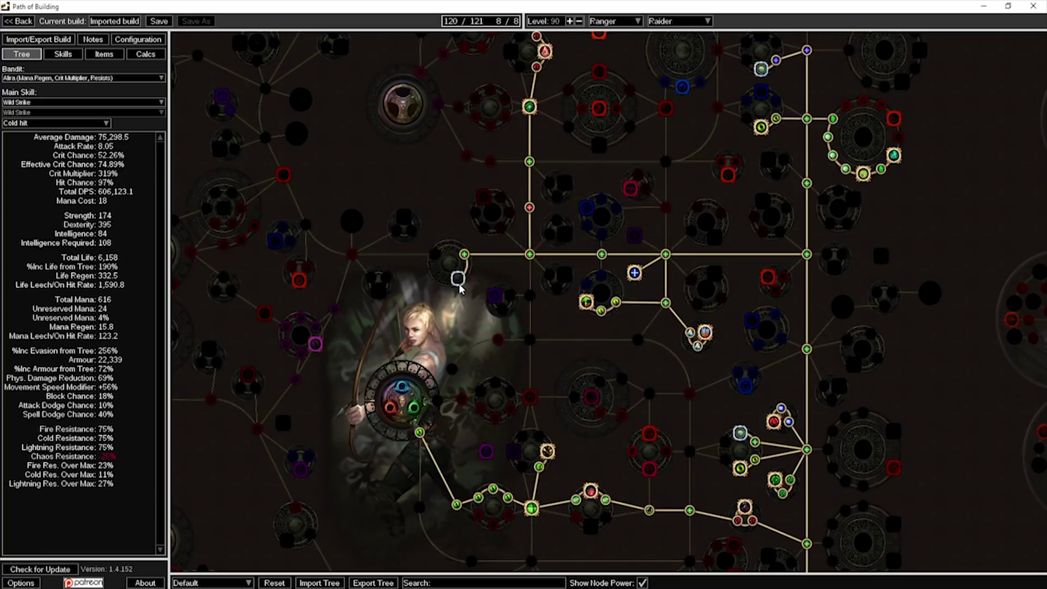
# Allocate the notable above the life cluster on the vertical path, then Assassination with the small node leading to it
pyautogui.moveTo(478, 275); pyautogui.dragTo(421, 316)
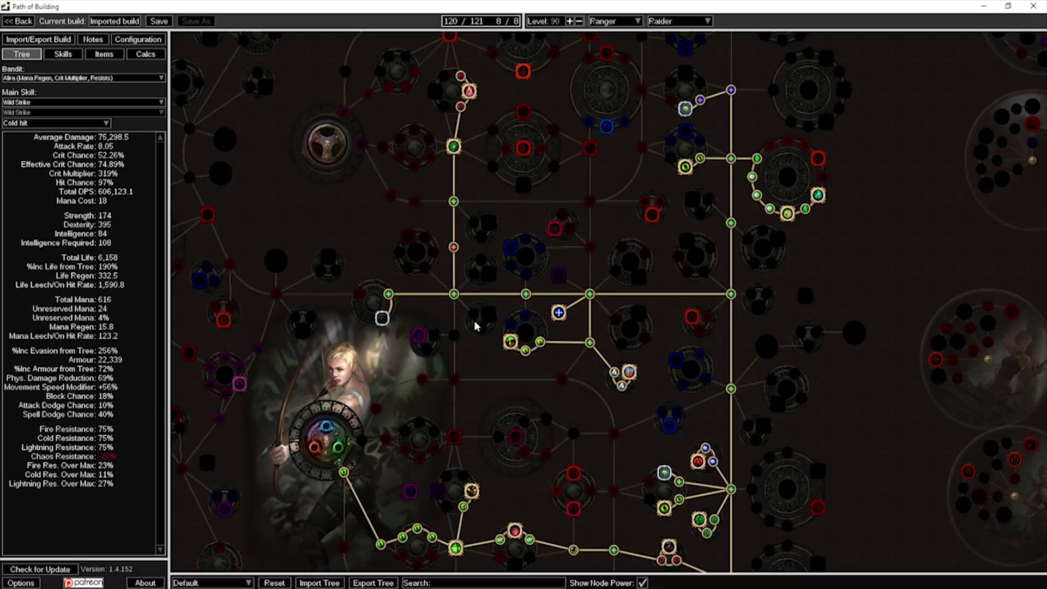
pyautogui.moveTo(554, 372); pyautogui.dragTo(488, 345)
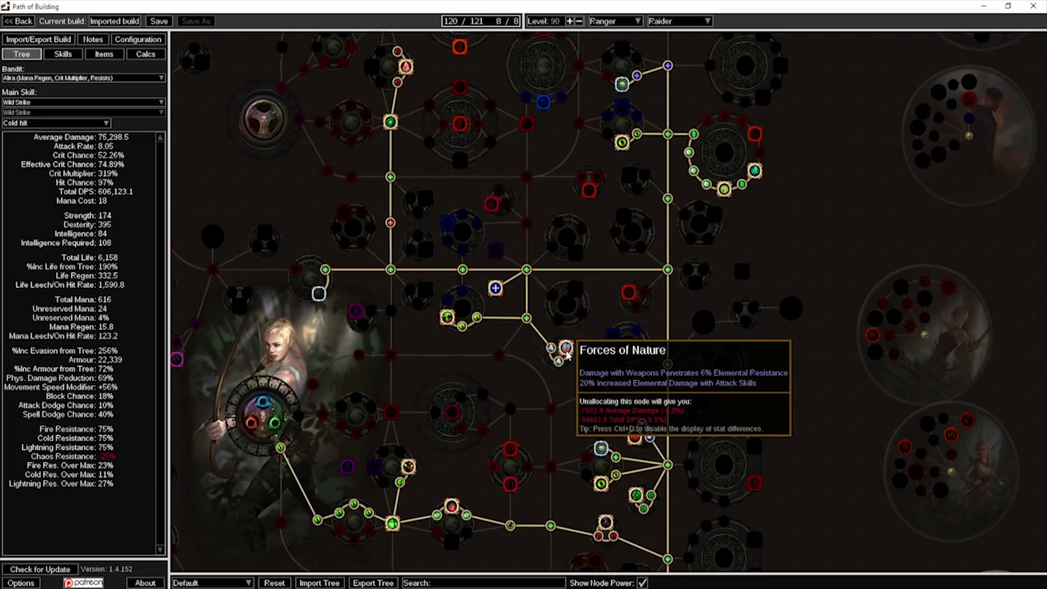
pyautogui.moveTo(604, 193); pyautogui.dragTo(539, 296)
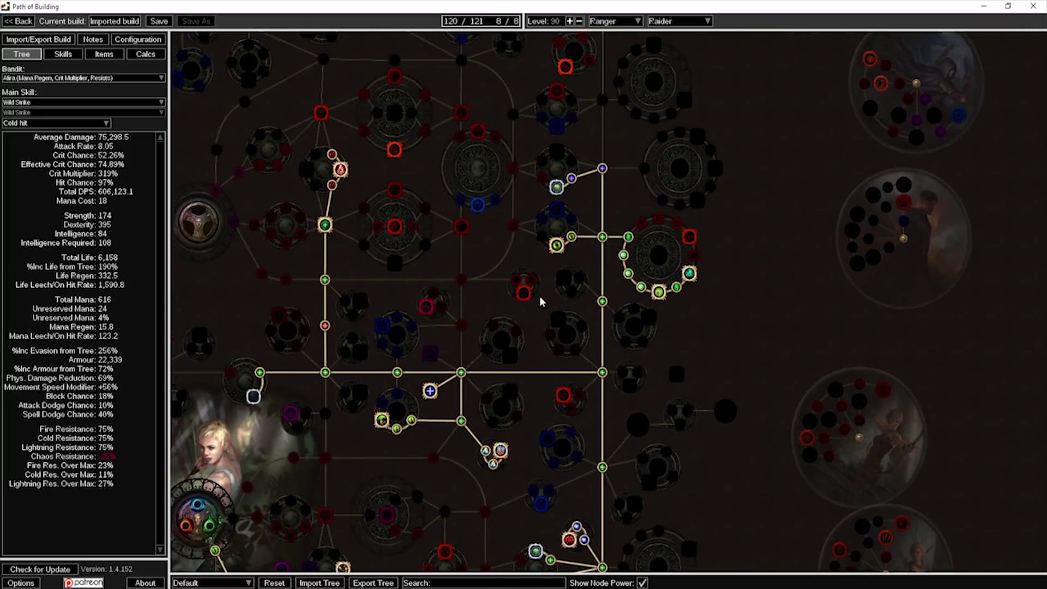
pyautogui.moveTo(463, 284); pyautogui.dragTo(488, 241)
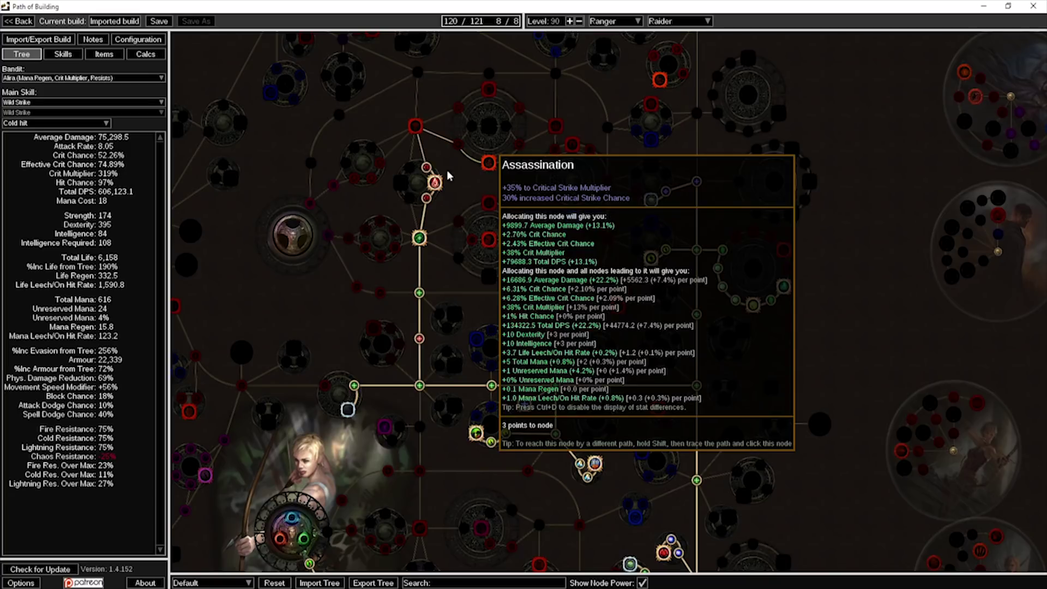
pyautogui.click(418, 131)
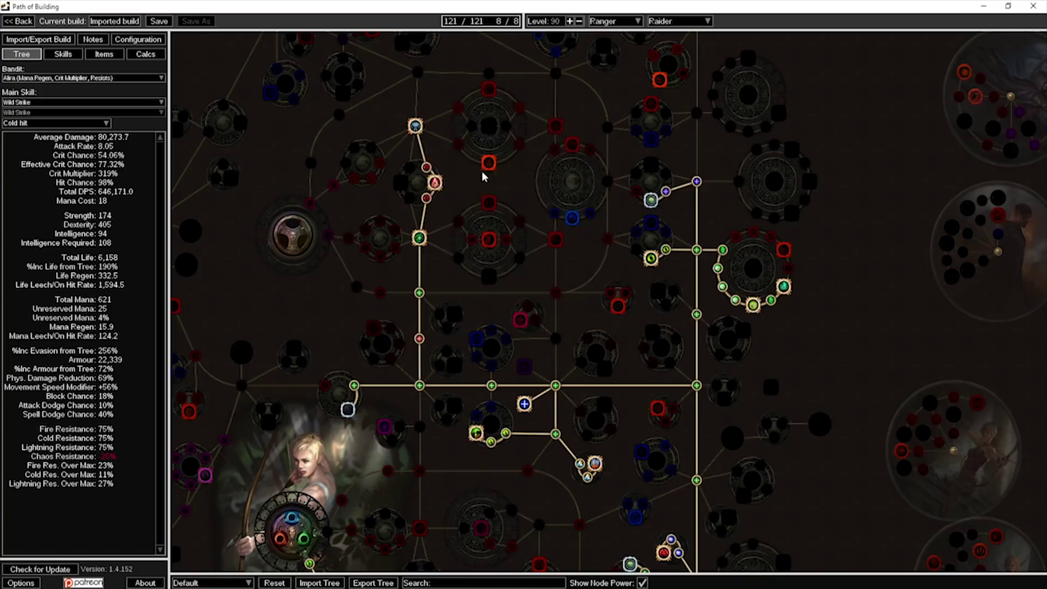
pyautogui.click(489, 164)
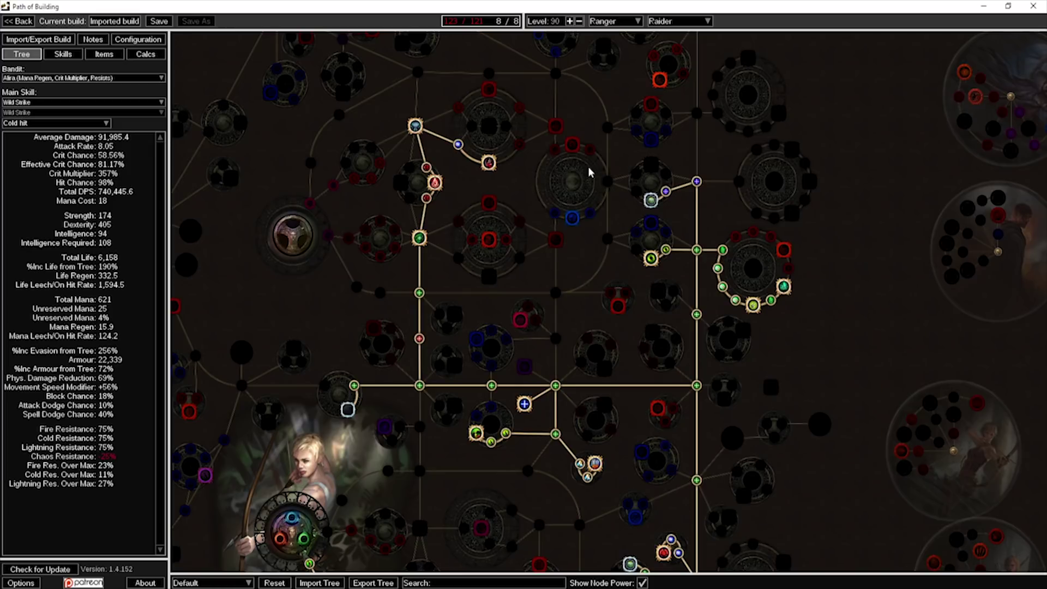
# Unallocate the far western branch of the tree, starting from its Dexterity node and including the life cluster at its end
pyautogui.moveTo(404, 494); pyautogui.dragTo(510, 129)
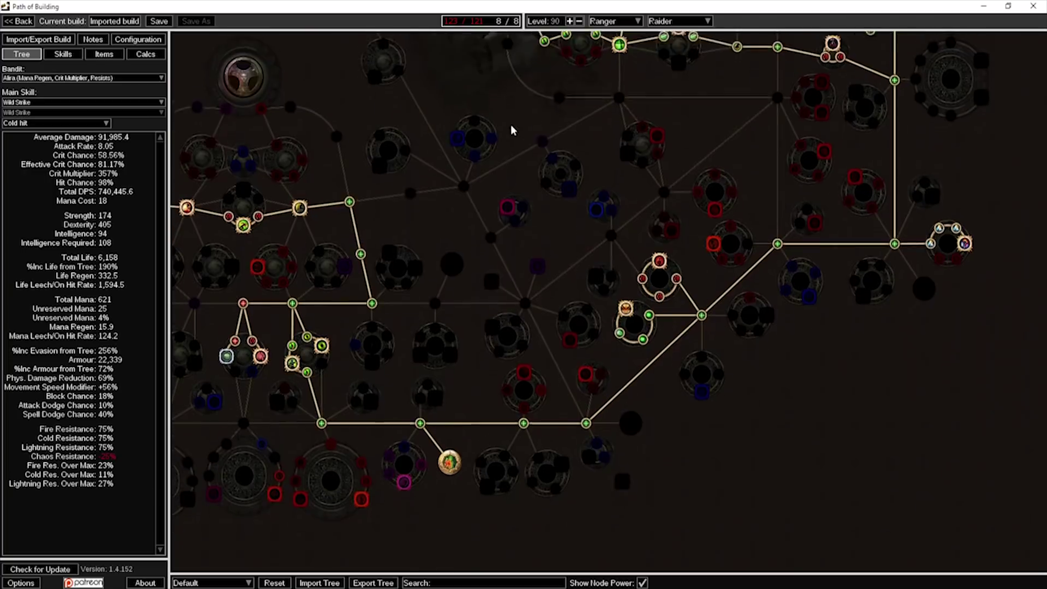
pyautogui.moveTo(467, 327); pyautogui.dragTo(456, 386)
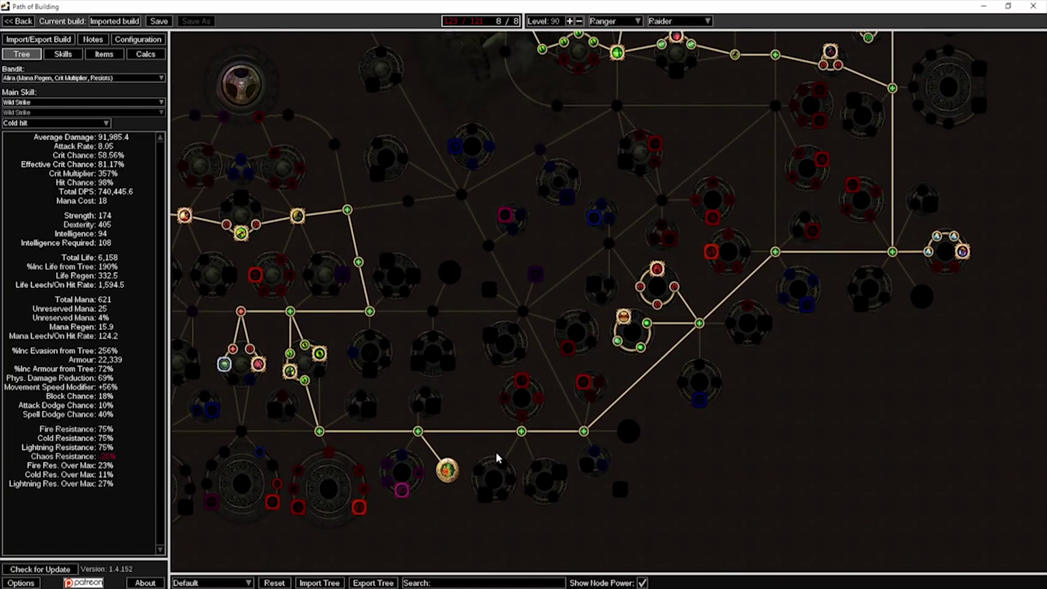
pyautogui.moveTo(489, 250); pyautogui.dragTo(566, 197)
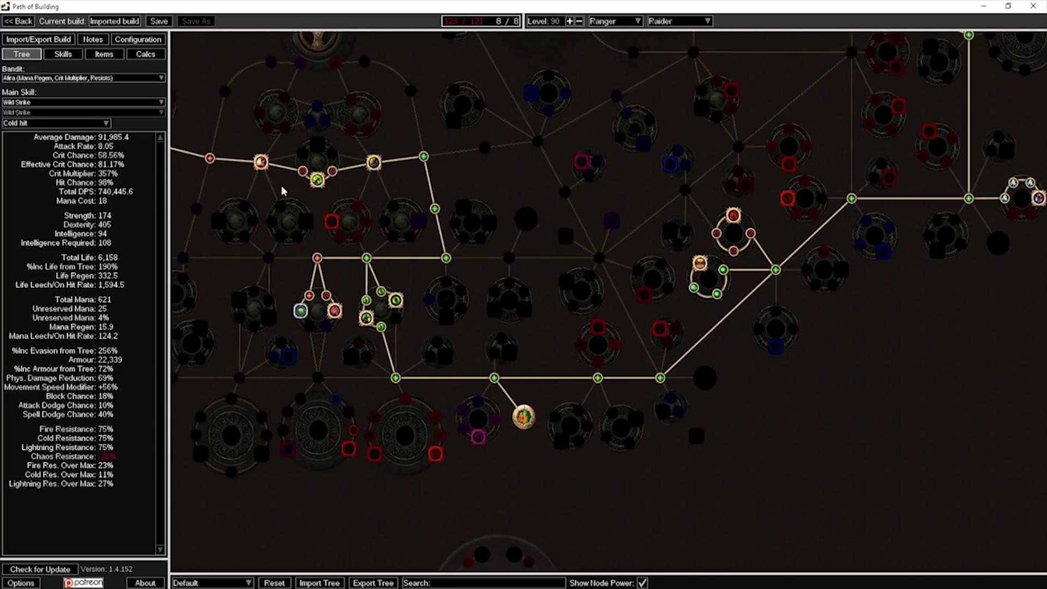
pyautogui.moveTo(283, 189); pyautogui.dragTo(647, 347)
pyautogui.moveTo(460, 139); pyautogui.dragTo(542, 210)
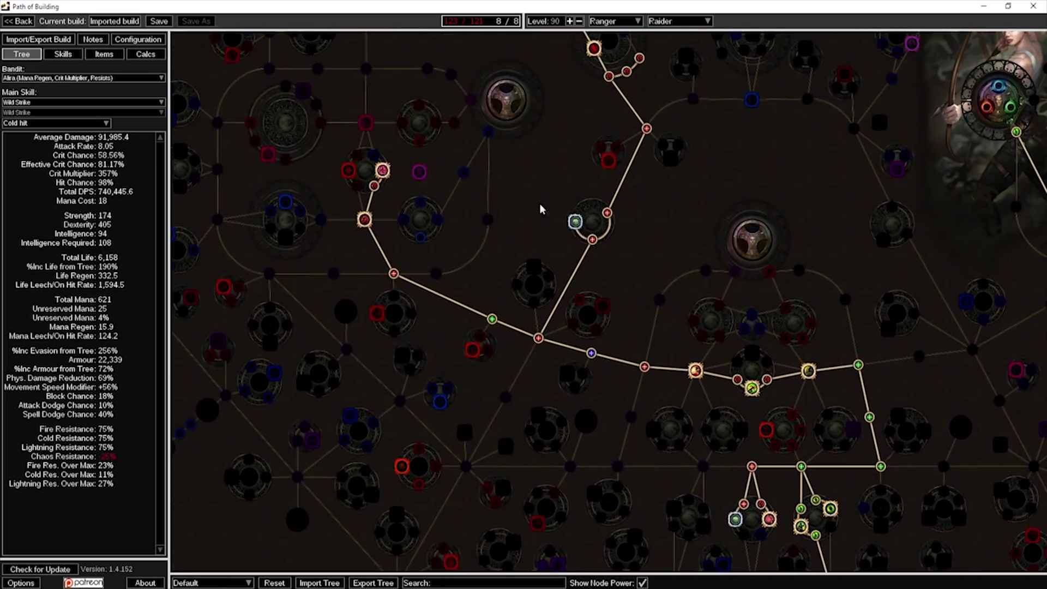
pyautogui.click(491, 321)
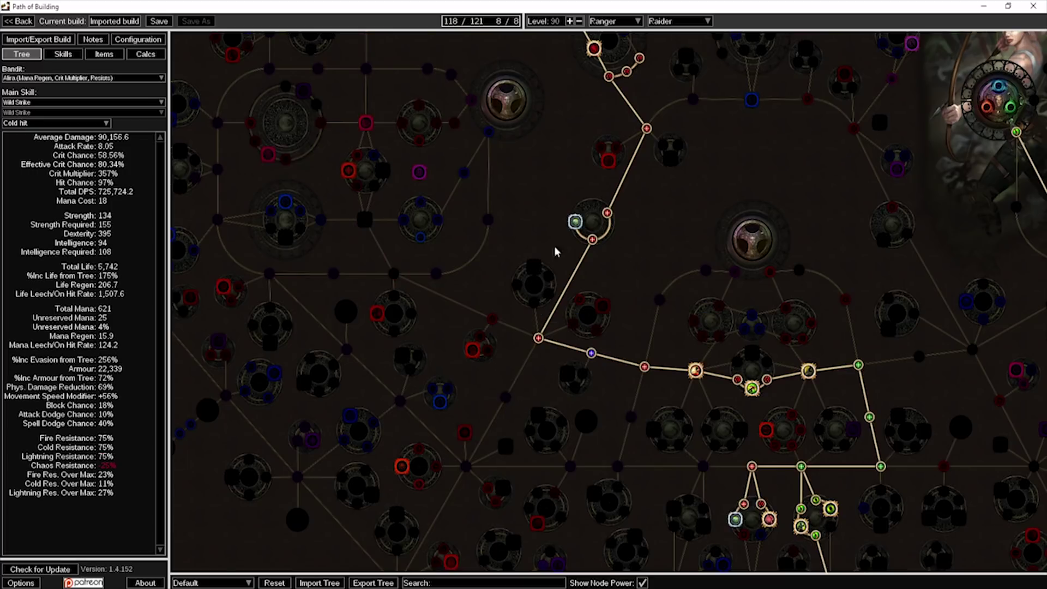
# Allocate the attribute nodes linking the notable southeast of the Ranger start to the southwestern path, starting with the +10 Dexterity node
pyautogui.moveTo(784, 251); pyautogui.dragTo(542, 262)
pyautogui.moveTo(634, 241); pyautogui.dragTo(505, 178)
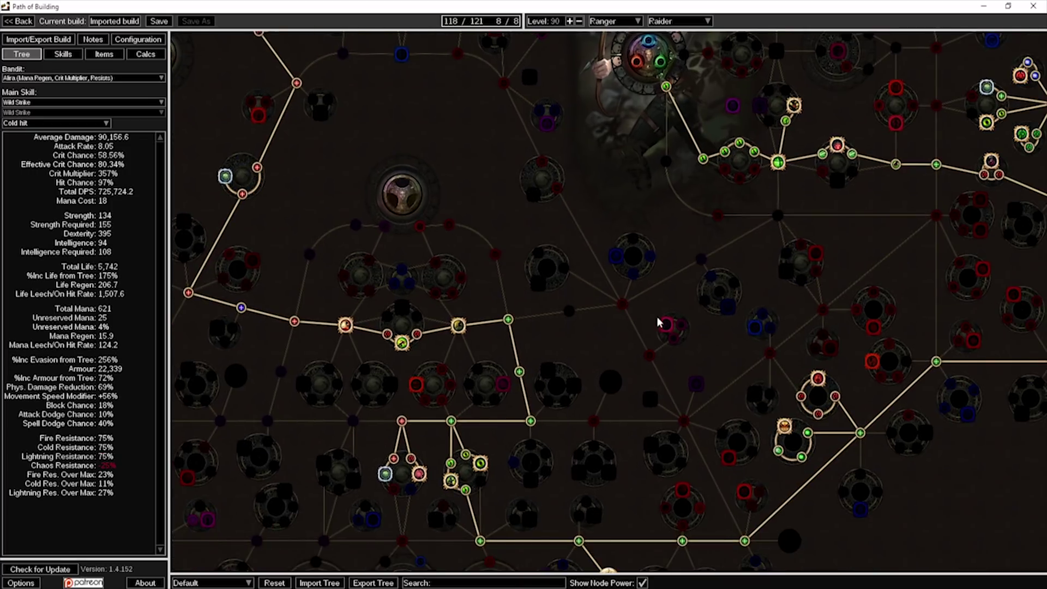
pyautogui.moveTo(634, 296); pyautogui.dragTo(606, 287)
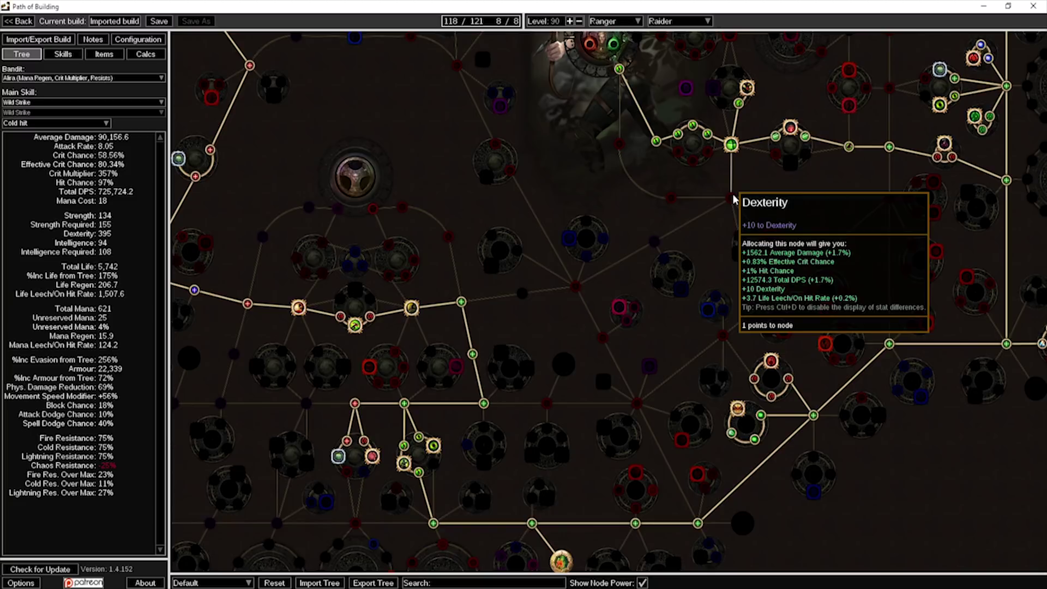
pyautogui.click(732, 197)
pyautogui.click(654, 242)
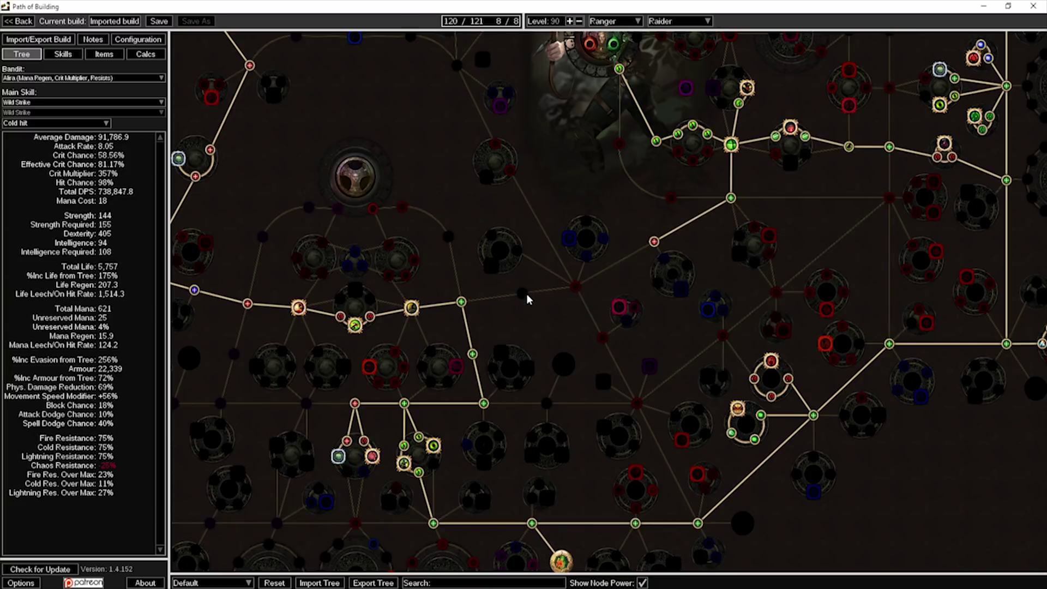
pyautogui.click(524, 293)
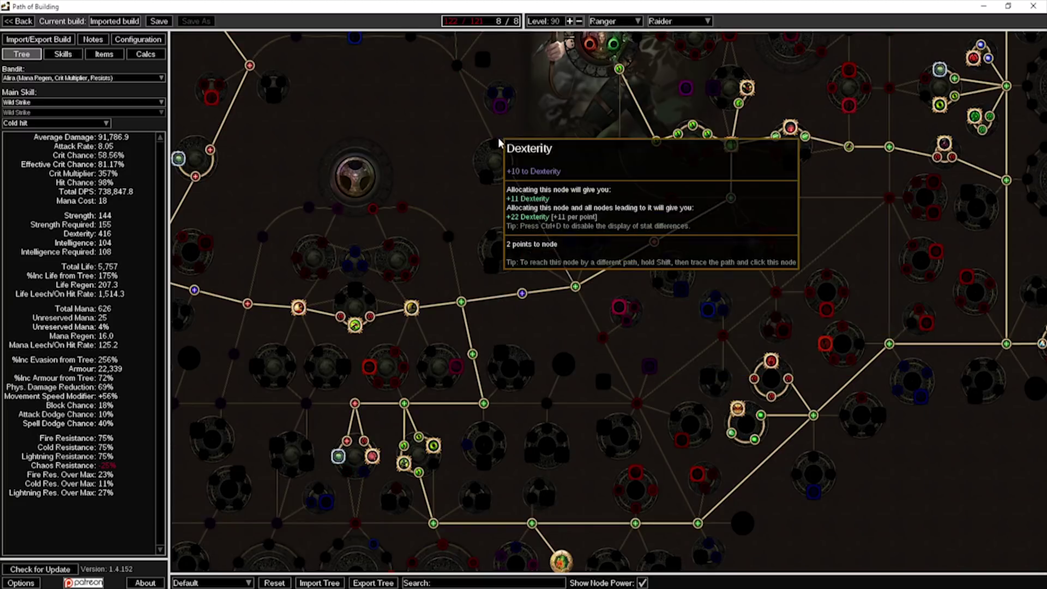
# Allocate the Dexterity path north from the new link through Sentinel, joining it to the branch of the northwestern life cluster
pyautogui.moveTo(499, 143); pyautogui.dragTo(694, 332)
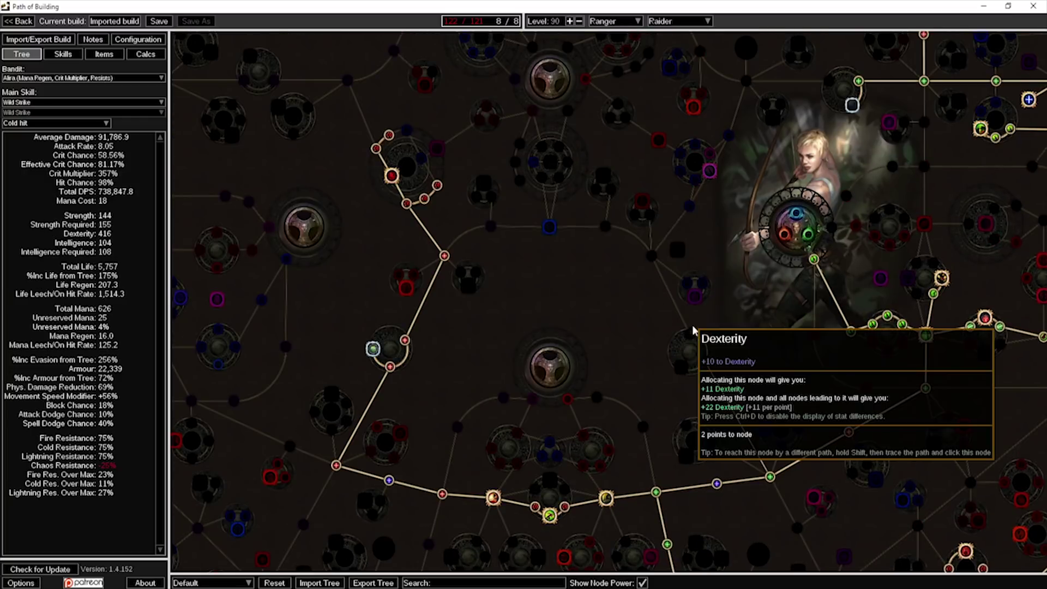
pyautogui.click(693, 331)
pyautogui.click(652, 258)
pyautogui.click(549, 227)
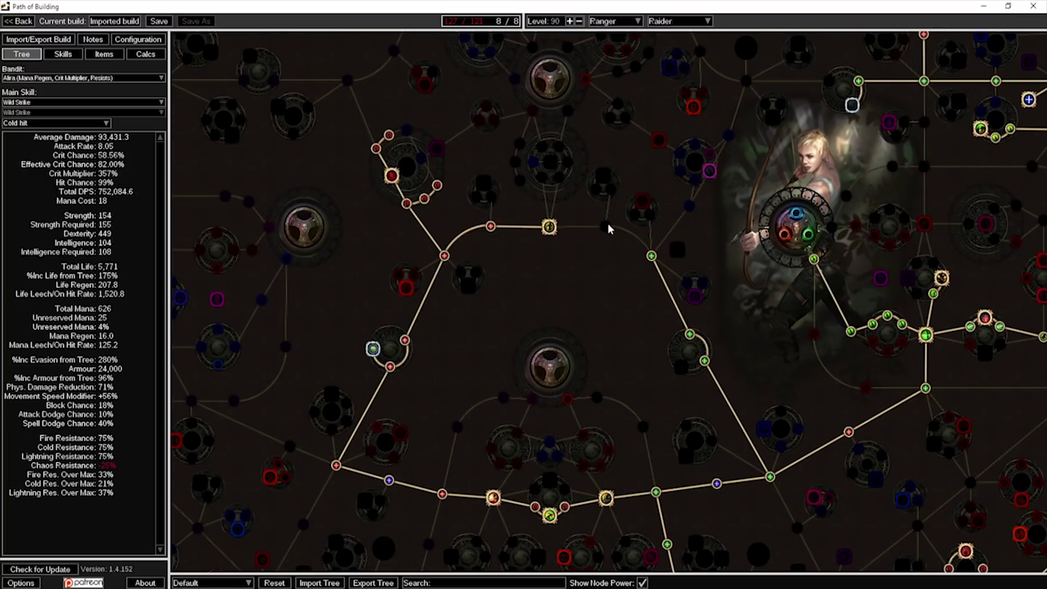
pyautogui.click(606, 227)
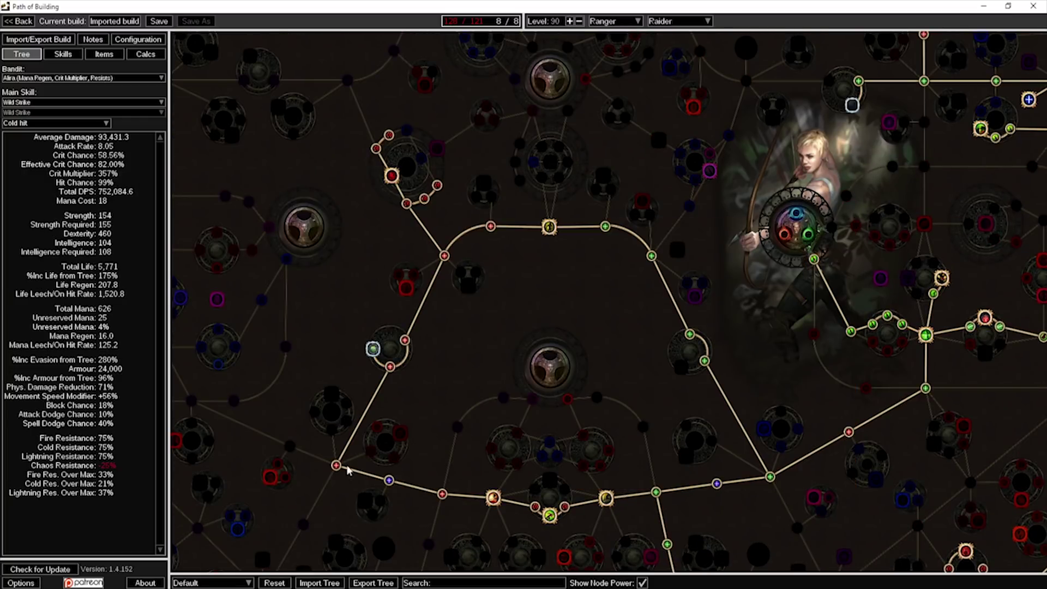
# Unallocate the old western route and its jewel socket, and allocate the jewel socket beside the new Dexterity path
pyautogui.click(389, 481)
pyautogui.click(441, 494)
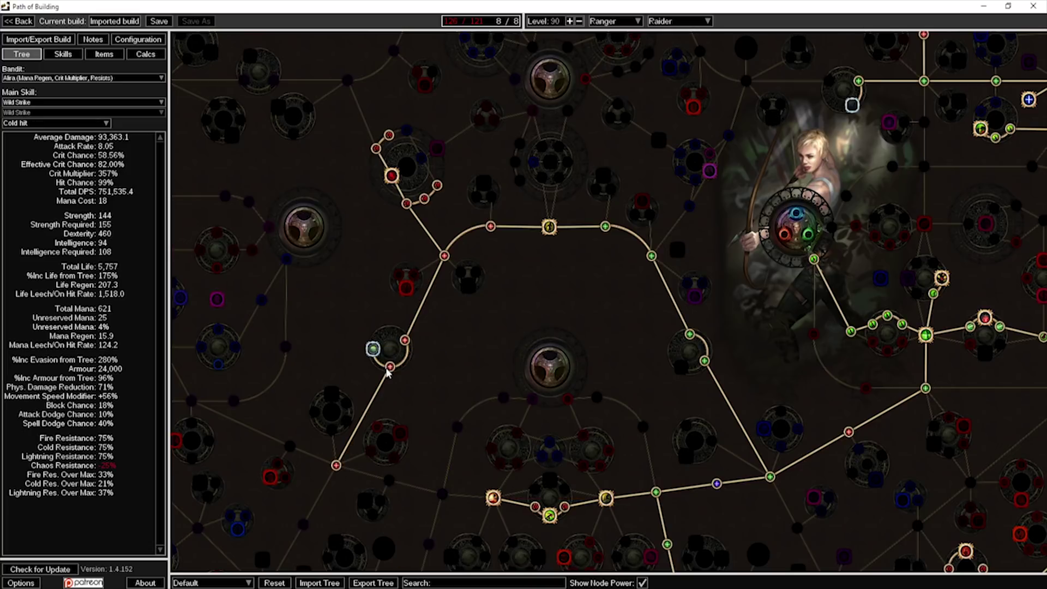
pyautogui.click(405, 340)
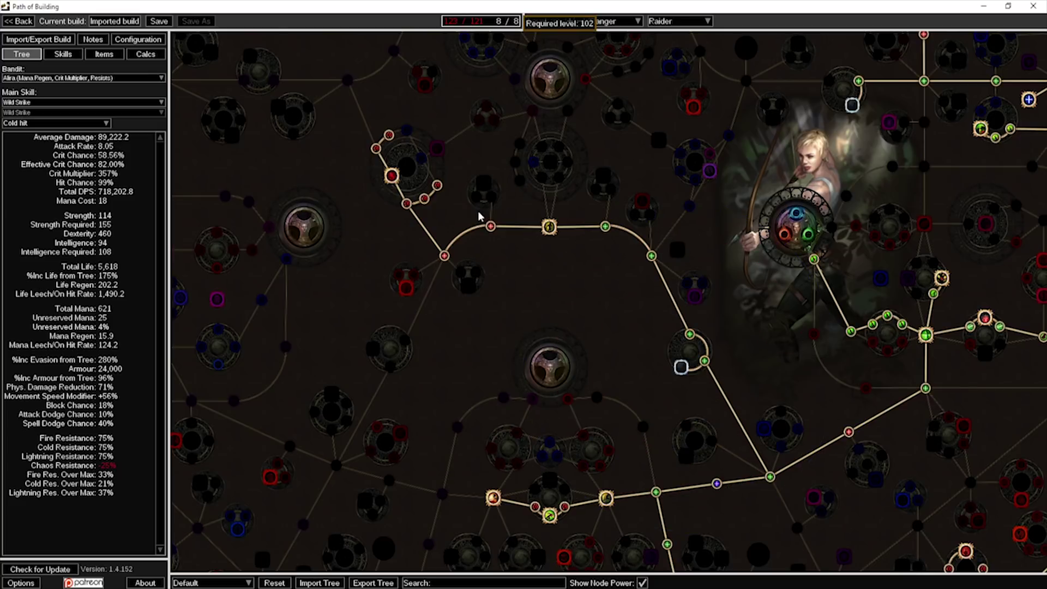
# Unallocate the two Dexterity nodes on the southern path between the Iron Reflexes branch and the eastern clusters
pyautogui.moveTo(549, 315); pyautogui.dragTo(641, 259)
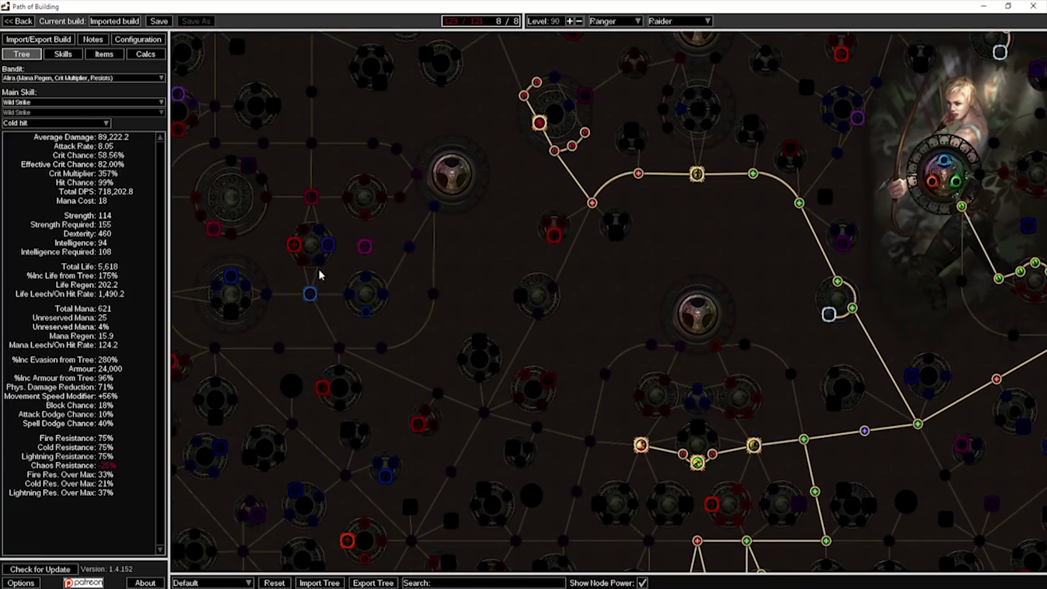
pyautogui.moveTo(649, 349)
pyautogui.mouseDown()
pyautogui.moveTo(539, 273)
pyautogui.moveTo(483, 268)
pyautogui.mouseUp()
pyautogui.moveTo(563, 278)
pyautogui.mouseDown()
pyautogui.moveTo(545, 218)
pyautogui.moveTo(492, 208)
pyautogui.mouseUp()
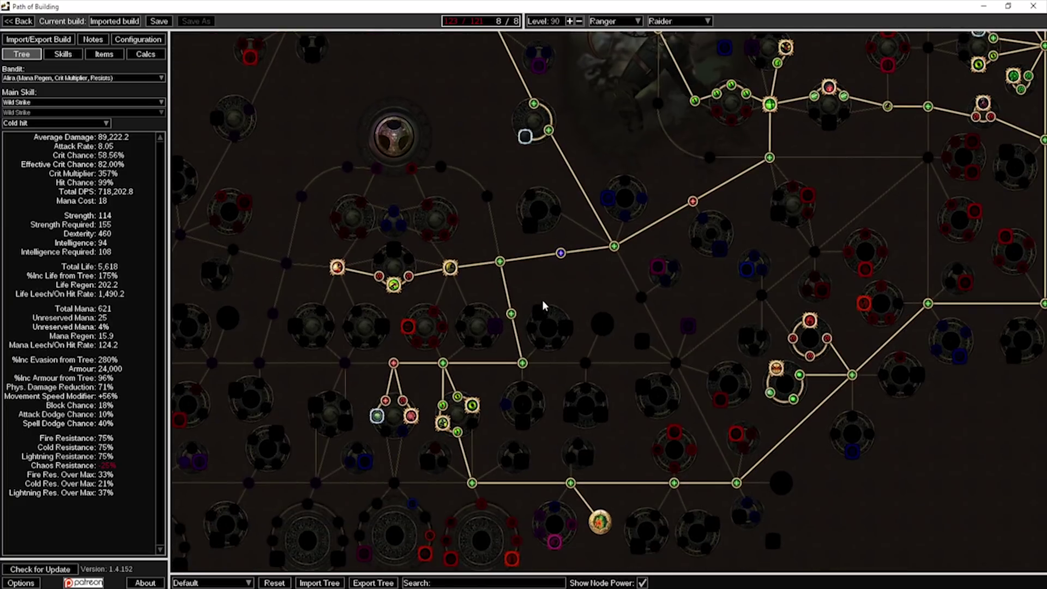
pyautogui.moveTo(543, 304)
pyautogui.mouseDown()
pyautogui.moveTo(548, 196)
pyautogui.moveTo(561, 241)
pyautogui.mouseUp()
pyautogui.click(698, 424)
pyautogui.click(635, 425)
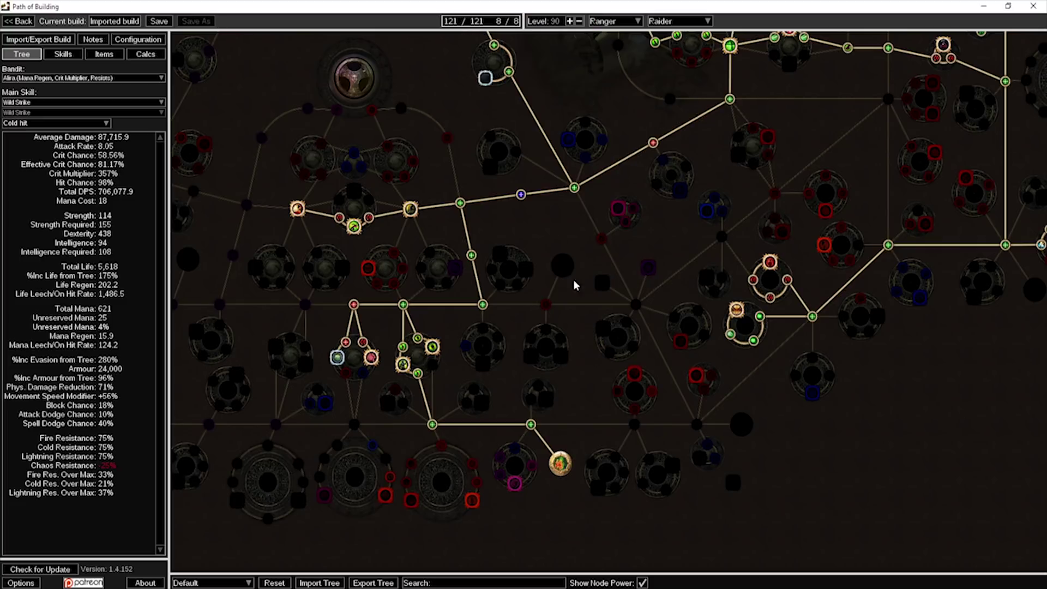
# Examine the resistances and the stat effects of Sentinel, Dervish, the 5% maximum Life node and Iron Reflexes
pyautogui.moveTo(662, 224); pyautogui.dragTo(566, 266)
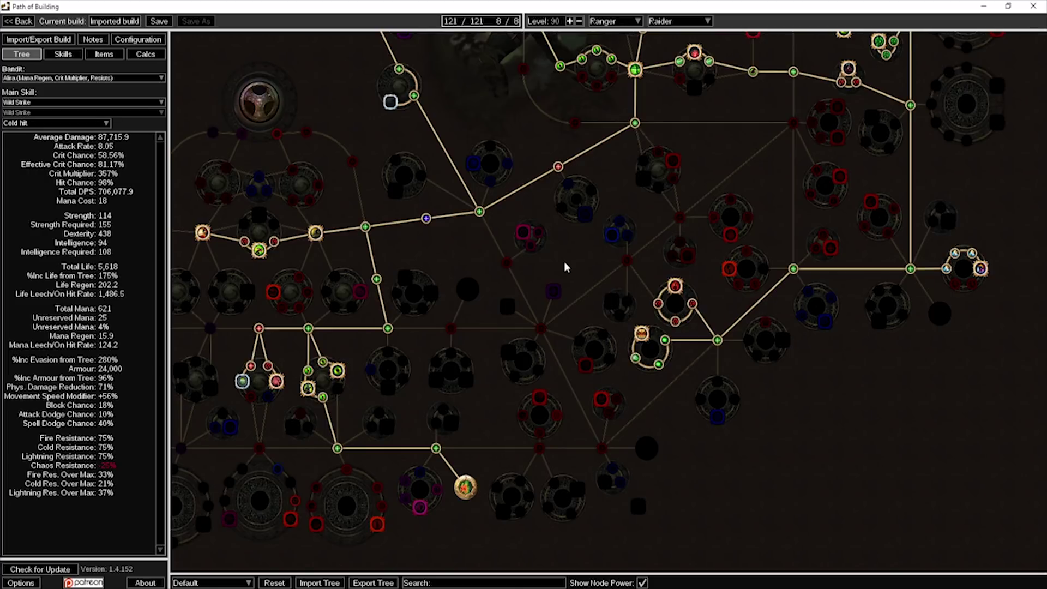
pyautogui.moveTo(414, 242); pyautogui.dragTo(551, 290)
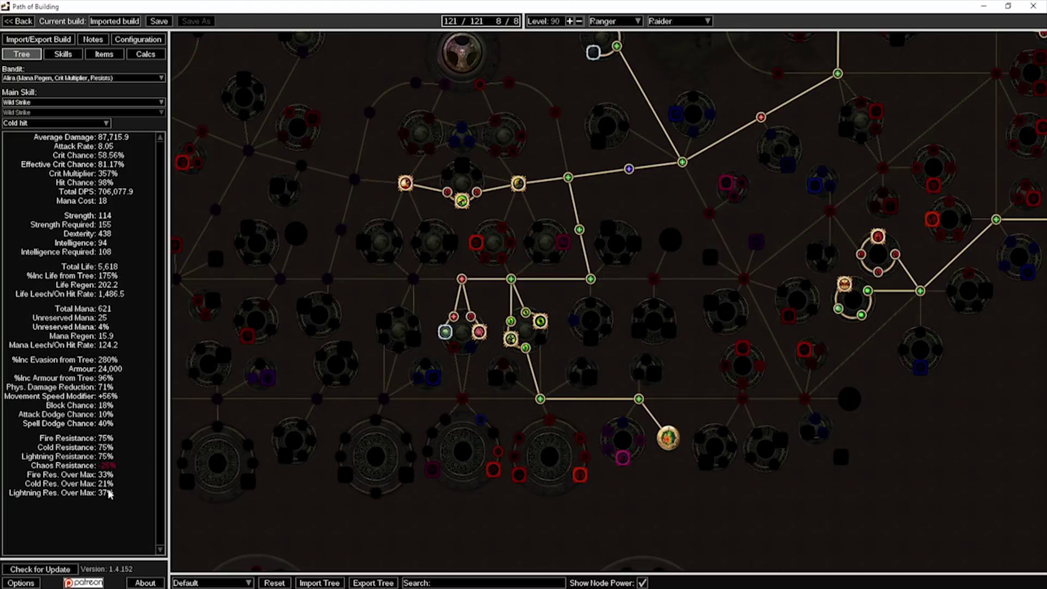
pyautogui.moveTo(496, 163); pyautogui.dragTo(502, 505)
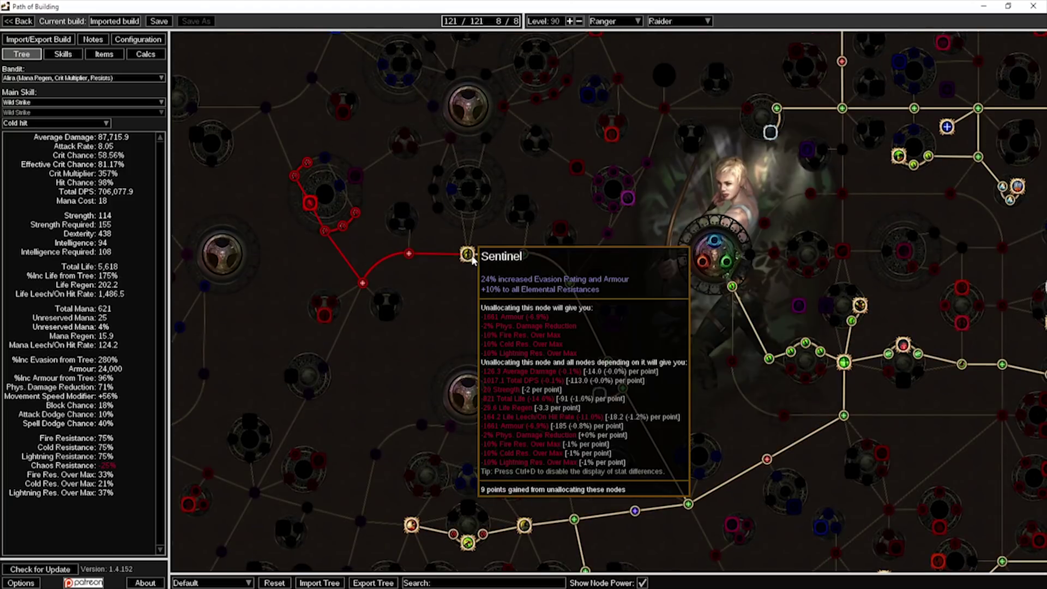
pyautogui.moveTo(495, 326); pyautogui.dragTo(489, 234)
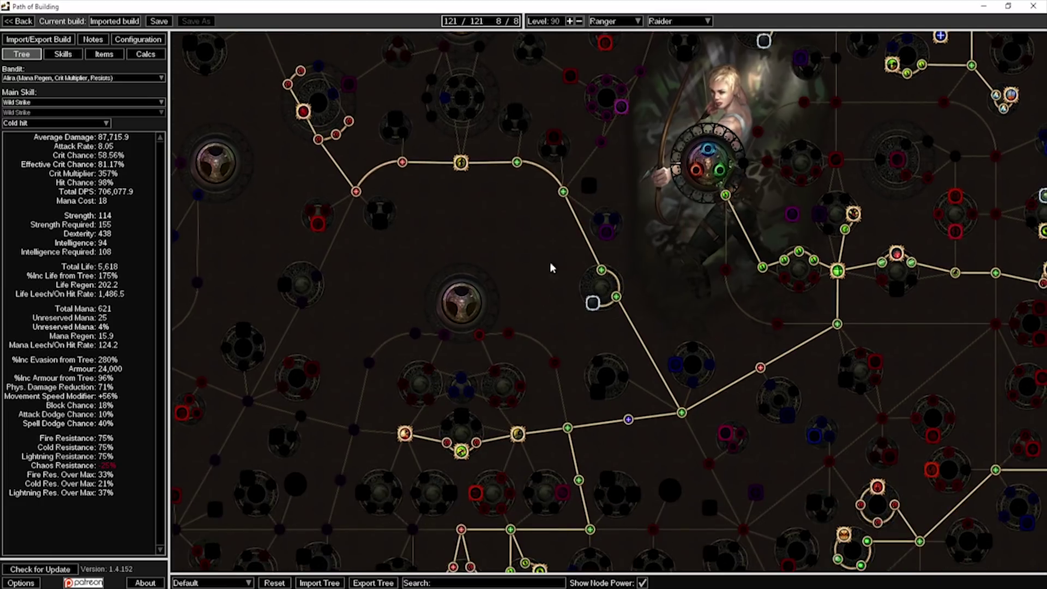
pyautogui.moveTo(620, 456); pyautogui.dragTo(555, 329)
pyautogui.moveTo(554, 406); pyautogui.dragTo(531, 319)
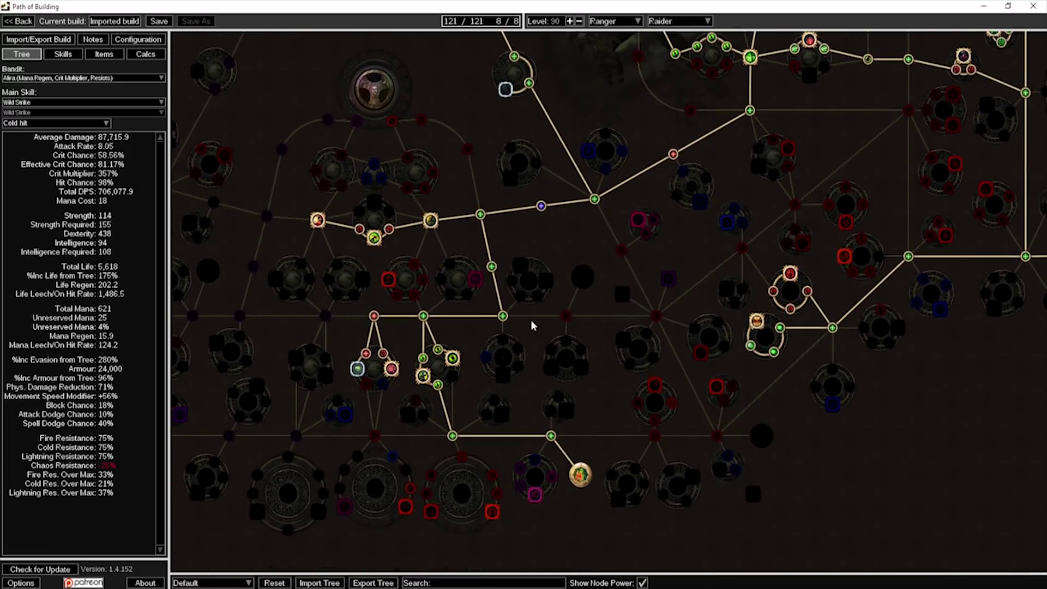
pyautogui.moveTo(388, 282)
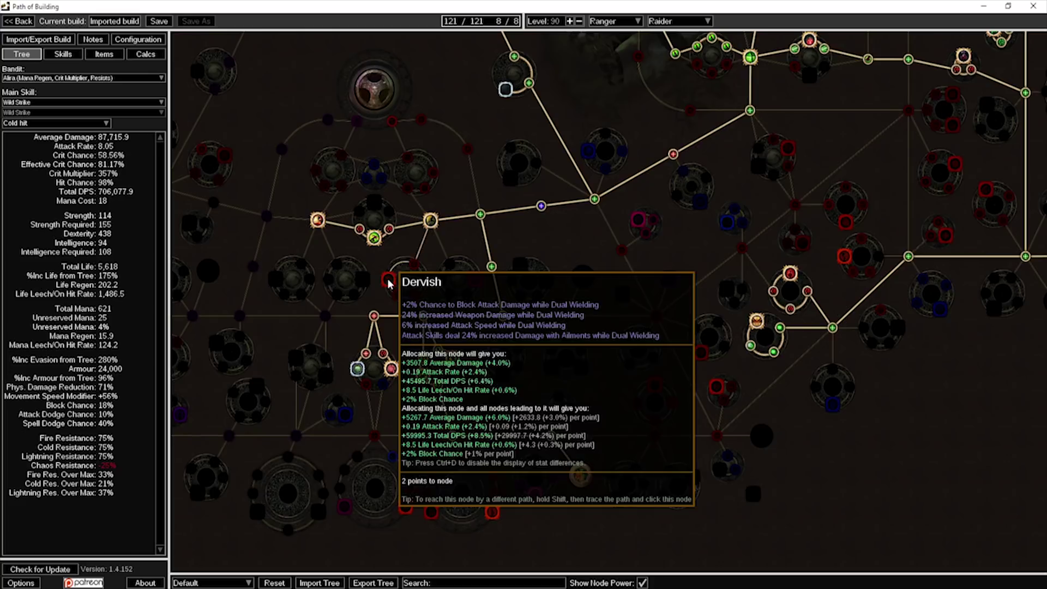
pyautogui.moveTo(544, 332); pyautogui.dragTo(605, 226)
pyautogui.moveTo(564, 416)
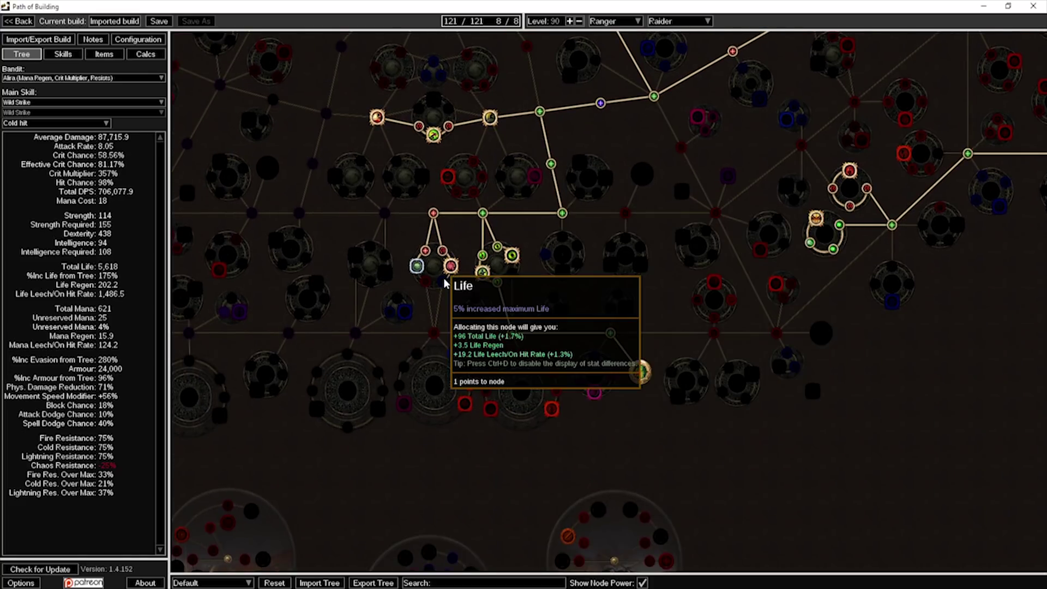
pyautogui.moveTo(511, 260)
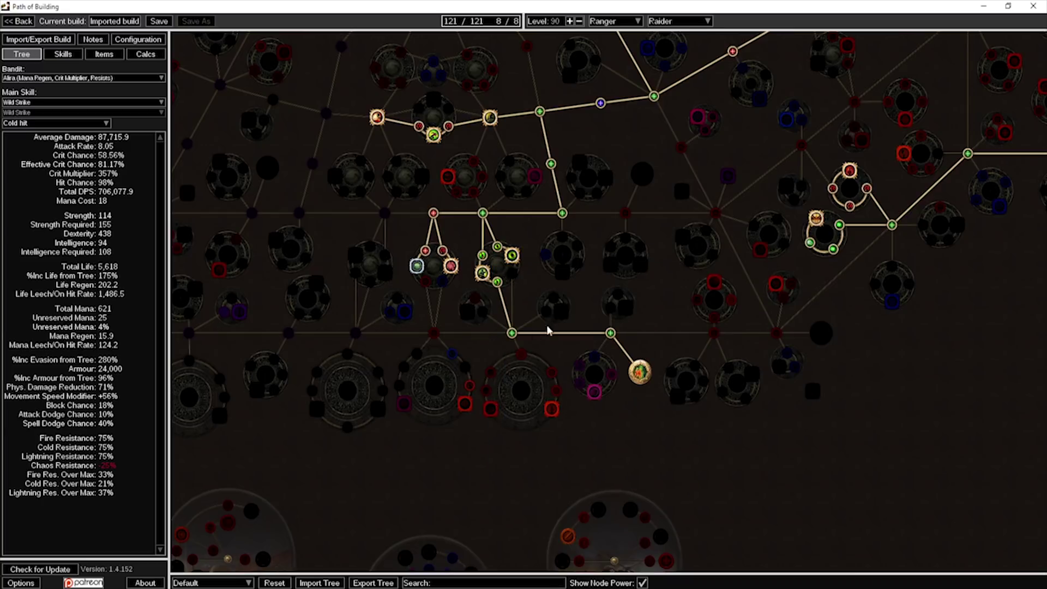
pyautogui.scroll(5, 547, 329)
pyautogui.moveTo(577, 332)
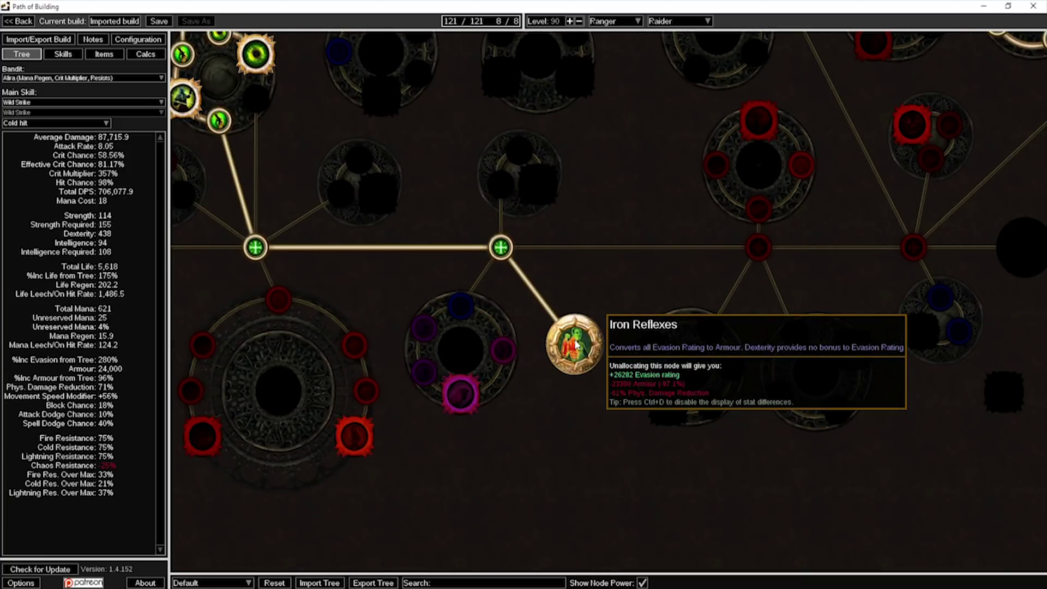
# Unallocate Iron Reflexes to compare the defensive stats, and allocate it again
pyautogui.scroll(-1, 576, 343)
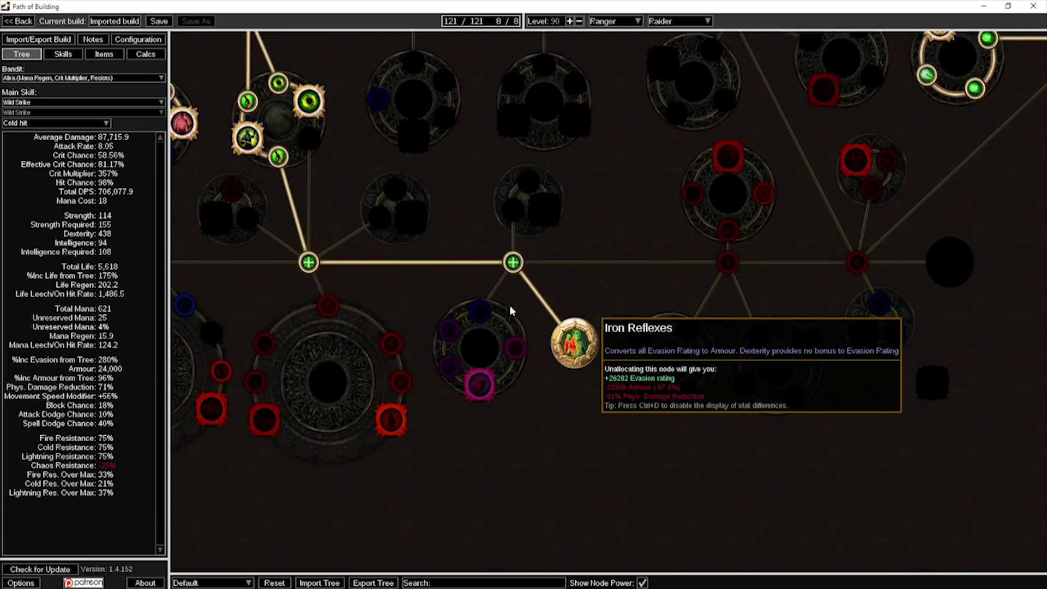
pyautogui.scroll(-4, 568, 237)
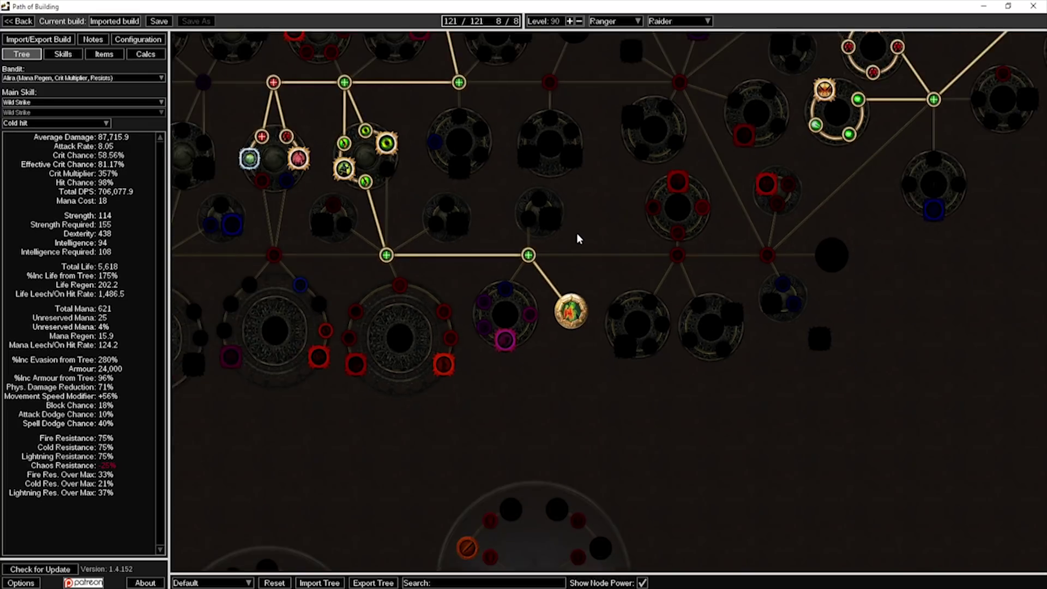
pyautogui.scroll(2, 595, 256)
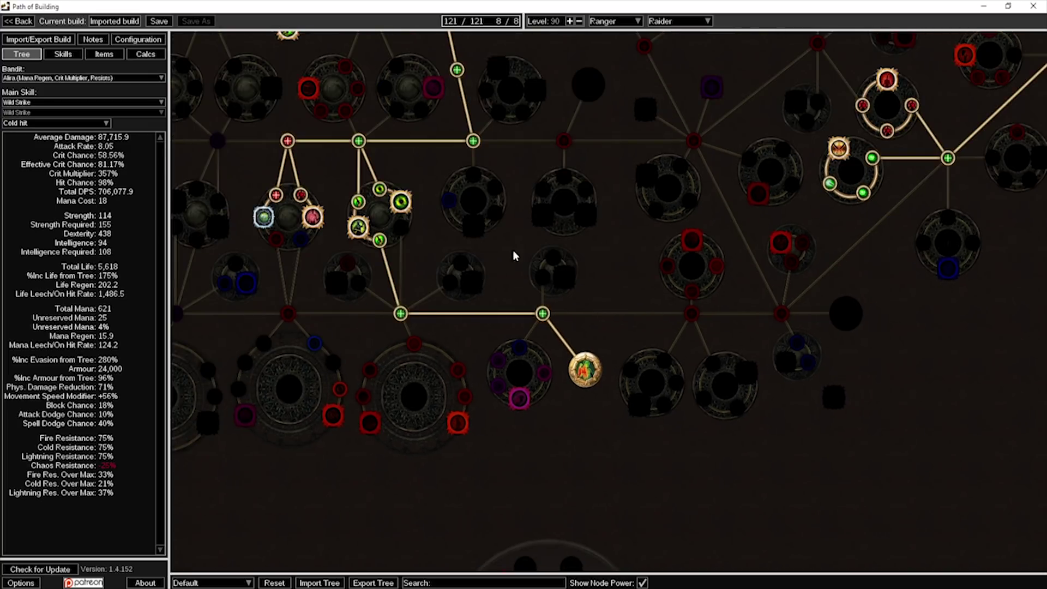
pyautogui.moveTo(411, 270); pyautogui.dragTo(526, 264)
pyautogui.click(701, 360)
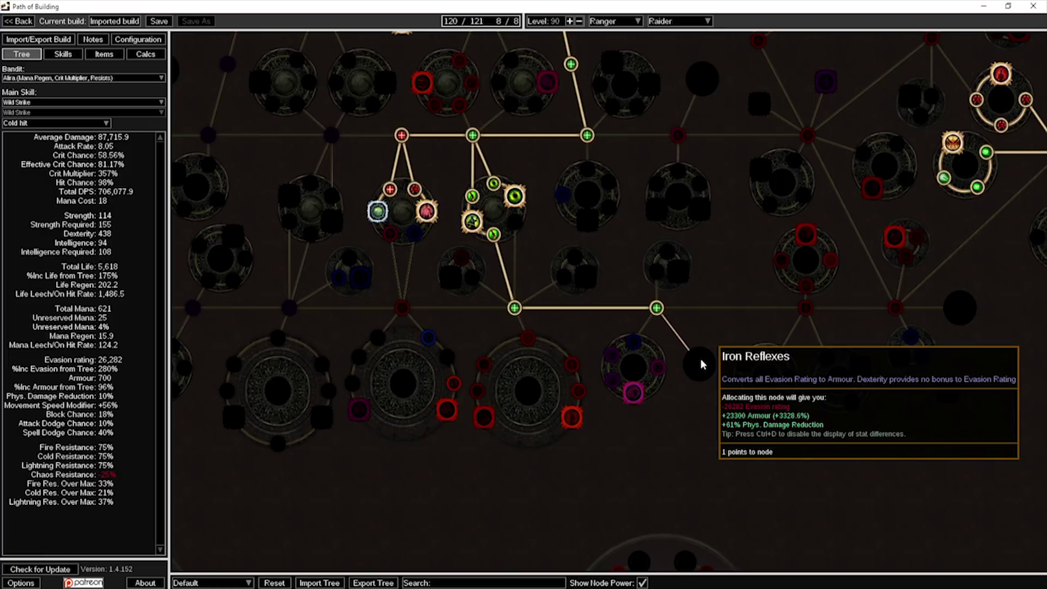
pyautogui.click(700, 360)
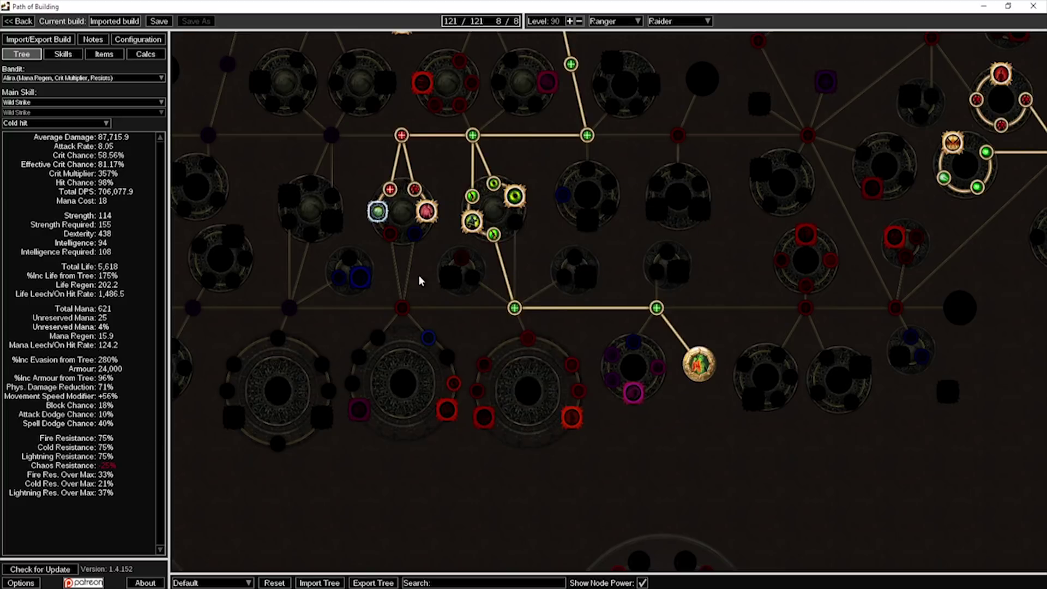
# Reroute the Iron Reflexes path down the eastern side of the evasion cluster, unallocating the nodes and notable on its western side
pyautogui.click(474, 198)
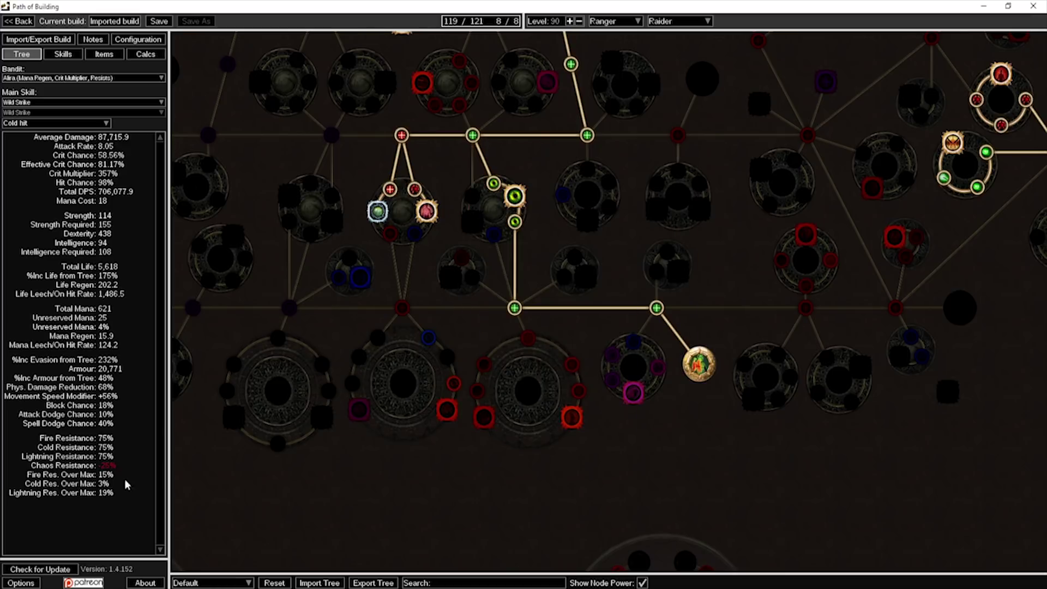
pyautogui.moveTo(468, 24)
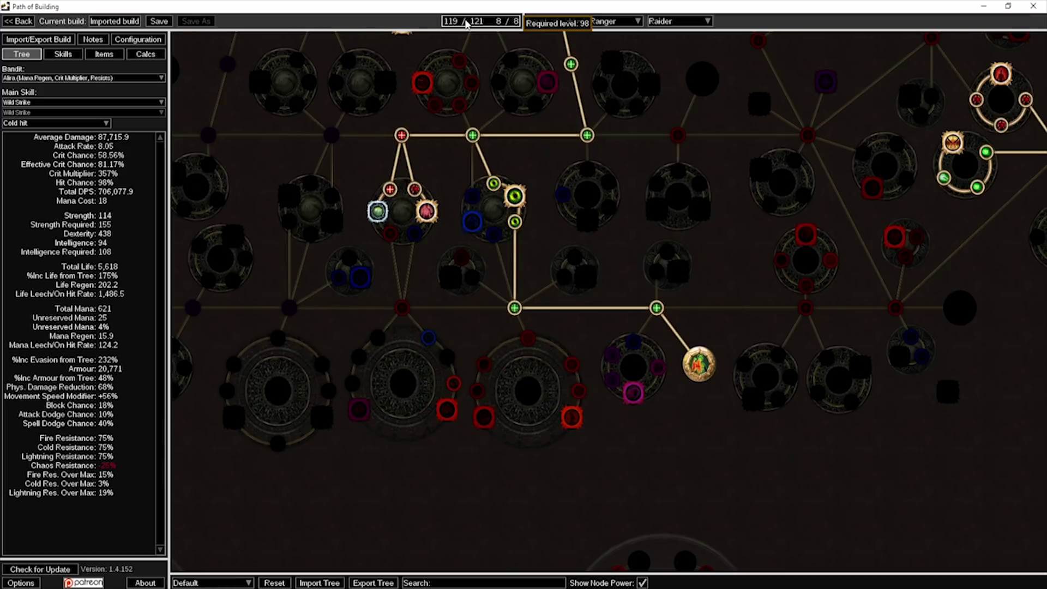
pyautogui.moveTo(526, 131); pyautogui.dragTo(450, 250)
pyautogui.moveTo(454, 286); pyautogui.dragTo(560, 244)
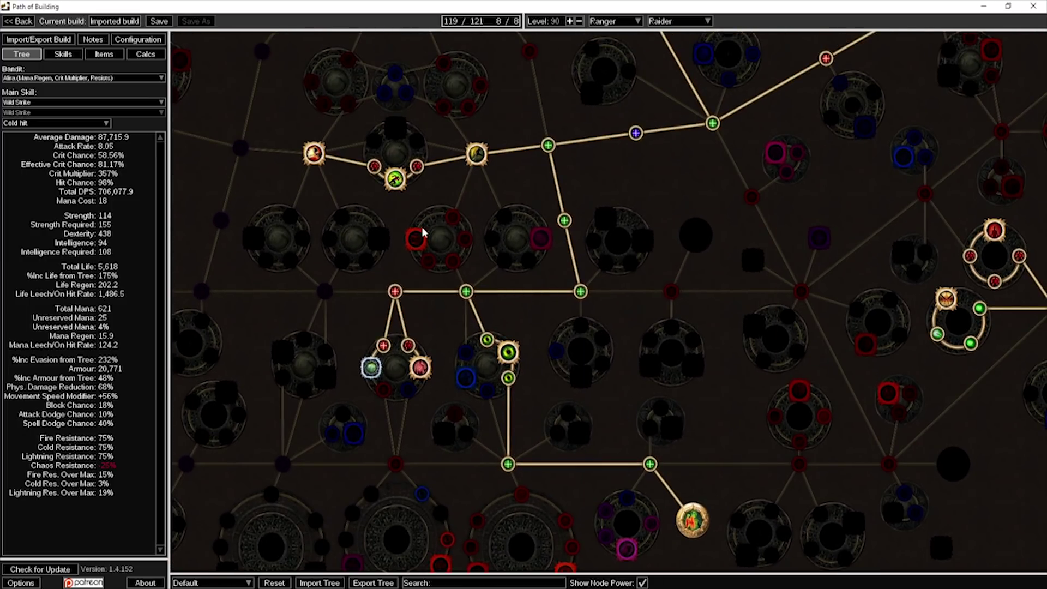
pyautogui.moveTo(427, 271)
pyautogui.moveTo(518, 293); pyautogui.dragTo(517, 260)
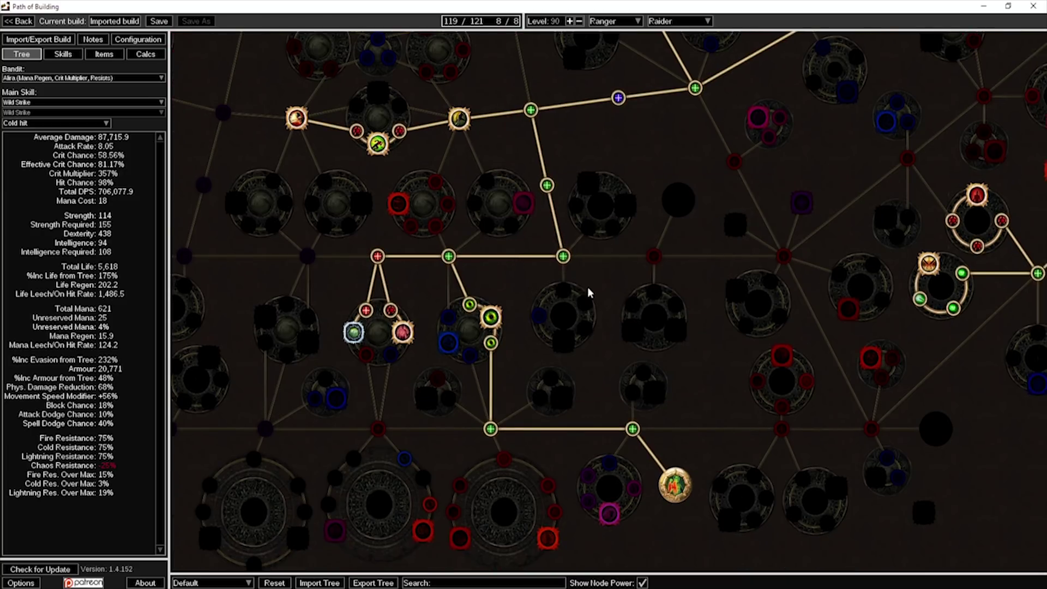
# Unallocate Acuity and the two small nodes leading to it in the cluster east of the Ranger start
pyautogui.moveTo(588, 287); pyautogui.dragTo(394, 199)
pyautogui.moveTo(686, 116); pyautogui.dragTo(456, 270)
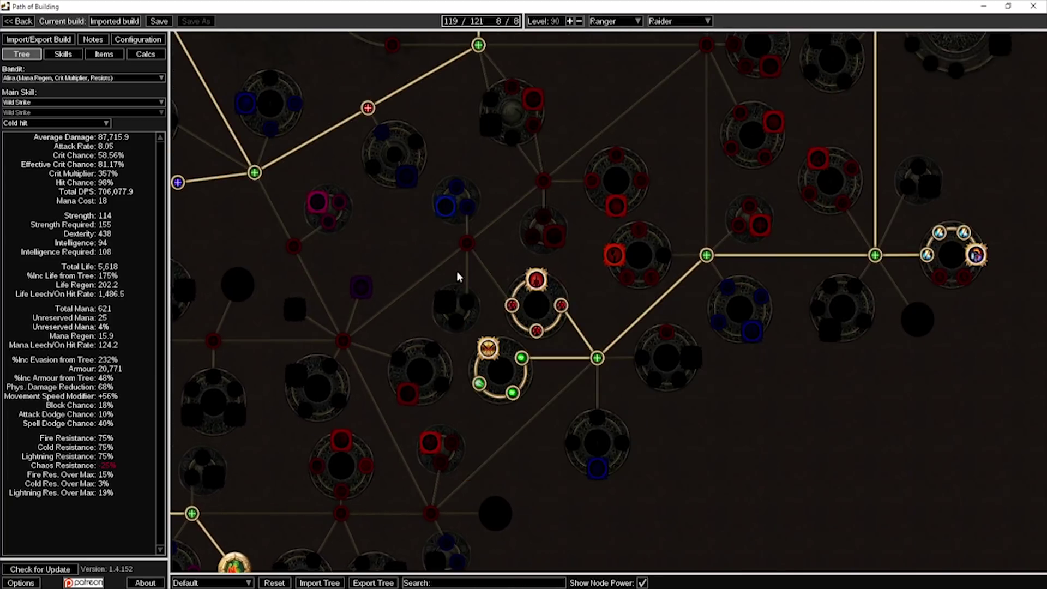
pyautogui.scroll(-3, 538, 290)
pyautogui.moveTo(538, 290); pyautogui.dragTo(507, 215)
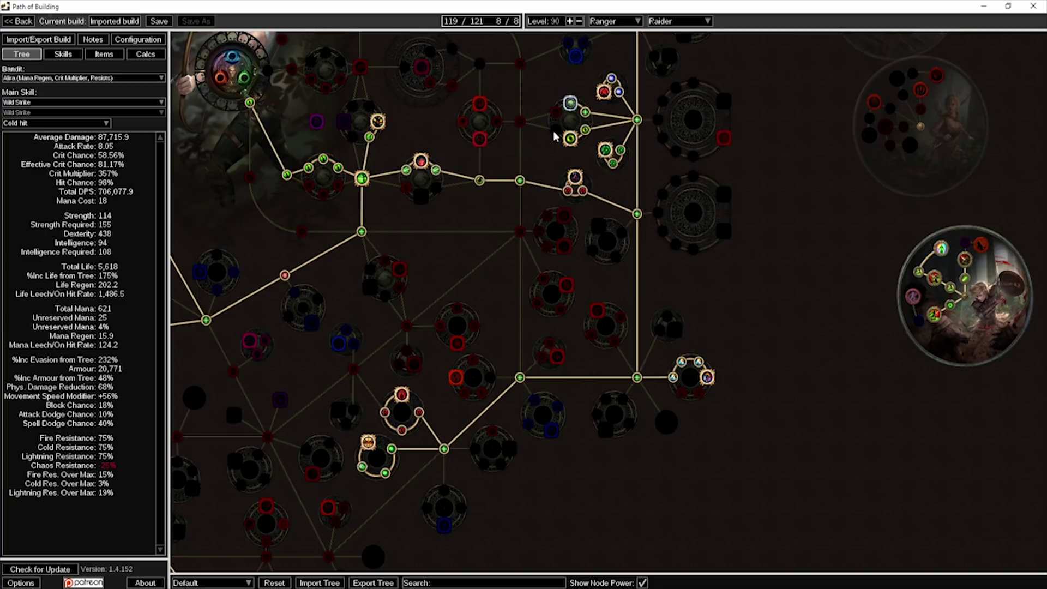
pyautogui.moveTo(411, 231); pyautogui.dragTo(669, 156)
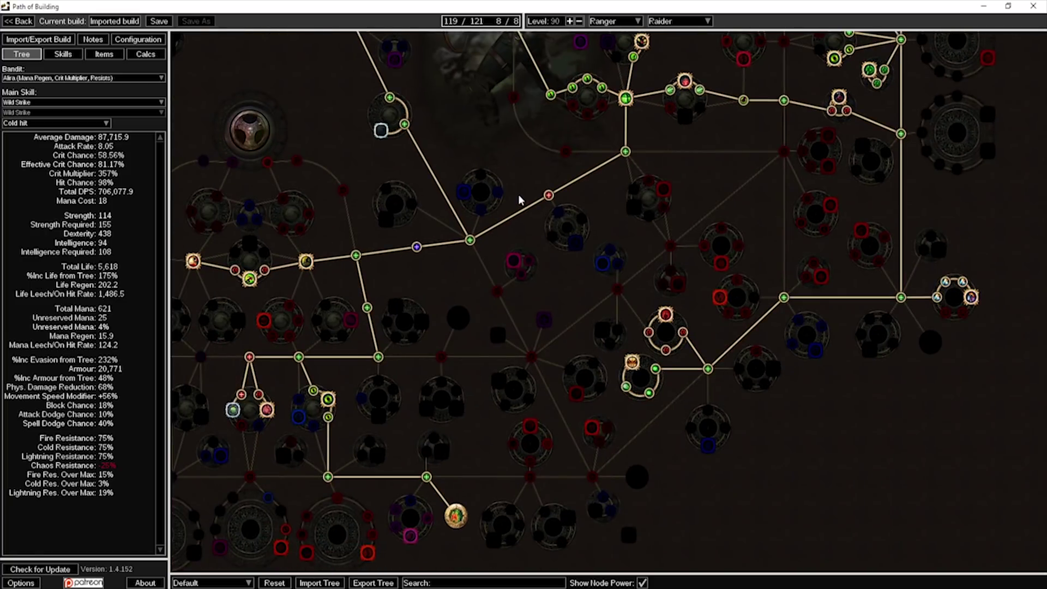
pyautogui.moveTo(473, 140); pyautogui.dragTo(355, 309)
pyautogui.moveTo(748, 233); pyautogui.dragTo(611, 395)
pyautogui.moveTo(722, 377); pyautogui.dragTo(676, 229)
pyautogui.click(668, 243)
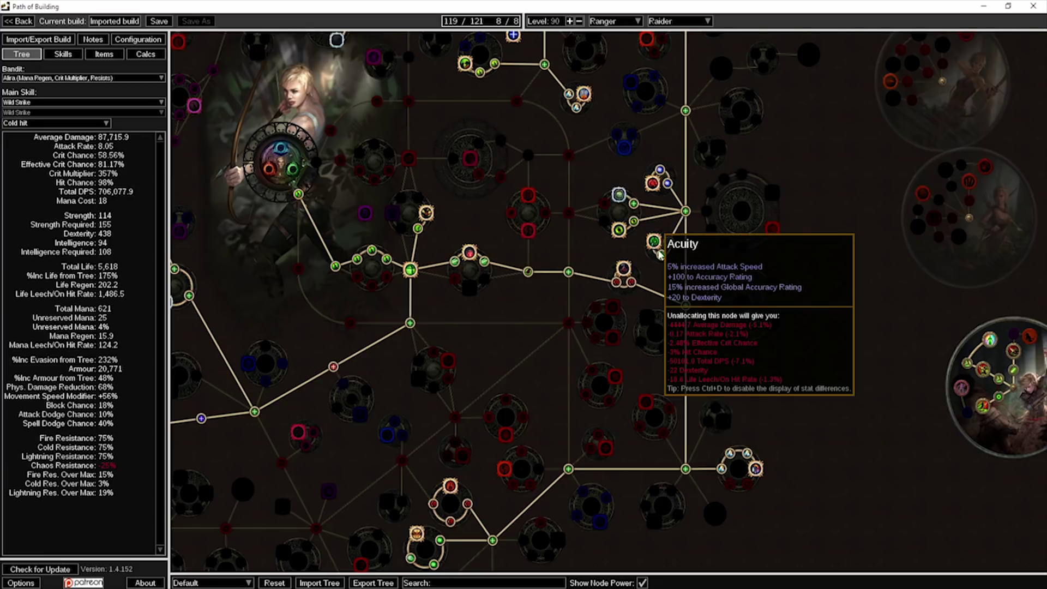
pyautogui.click(672, 240)
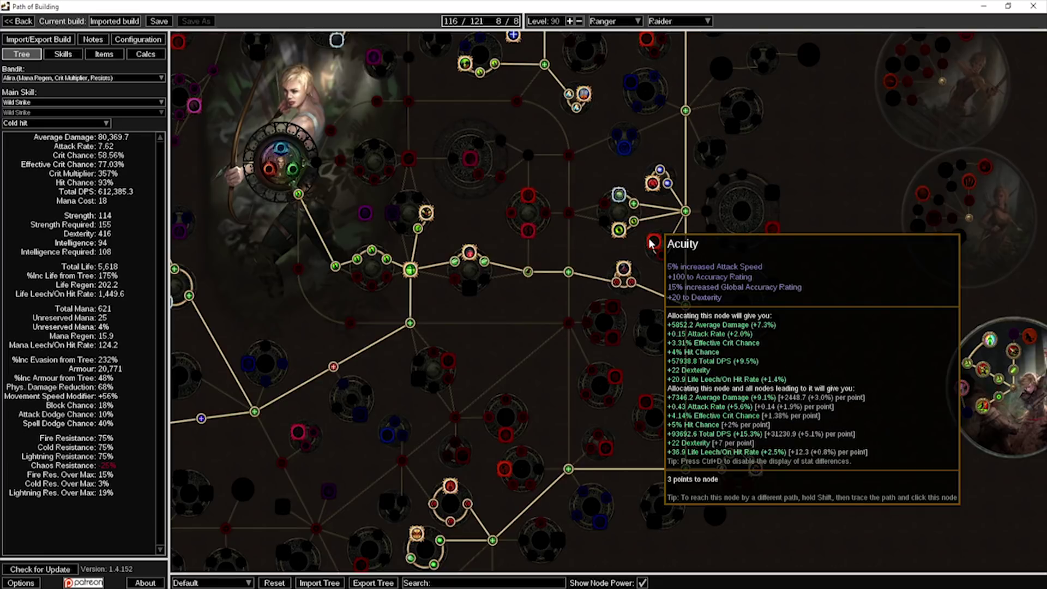
# Examine the allocated routes and neighbouring clusters south and north of the Ranger start for further changes
pyautogui.moveTo(810, 119); pyautogui.dragTo(781, 252)
pyautogui.moveTo(549, 119); pyautogui.dragTo(551, 292)
pyautogui.scroll(-2, 574, 220)
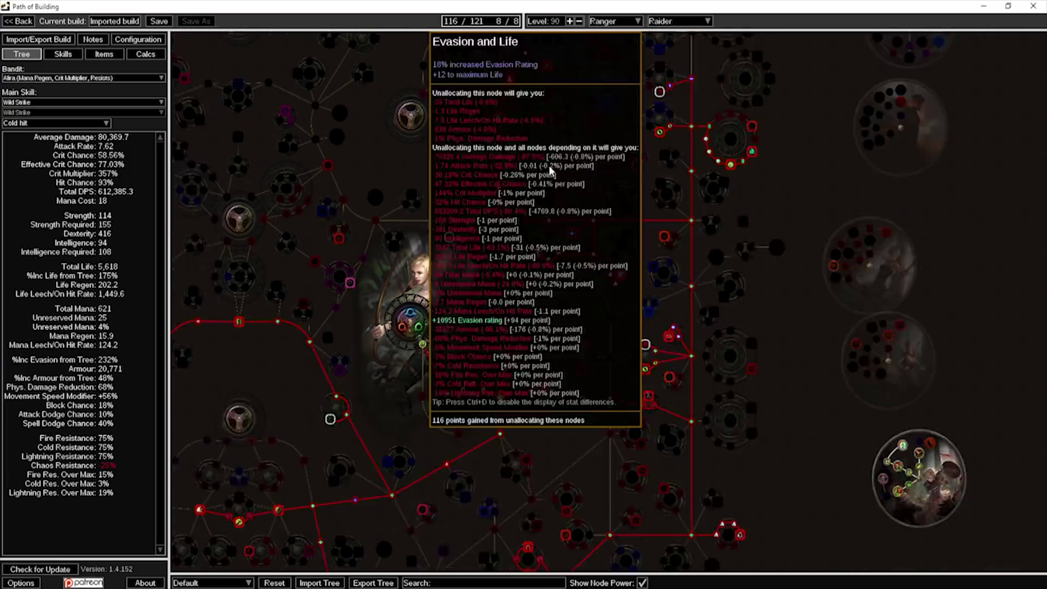
pyautogui.scroll(4, 624, 322)
pyautogui.scroll(-2, 628, 292)
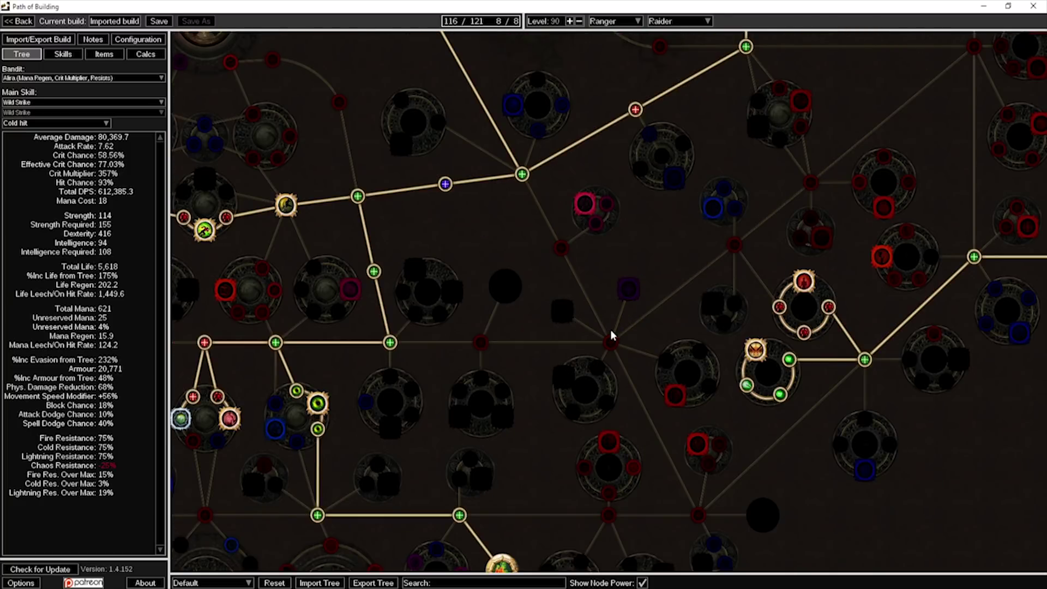
pyautogui.moveTo(610, 329); pyautogui.dragTo(584, 168)
pyautogui.scroll(2, 620, 292)
pyautogui.scroll(-2, 564, 236)
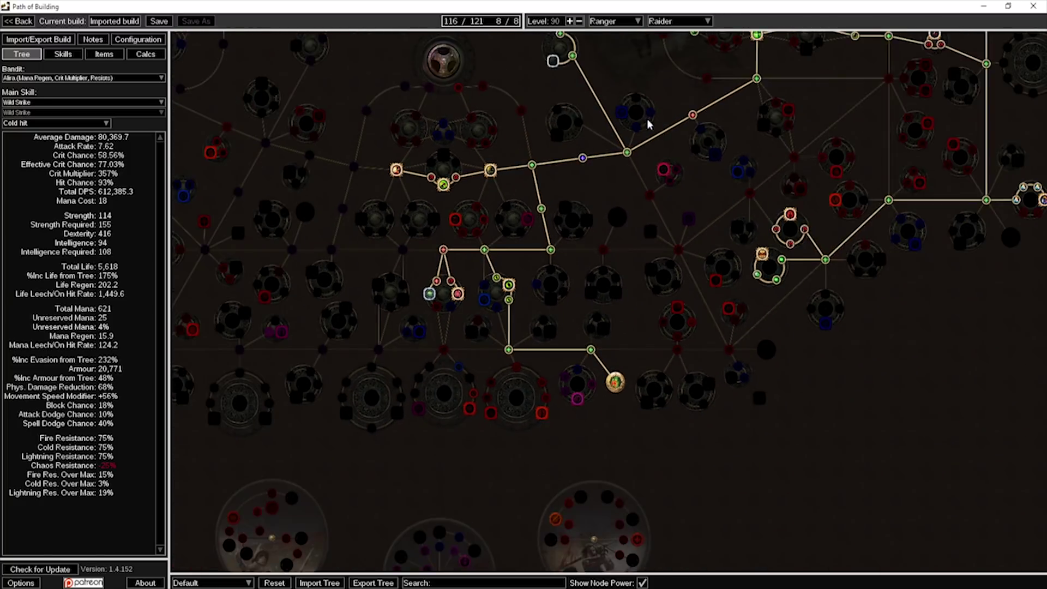
pyautogui.scroll(2, 480, 308)
pyautogui.scroll(-2, 517, 117)
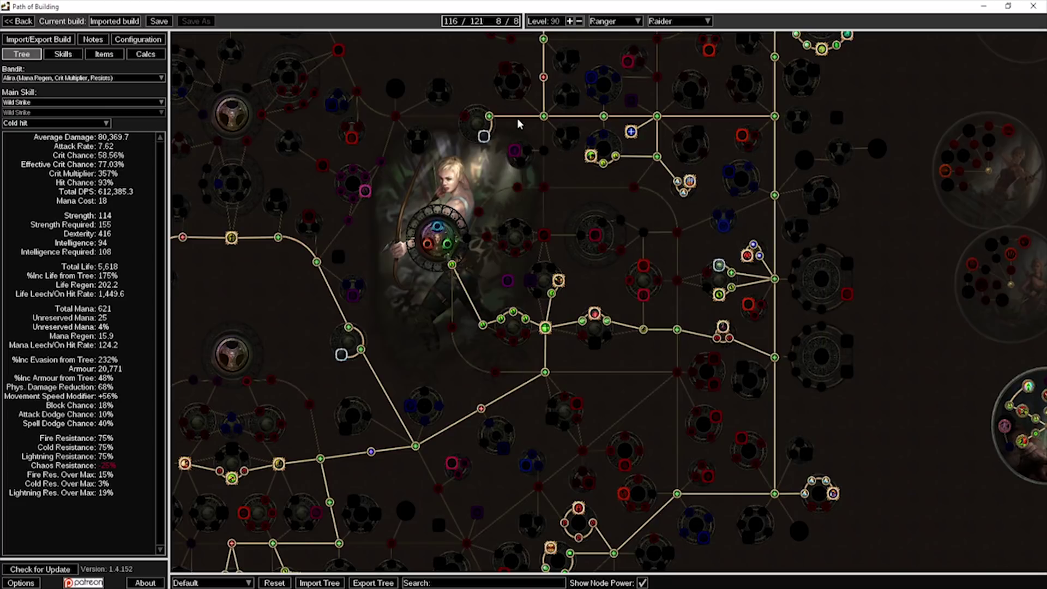
pyautogui.moveTo(517, 118); pyautogui.dragTo(466, 250)
pyautogui.scroll(2, 431, 273)
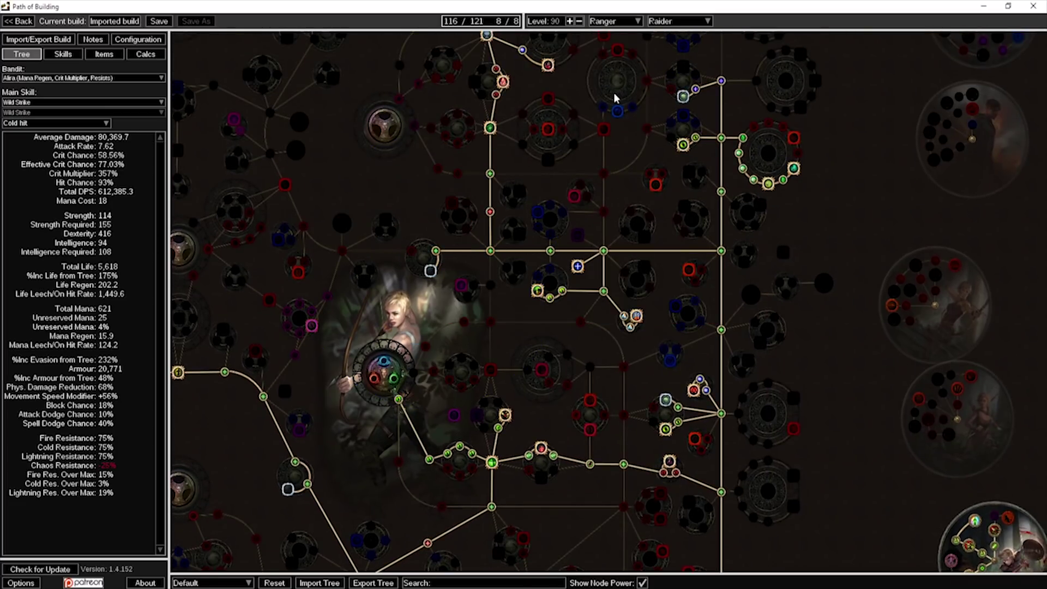
# Search the passive tree for "intel" and look over the highlighted nodes down to the southern area
pyautogui.moveTo(614, 93); pyautogui.dragTo(551, 182)
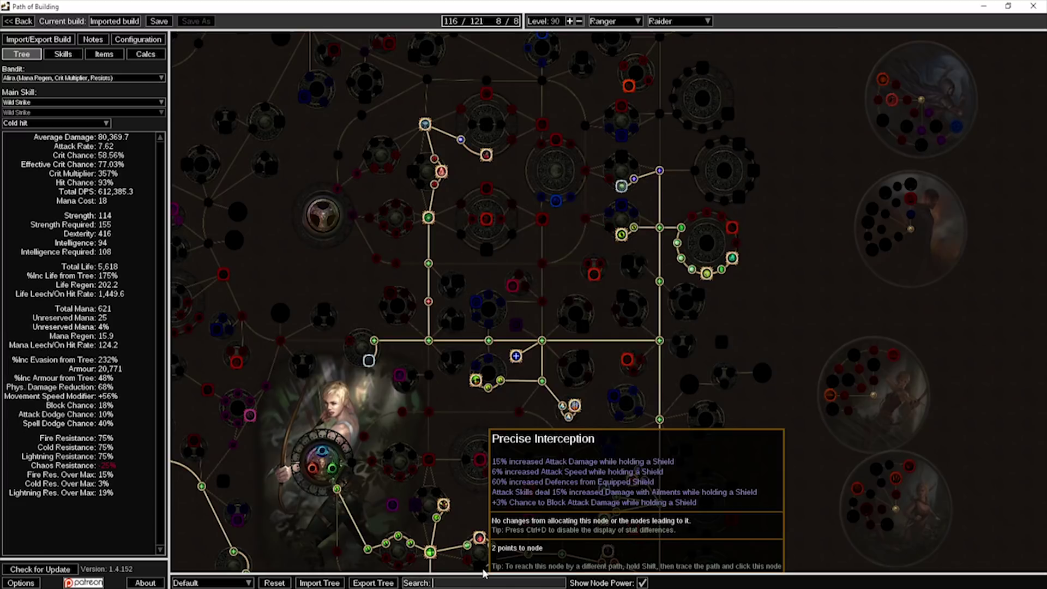
pyautogui.write('intel')
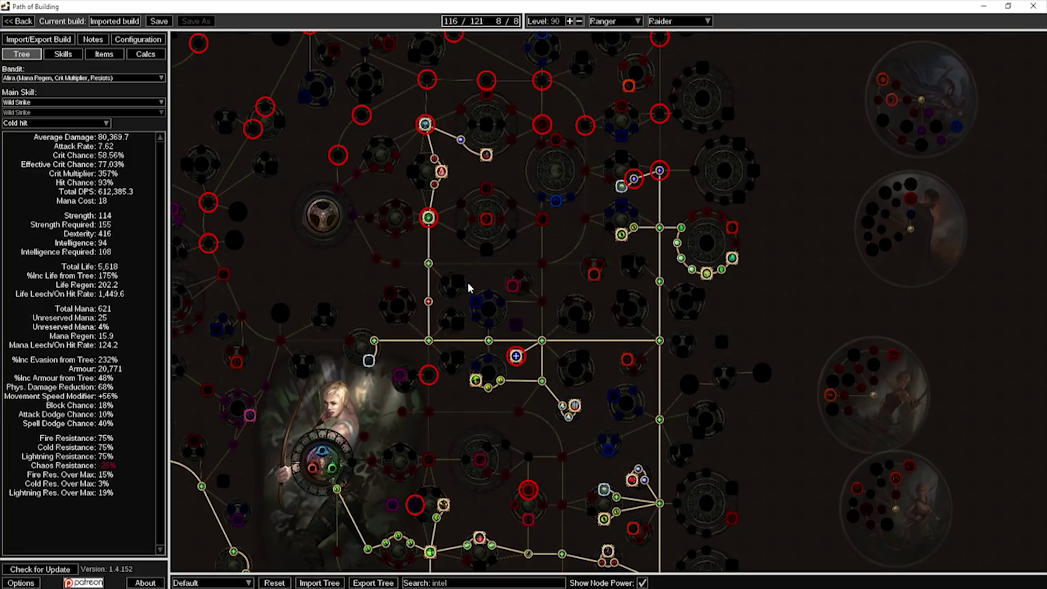
pyautogui.moveTo(467, 283); pyautogui.dragTo(392, 283)
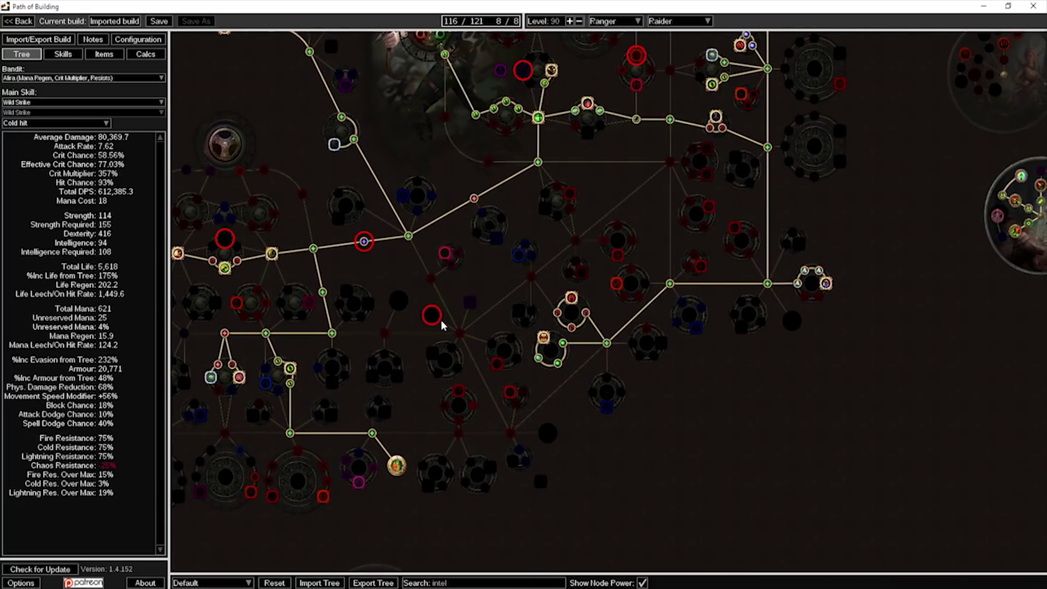
# Try allocating the southern Intelligence node with its connecting Dexterity path, and unallocate them
pyautogui.click(435, 322)
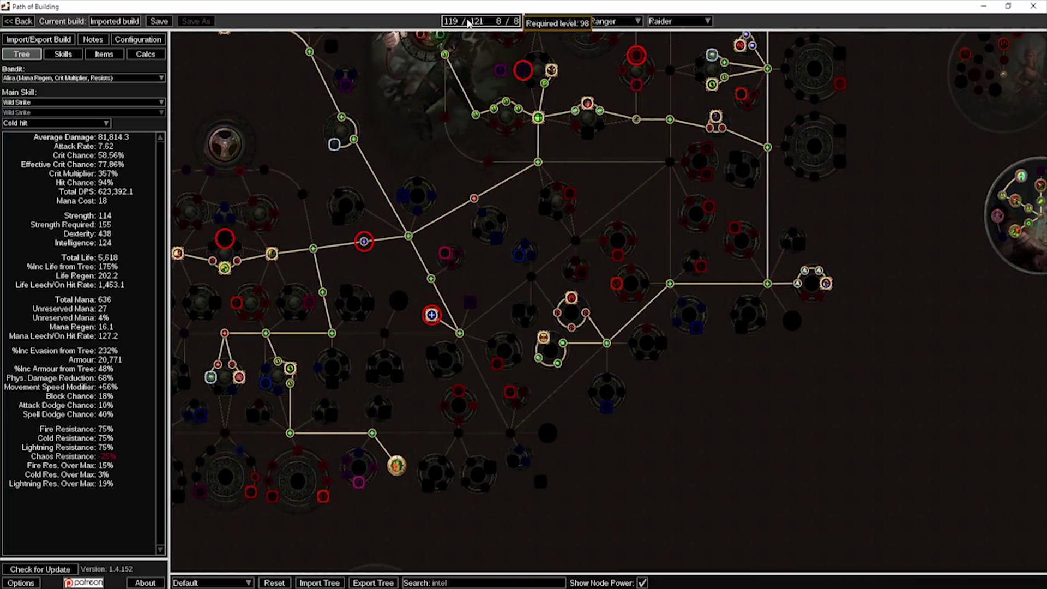
pyautogui.click(430, 278)
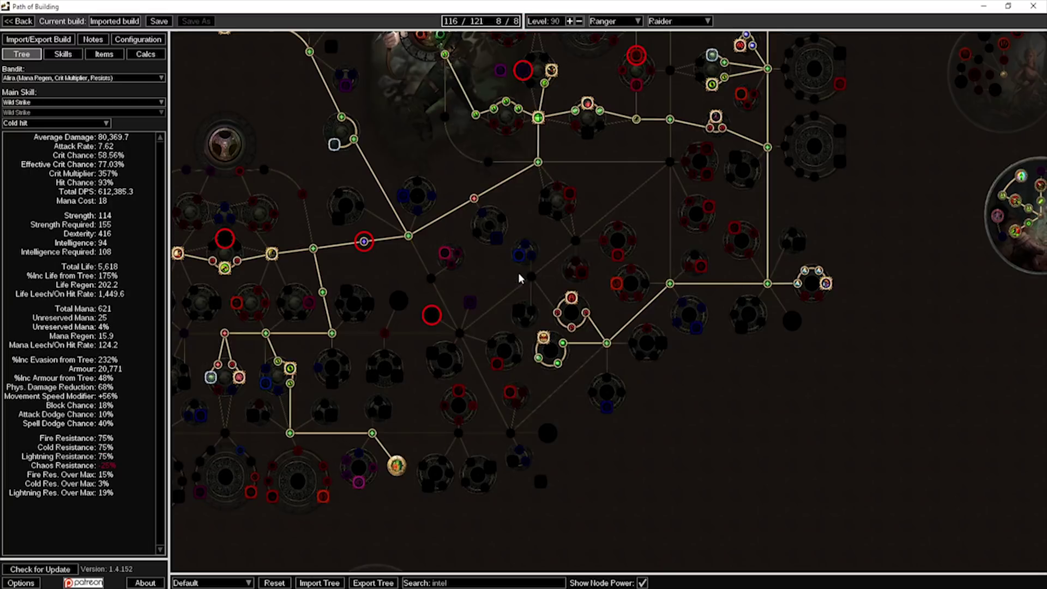
# Try allocating Coldhearted Calculation and the small node leading to it in the northern cluster, and unallocate both
pyautogui.moveTo(501, 253); pyautogui.dragTo(445, 439)
pyautogui.moveTo(763, 148); pyautogui.dragTo(716, 293)
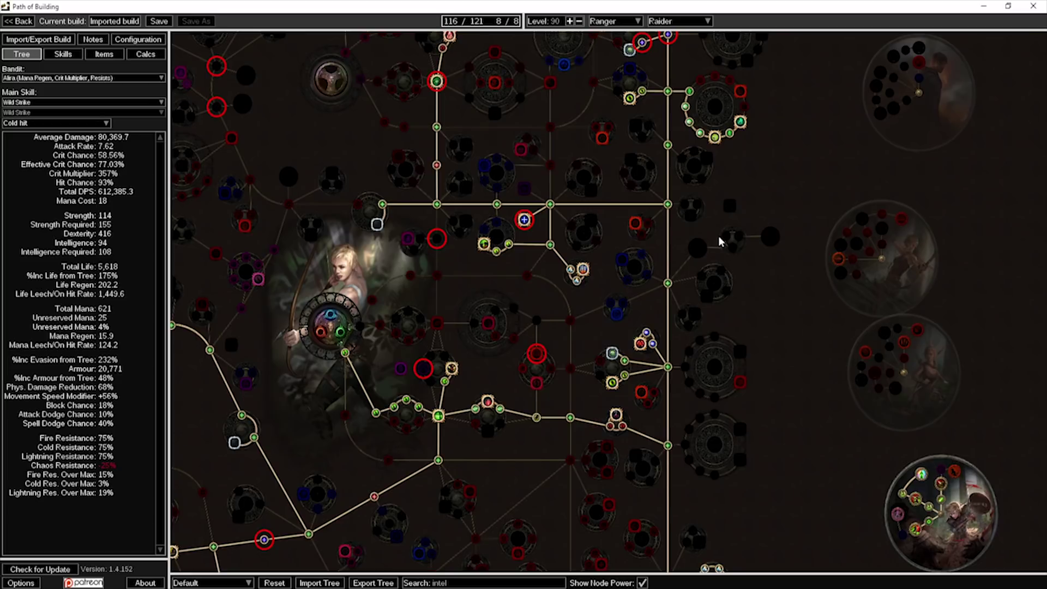
pyautogui.moveTo(725, 175); pyautogui.dragTo(583, 323)
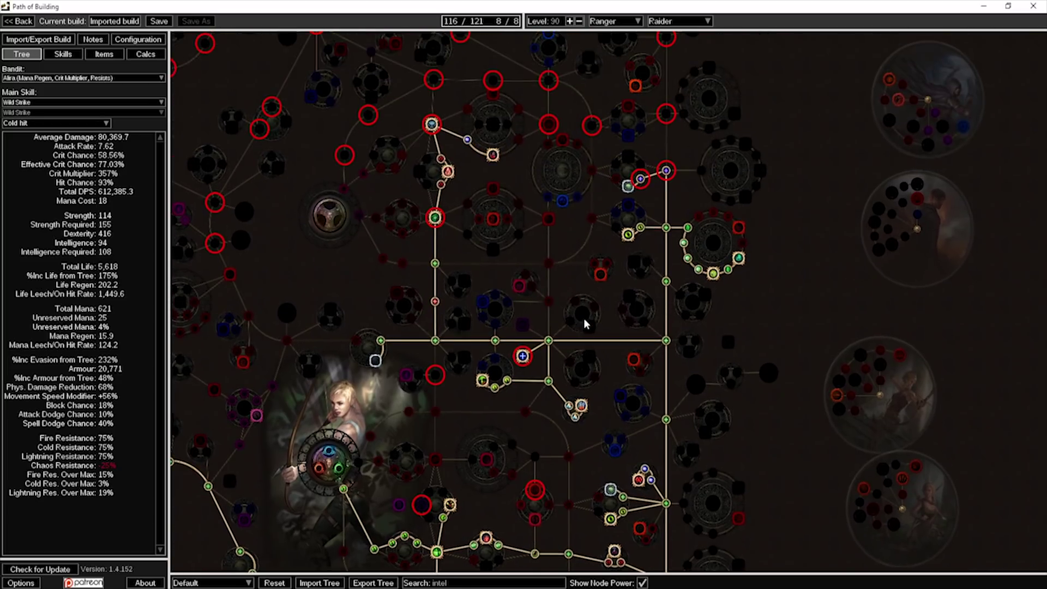
pyautogui.moveTo(553, 133)
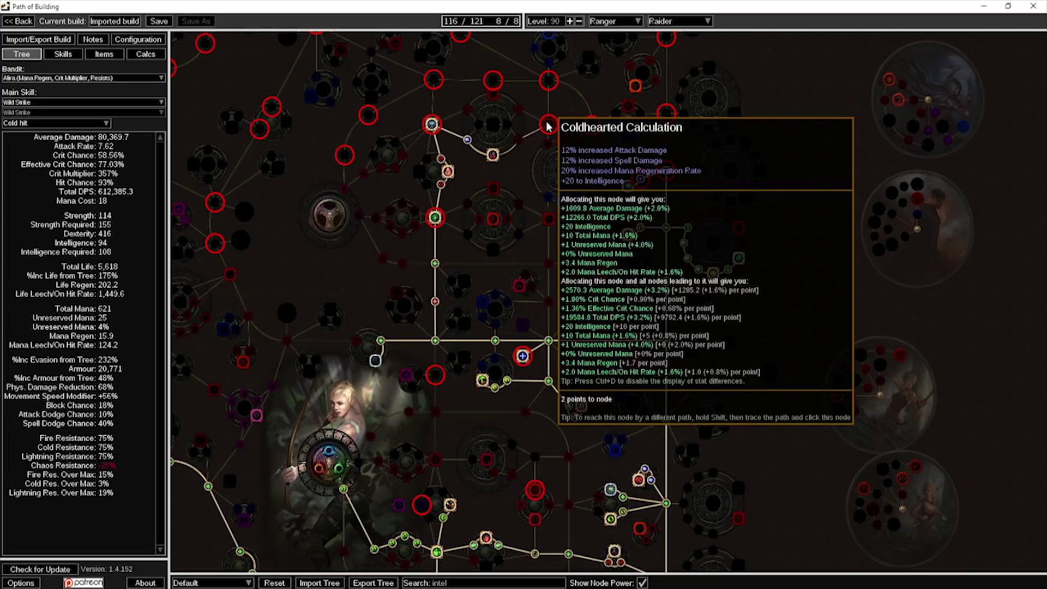
pyautogui.click(548, 126)
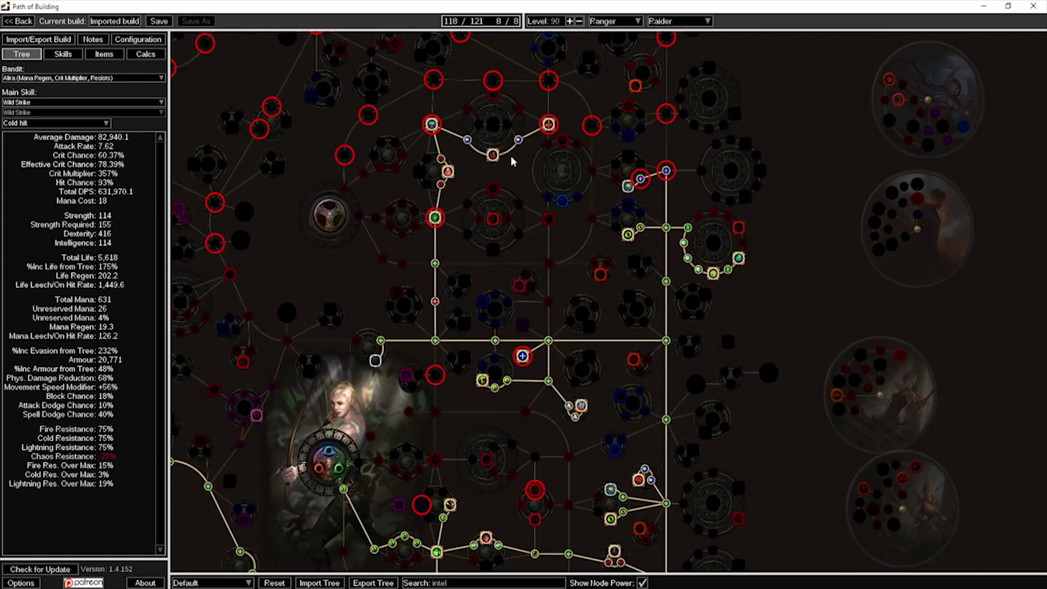
pyautogui.click(518, 141)
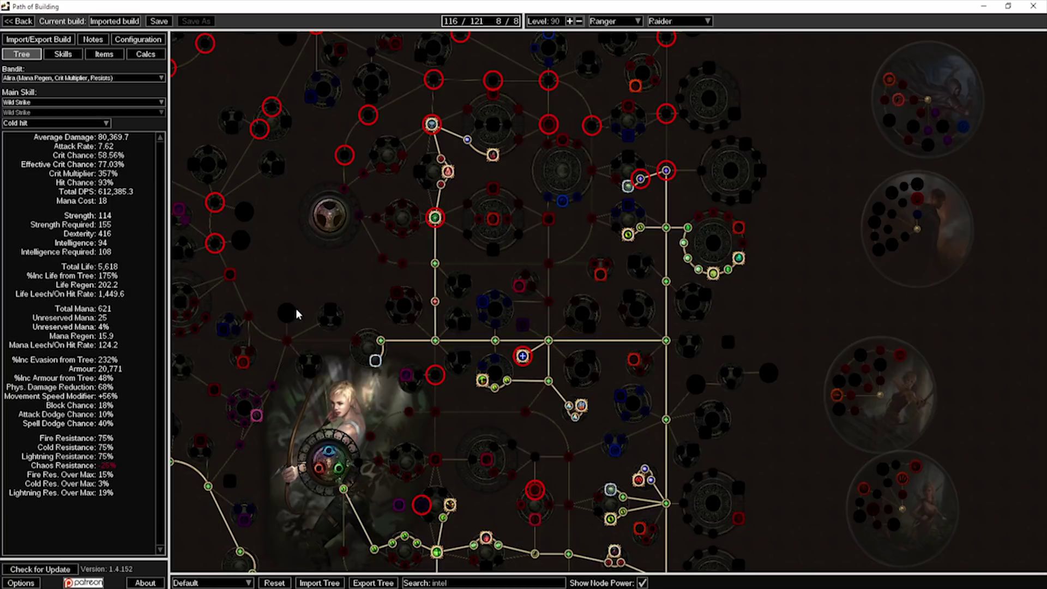
# Examine the Intelligence requirement, the western Attack Speed node and Revenge of the Hunted across the allocated routes
pyautogui.moveTo(294, 309); pyautogui.dragTo(449, 196)
pyautogui.moveTo(434, 338); pyautogui.dragTo(447, 279)
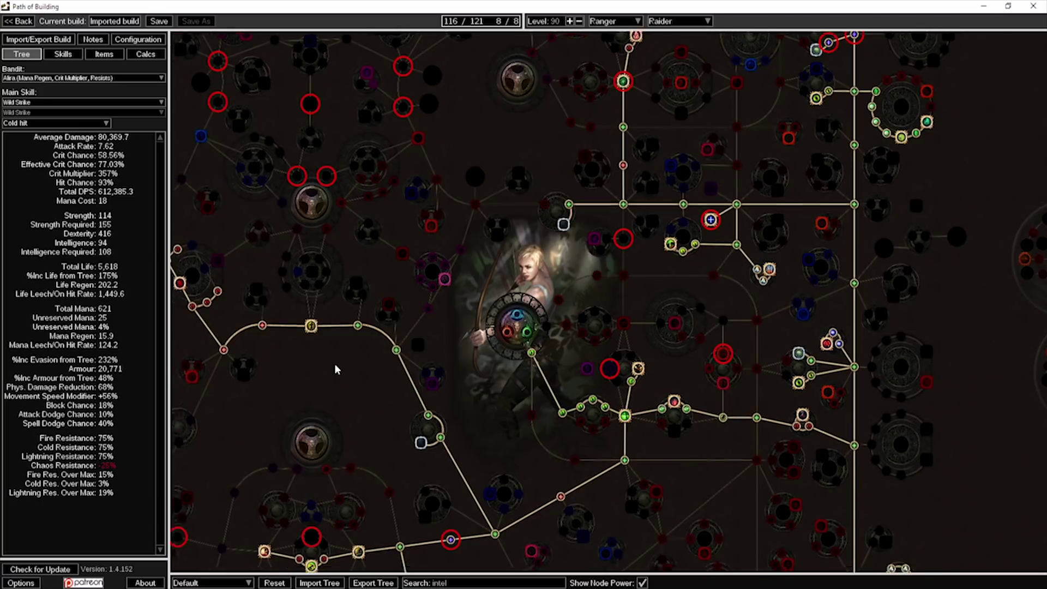
pyautogui.moveTo(335, 363); pyautogui.dragTo(365, 224)
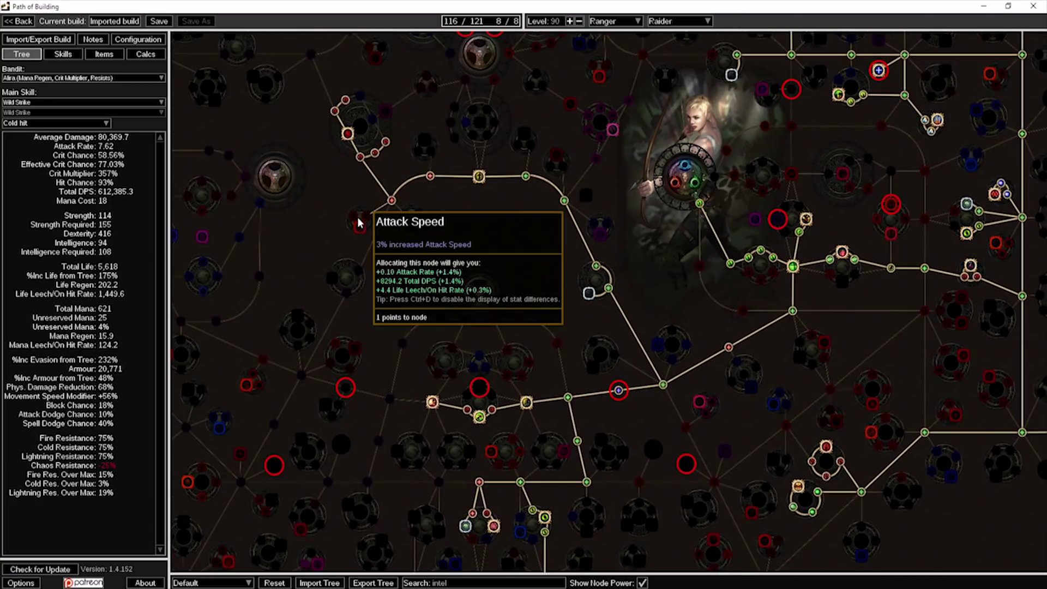
pyautogui.moveTo(503, 283); pyautogui.dragTo(141, 235)
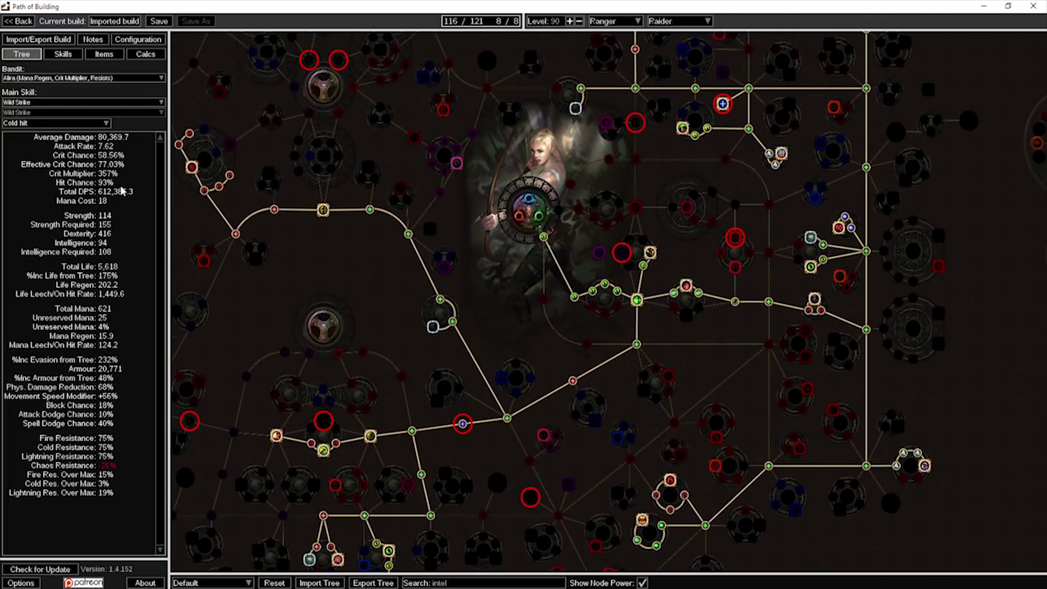
pyautogui.moveTo(502, 319); pyautogui.dragTo(596, 296)
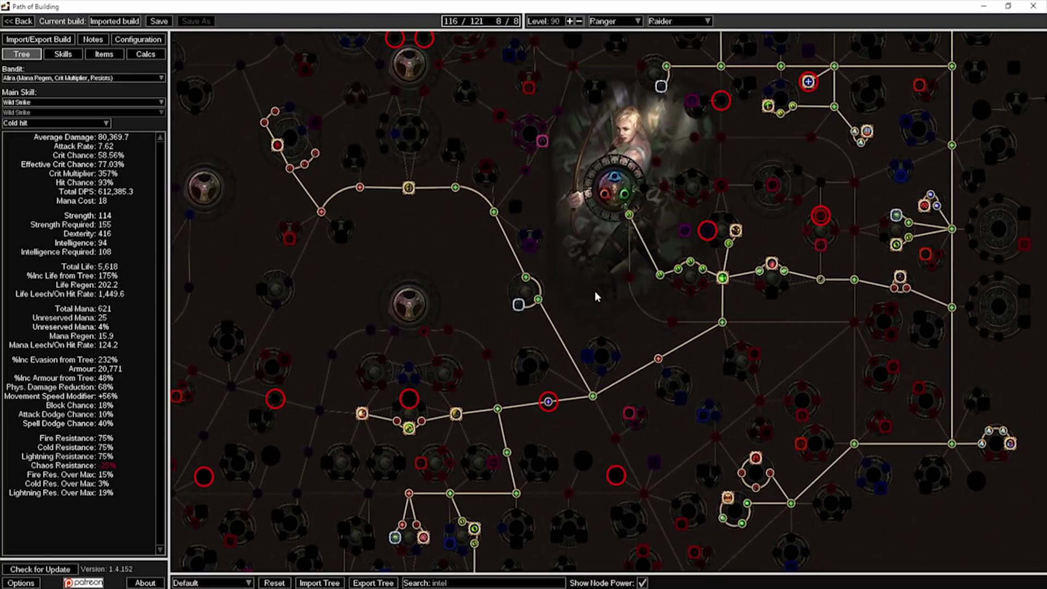
pyautogui.moveTo(404, 212); pyautogui.dragTo(259, 280)
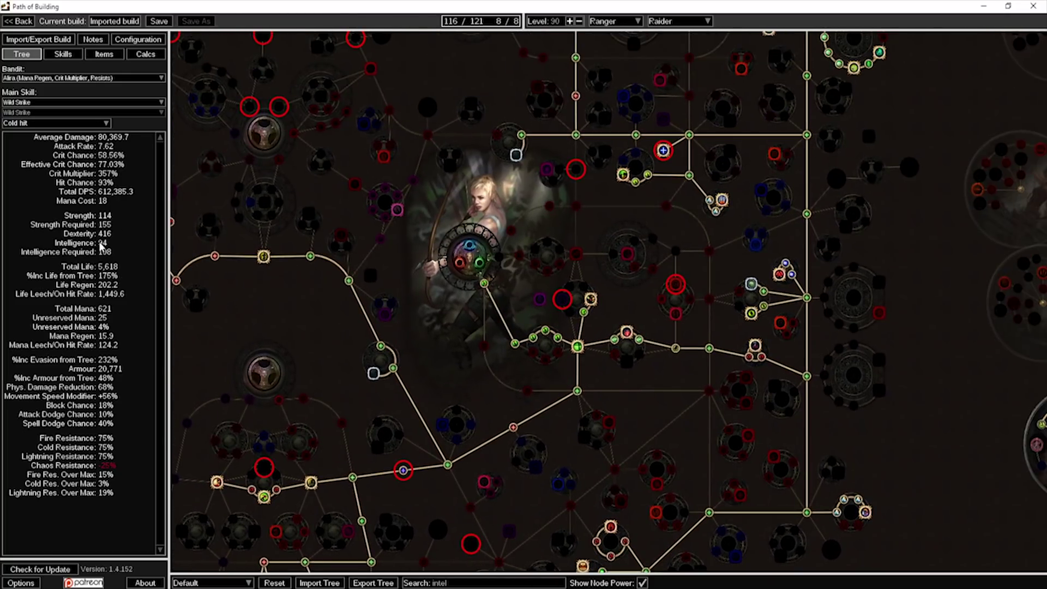
pyautogui.moveTo(600, 198); pyautogui.dragTo(470, 276)
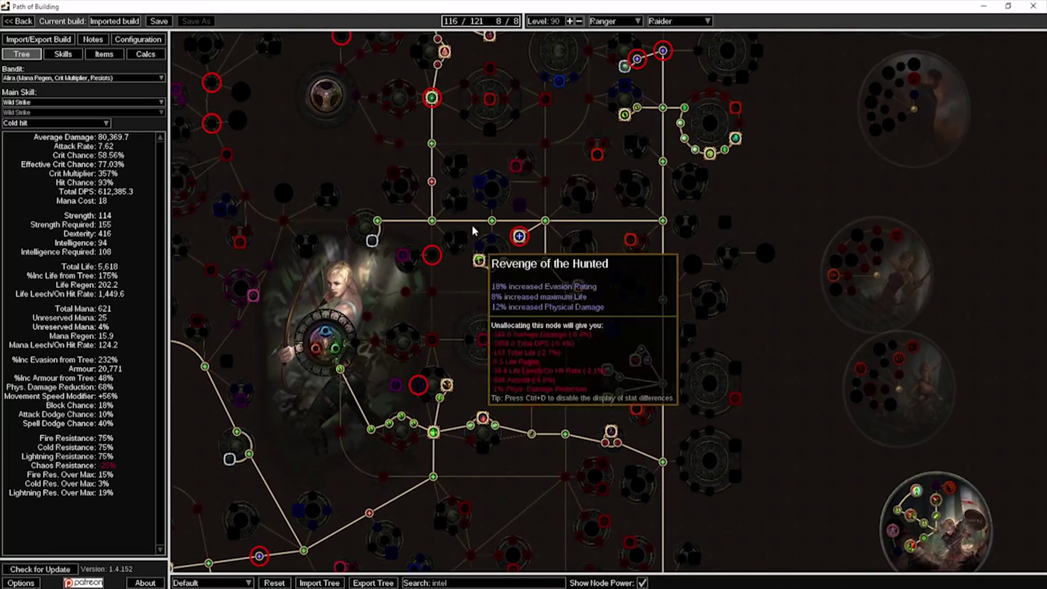
# Allocate the Strength node above Thief's Craft and create a rare jewel on the Crimson Jewel base
pyautogui.click(519, 205)
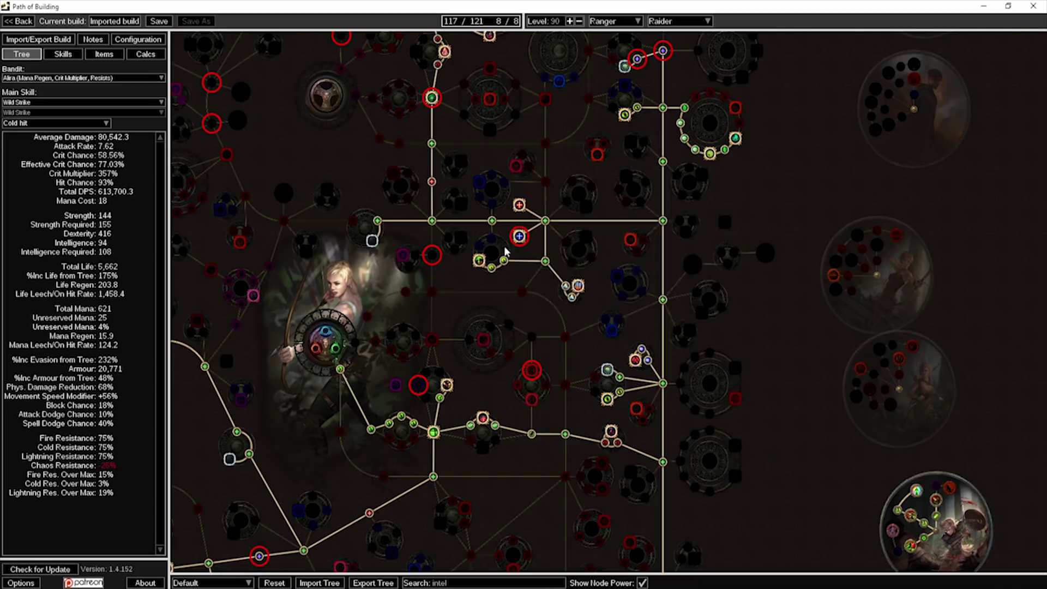
pyautogui.click(109, 57)
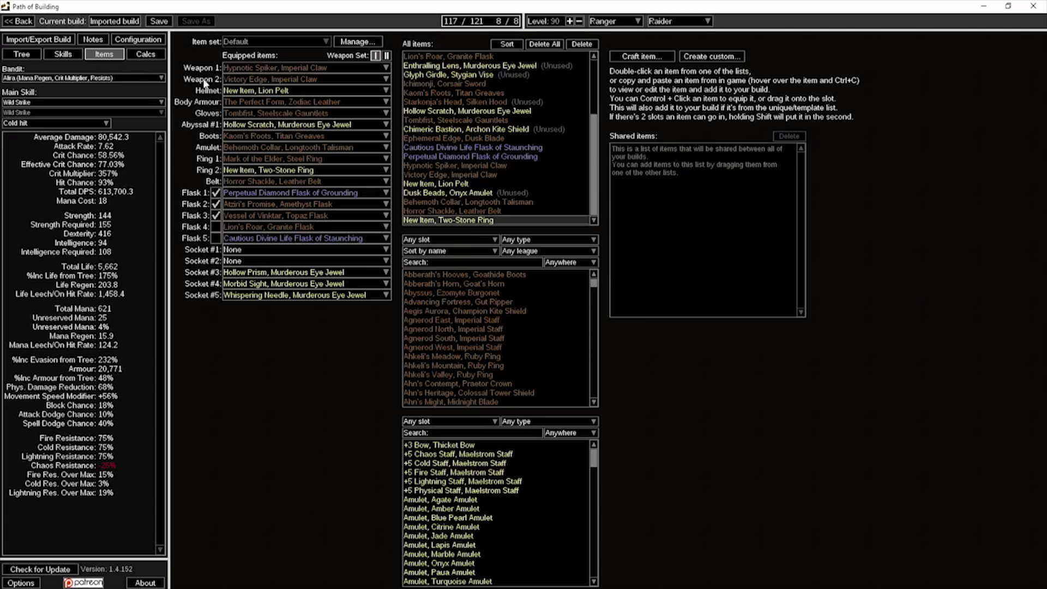
pyautogui.click(651, 57)
pyautogui.click(484, 280)
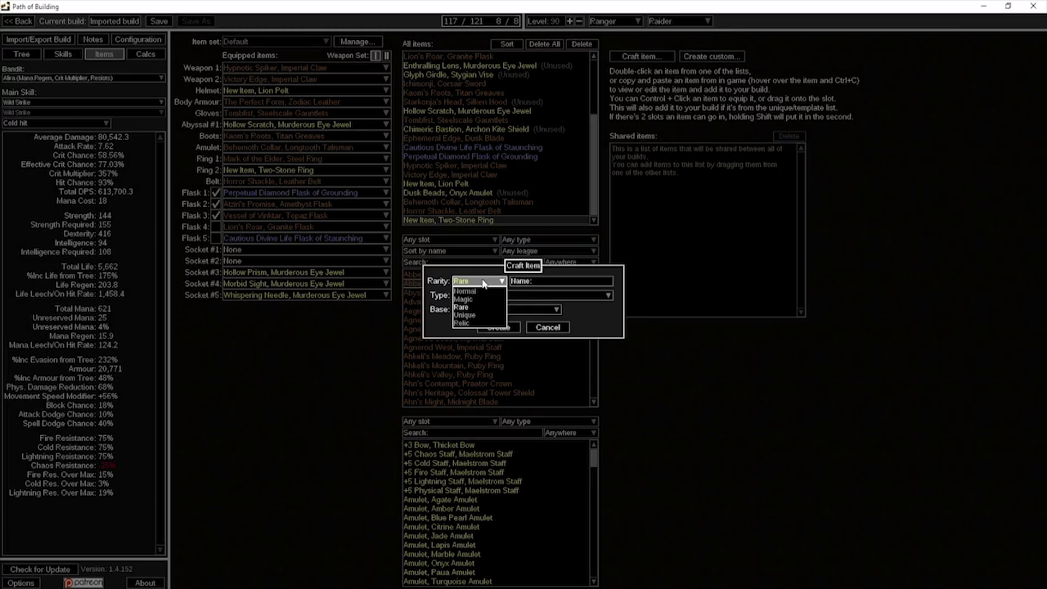
pyautogui.click(475, 304)
pyautogui.click(474, 304)
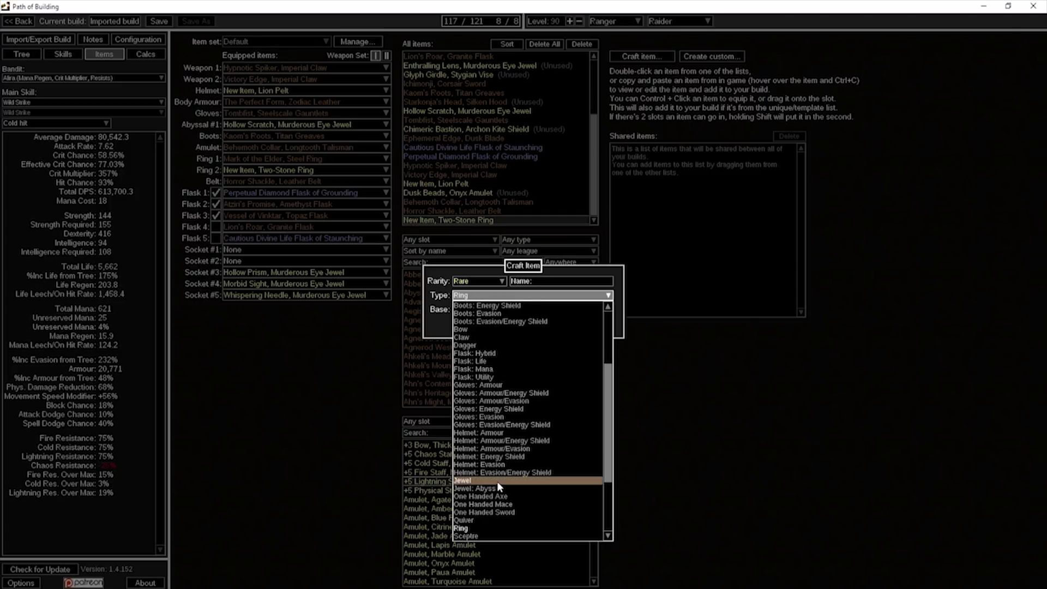
pyautogui.click(496, 481)
pyautogui.click(482, 309)
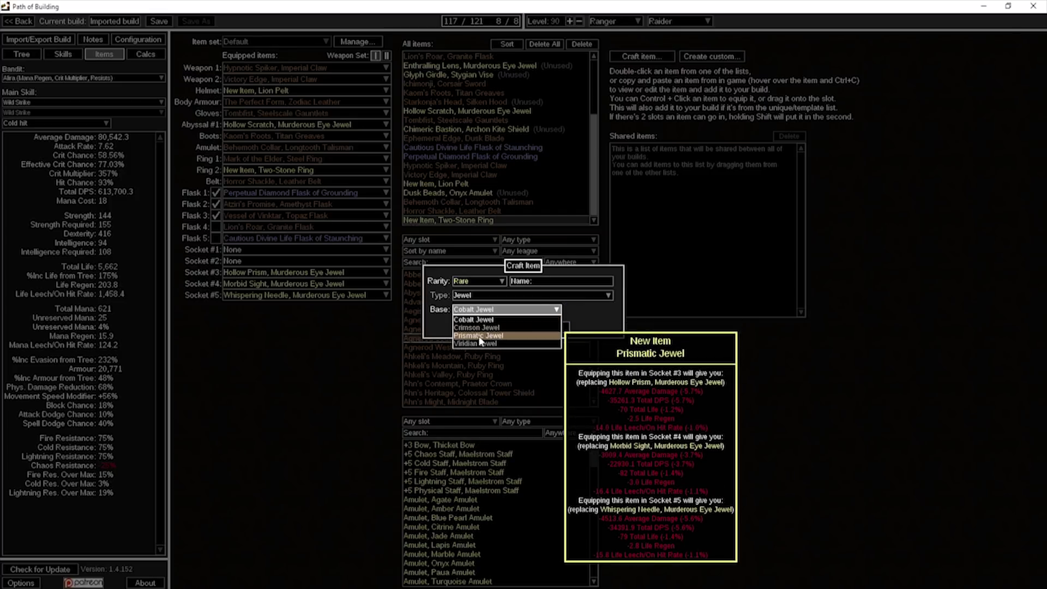
pyautogui.click(476, 327)
pyautogui.click(497, 326)
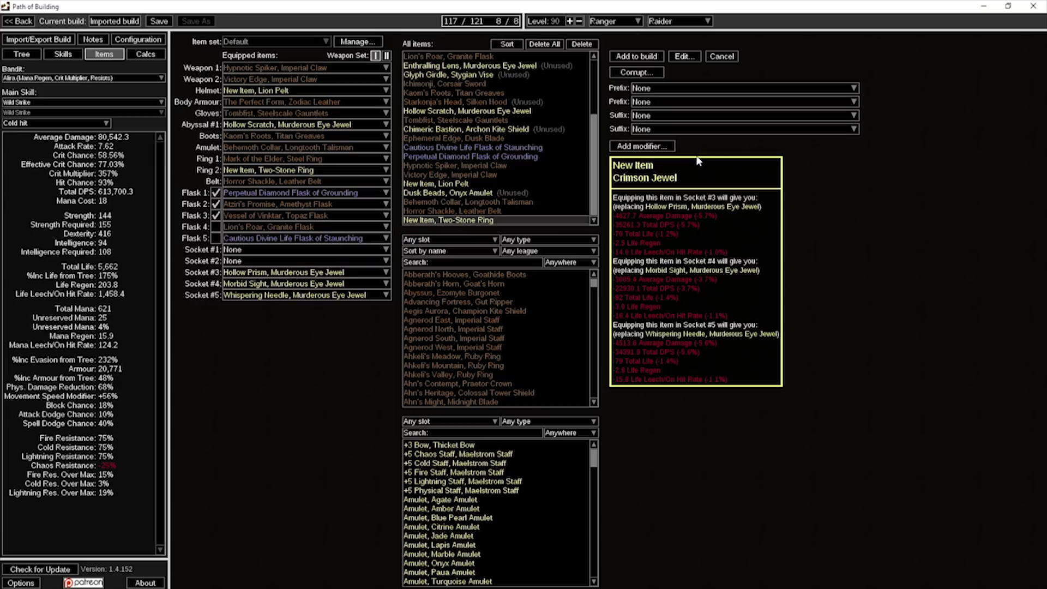
# Give the new Crimson Jewel the suffixes +(12-16) to Strength and +(12-16) to Intelligence
pyautogui.click(661, 88)
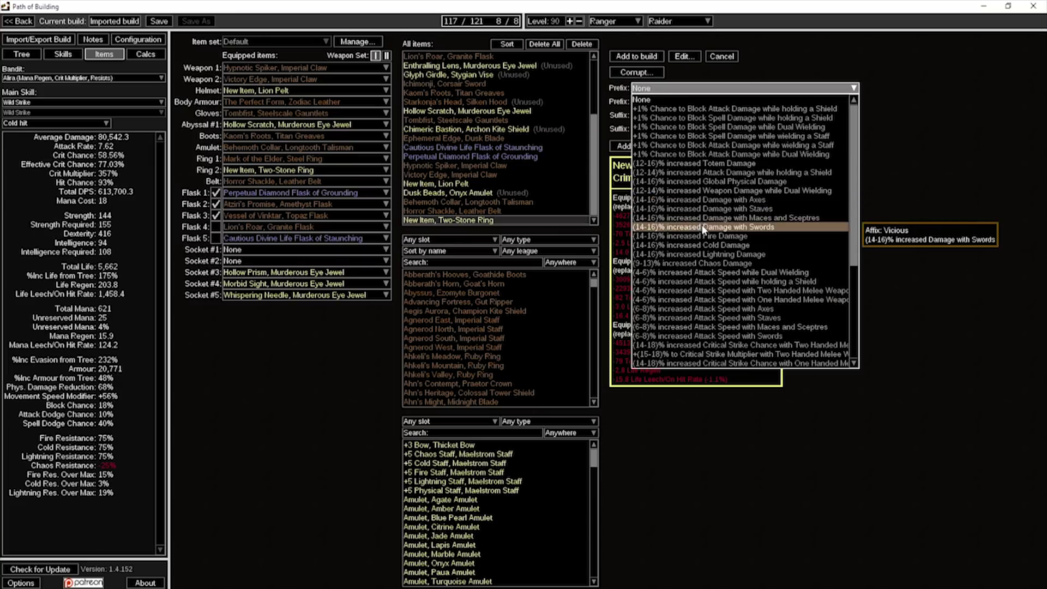
pyautogui.press('Escape')
pyautogui.click(719, 115)
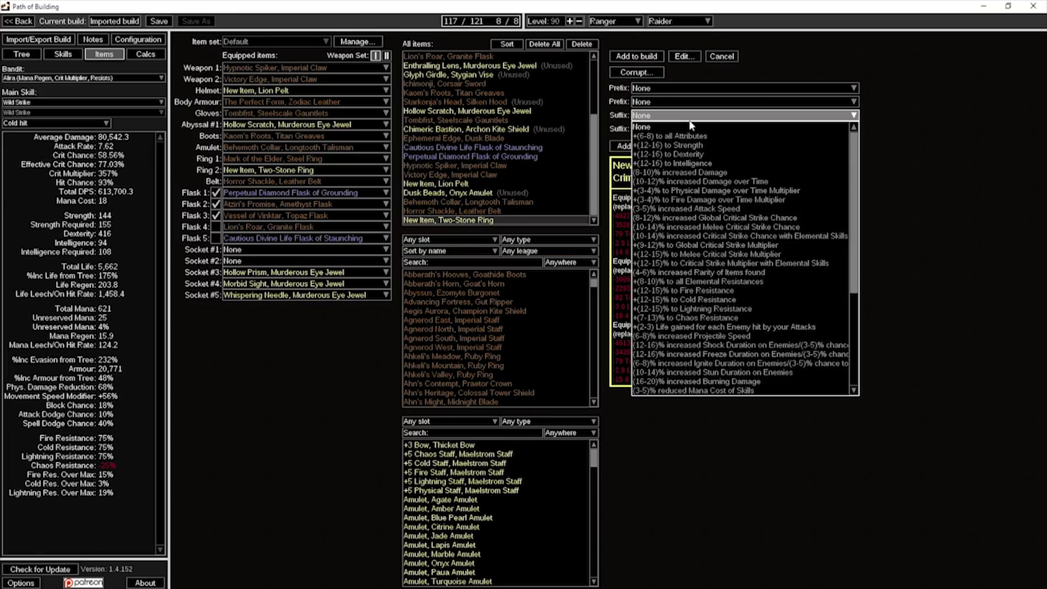
pyautogui.click(700, 145)
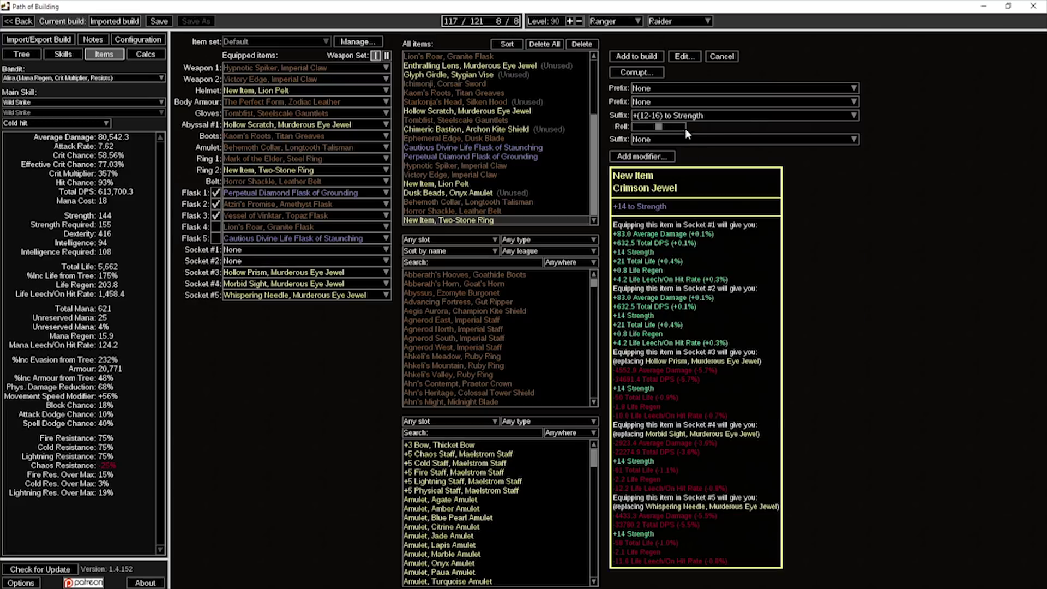
pyautogui.click(690, 140)
pyautogui.click(689, 178)
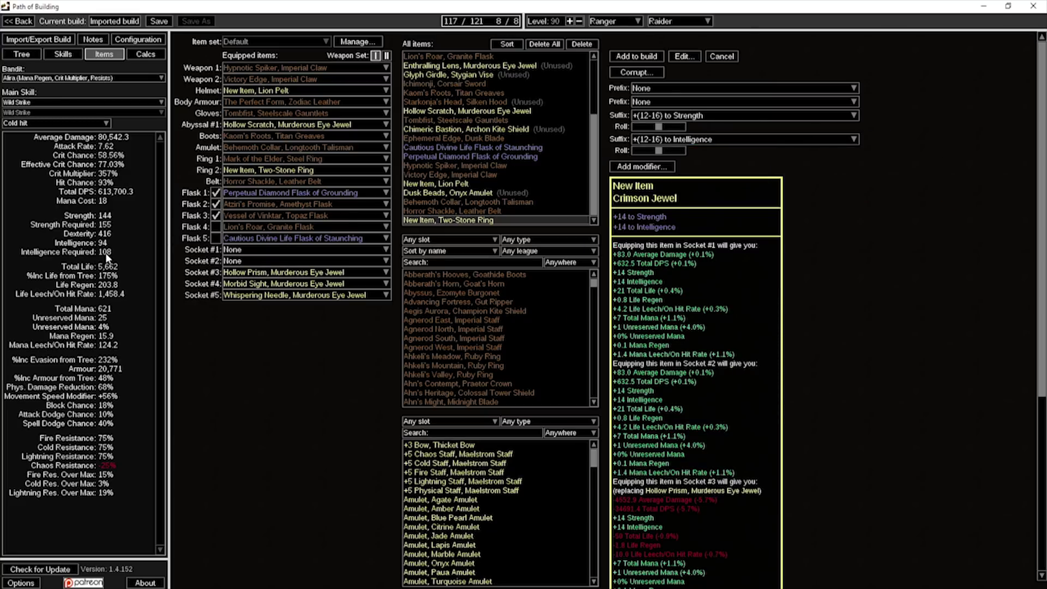
# Add the Crimson Jewel to the build and equip it in Socket #2
pyautogui.moveTo(508, 208)
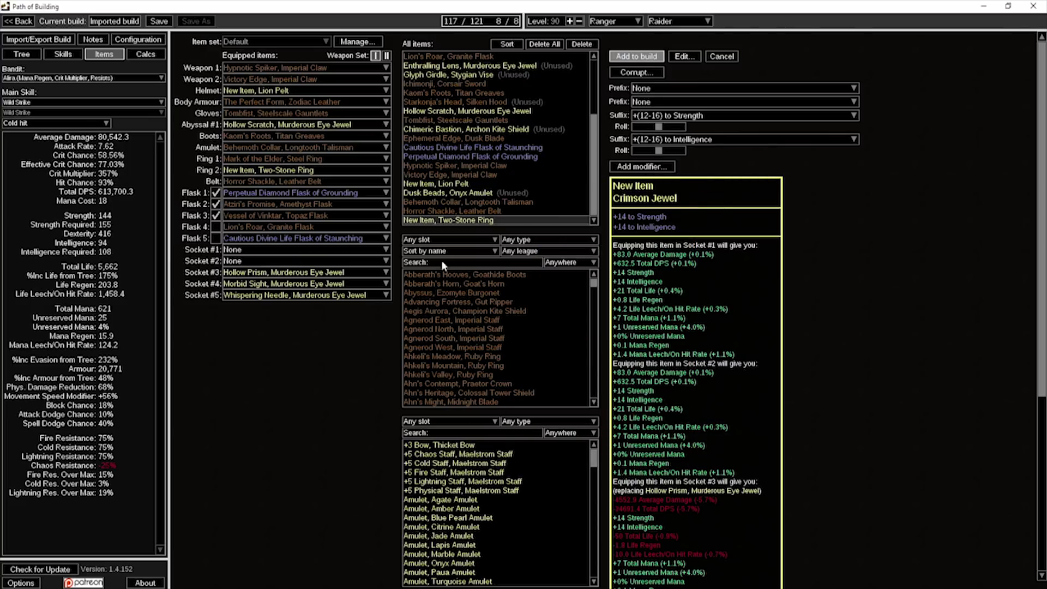
pyautogui.press('Return')
pyautogui.click(251, 259)
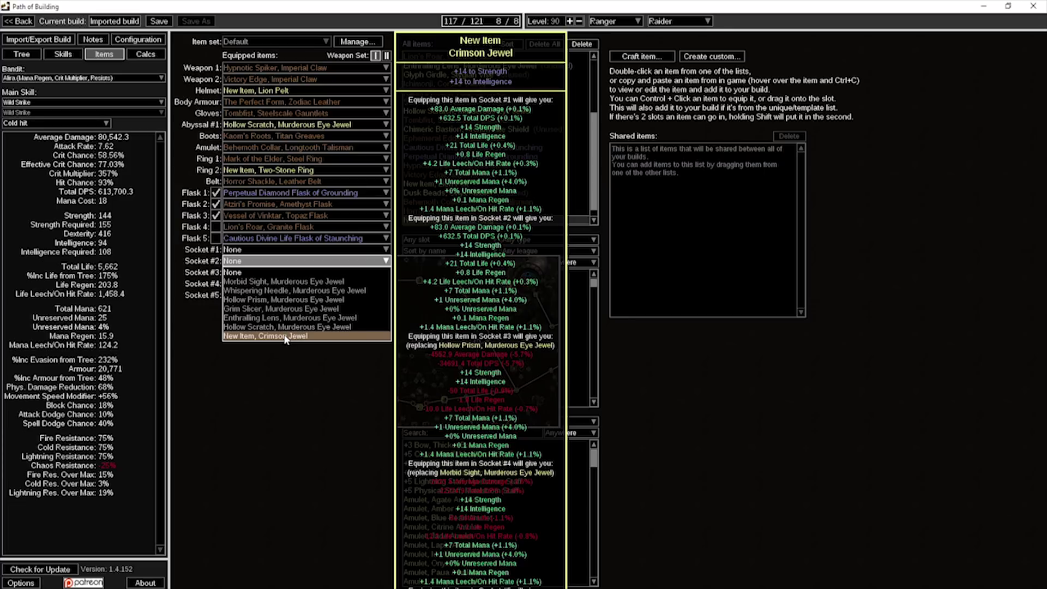
pyautogui.click(284, 337)
pyautogui.moveTo(254, 257)
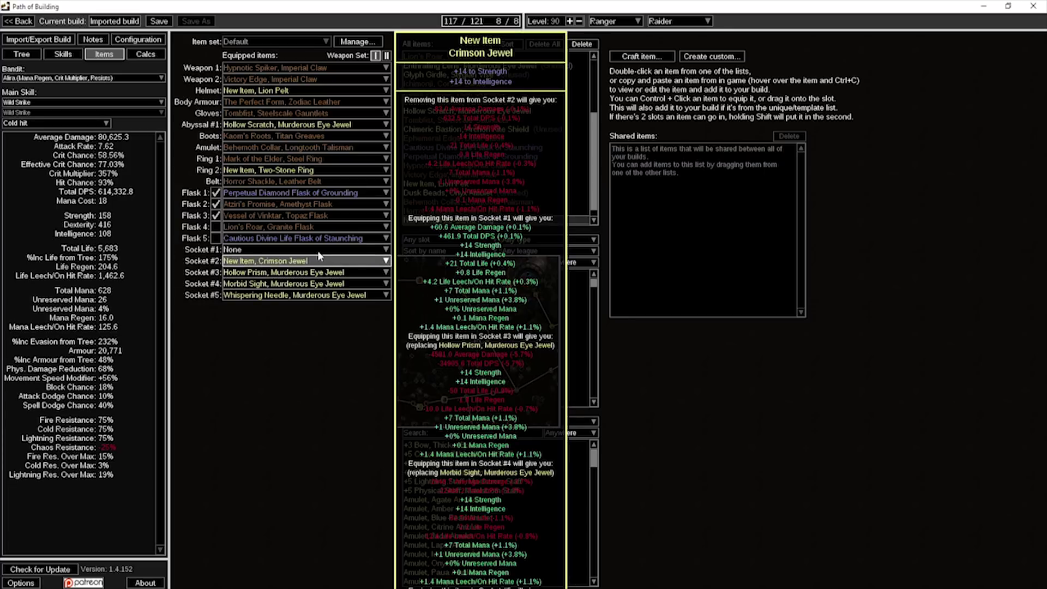
# Edit the Crimson Jewel to add the prefix (5-7)% increased maximum Life and save it
pyautogui.doubleClick(473, 220)
pyautogui.click(674, 89)
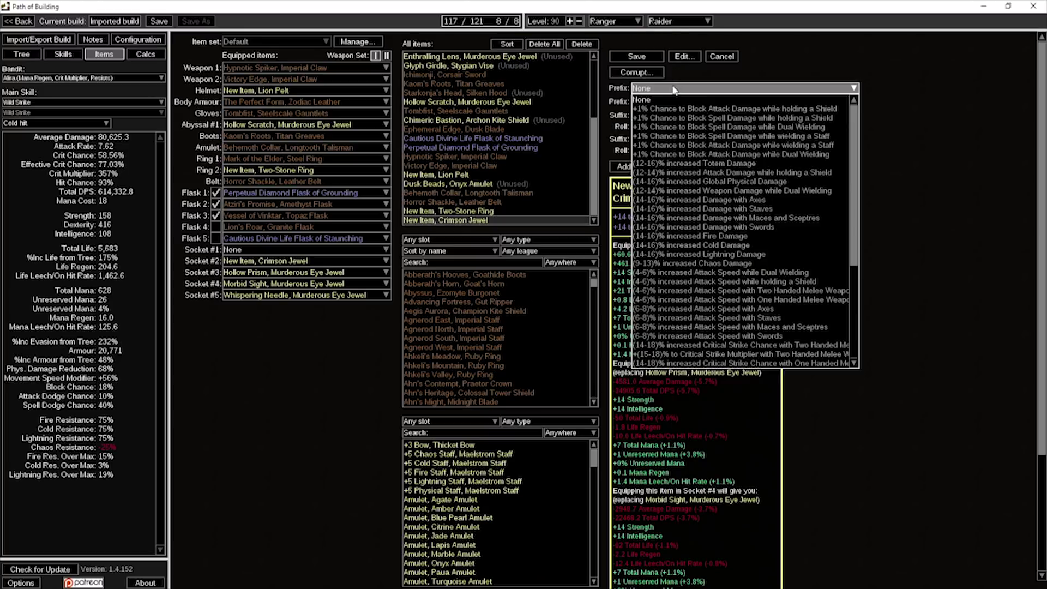
pyautogui.scroll(-3, 698, 159)
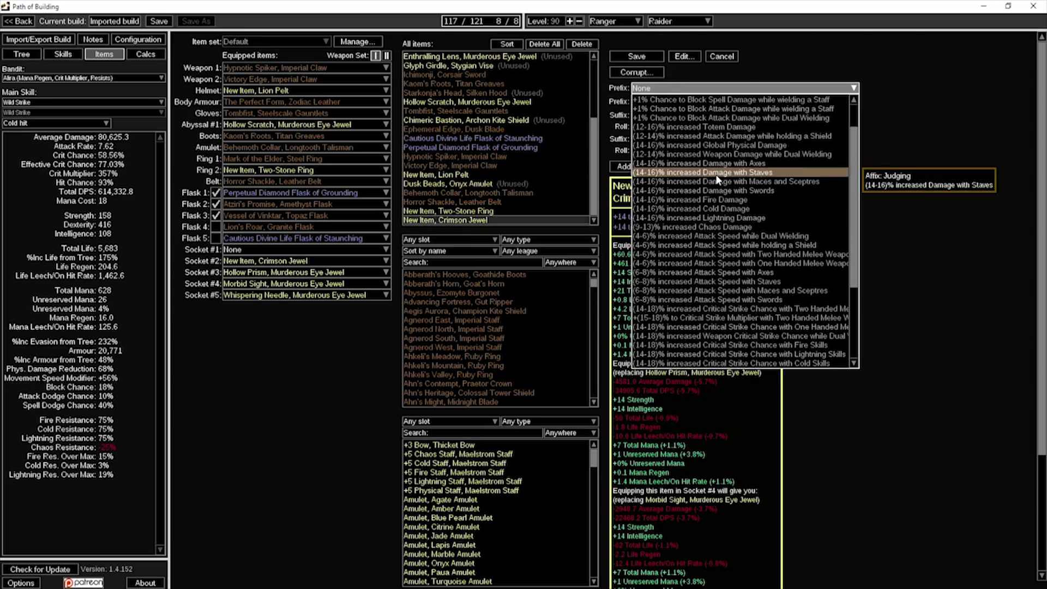
pyautogui.scroll(-3, 731, 294)
pyautogui.click(731, 298)
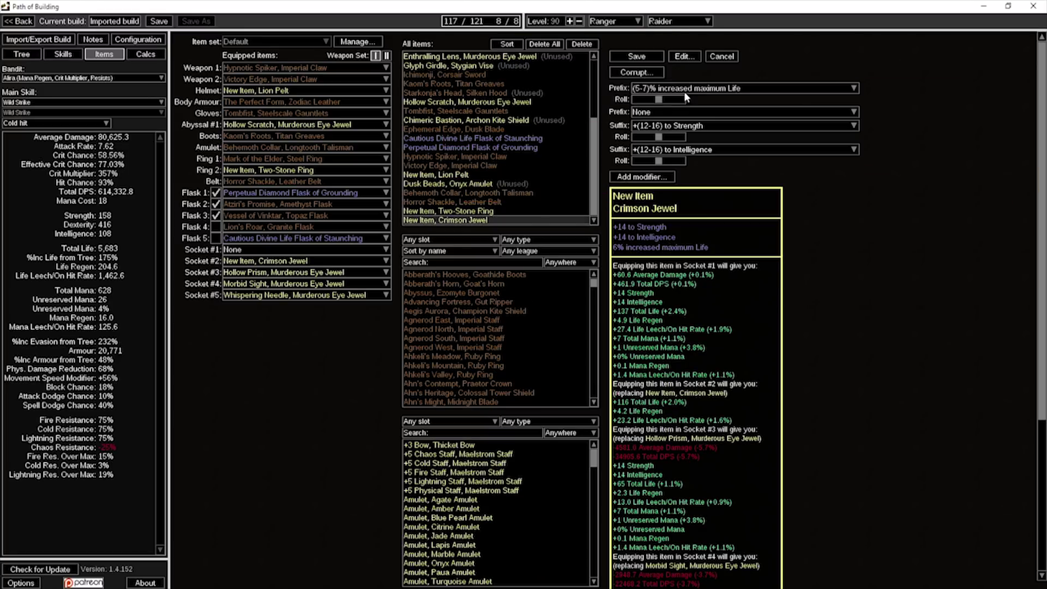
pyautogui.click(650, 55)
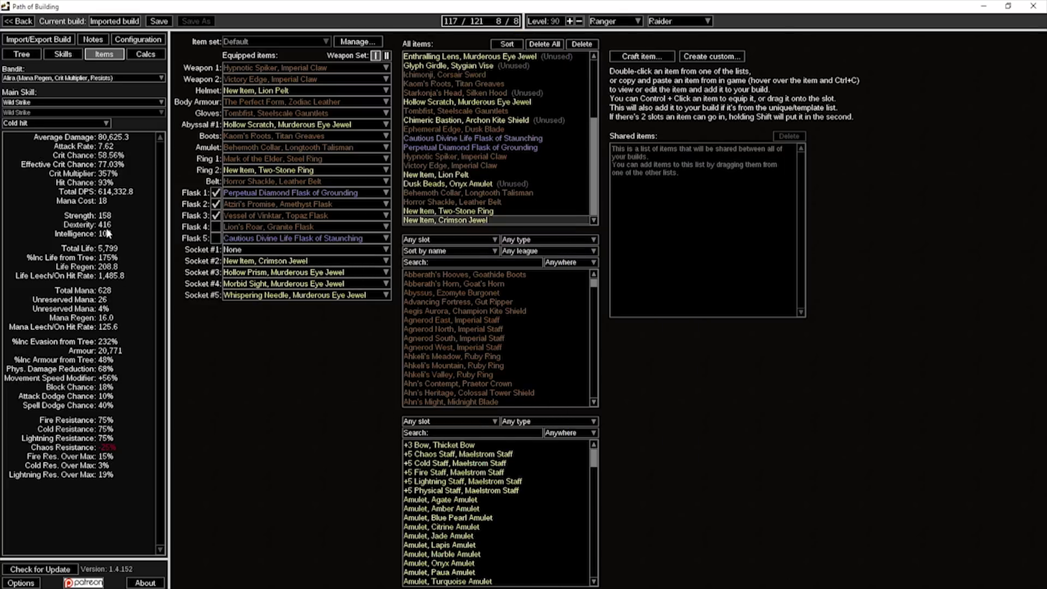
# Unallocate the Dexterity node at the western end of the route north of the Ranger start, with its attached Attack Speed node
pyautogui.click(21, 54)
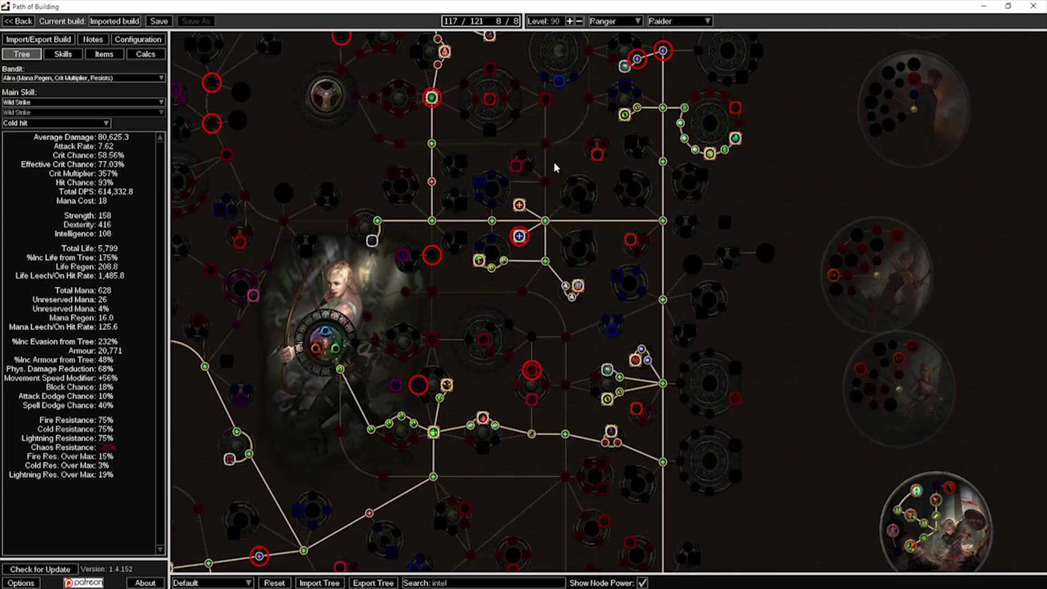
pyautogui.moveTo(545, 323); pyautogui.dragTo(703, 182)
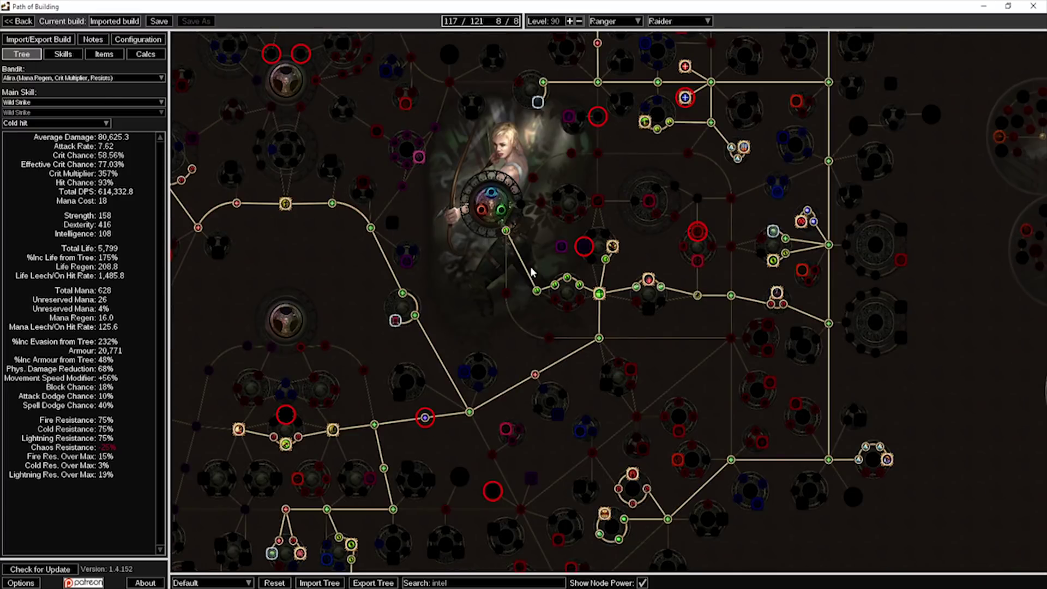
pyautogui.moveTo(581, 328); pyautogui.dragTo(527, 263)
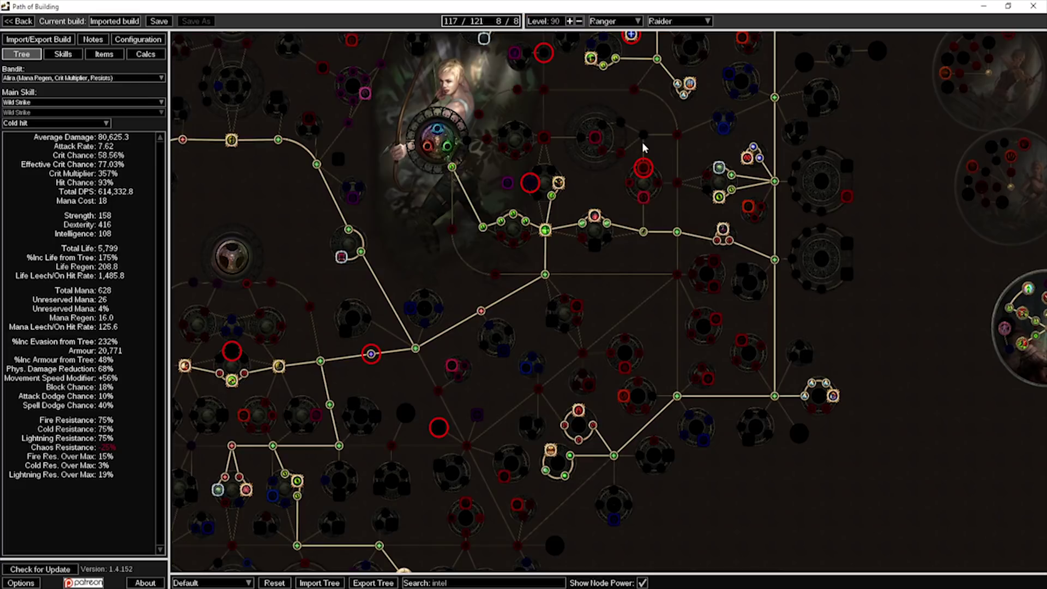
pyautogui.moveTo(641, 149); pyautogui.dragTo(537, 315)
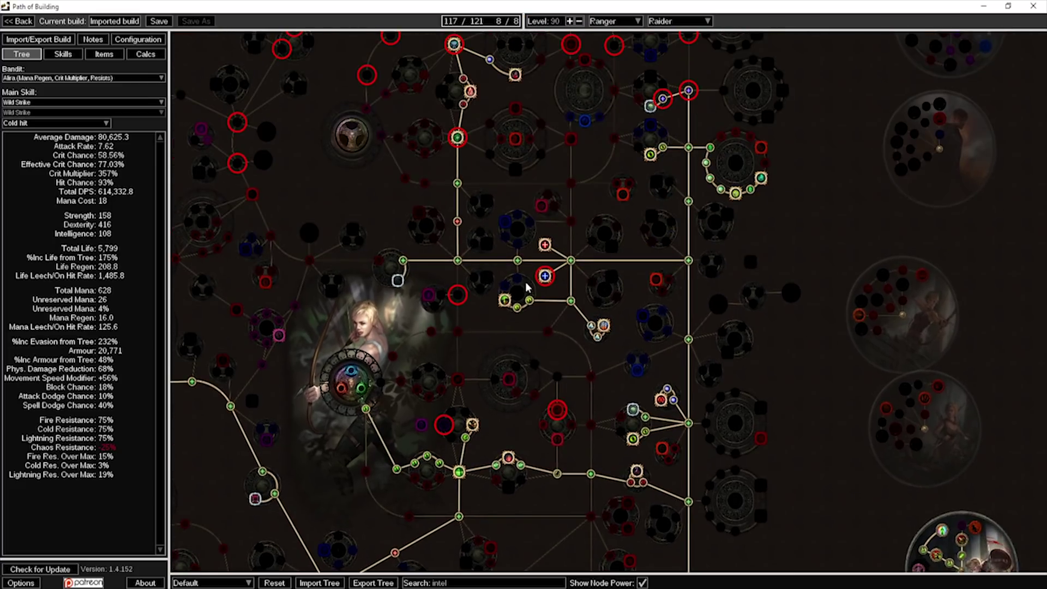
pyautogui.scroll(1, 457, 277)
pyautogui.click(399, 256)
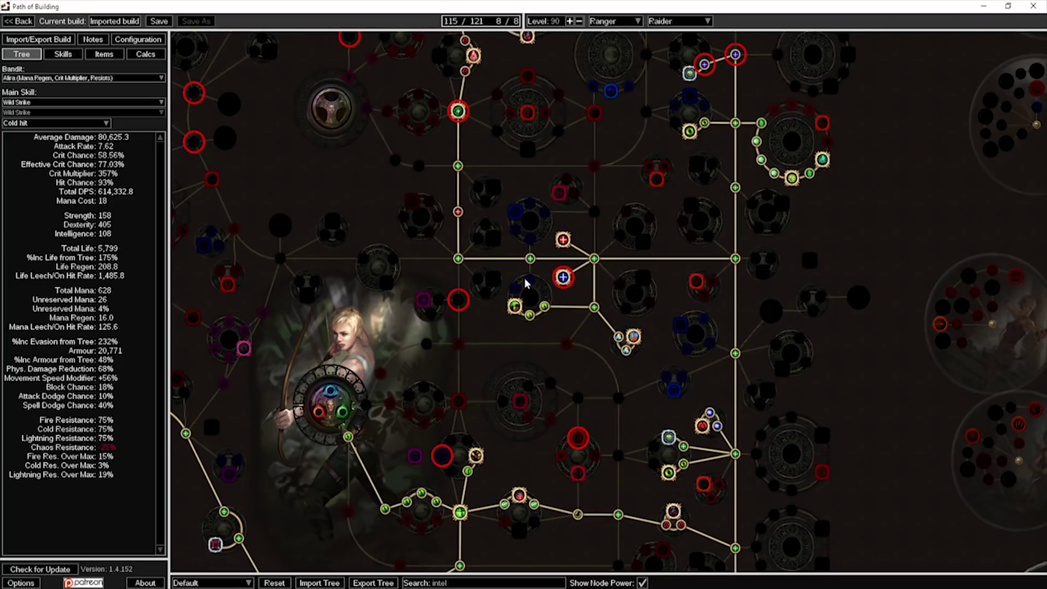
# Try unallocating Thief's Craft to compare the Intelligence effect, and allocate it again
pyautogui.moveTo(480, 192); pyautogui.dragTo(392, 284)
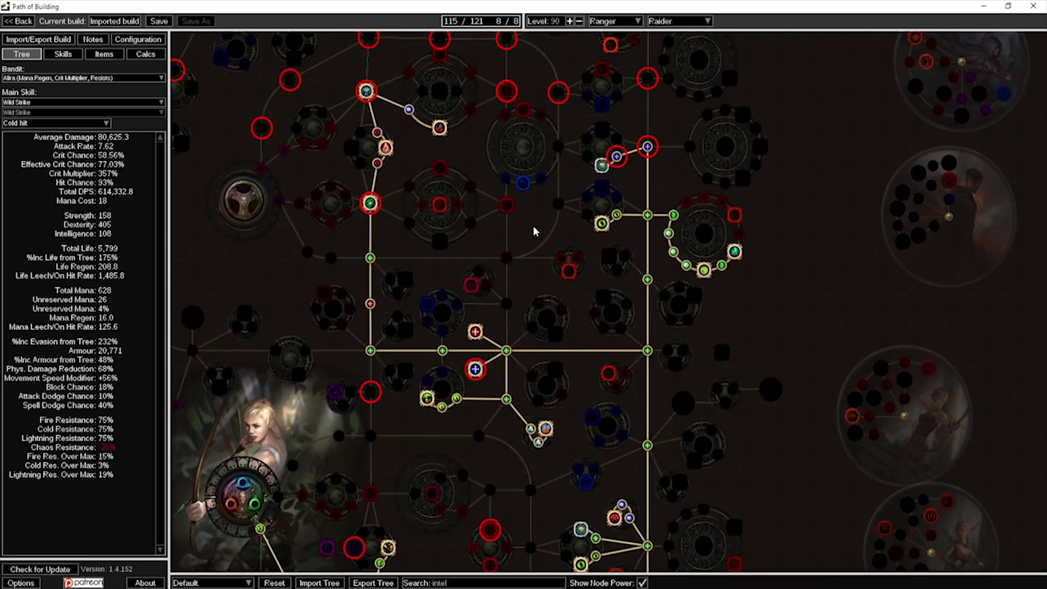
pyautogui.moveTo(532, 225); pyautogui.dragTo(515, 240)
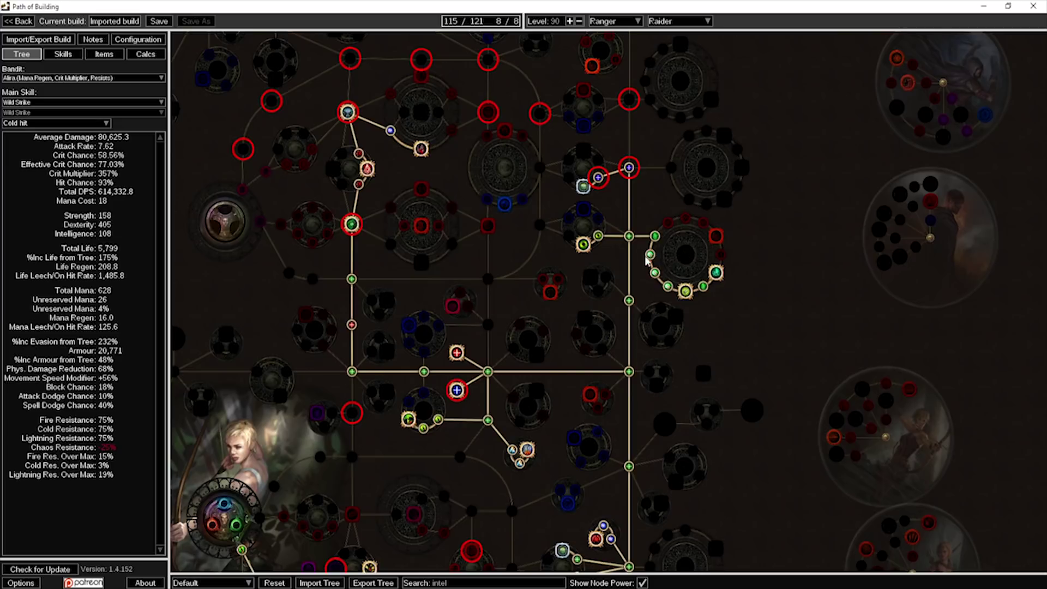
pyautogui.moveTo(669, 288)
pyautogui.moveTo(576, 298); pyautogui.dragTo(574, 178)
pyautogui.moveTo(567, 272); pyautogui.dragTo(578, 151)
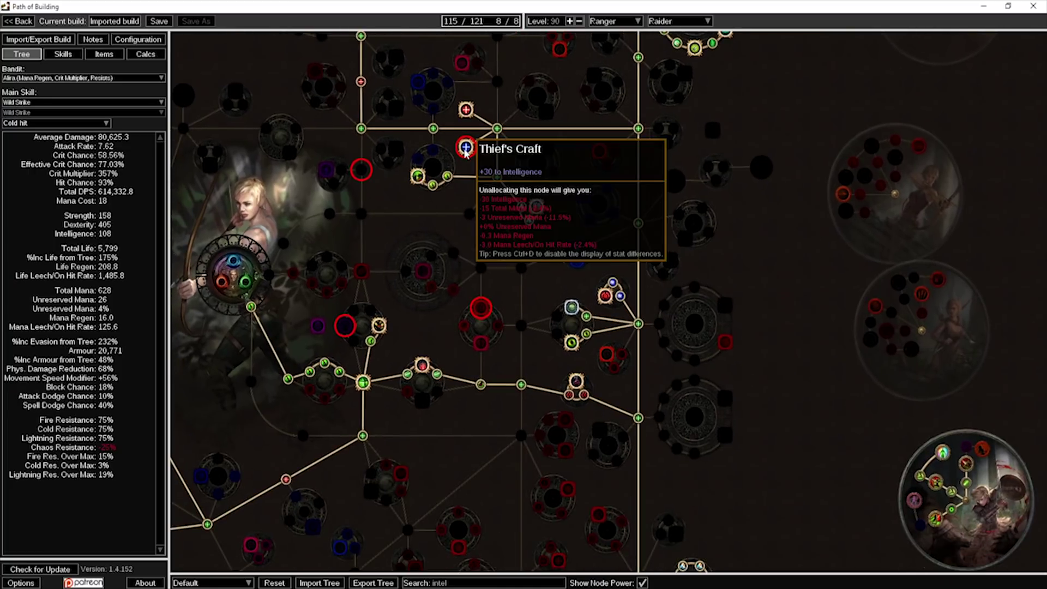
pyautogui.click(465, 148)
pyautogui.click(466, 148)
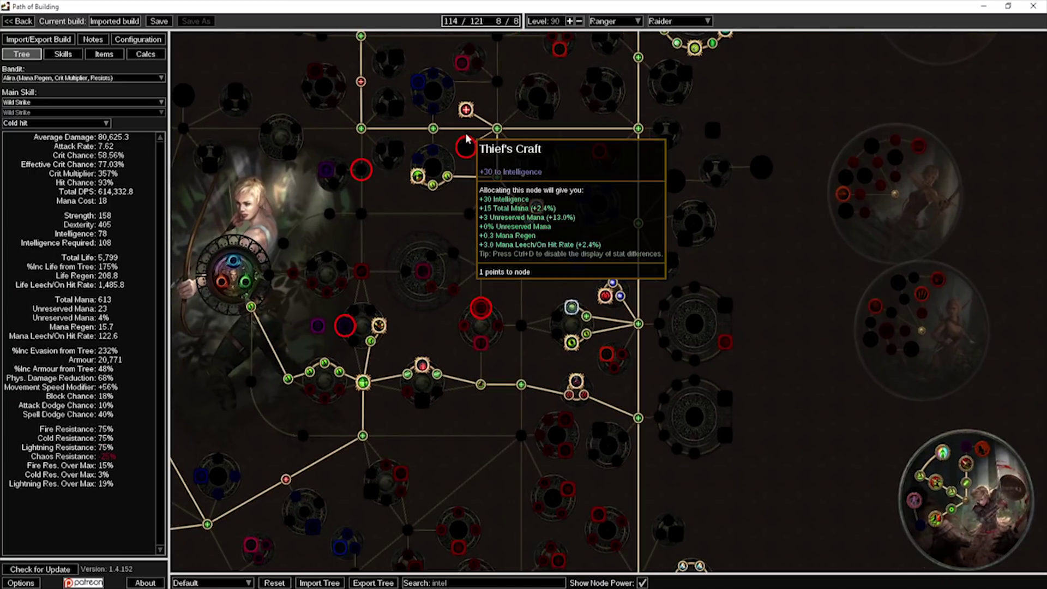
pyautogui.click(465, 112)
pyautogui.click(465, 114)
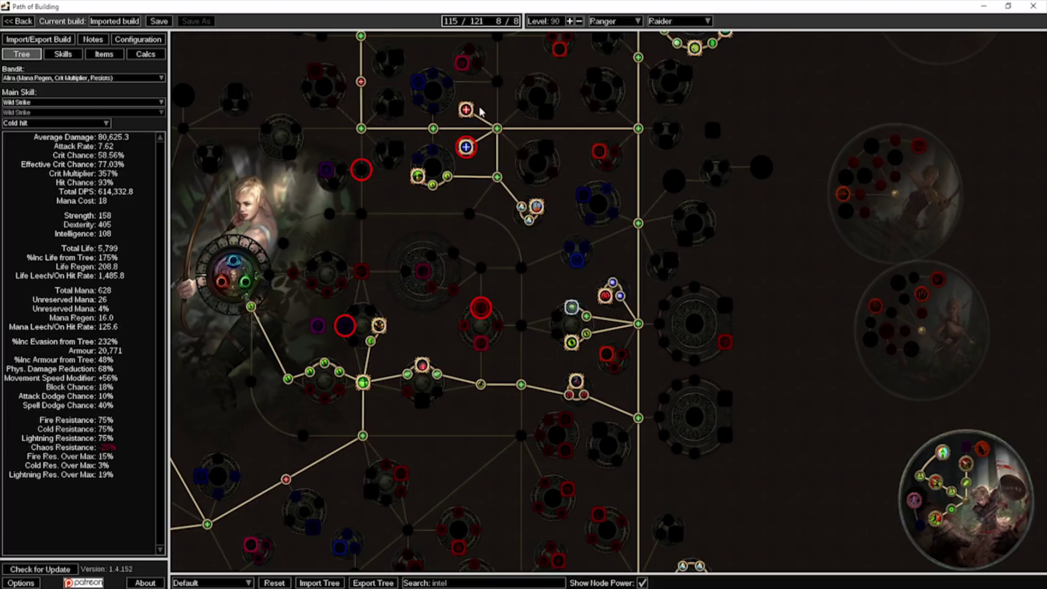
# Try allocating the notable beside the Armour and Evasion node in the southern Frenzy Charge Duration cluster
pyautogui.moveTo(497, 255); pyautogui.dragTo(508, 184)
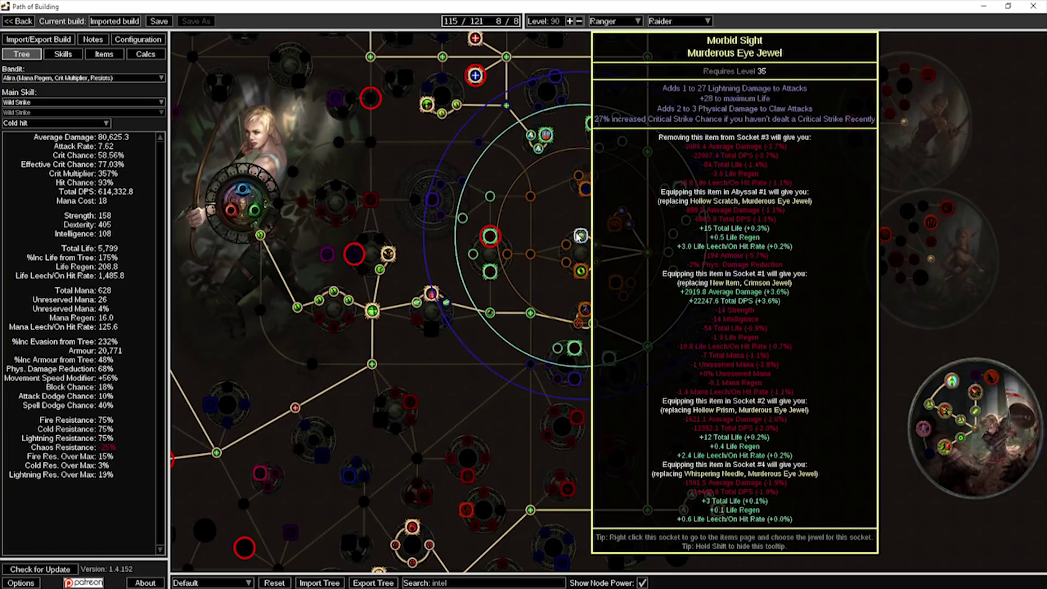
pyautogui.moveTo(708, 310); pyautogui.dragTo(695, 154)
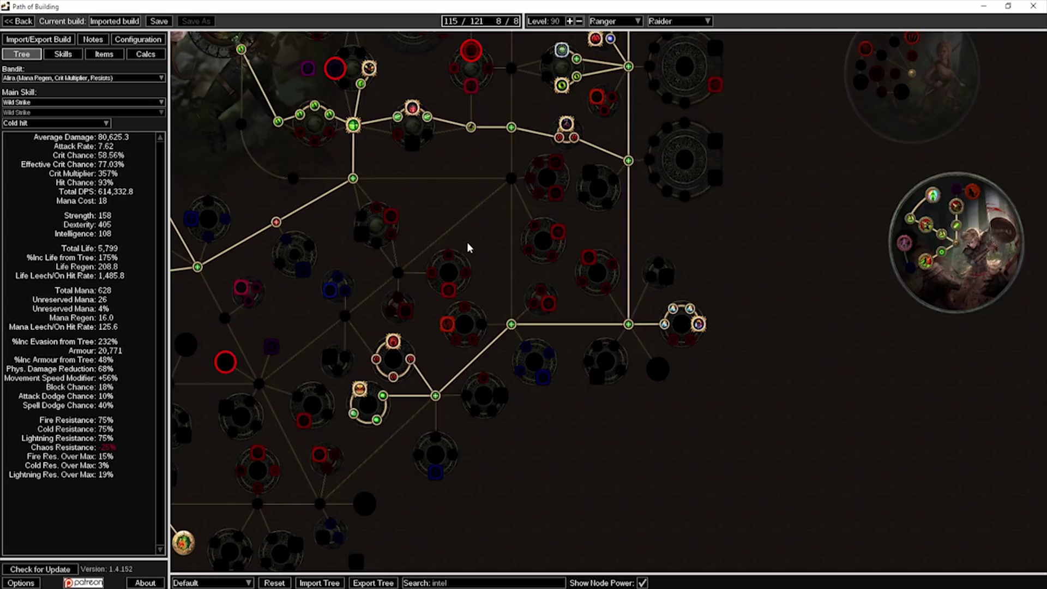
pyautogui.moveTo(467, 248); pyautogui.dragTo(730, 94)
pyautogui.scroll(-1, 457, 207)
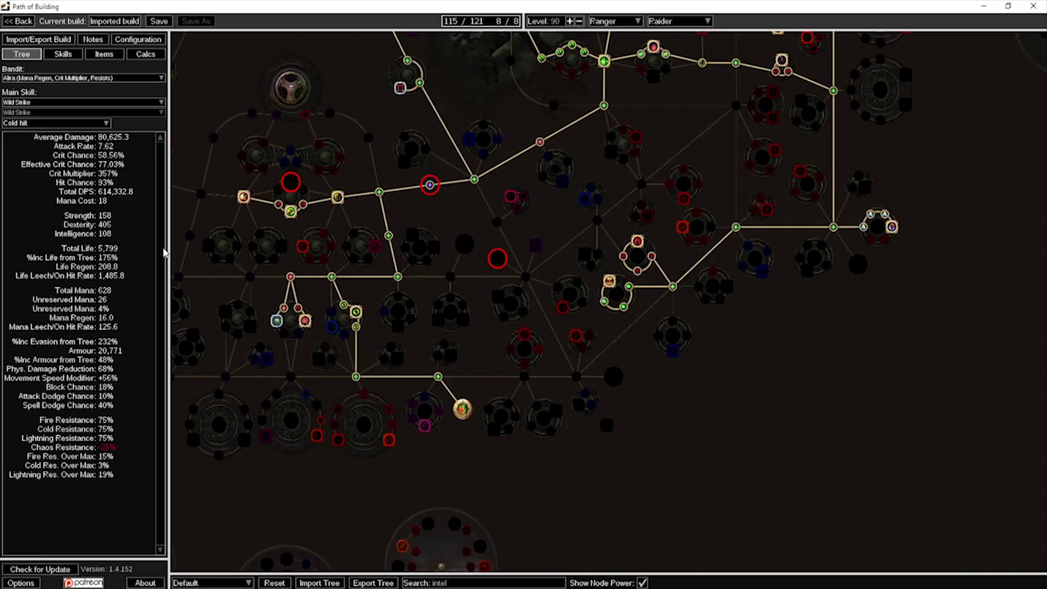
pyautogui.moveTo(349, 243); pyautogui.dragTo(484, 214)
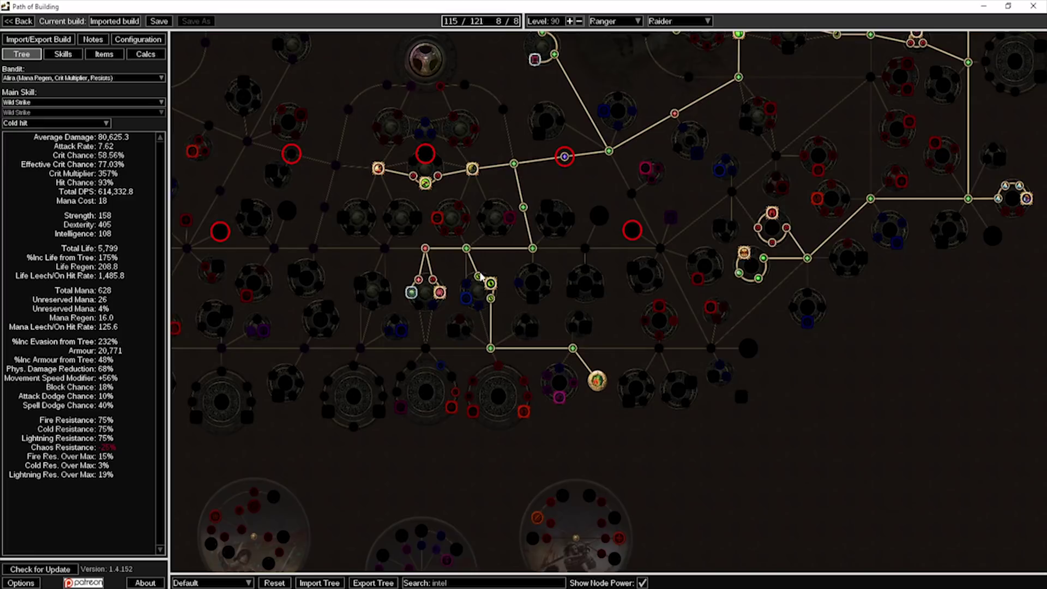
pyautogui.scroll(3, 480, 275)
pyautogui.click(467, 297)
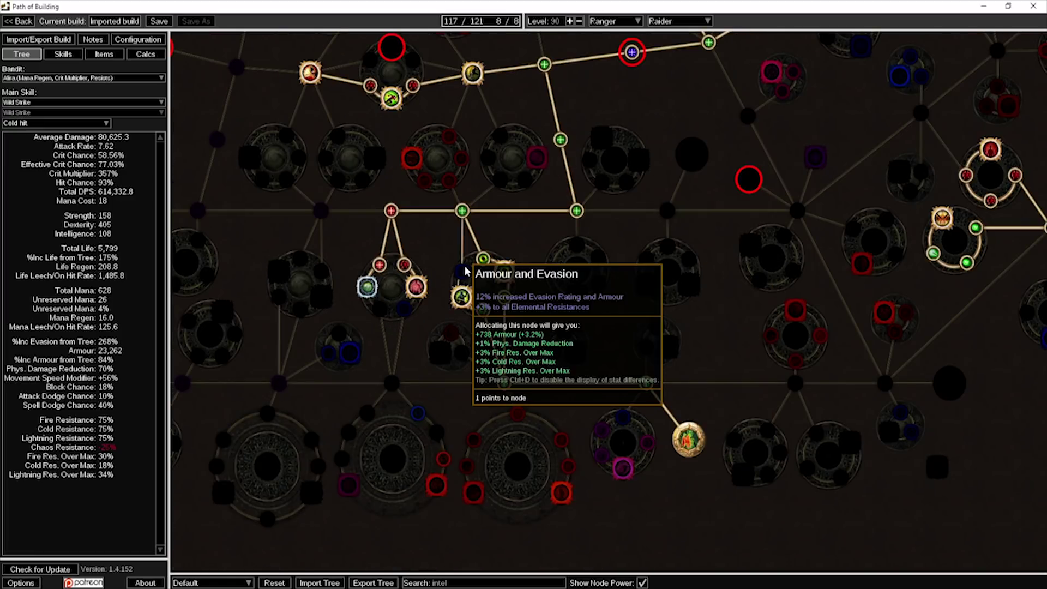
# Unallocate the Armour and Evasion branch with Iron Reflexes, and try reaching Iron Reflexes through the Dexterity nodes from the east
pyautogui.click(489, 298)
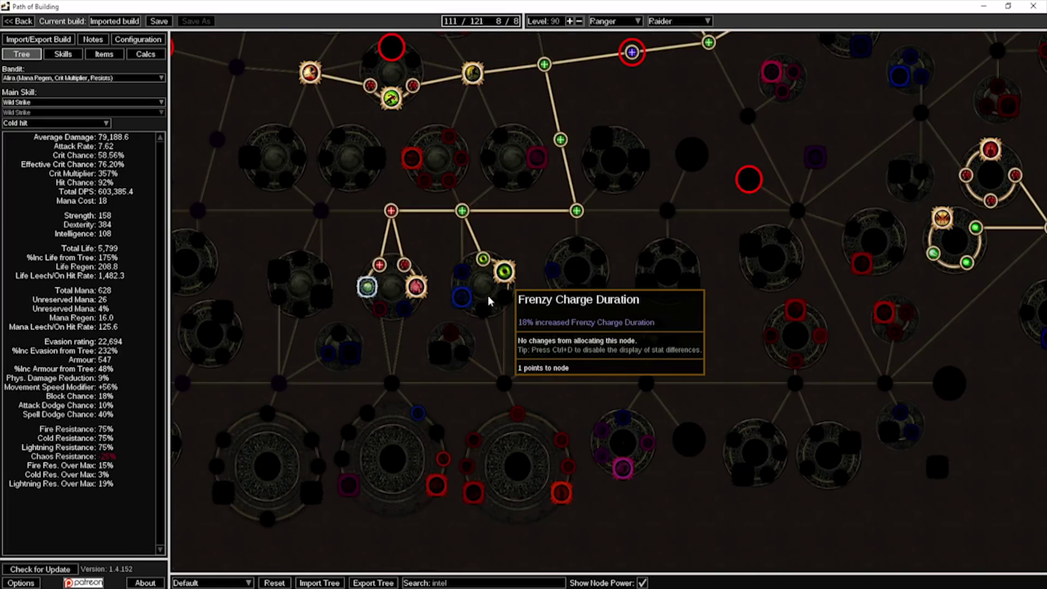
pyautogui.click(688, 438)
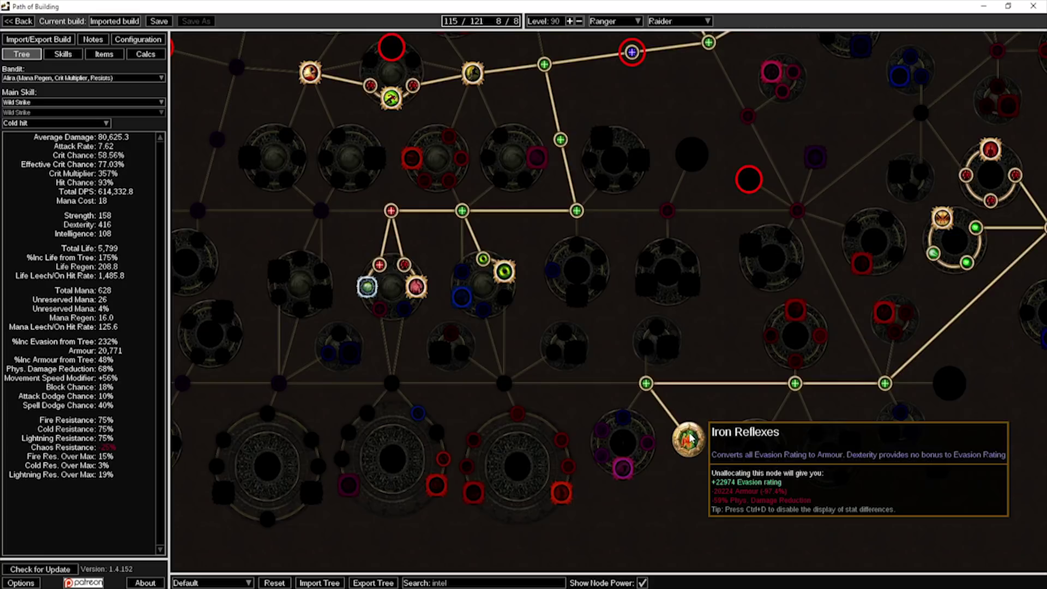
pyautogui.click(795, 383)
pyautogui.moveTo(582, 287); pyautogui.dragTo(522, 282)
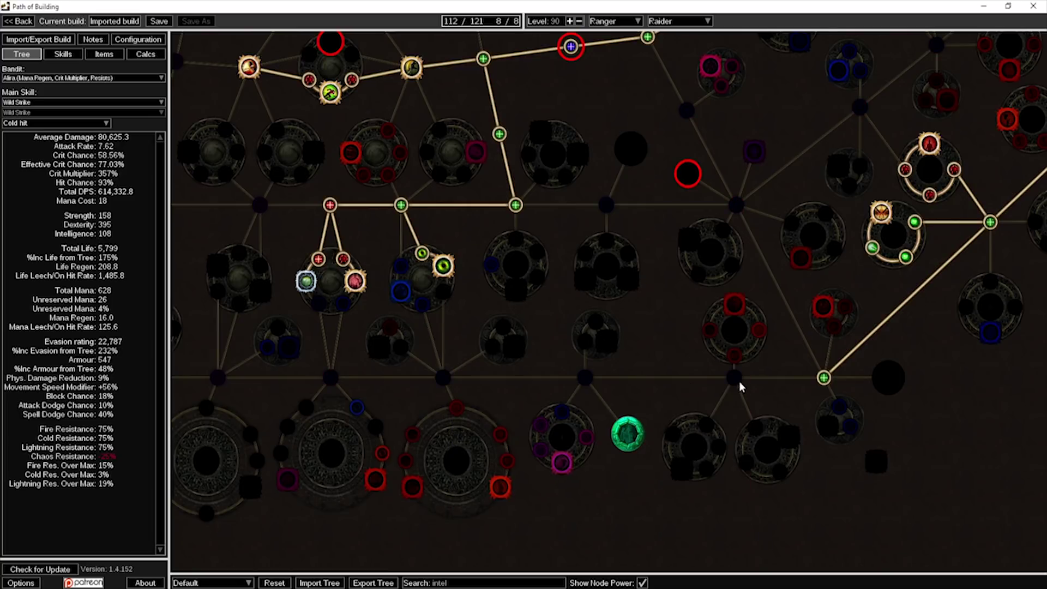
pyautogui.moveTo(797, 338); pyautogui.dragTo(686, 306)
pyautogui.click(713, 345)
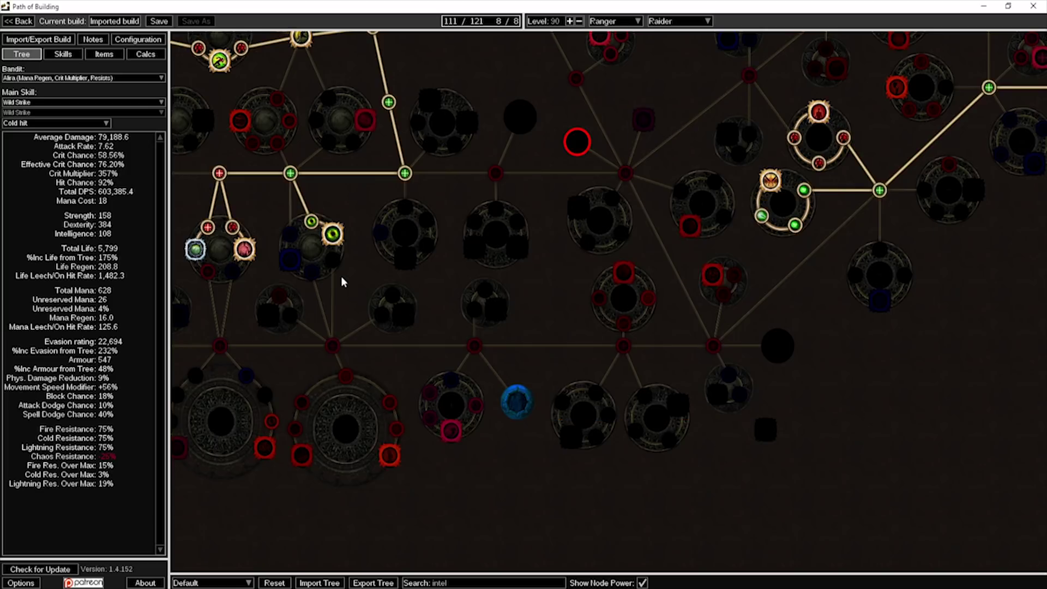
pyautogui.click(521, 399)
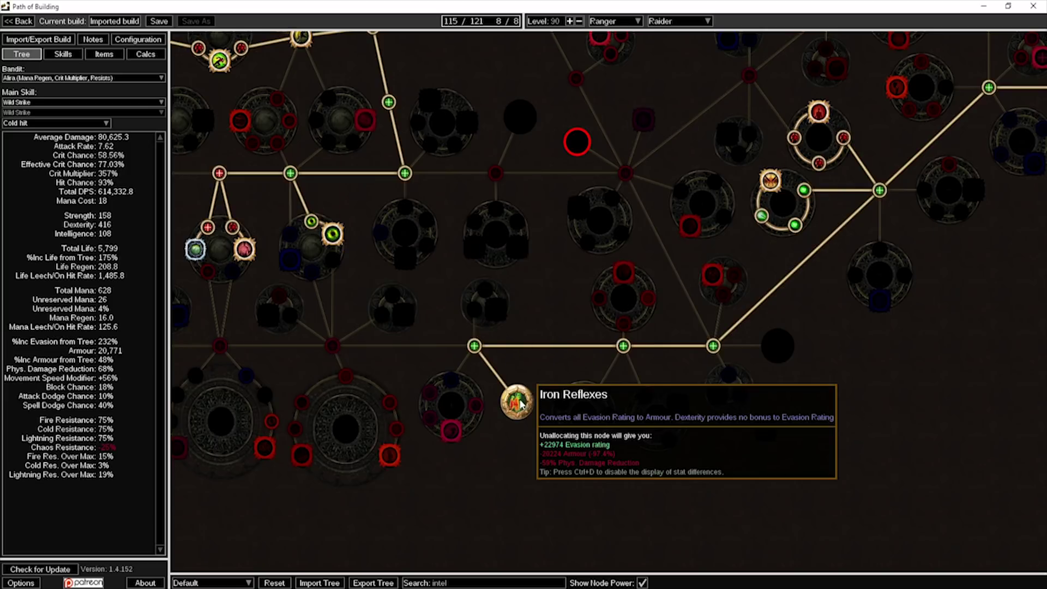
pyautogui.click(713, 346)
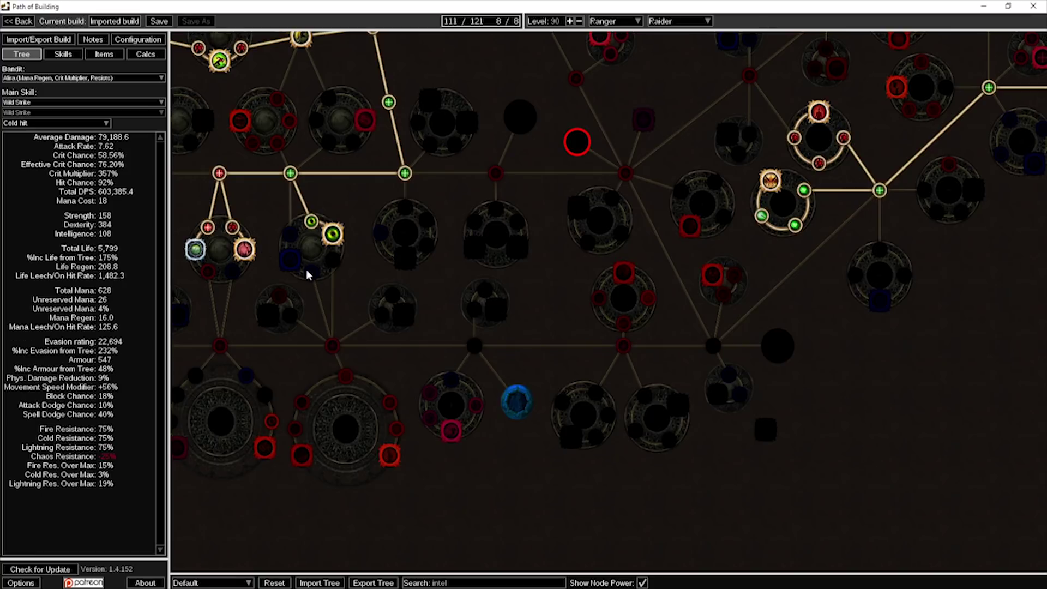
# Try the Armour and Evasion nodes as the route to Iron Reflexes, and allocate it through the lower Frenzy Charge Duration node instead
pyautogui.click(290, 256)
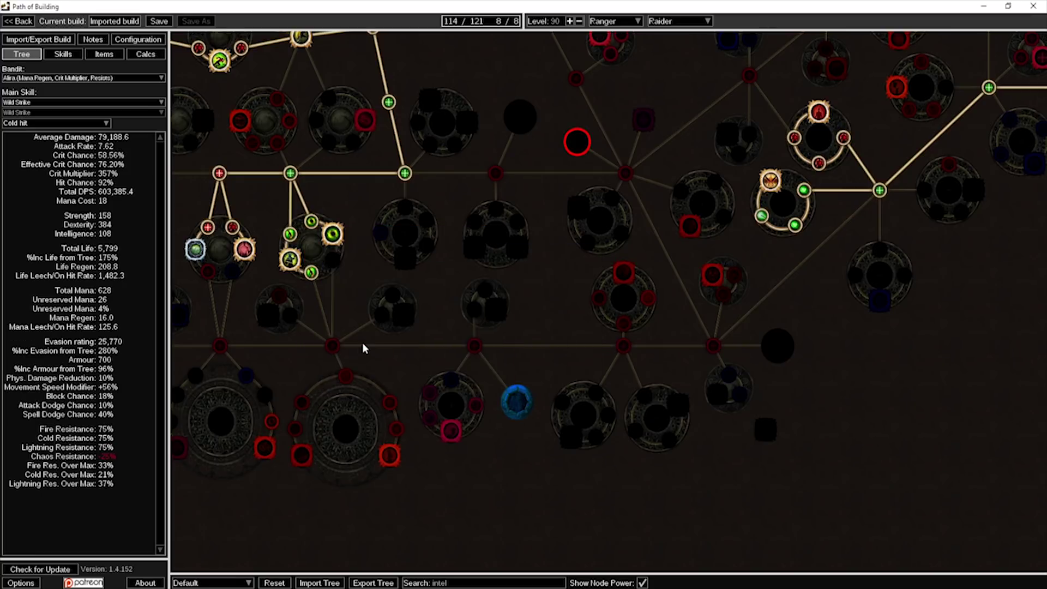
pyautogui.click(516, 400)
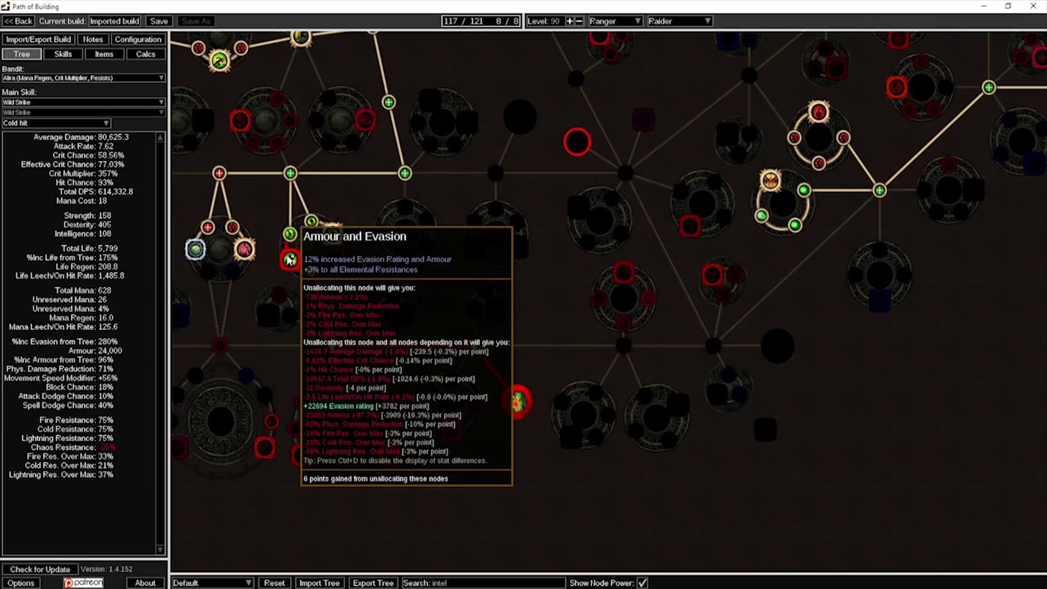
pyautogui.moveTo(336, 283); pyautogui.dragTo(395, 270)
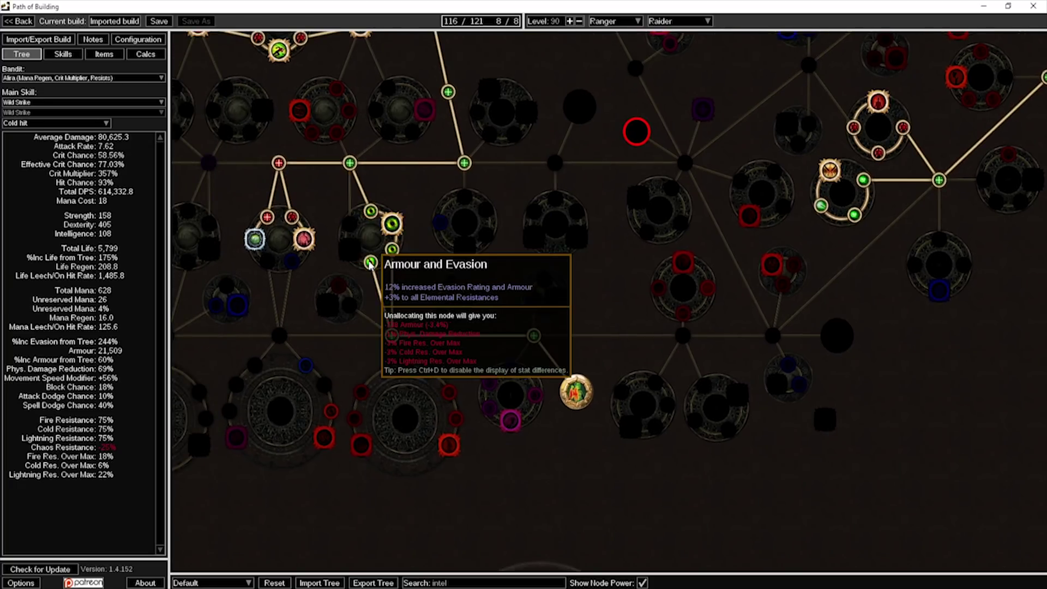
pyautogui.click(392, 336)
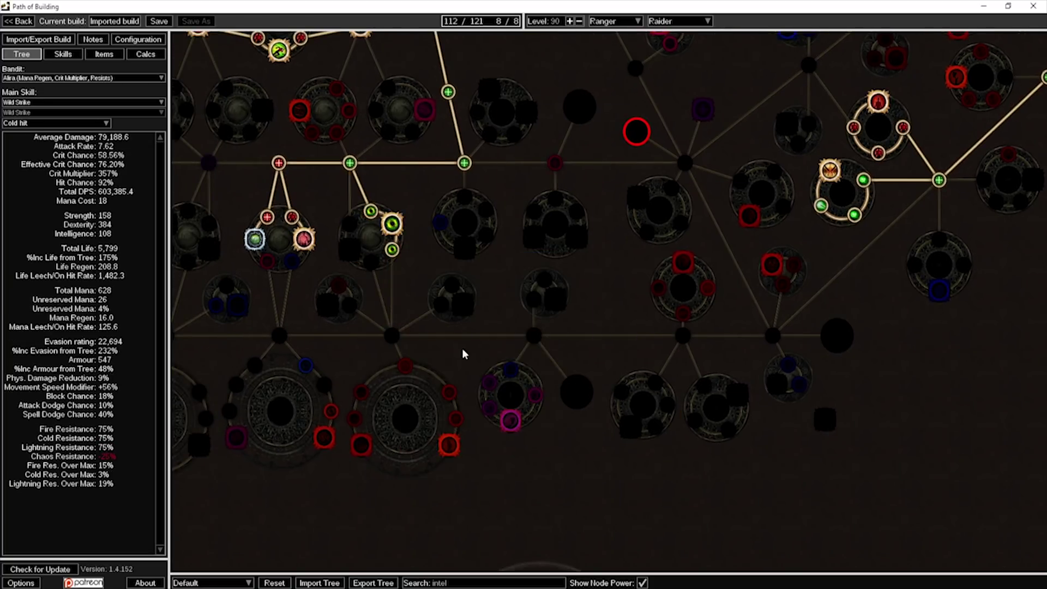
pyautogui.click(574, 390)
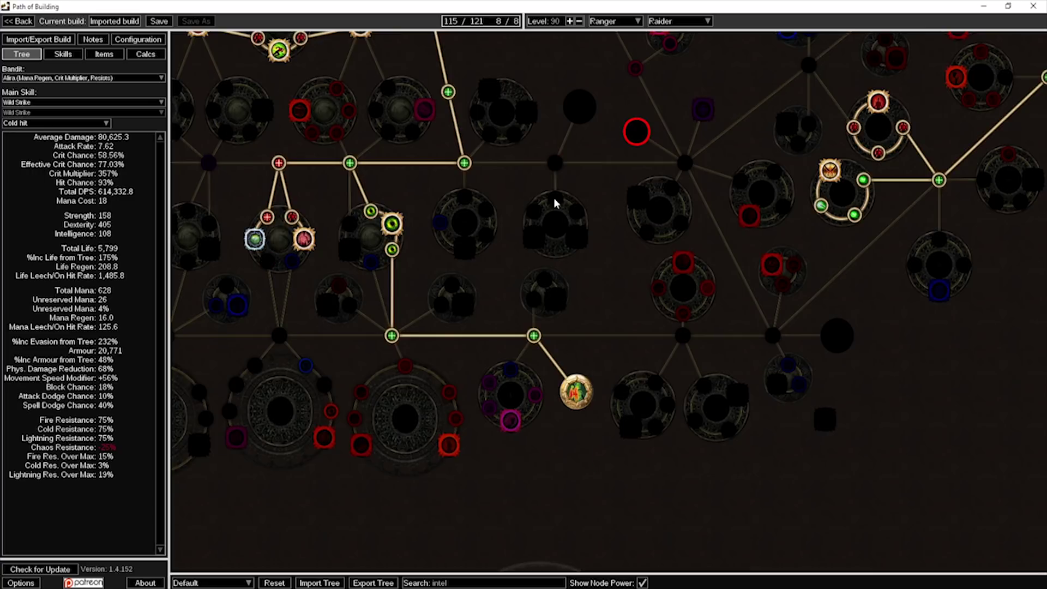
# Turn off the node power display and search the passive tree for "maximum life"
pyautogui.scroll(-2, 526, 244)
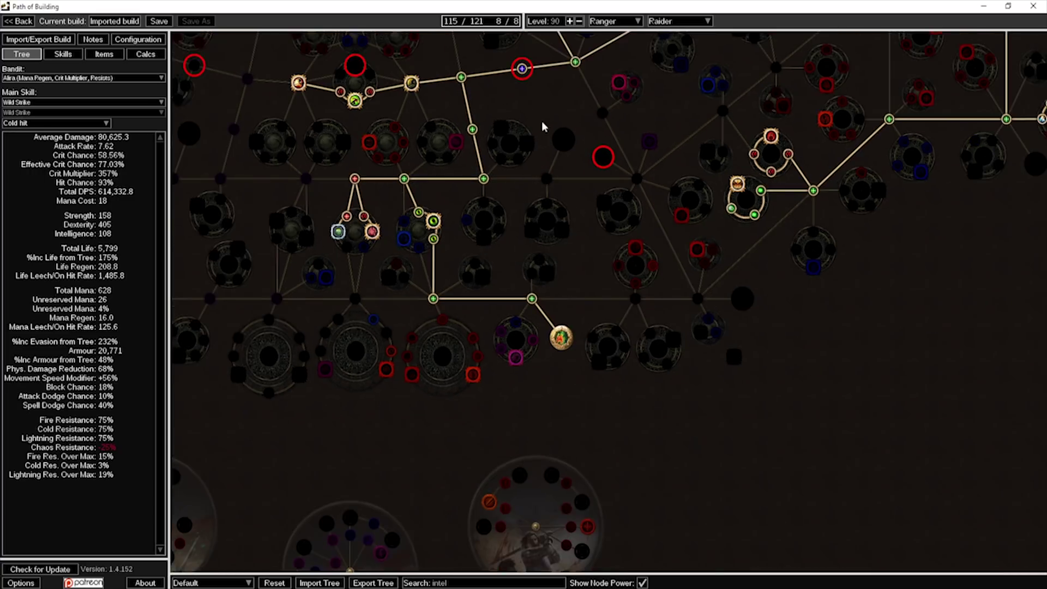
pyautogui.moveTo(541, 121); pyautogui.dragTo(481, 246)
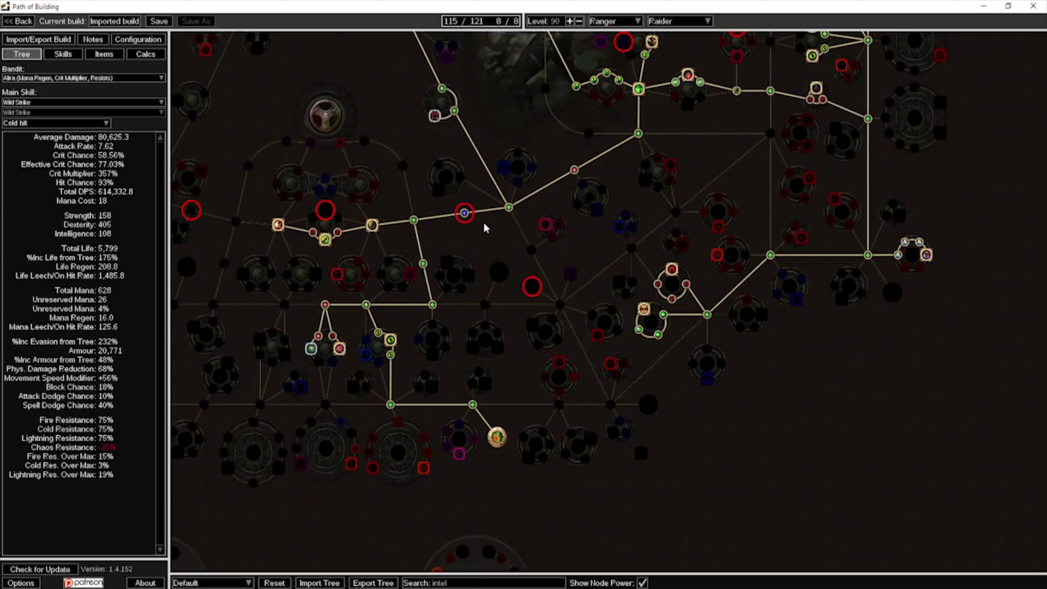
pyautogui.moveTo(475, 155); pyautogui.dragTo(676, 305)
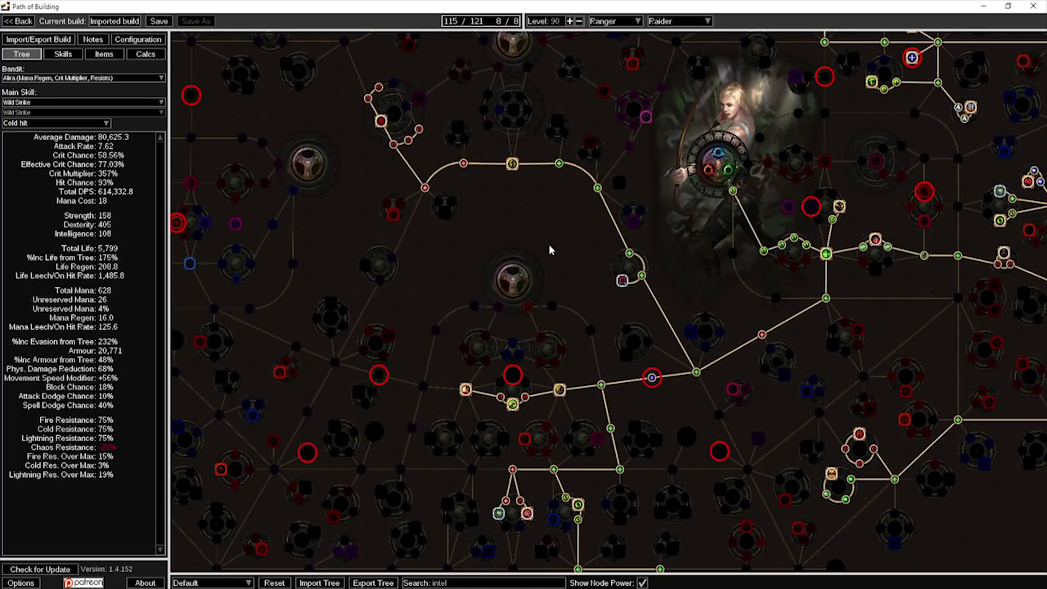
pyautogui.moveTo(517, 218)
pyautogui.mouseDown()
pyautogui.moveTo(444, 171)
pyautogui.moveTo(529, 205)
pyautogui.mouseUp()
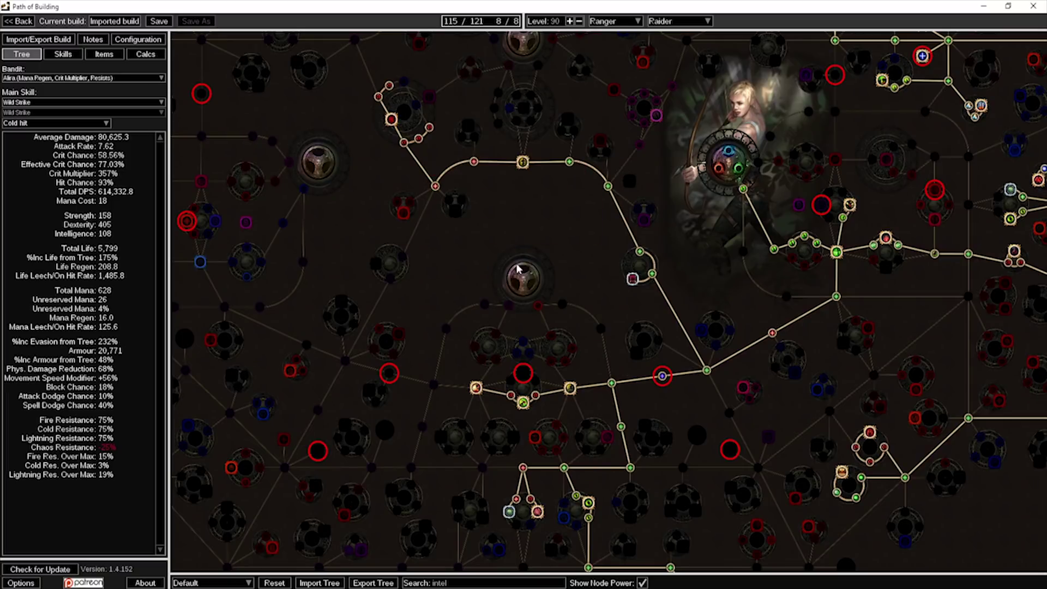
pyautogui.moveTo(535, 245); pyautogui.dragTo(480, 131)
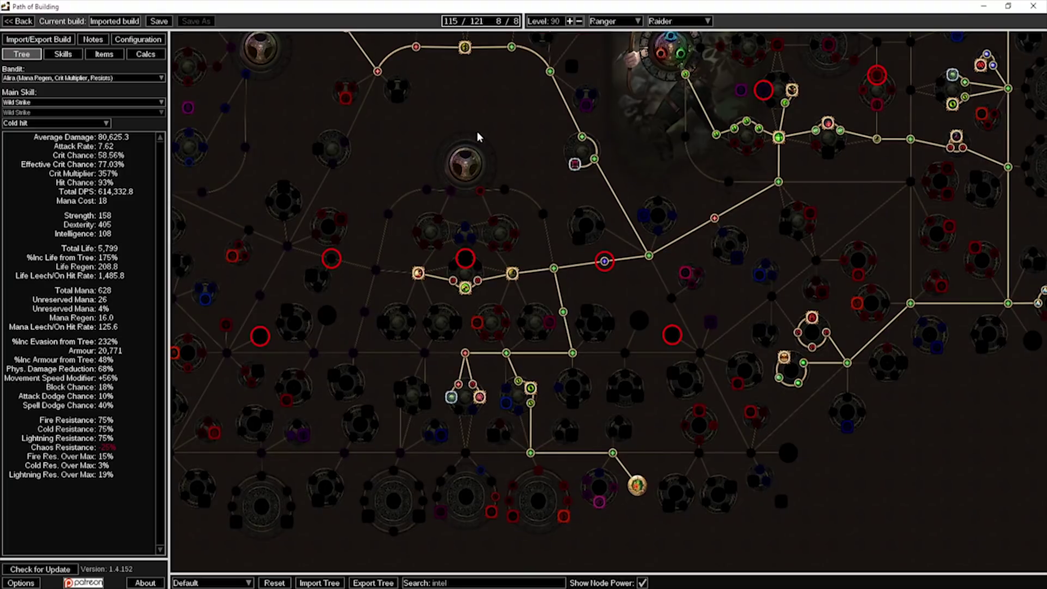
pyautogui.click(643, 582)
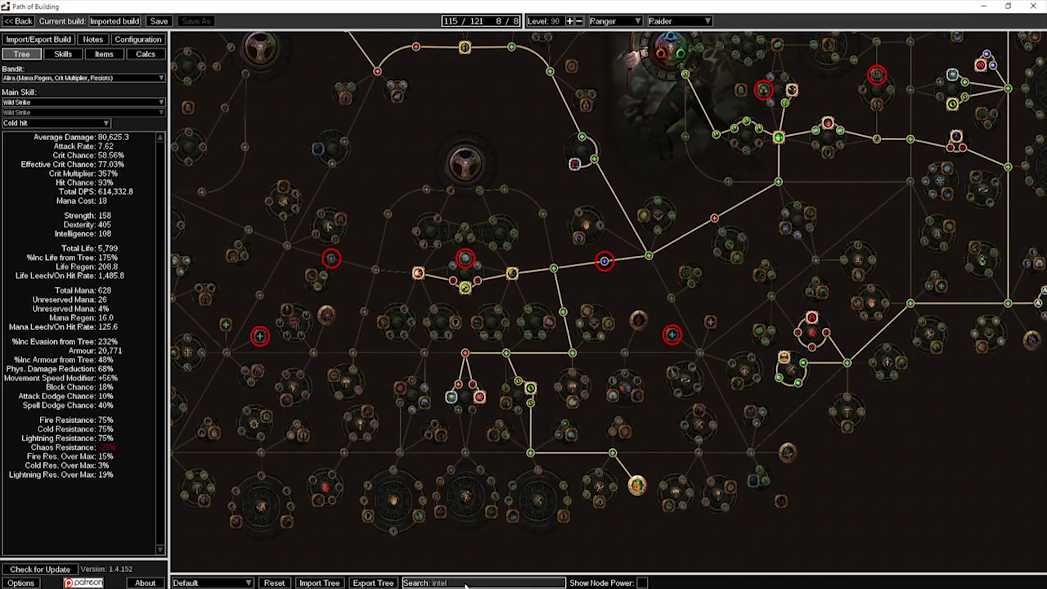
pyautogui.doubleClick(404, 581)
pyautogui.write('maximum life')
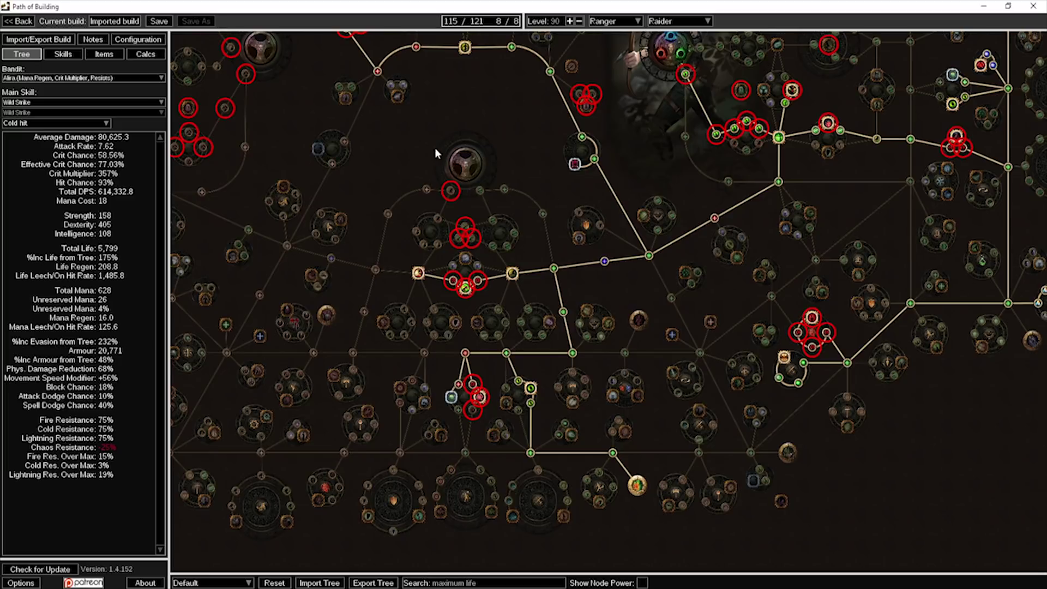
# Unallocate one outer Life node of the life wheel west of the Ranger start and allocate the free 5% Life node in the southern life cluster
pyautogui.moveTo(434, 148); pyautogui.dragTo(502, 260)
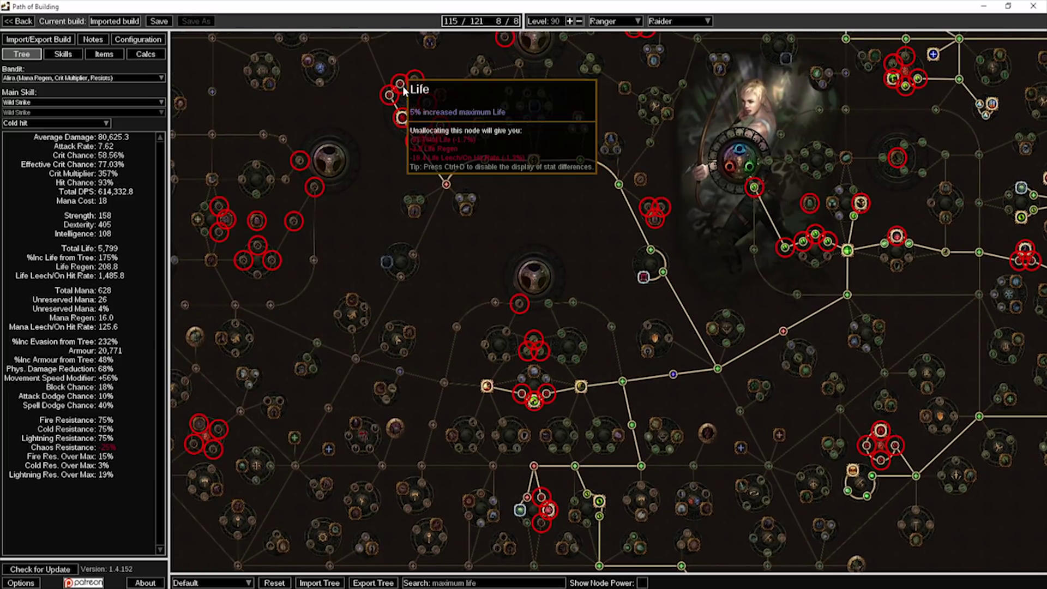
pyautogui.click(403, 86)
pyautogui.moveTo(559, 525); pyautogui.dragTo(519, 339)
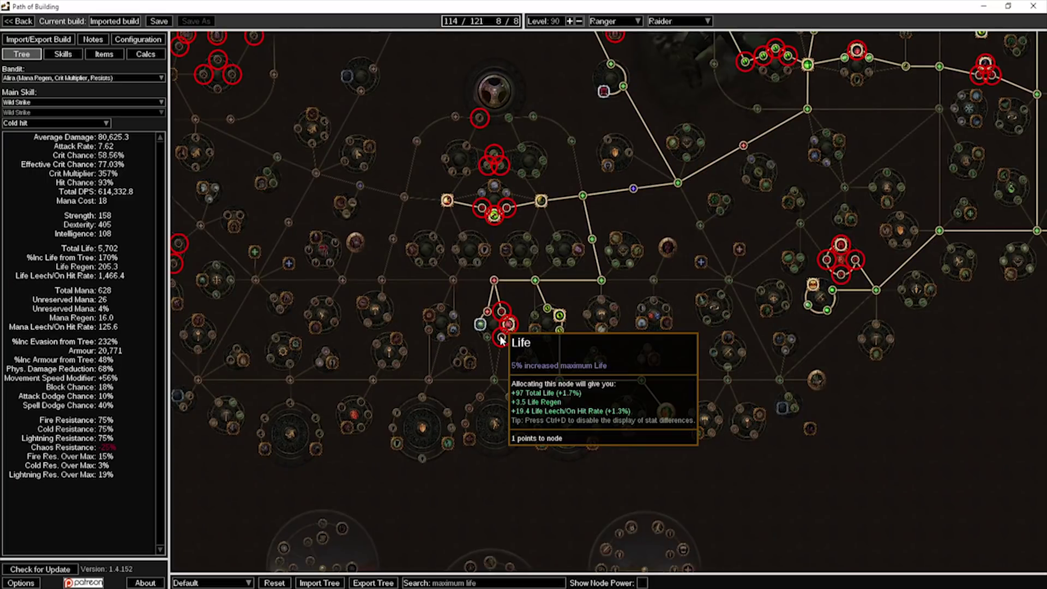
pyautogui.click(507, 325)
# Unallocate the remaining outer Life nodes on both arms of the life wheel west of the Ranger start, keeping its notable
pyautogui.moveTo(802, 106); pyautogui.dragTo(538, 240)
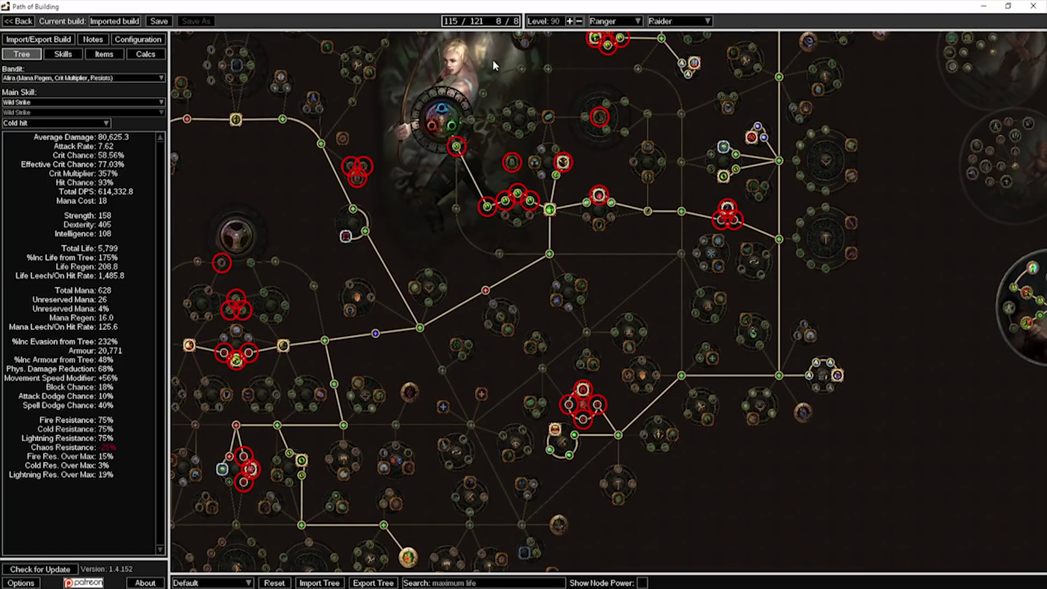
pyautogui.moveTo(542, 130); pyautogui.dragTo(597, 403)
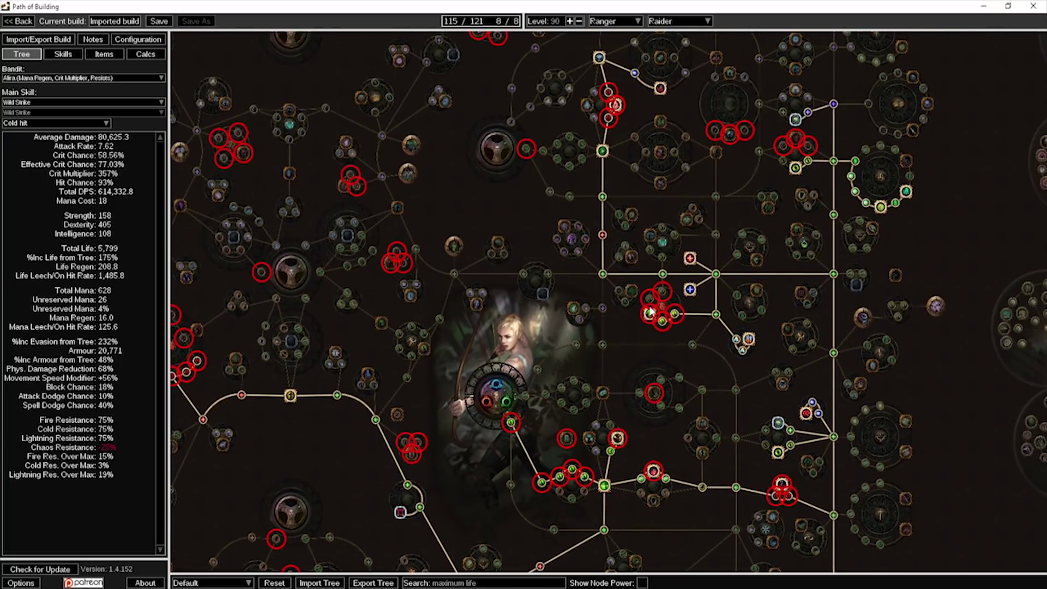
pyautogui.moveTo(650, 306)
pyautogui.moveTo(737, 178); pyautogui.dragTo(682, 270)
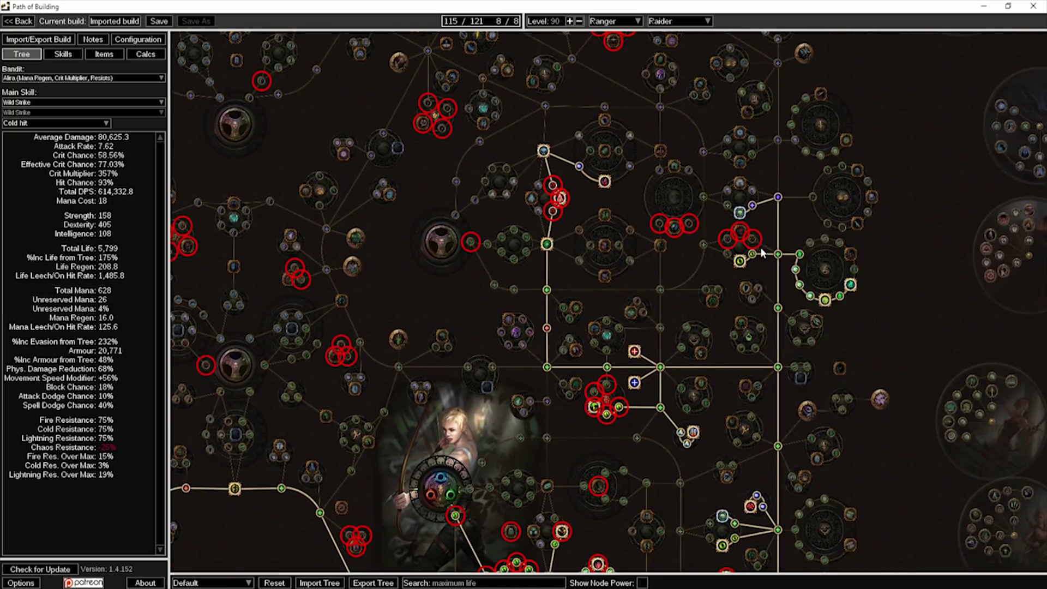
pyautogui.moveTo(754, 241)
pyautogui.moveTo(289, 395); pyautogui.dragTo(631, 244)
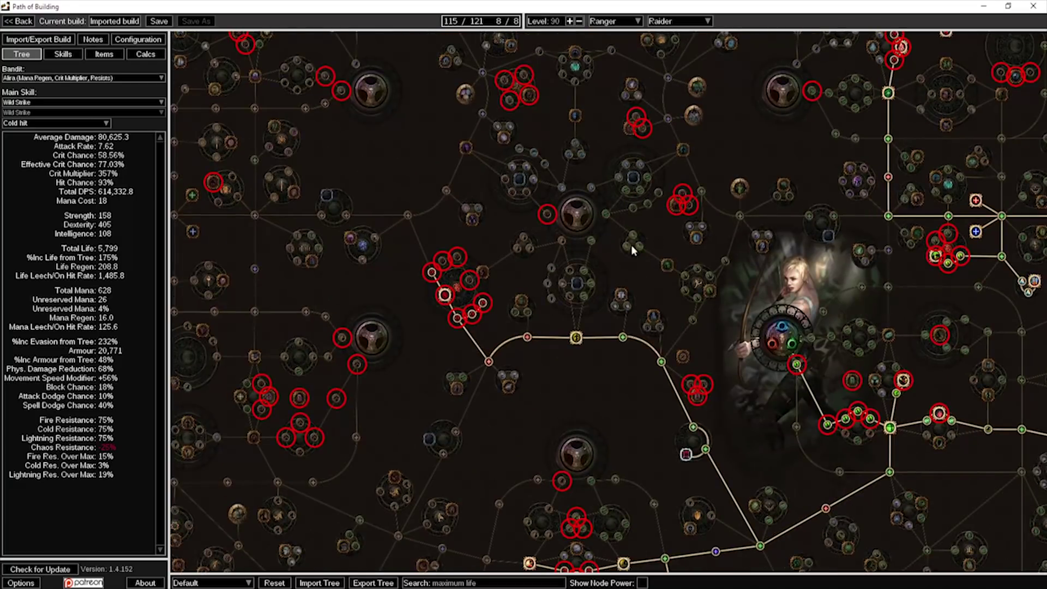
pyautogui.click(474, 319)
pyautogui.click(434, 274)
# Allocate Blood Drinker and its two 6% Life nodes from the eastern route, dropping the trial connection from the west
pyautogui.moveTo(841, 209); pyautogui.dragTo(407, 333)
pyautogui.click(632, 212)
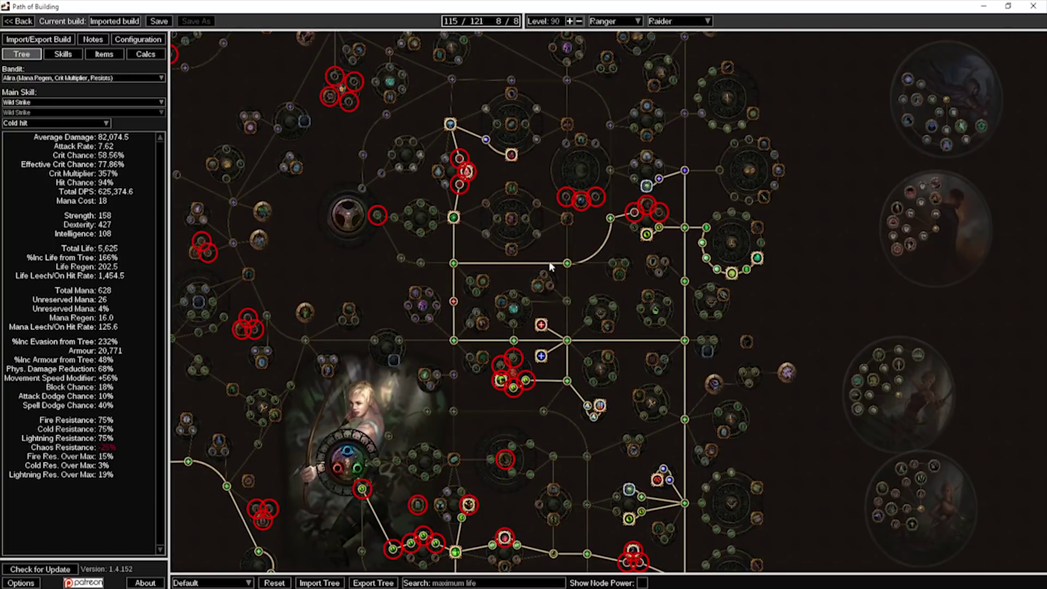
pyautogui.click(569, 266)
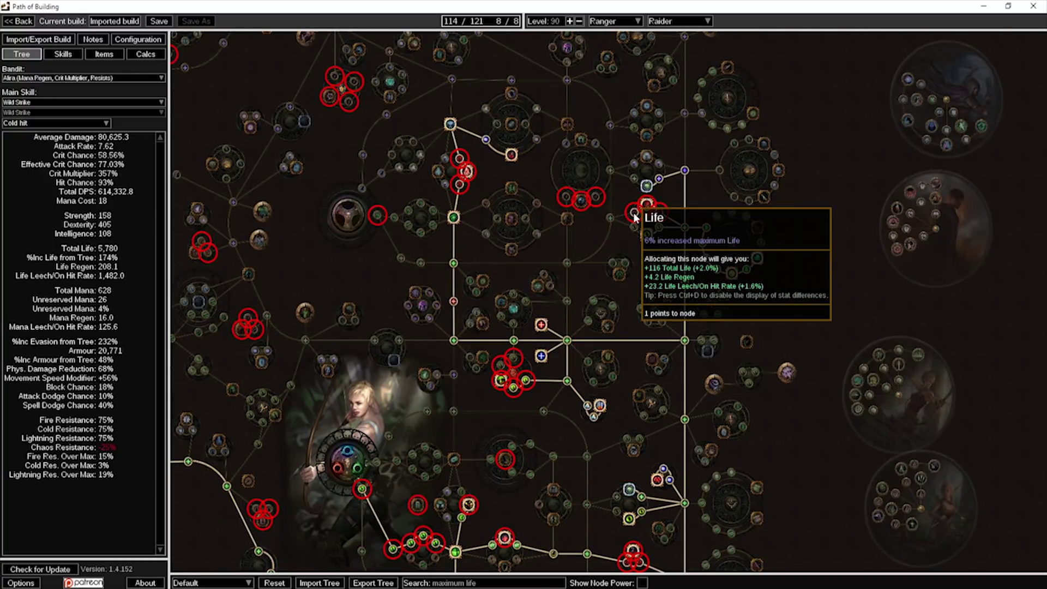
pyautogui.click(634, 217)
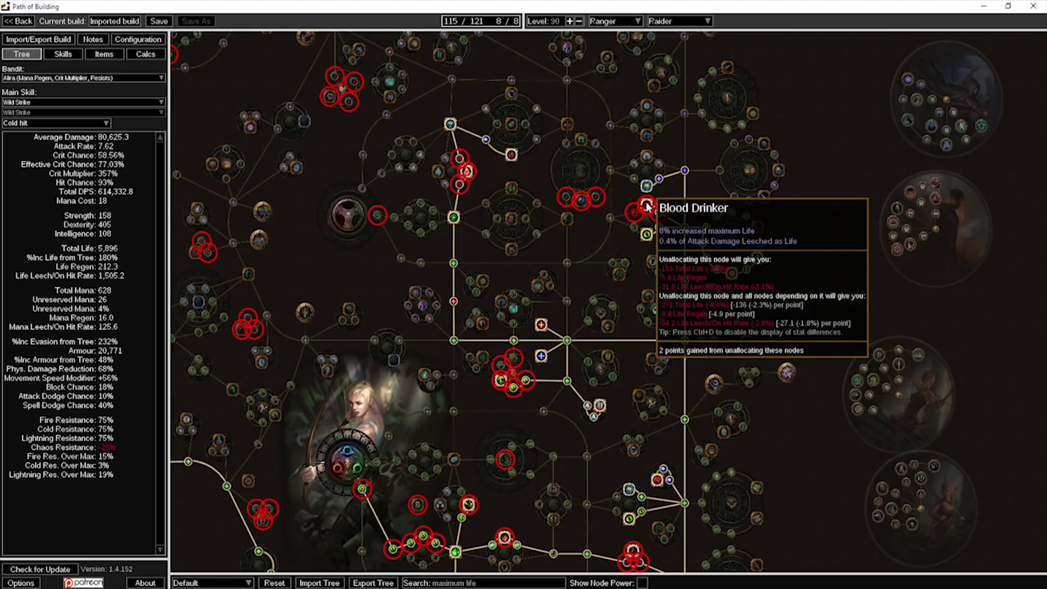
# Review the allocated life clusters across the tree and check the required level for the points spent
pyautogui.moveTo(295, 340); pyautogui.dragTo(634, 223)
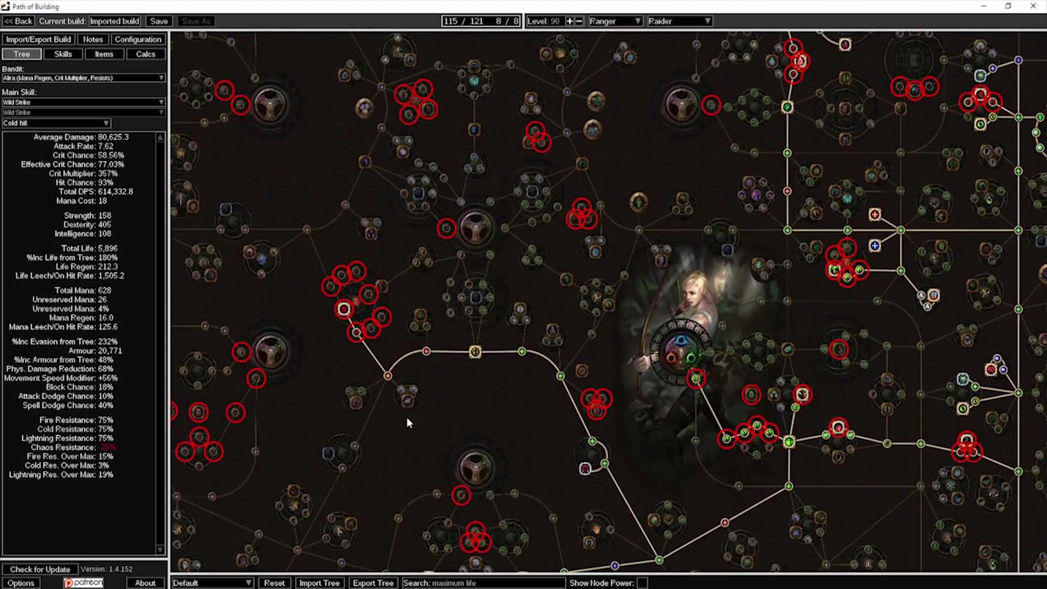
pyautogui.scroll(3, 401, 234)
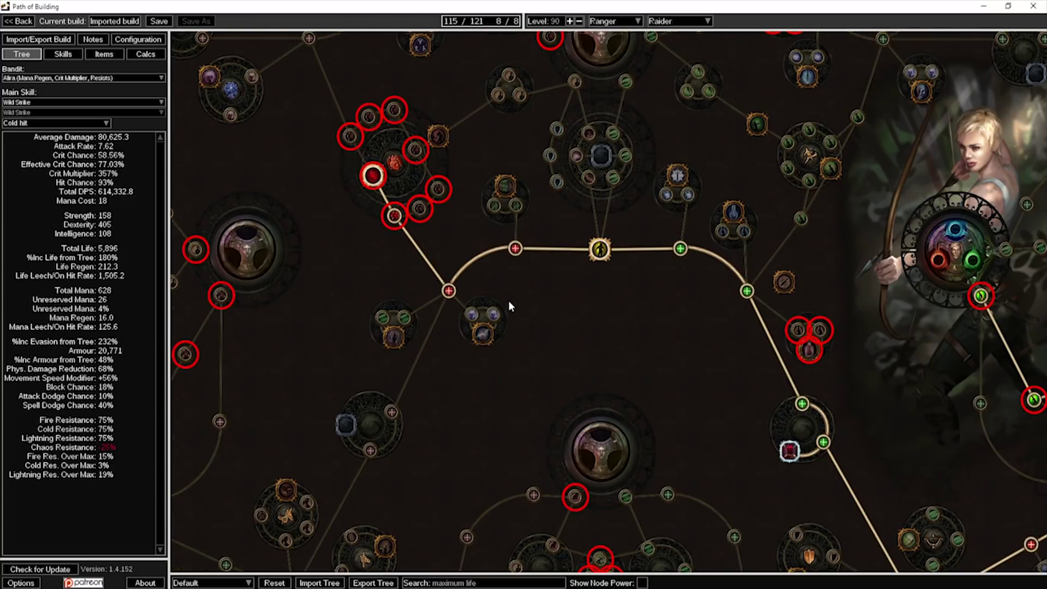
pyautogui.scroll(-3, 508, 300)
pyautogui.moveTo(509, 300); pyautogui.dragTo(312, 263)
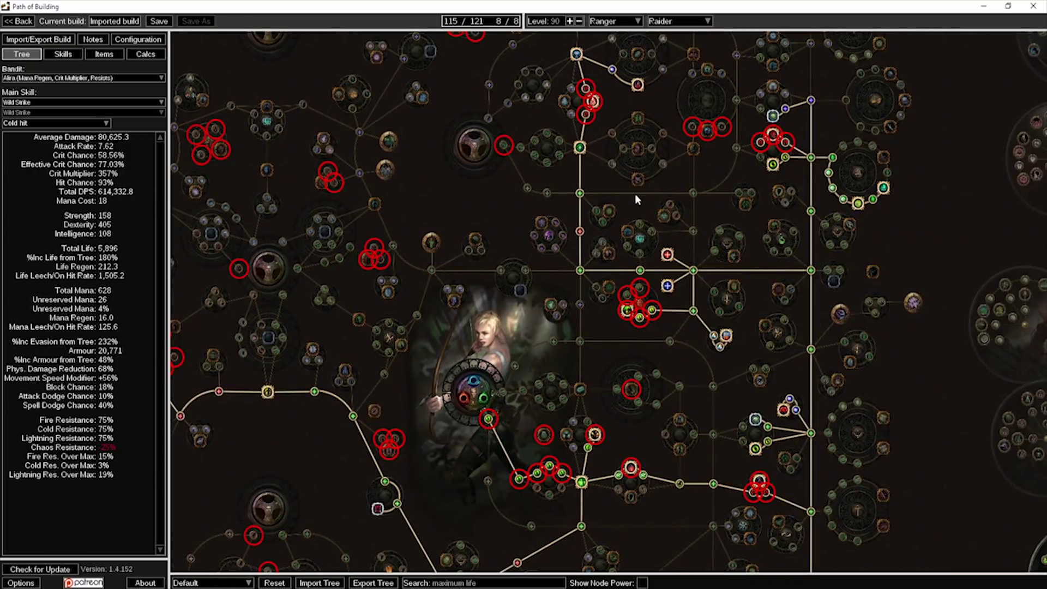
pyautogui.moveTo(700, 125); pyautogui.dragTo(650, 205)
pyautogui.moveTo(624, 140); pyautogui.dragTo(538, 263)
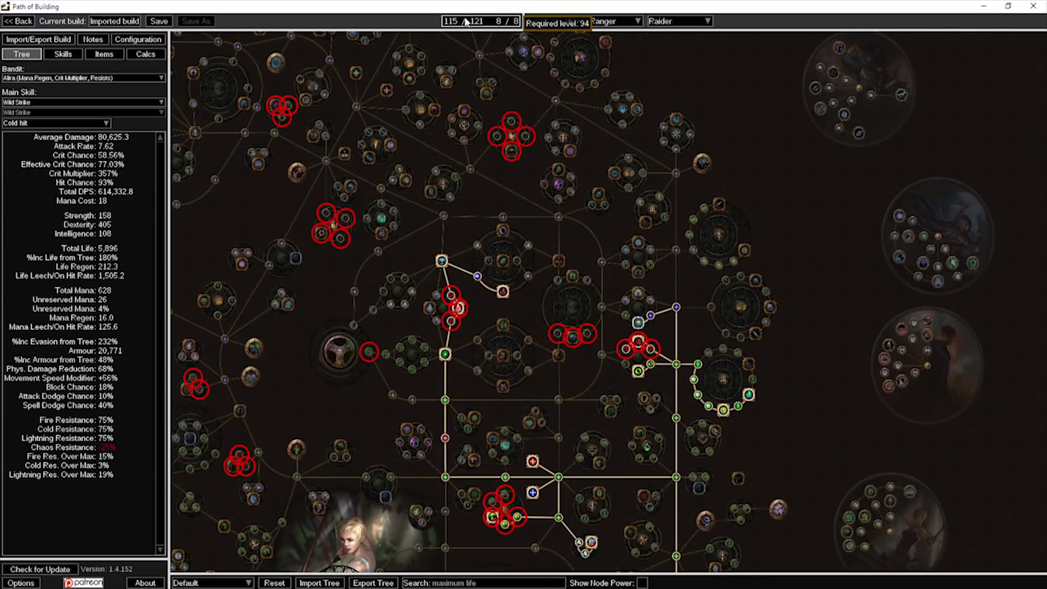
pyautogui.moveTo(470, 27)
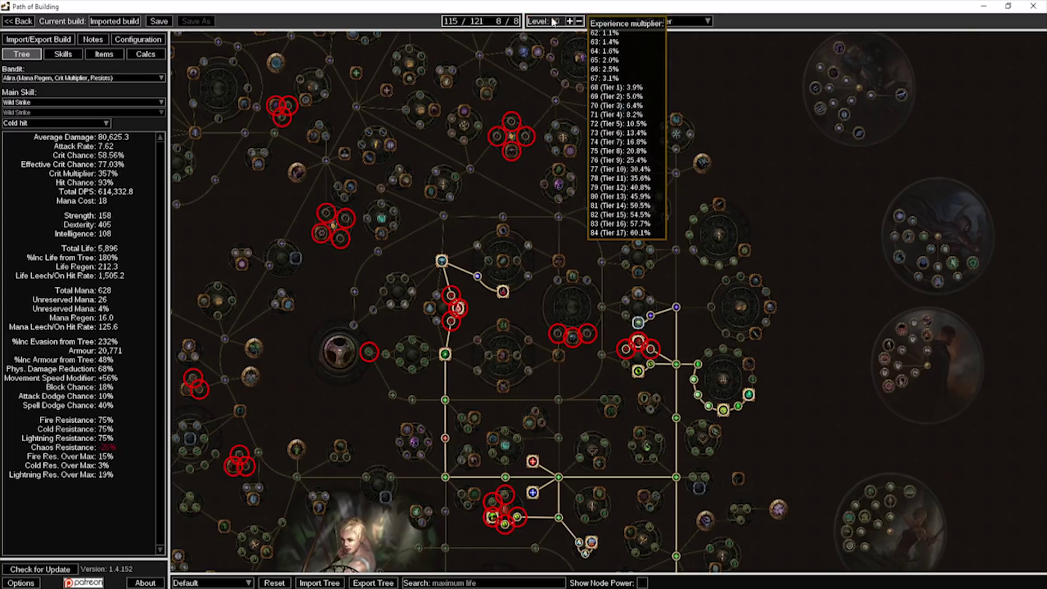
# Try unallocating Blood Drinker with its two Life nodes to compare the life effect, and allocate them again
pyautogui.click(477, 277)
pyautogui.click(503, 293)
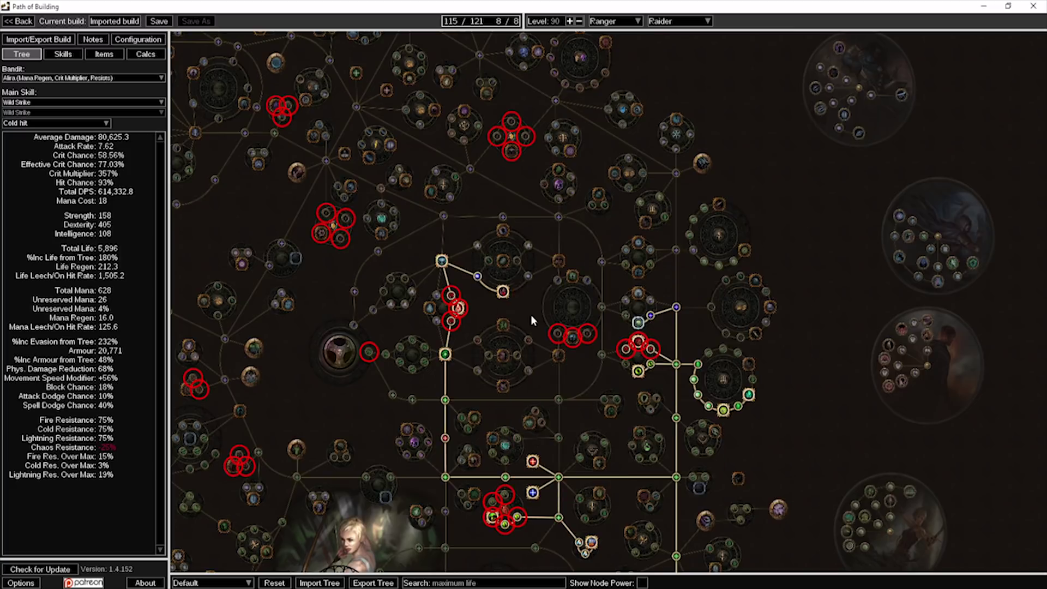
pyautogui.moveTo(531, 315); pyautogui.dragTo(525, 159)
pyautogui.click(645, 194)
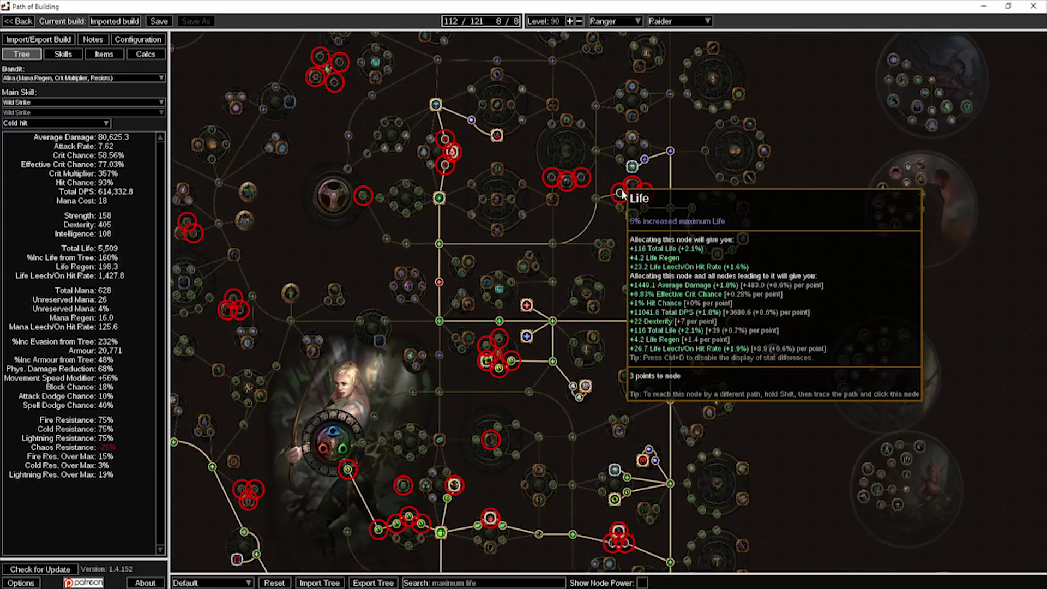
pyautogui.click(618, 190)
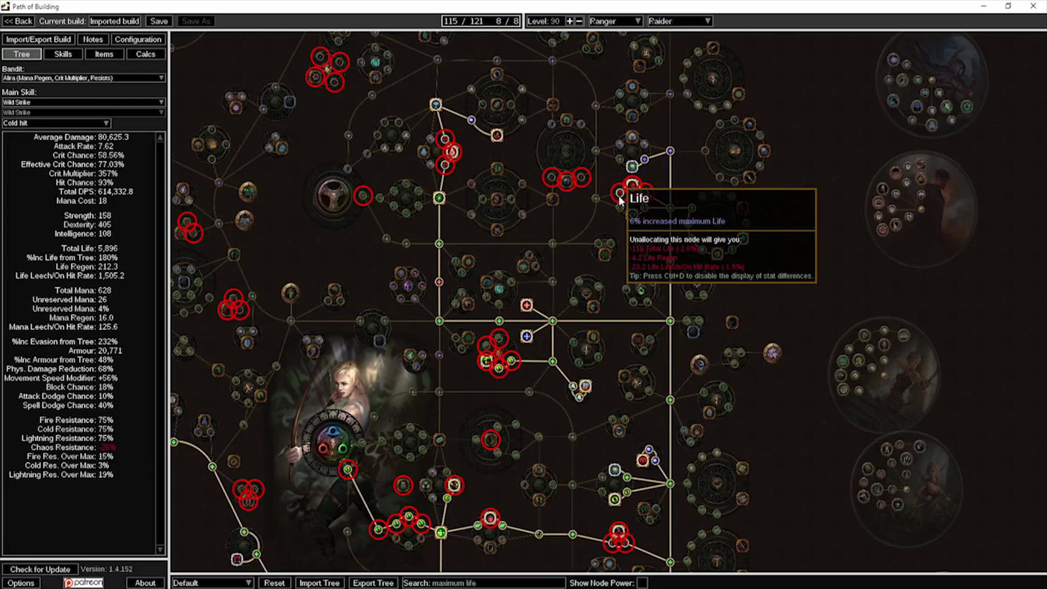
# Clear the maximum life search so its matching nodes are no longer highlighted
pyautogui.moveTo(621, 296); pyautogui.dragTo(632, 163)
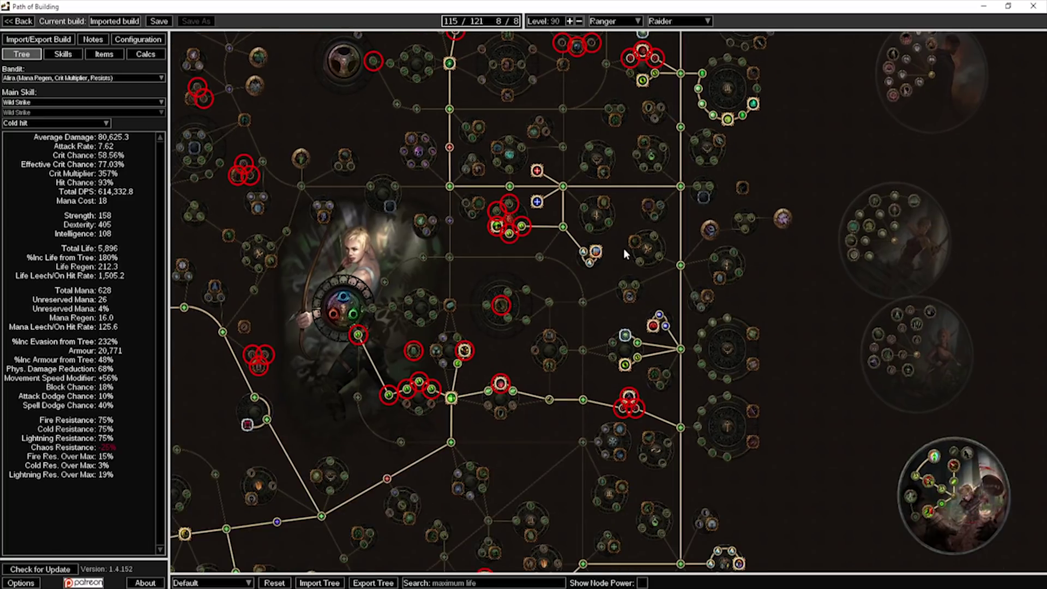
pyautogui.click(483, 583)
pyautogui.hotkey('ctrl', 'a')
pyautogui.press('BackSpace')
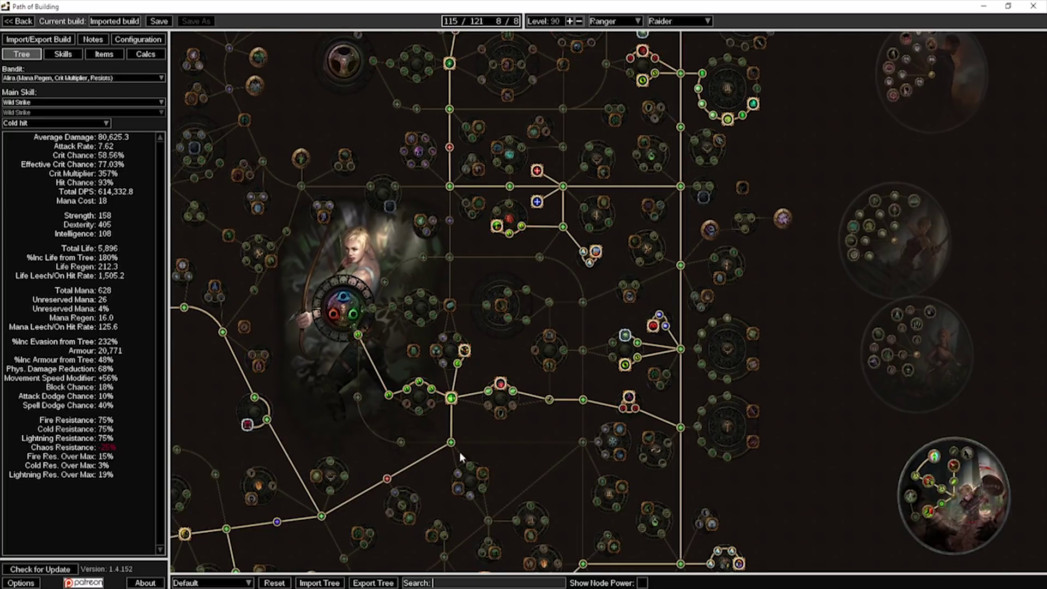
# Reroute the path southeast of the Ranger start through the lower connecting Dexterity node, unallocating the bypassed nodes and the leftover Dexterity node
pyautogui.moveTo(519, 358); pyautogui.dragTo(557, 235)
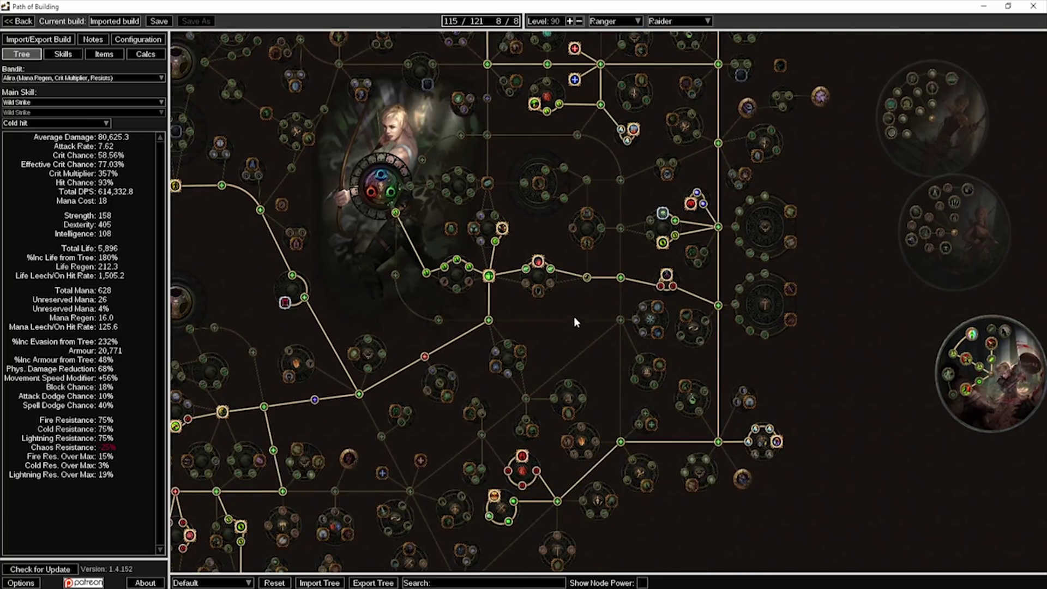
pyautogui.moveTo(575, 322)
pyautogui.mouseDown()
pyautogui.moveTo(638, 299)
pyautogui.moveTo(557, 316)
pyautogui.mouseUp()
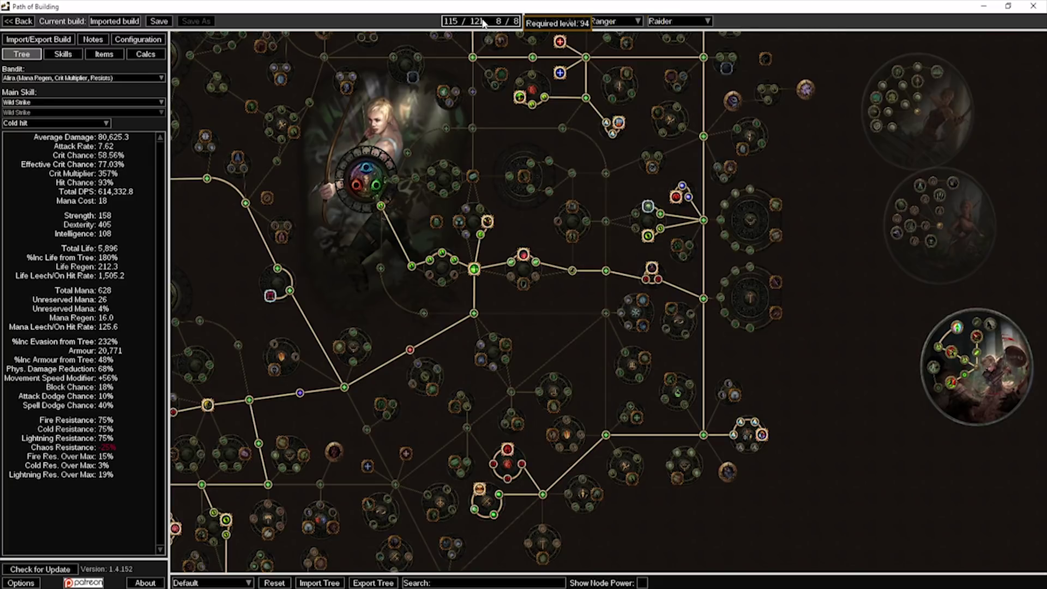
pyautogui.click(606, 315)
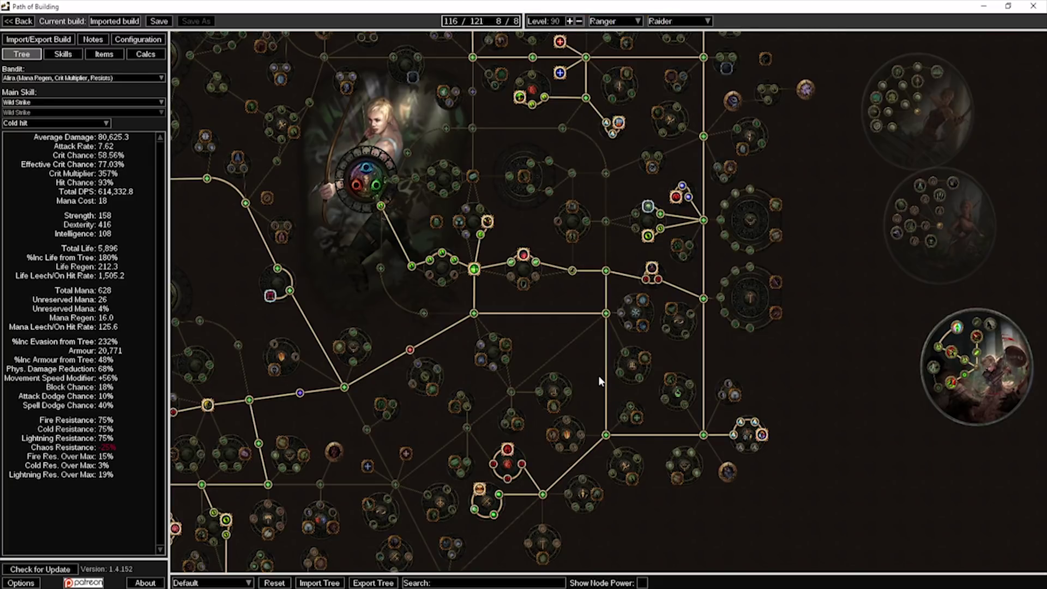
pyautogui.click(571, 275)
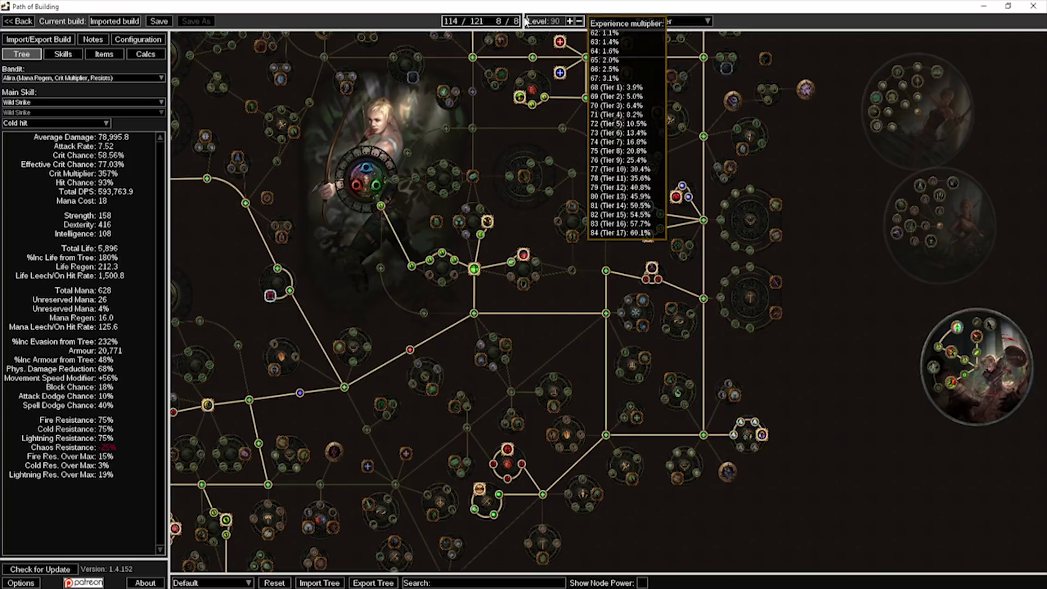
pyautogui.moveTo(481, 26)
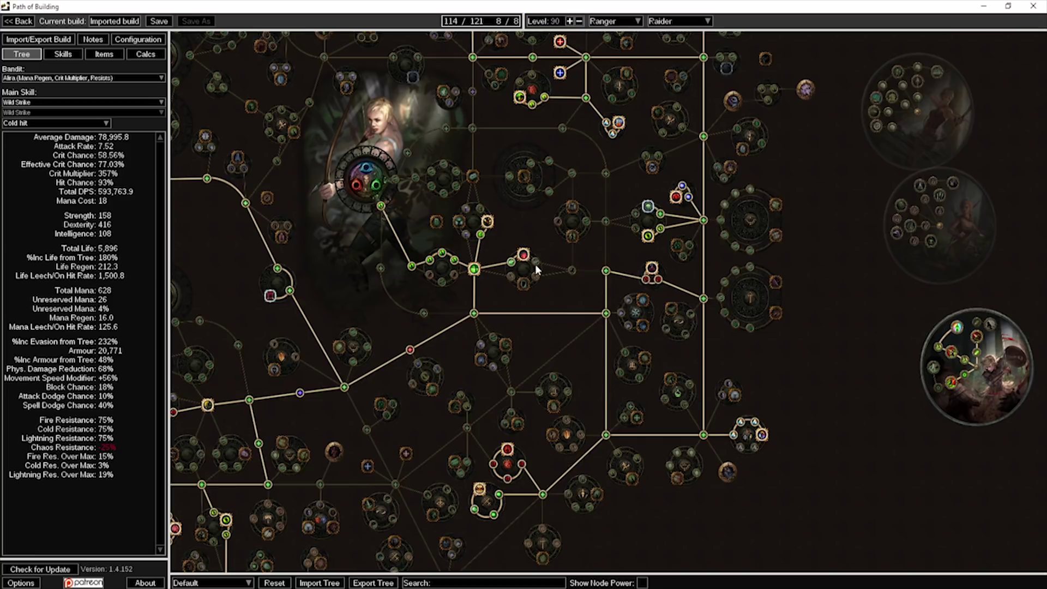
pyautogui.moveTo(536, 264)
pyautogui.moveTo(566, 296); pyautogui.dragTo(564, 259)
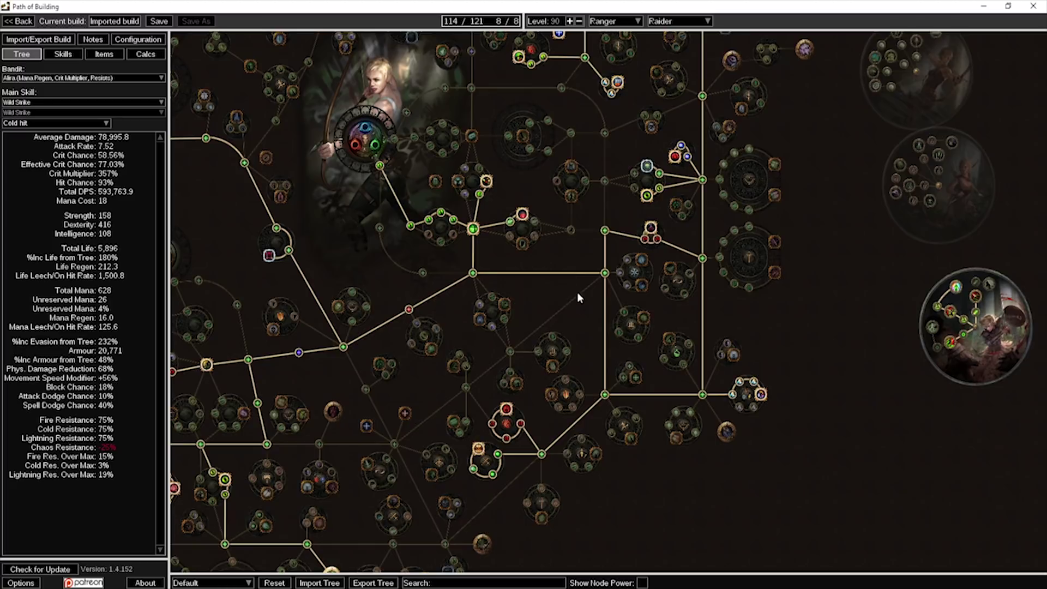
pyautogui.moveTo(577, 297); pyautogui.dragTo(591, 235)
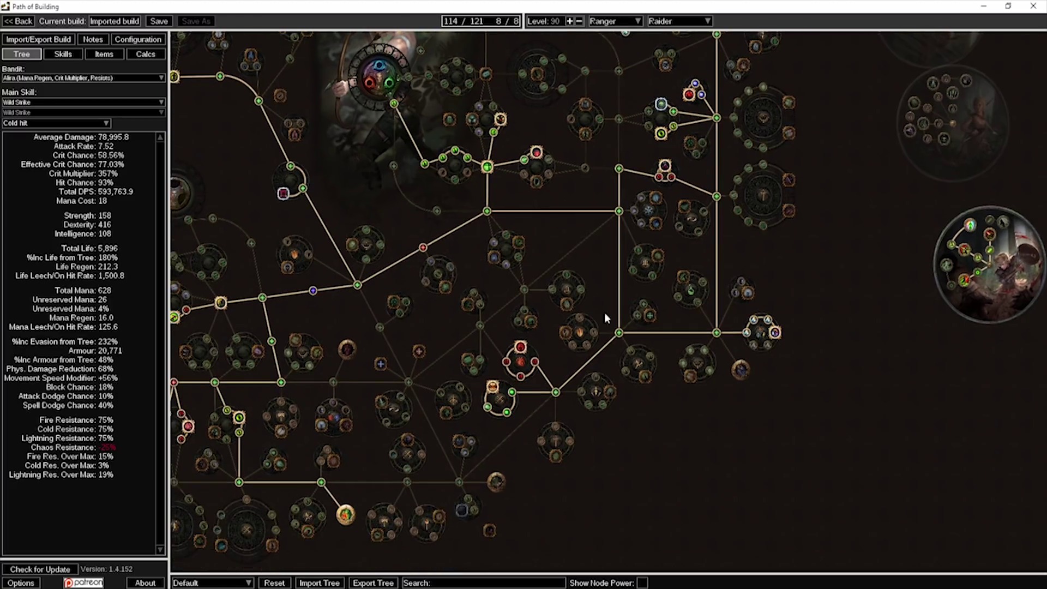
pyautogui.click(620, 169)
pyautogui.moveTo(626, 186); pyautogui.dragTo(583, 143)
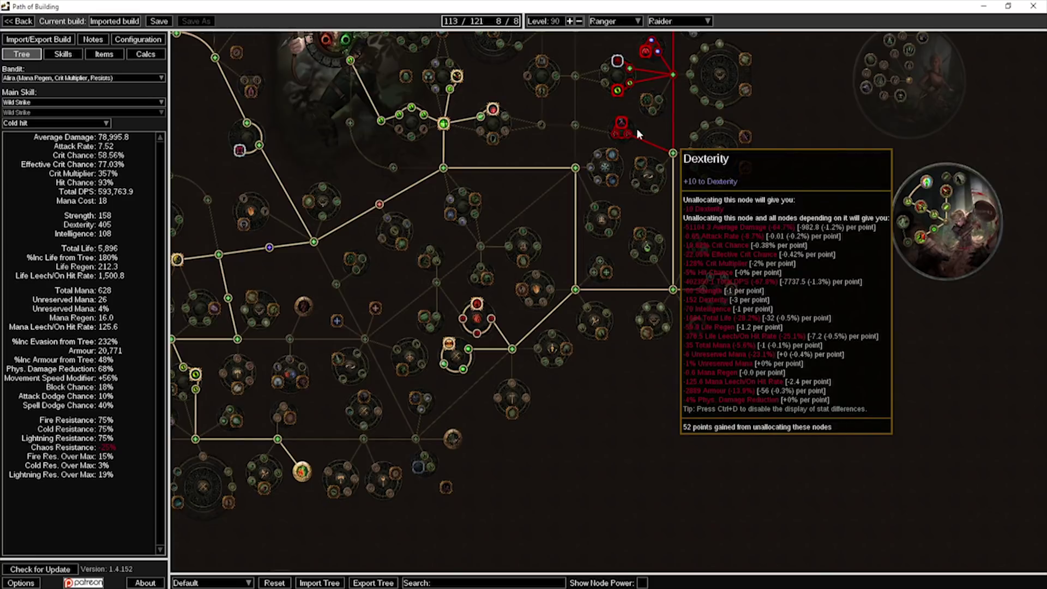
# Set the character level to 92 and review the stats of the equipped gloves, helmet and amulet
pyautogui.click(497, 25)
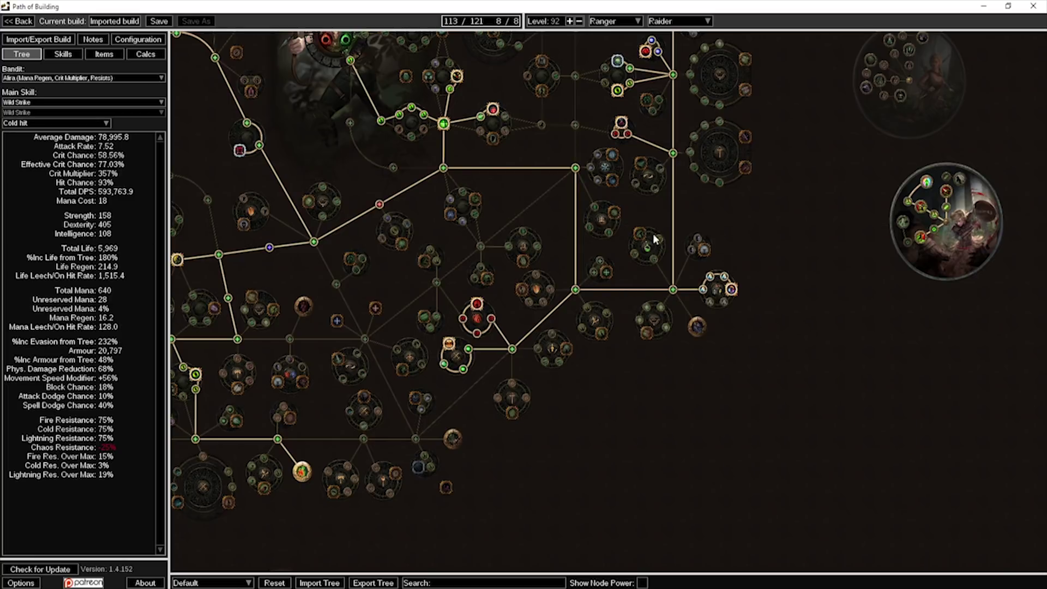
pyautogui.click(114, 54)
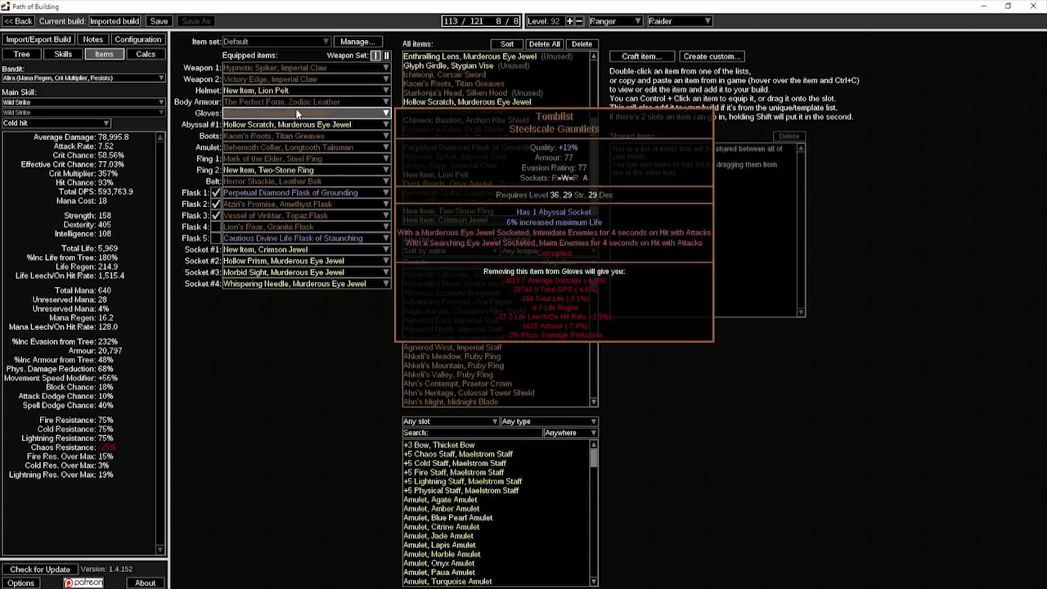
pyautogui.moveTo(307, 129)
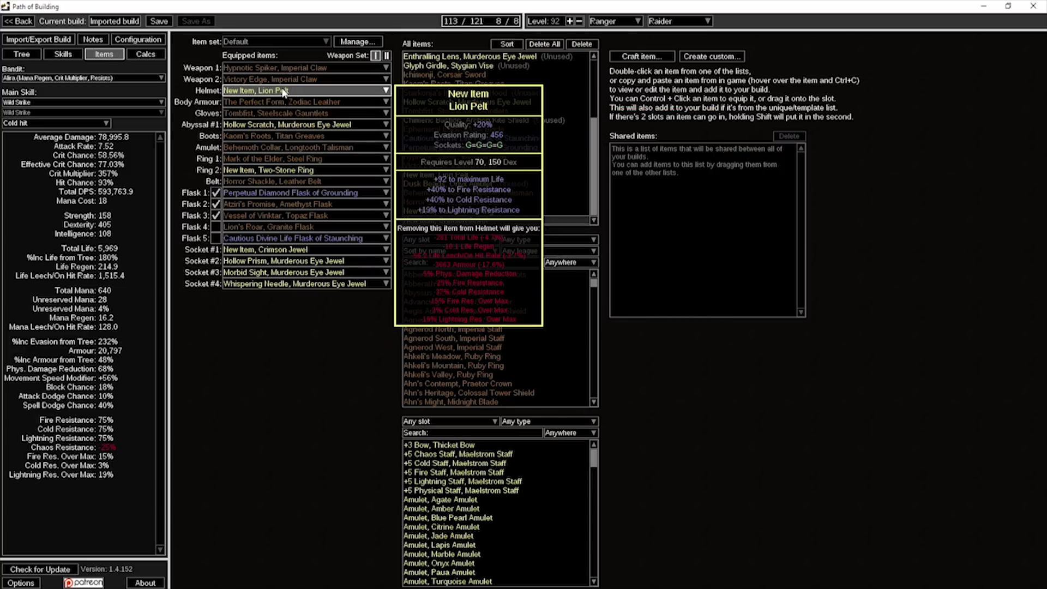
pyautogui.moveTo(273, 148)
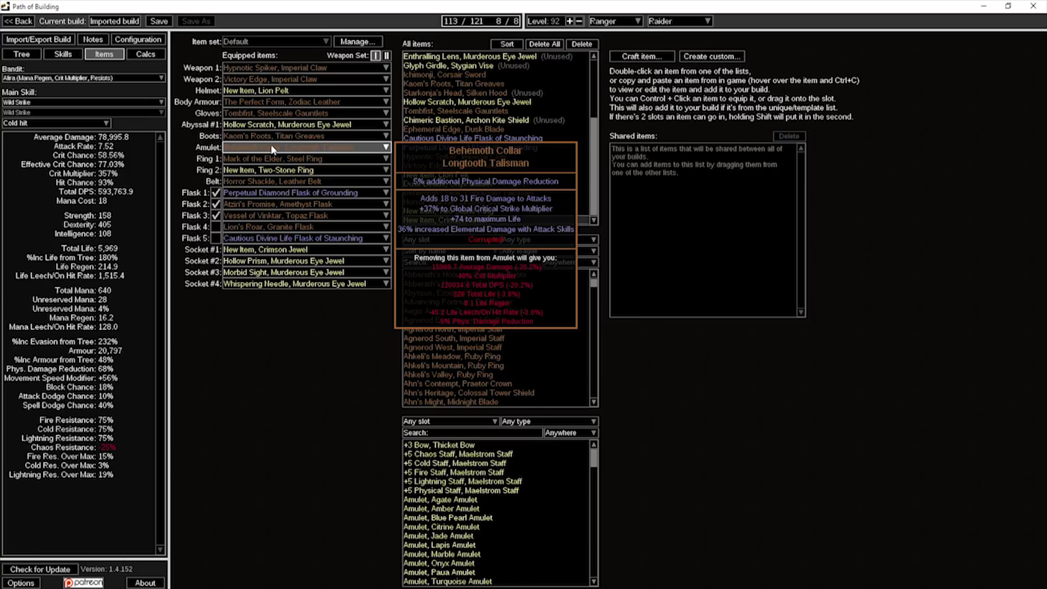
# Return to the passive tree and turn on the node power display
pyautogui.click(22, 54)
pyautogui.scroll(5, 722, 208)
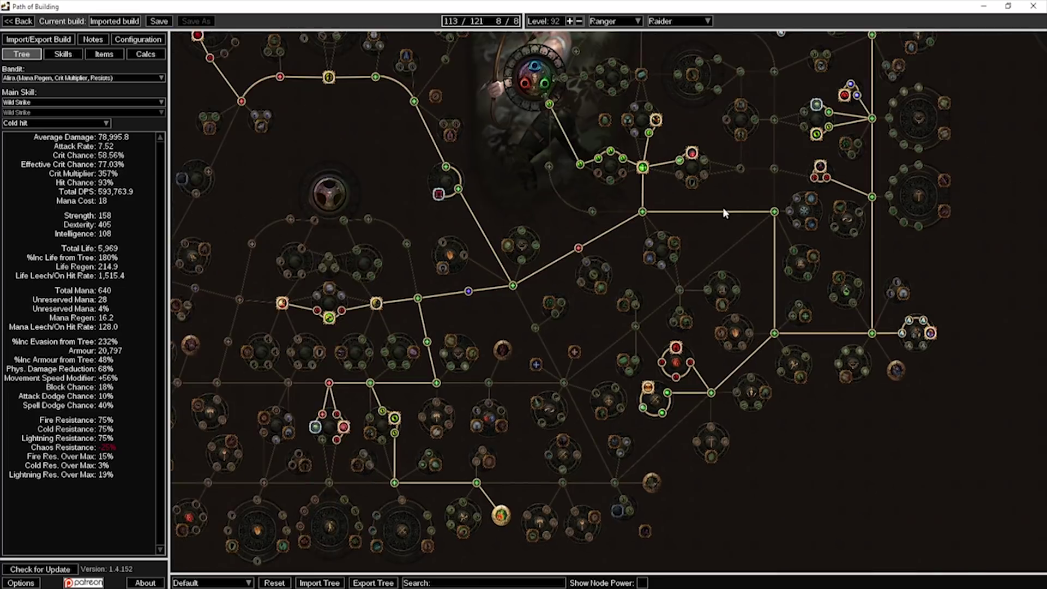
pyautogui.scroll(-4, 461, 224)
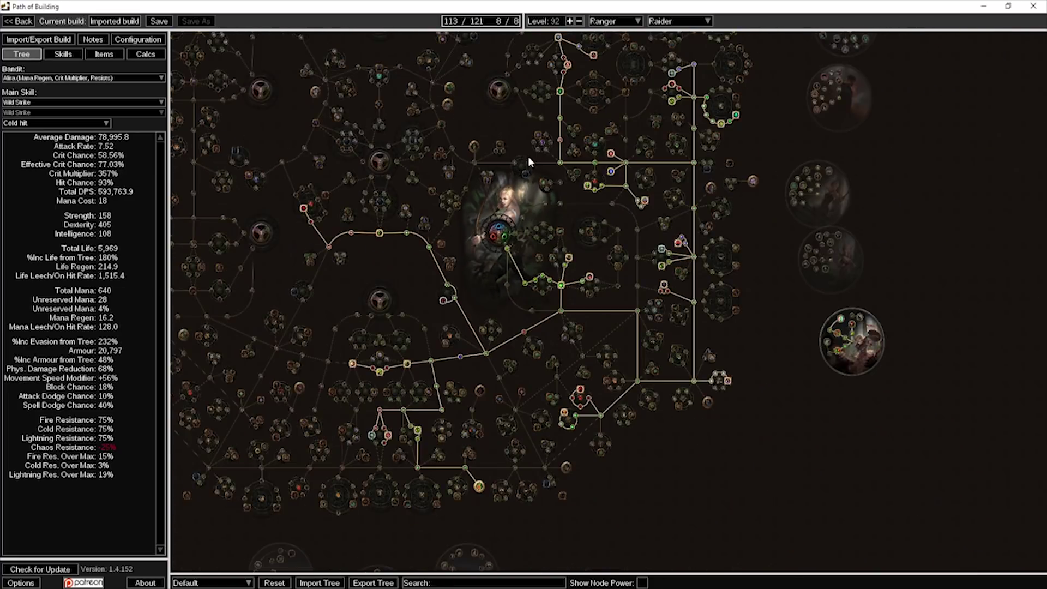
pyautogui.scroll(4, 528, 156)
pyautogui.click(643, 582)
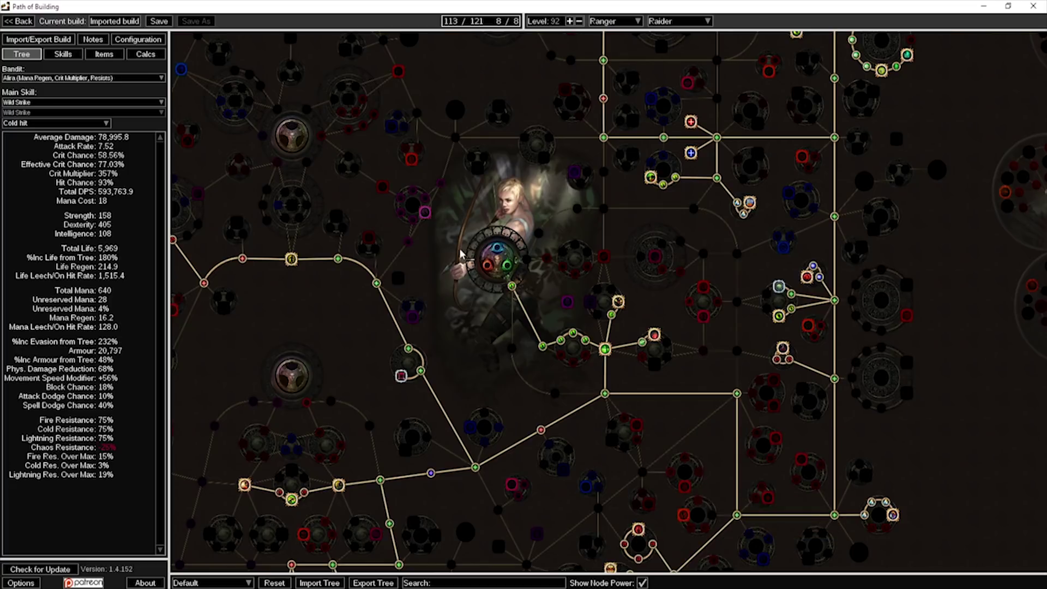
# Compare the damage gain and point cost of the western notables Divine Fervour, Disemboweling and Precision
pyautogui.scroll(-3, 523, 240)
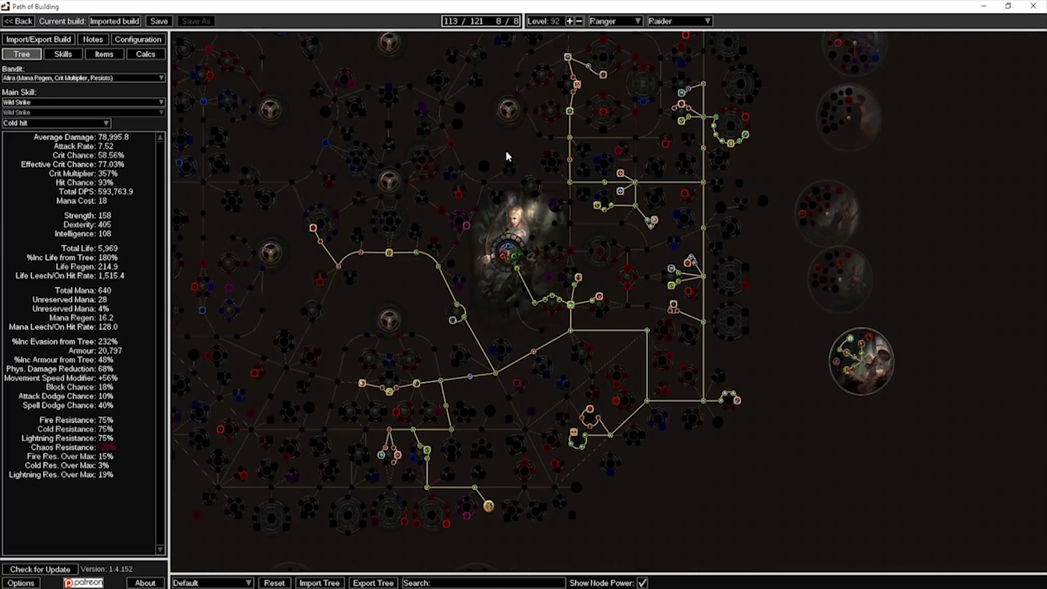
pyautogui.moveTo(506, 156); pyautogui.dragTo(551, 152)
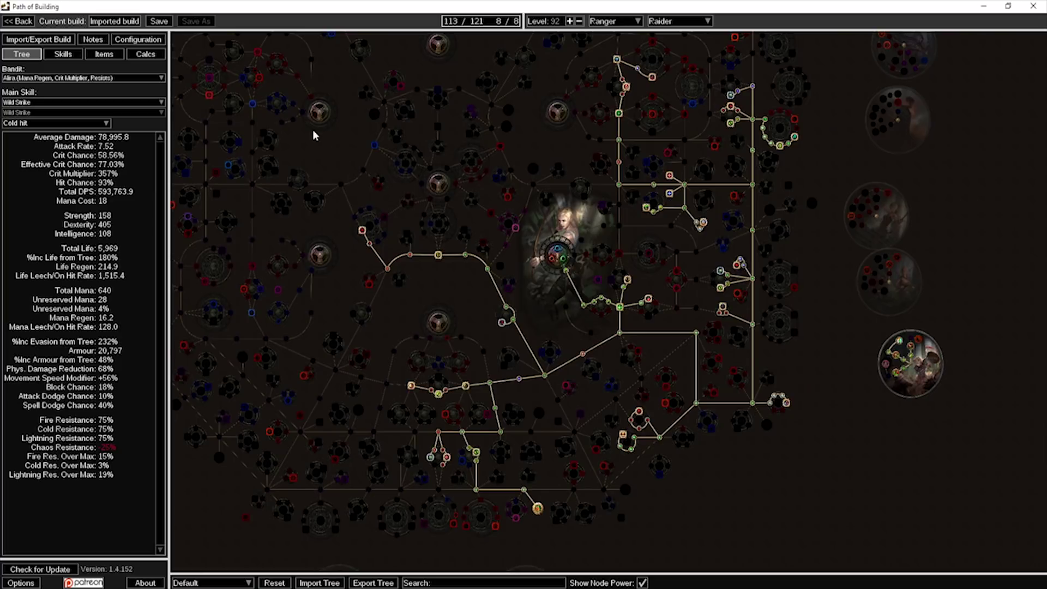
pyautogui.moveTo(337, 148); pyautogui.dragTo(460, 172)
pyautogui.scroll(3, 382, 231)
pyautogui.moveTo(405, 153); pyautogui.dragTo(568, 181)
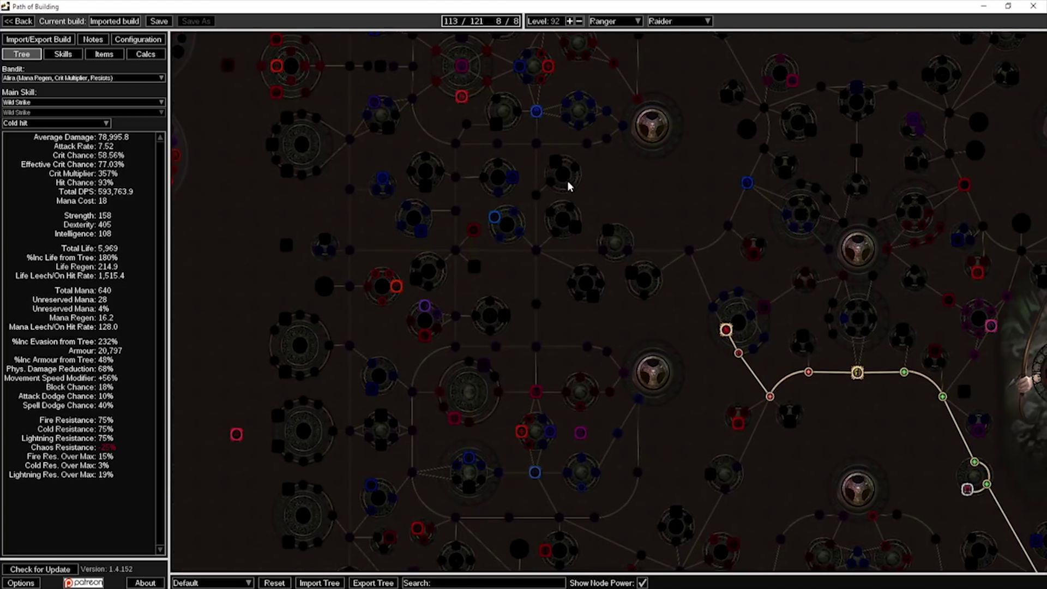
pyautogui.moveTo(462, 102)
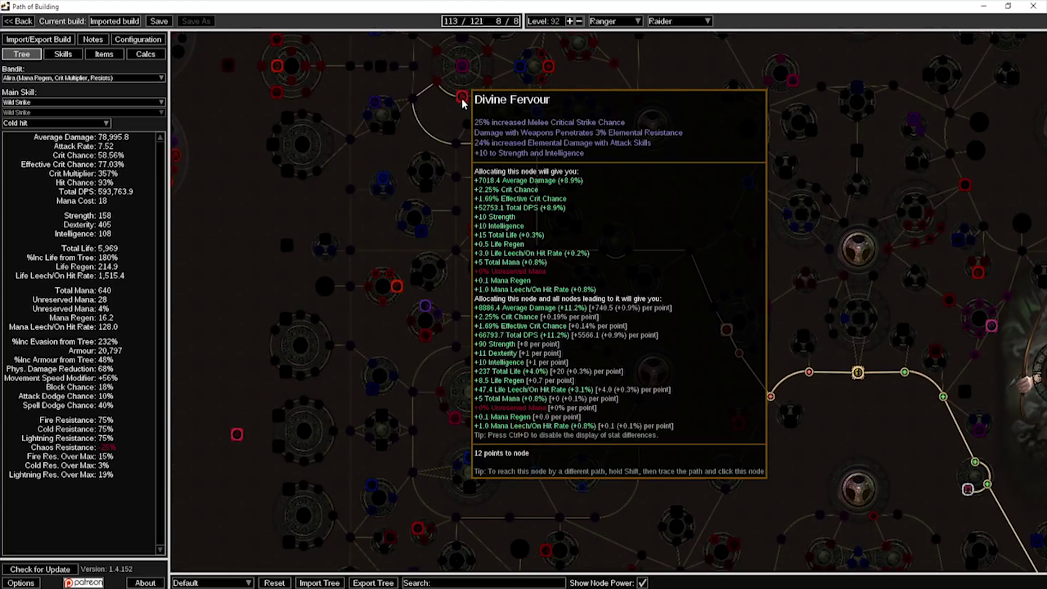
pyautogui.moveTo(396, 294)
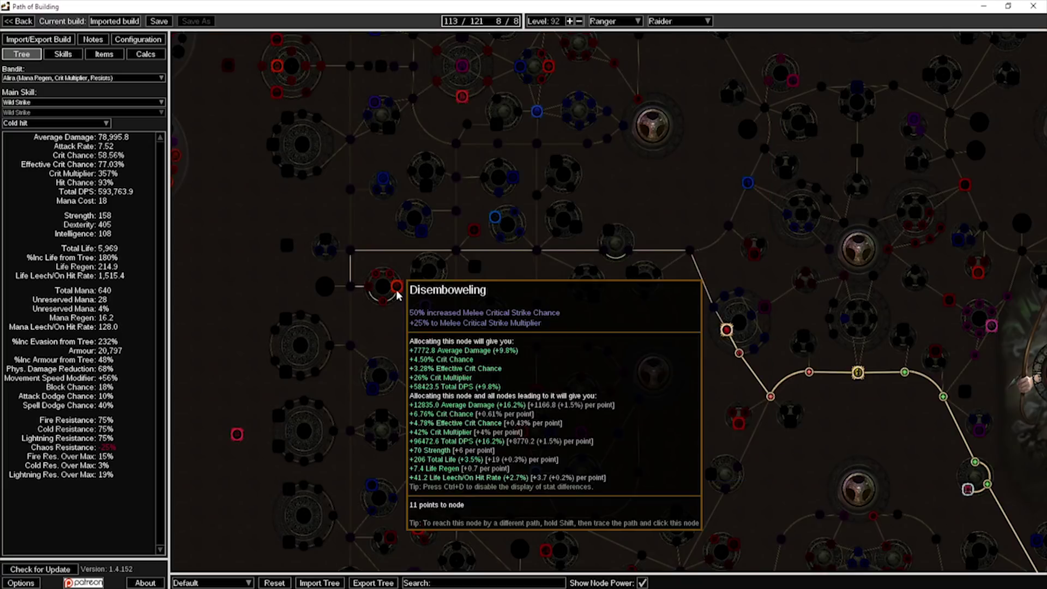
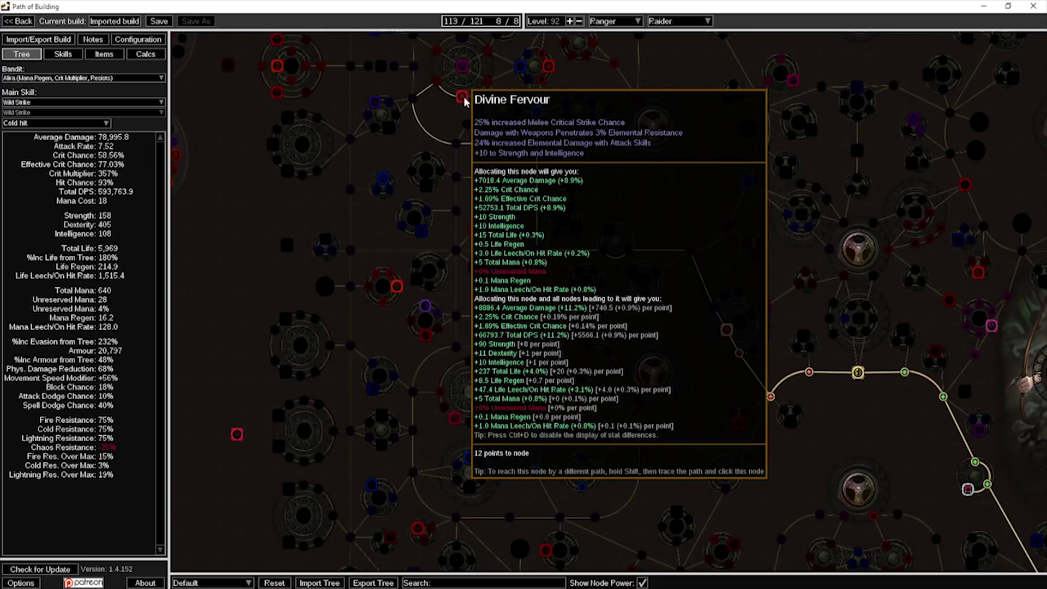
pyautogui.moveTo(465, 102); pyautogui.dragTo(458, 276)
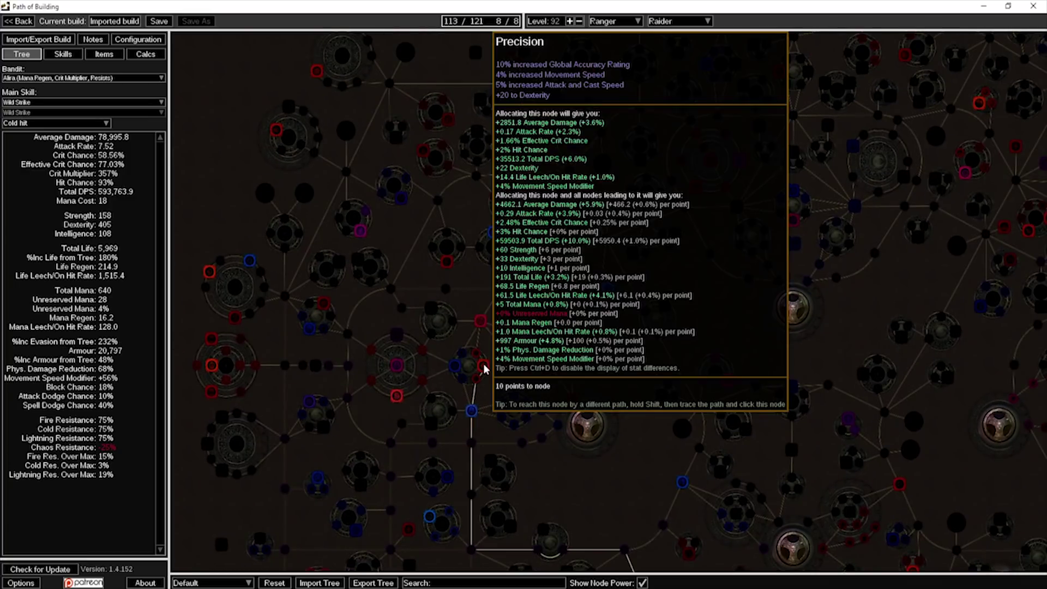
# Compare the damage gain per point of the southern notables Dismembering, Disciple of the Slaughter and Fangs of Frost
pyautogui.moveTo(316, 290); pyautogui.dragTo(444, 262)
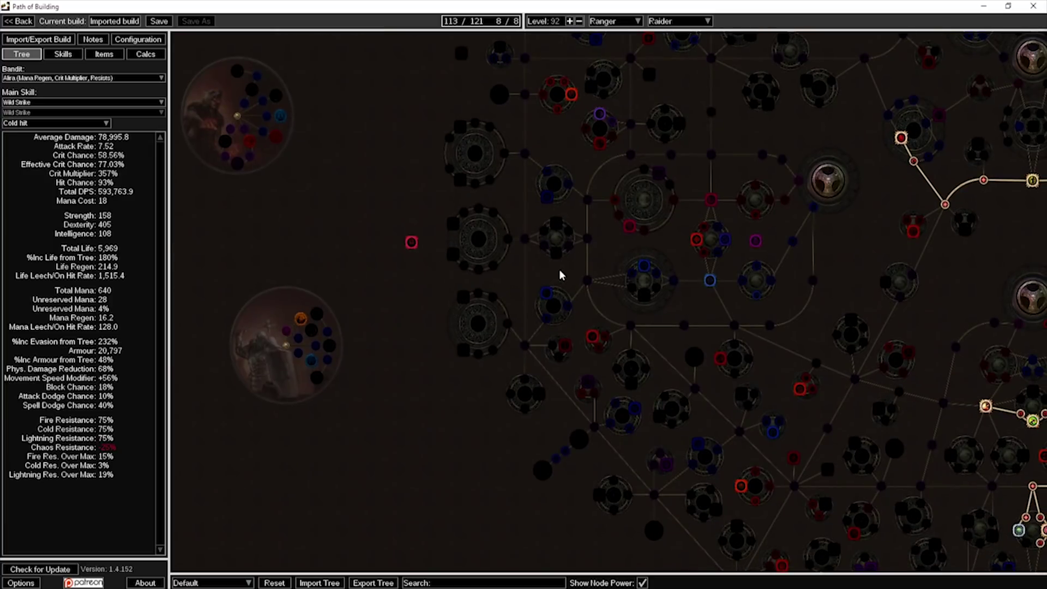
pyautogui.moveTo(561, 275); pyautogui.dragTo(443, 216)
pyautogui.moveTo(690, 186); pyautogui.dragTo(439, 121)
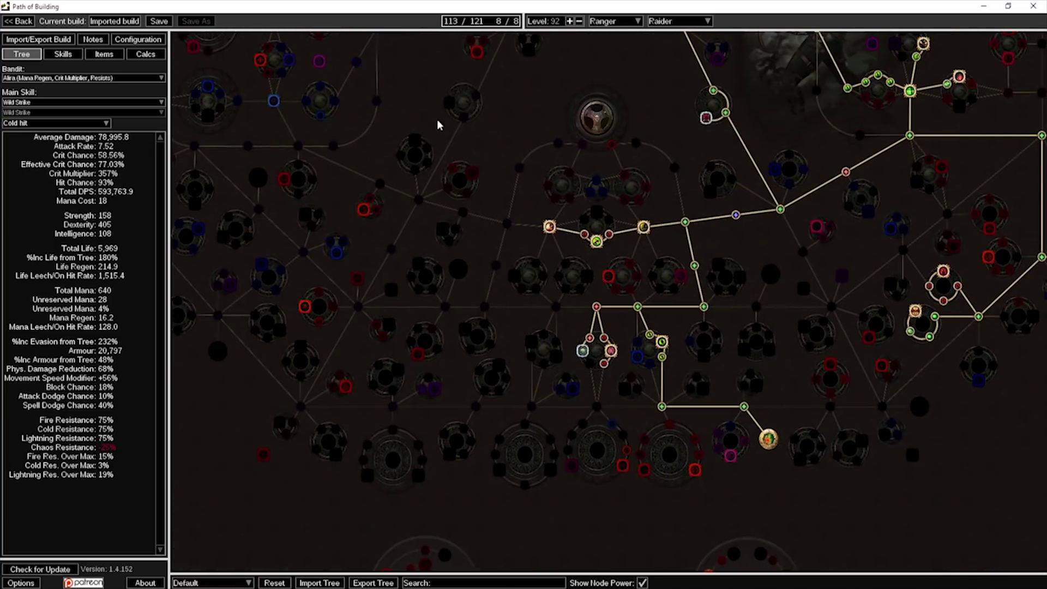
pyautogui.moveTo(467, 241); pyautogui.dragTo(549, 136)
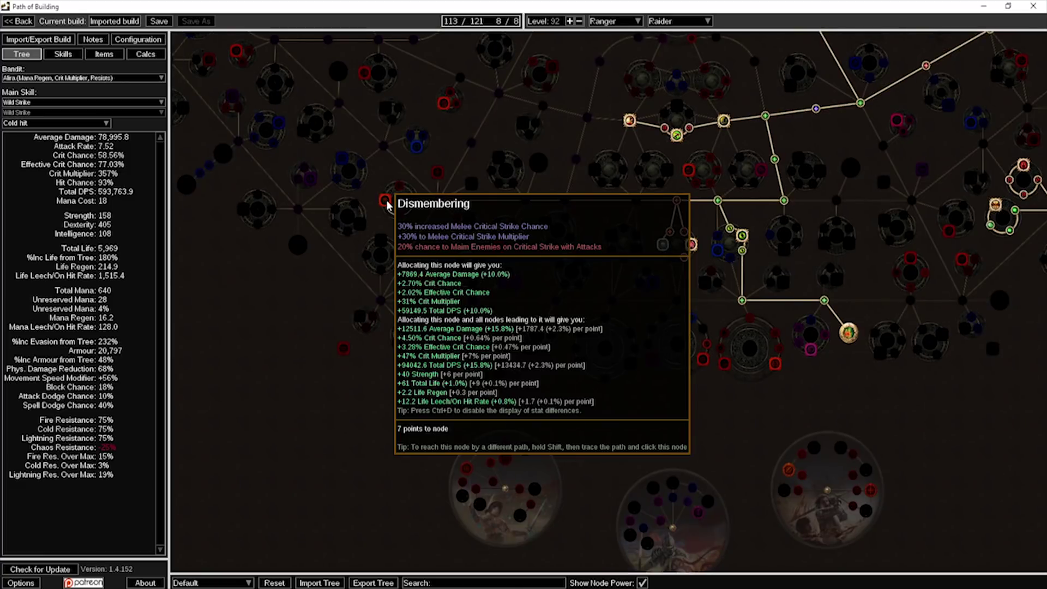
pyautogui.scroll(3, 804, 376)
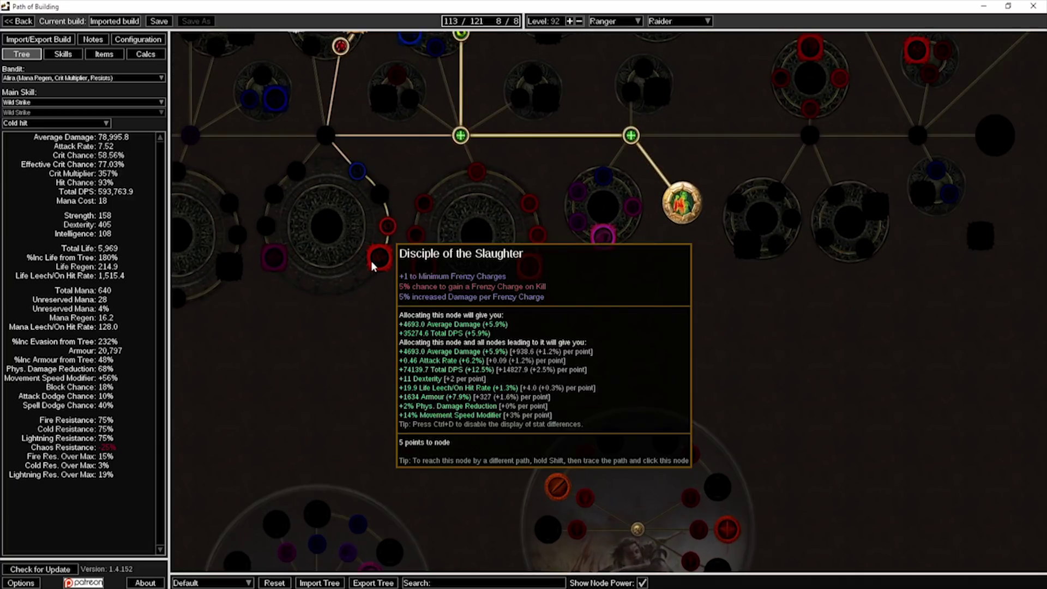
pyautogui.scroll(-3, 375, 262)
pyautogui.moveTo(678, 140); pyautogui.dragTo(505, 334)
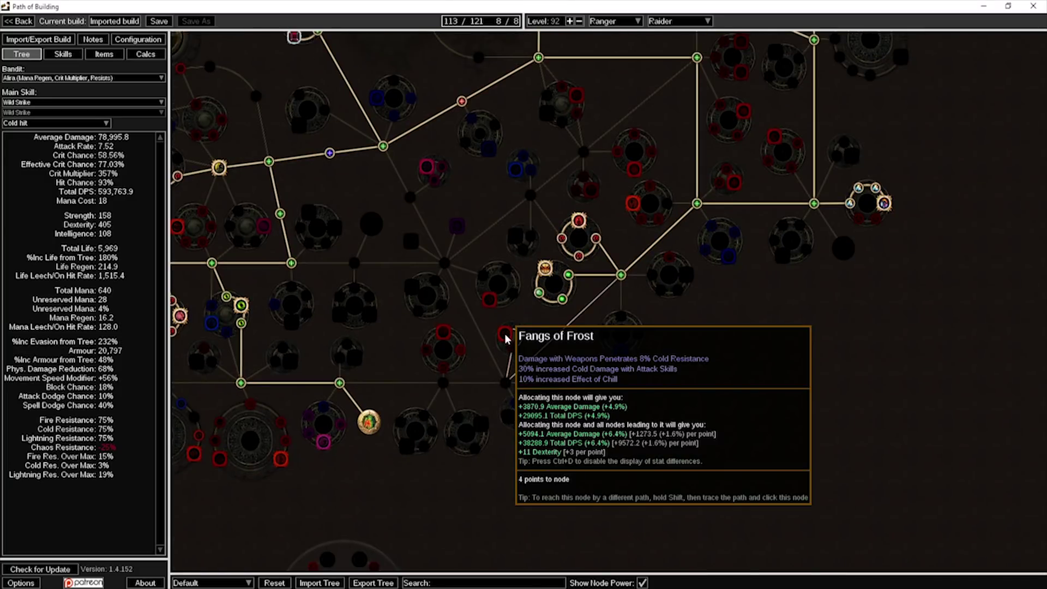
pyautogui.moveTo(691, 108); pyautogui.dragTo(598, 234)
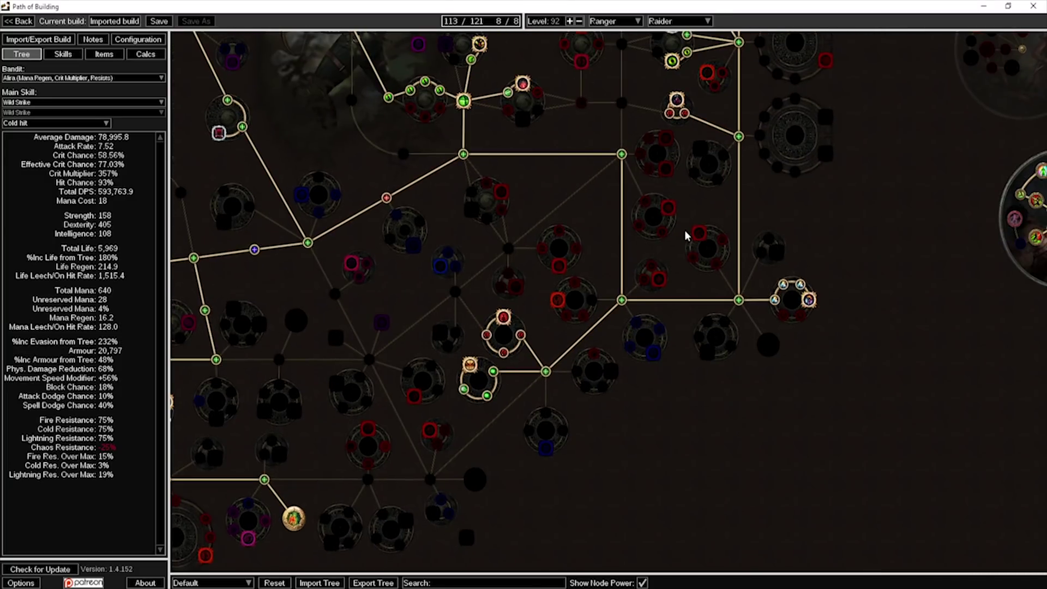
# Examine the power-highlighted notables across the northern tree, checking Throatseeker and rechecking Divine Fervour in the west
pyautogui.scroll(-3, 686, 232)
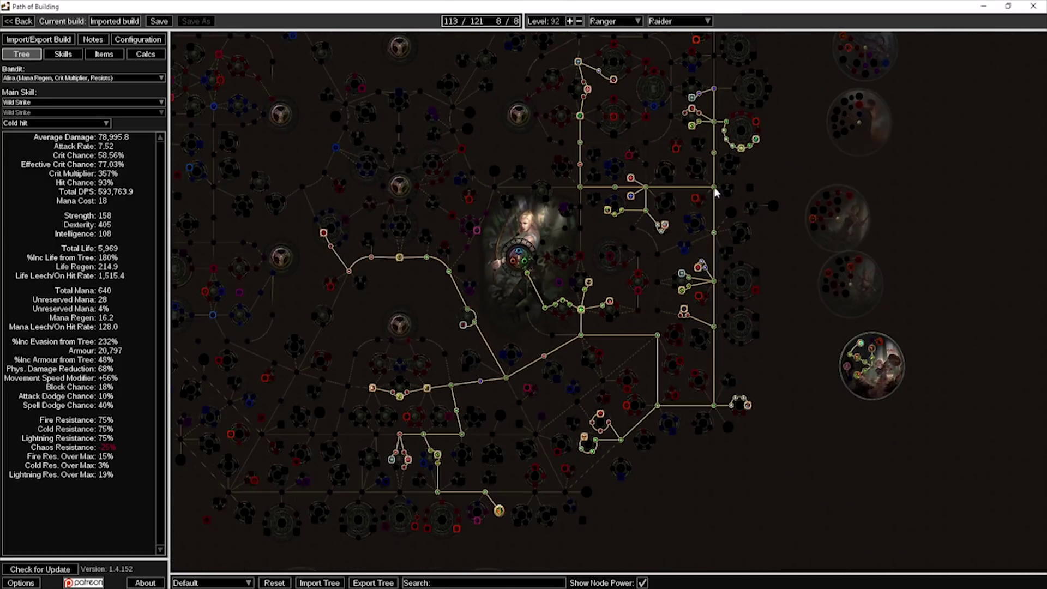
pyautogui.scroll(3, 716, 192)
pyautogui.moveTo(654, 163); pyautogui.dragTo(643, 354)
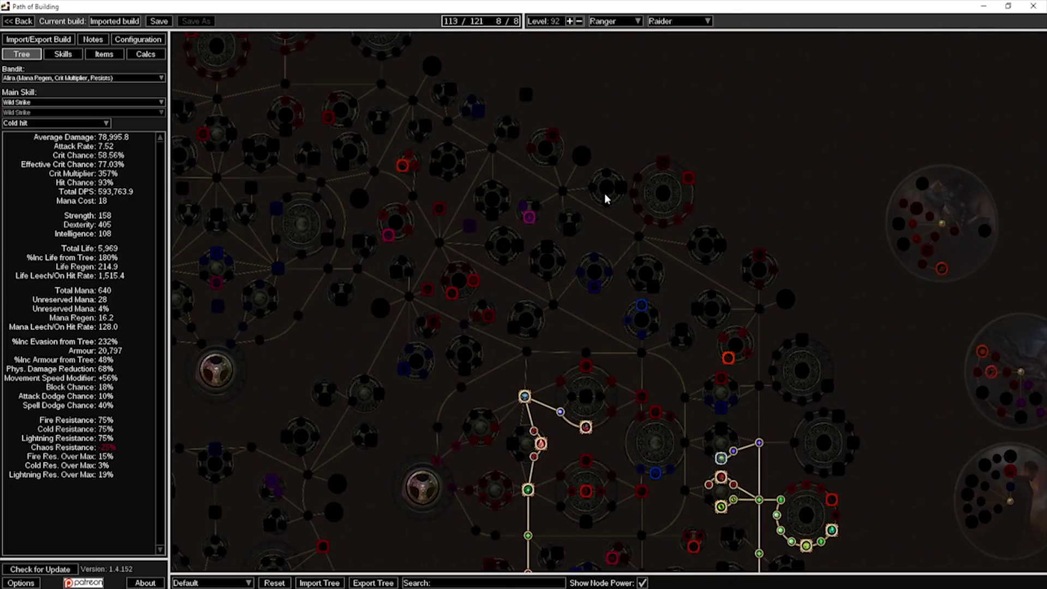
pyautogui.moveTo(403, 170)
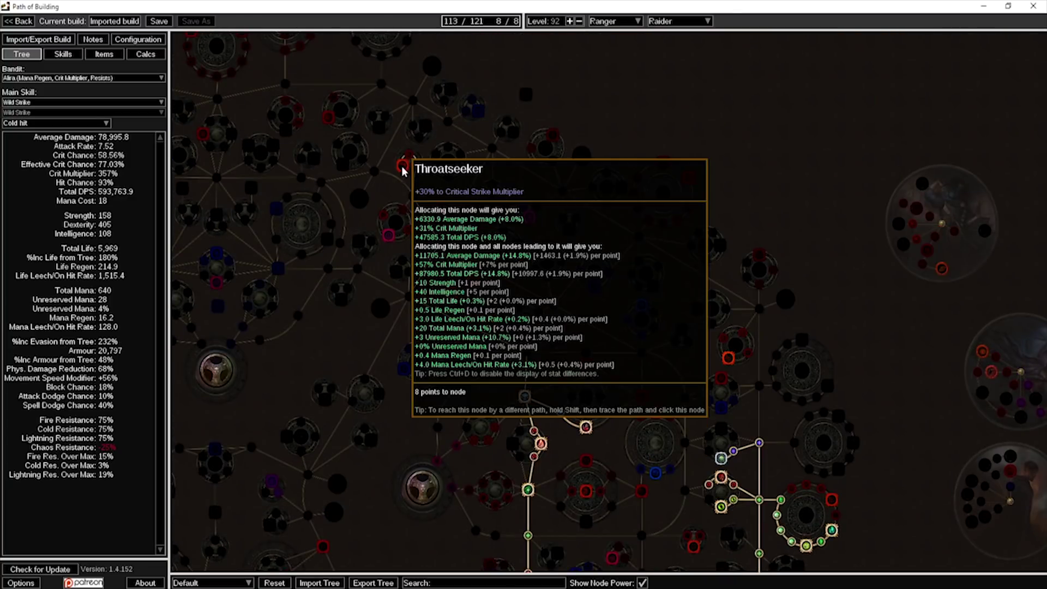
pyautogui.moveTo(334, 199); pyautogui.dragTo(519, 265)
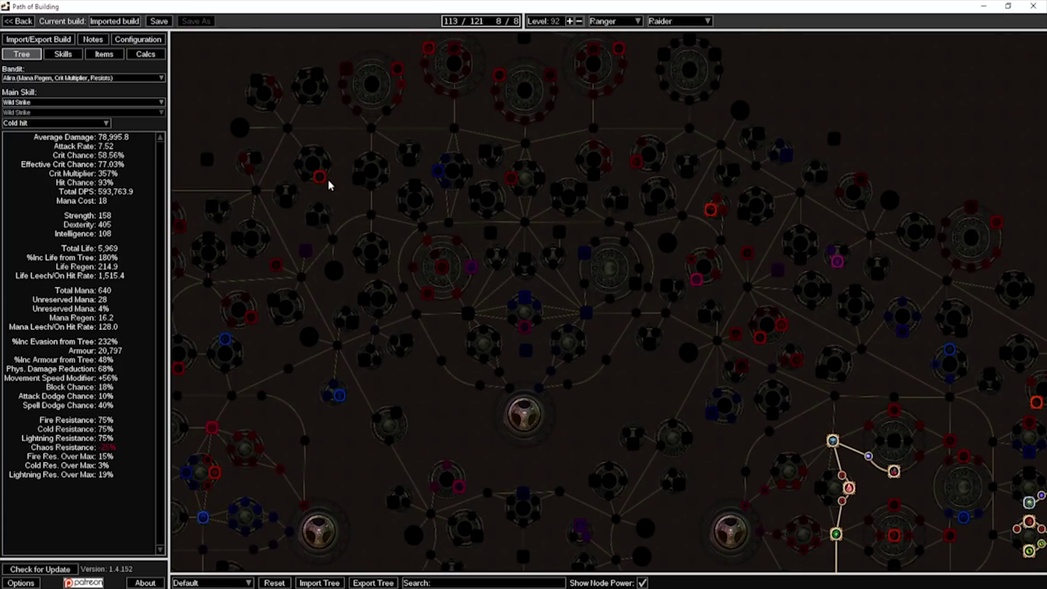
pyautogui.moveTo(330, 182); pyautogui.dragTo(686, 187)
pyautogui.moveTo(487, 309)
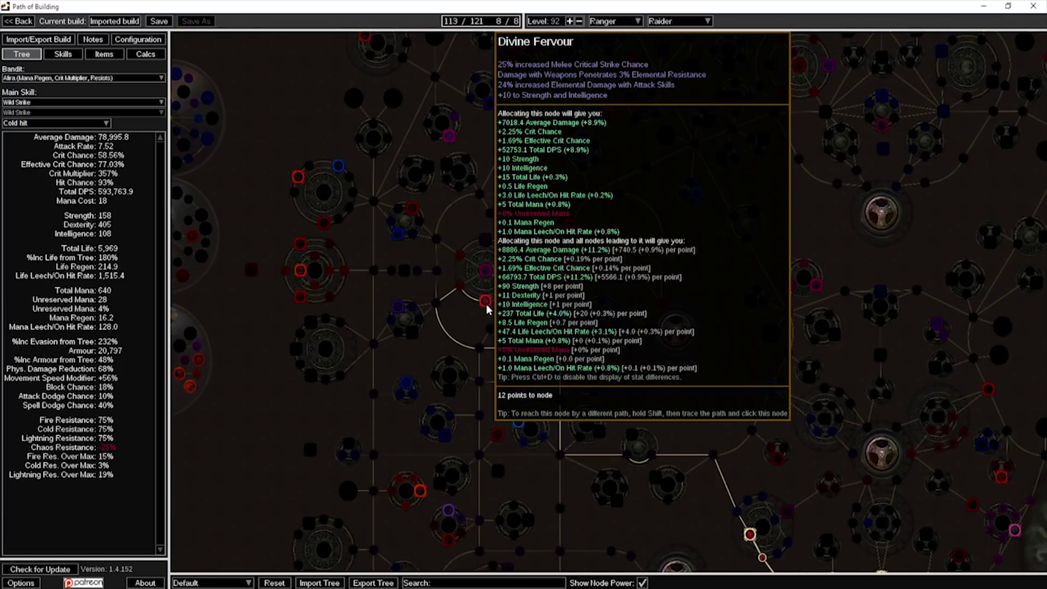
# Try allocating the western path to Disemboweling, check what the notable contributes, and unallocate the whole path again
pyautogui.scroll(5, 439, 192)
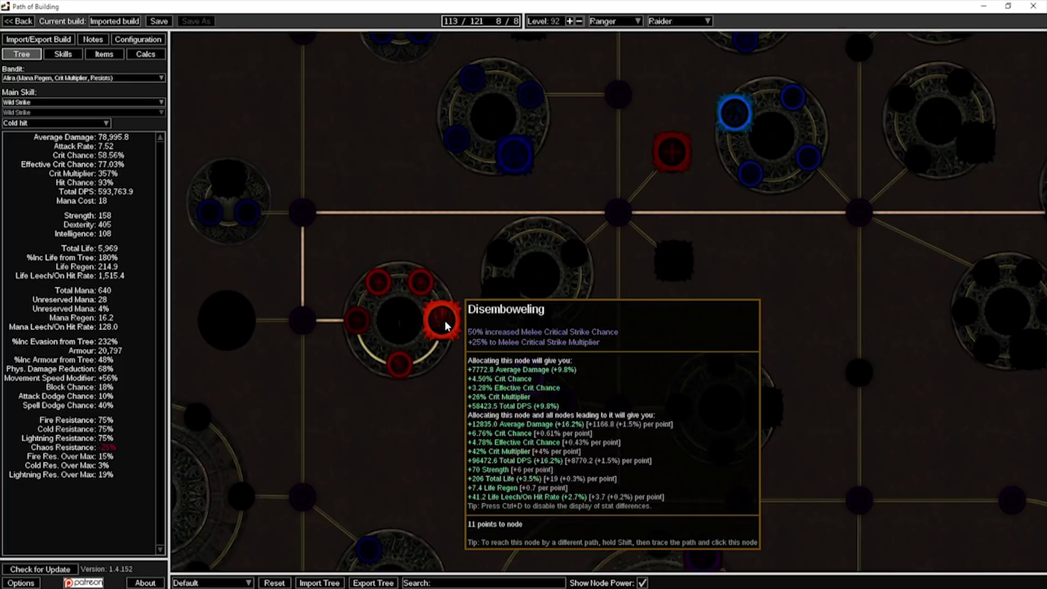
pyautogui.scroll(-3, 446, 323)
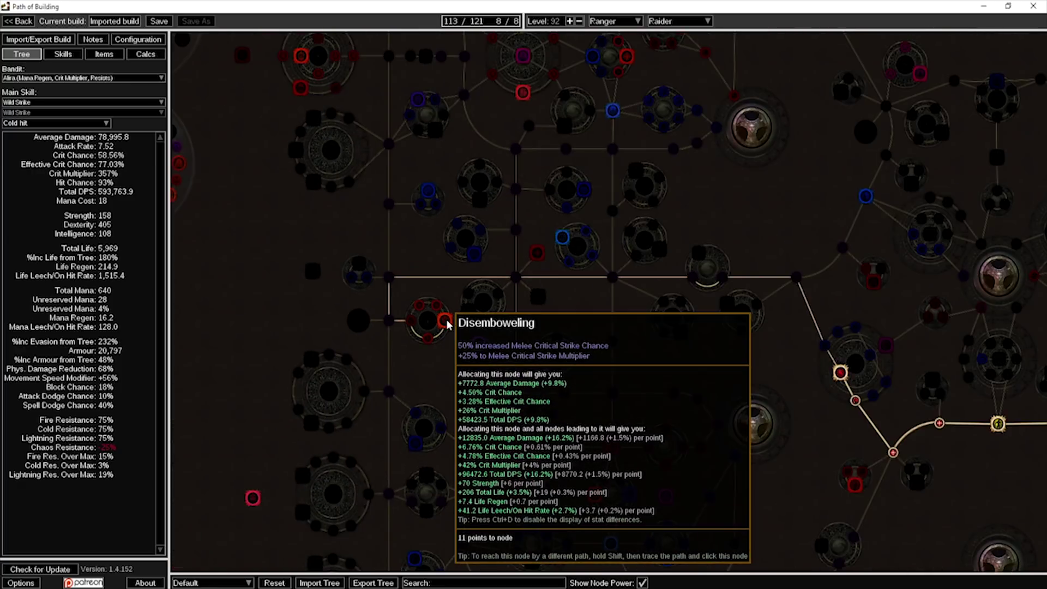
pyautogui.click(443, 322)
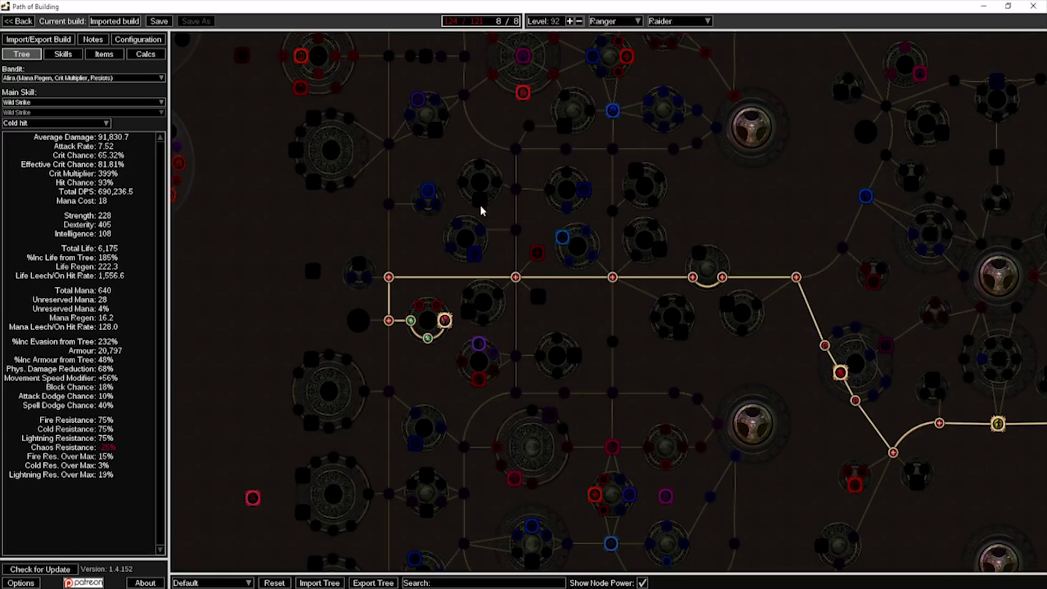
pyautogui.moveTo(447, 324)
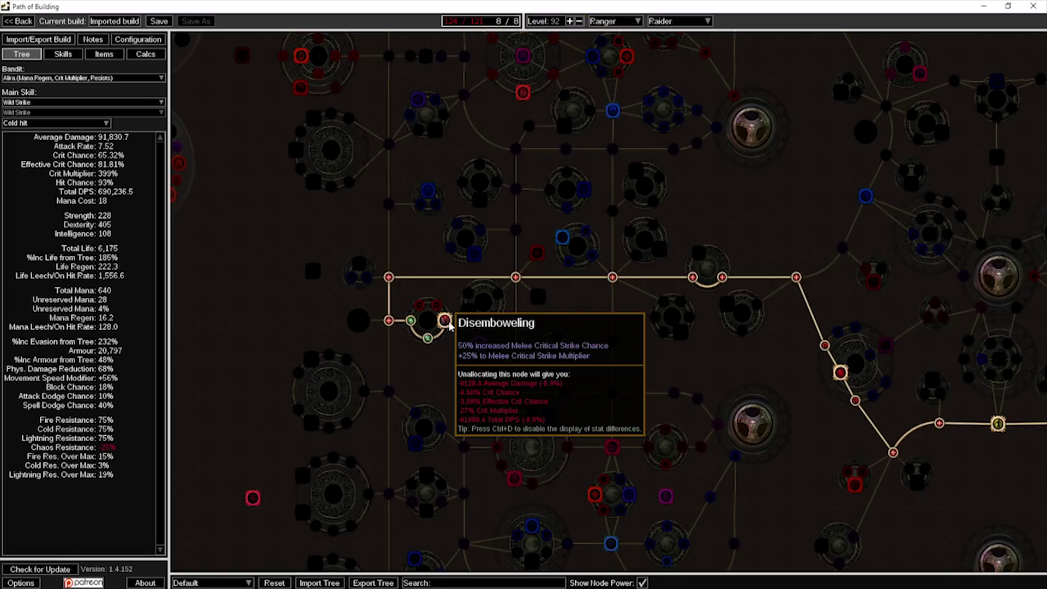
pyautogui.moveTo(795, 280)
pyautogui.click(796, 277)
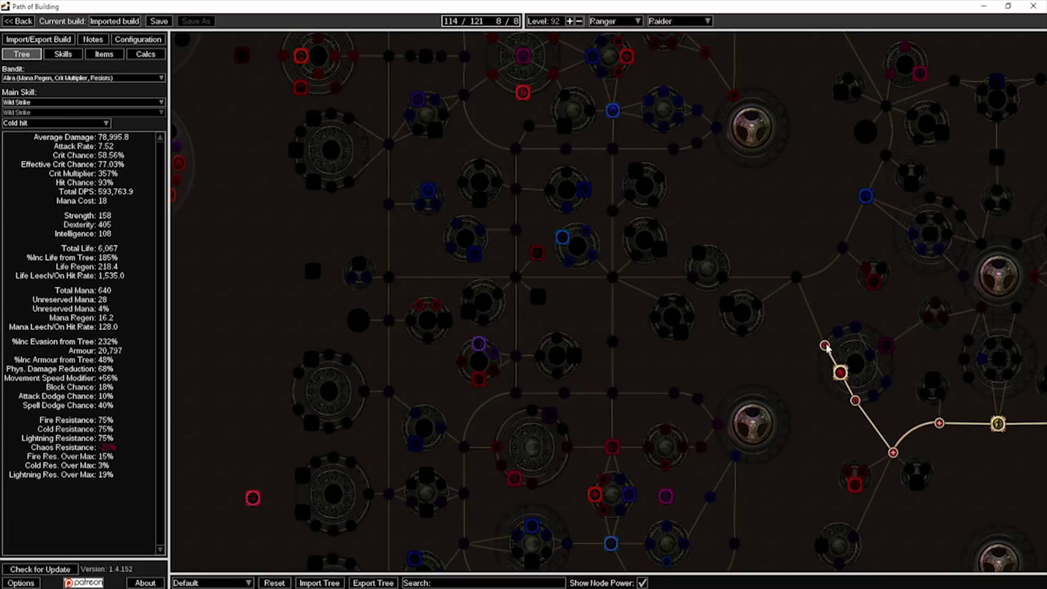
pyautogui.click(825, 345)
# Compare the damage gain per point of Disemboweling and Divine Fervour in the west with Throatseeker in the north
pyautogui.moveTo(443, 328)
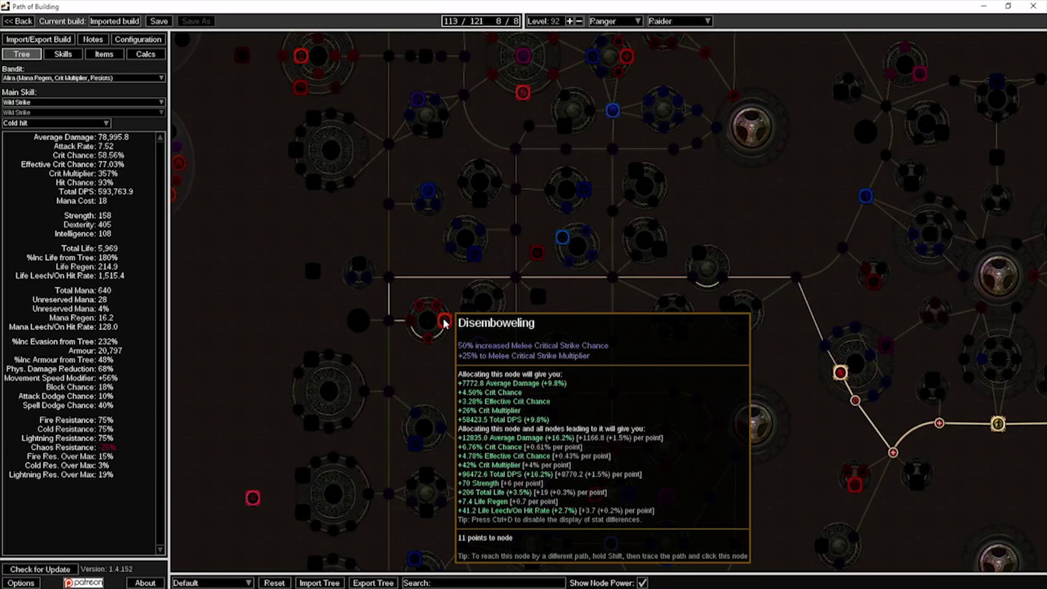
pyautogui.moveTo(444, 323); pyautogui.dragTo(395, 436)
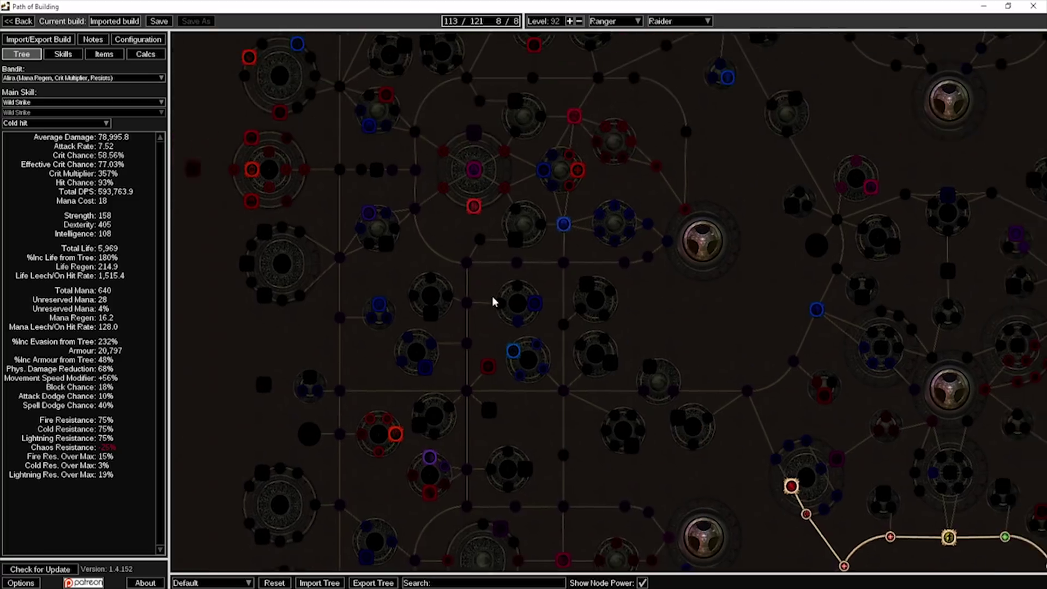
pyautogui.moveTo(494, 302); pyautogui.dragTo(484, 327)
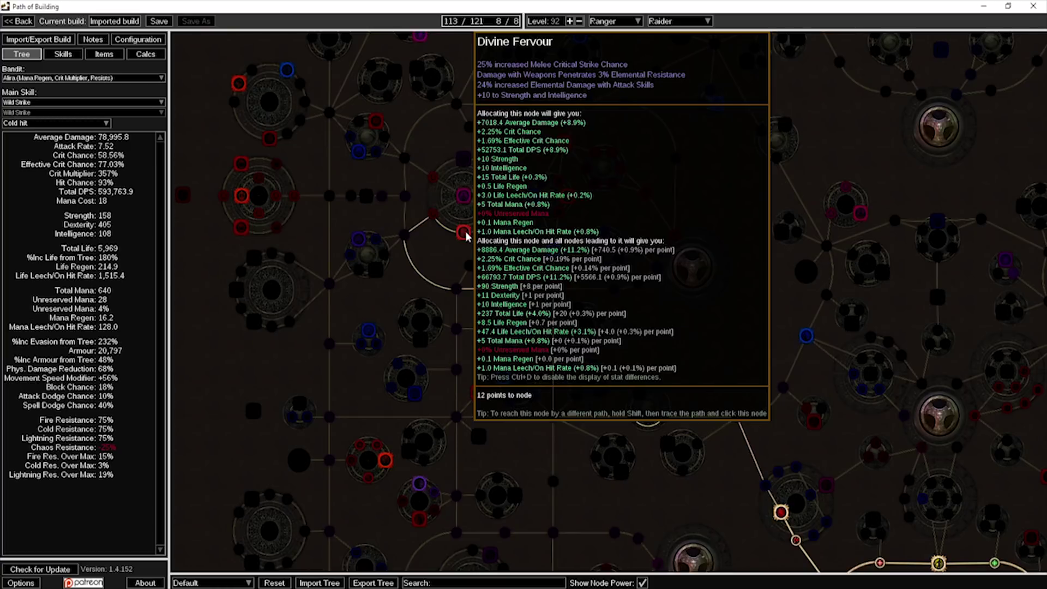
pyautogui.scroll(-2, 457, 223)
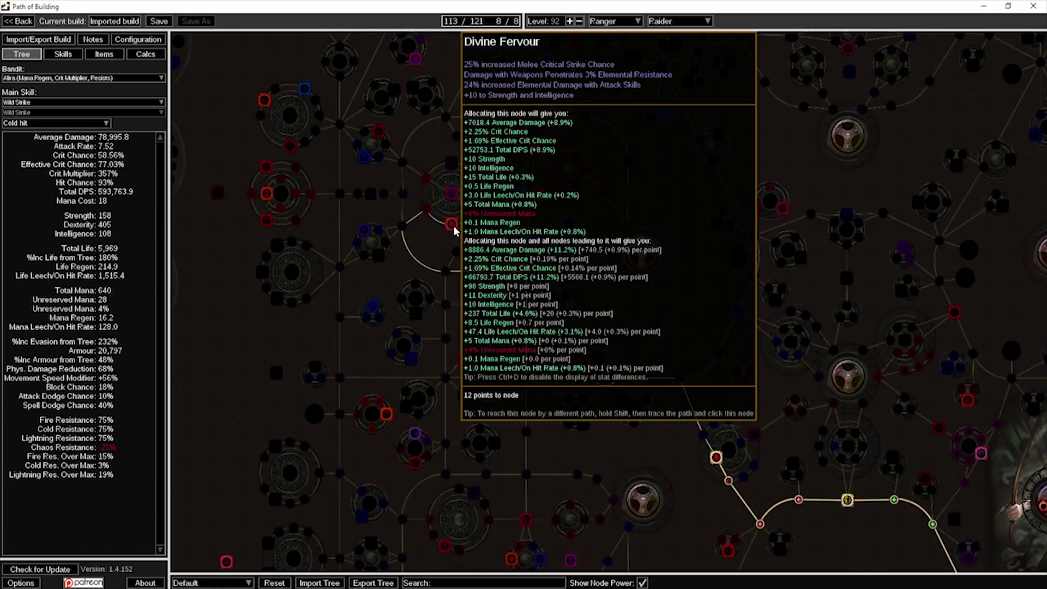
pyautogui.scroll(2, 447, 234)
pyautogui.scroll(-2, 593, 226)
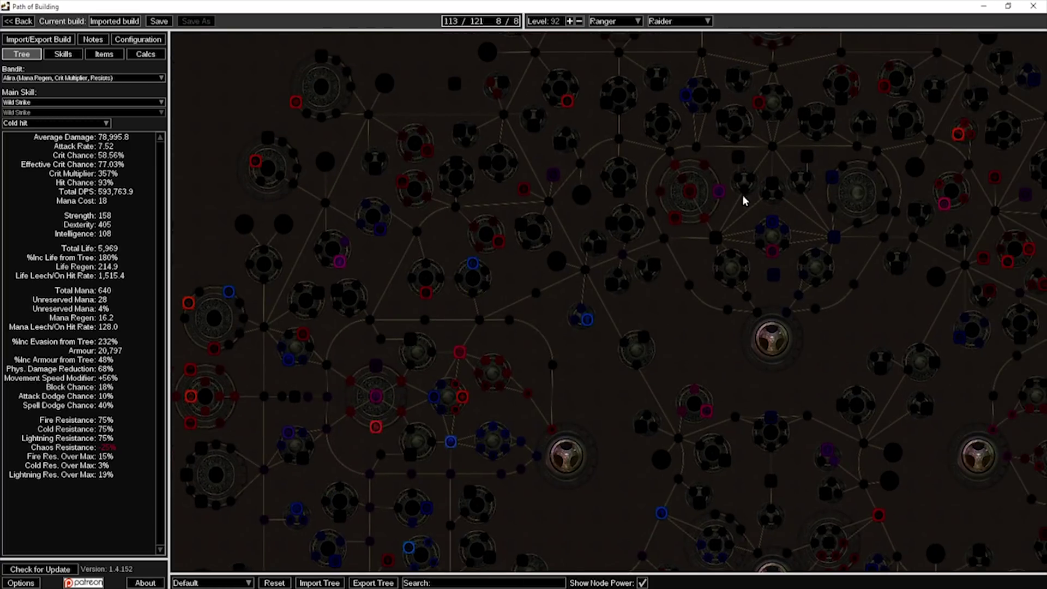
pyautogui.scroll(2, 692, 175)
pyautogui.scroll(3, 471, 227)
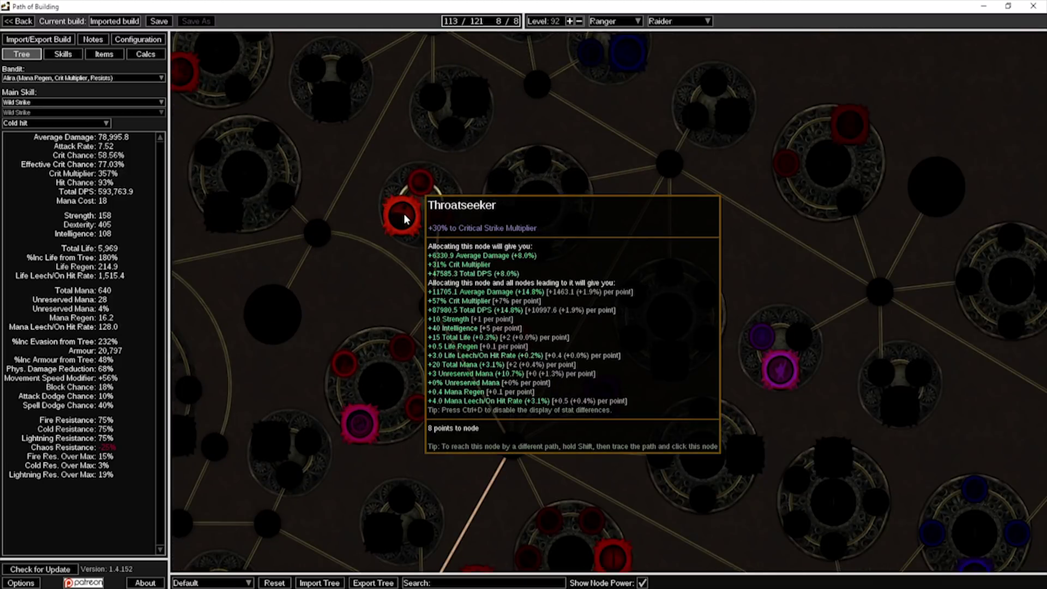
pyautogui.scroll(-2, 403, 214)
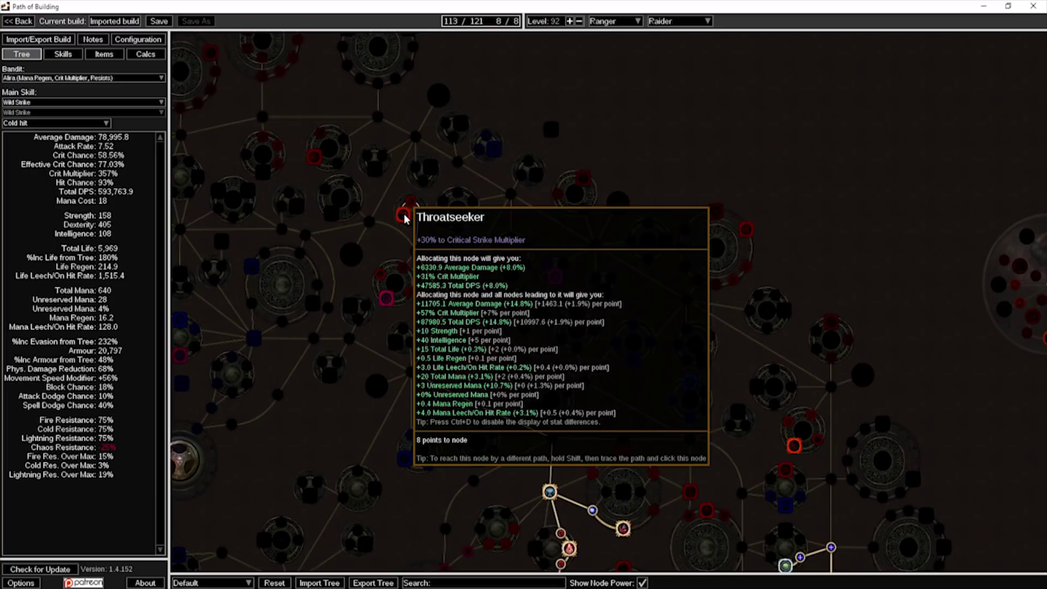
pyautogui.scroll(-2, 486, 346)
pyautogui.scroll(4, 878, 310)
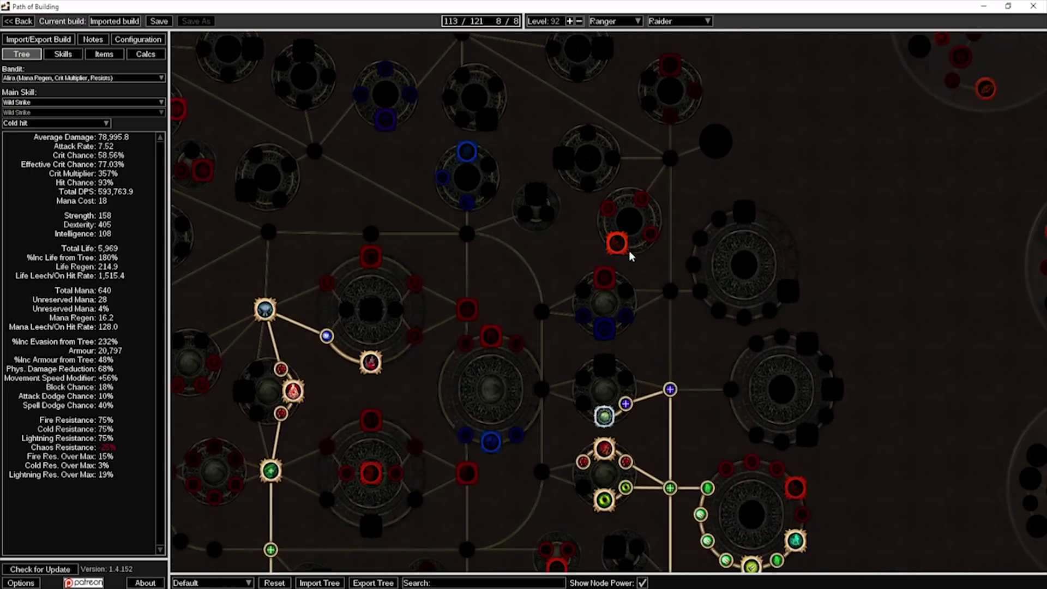
# Try allocating Claws of the Falcon with the path leading to it in the northeast, and take the points back
pyautogui.moveTo(622, 243)
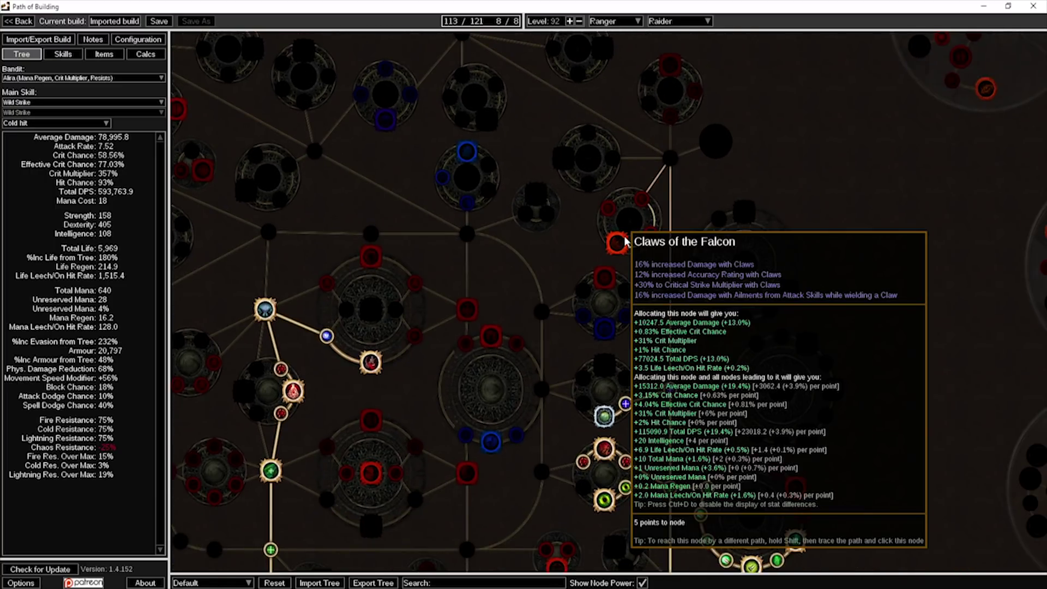
pyautogui.scroll(3, 622, 242)
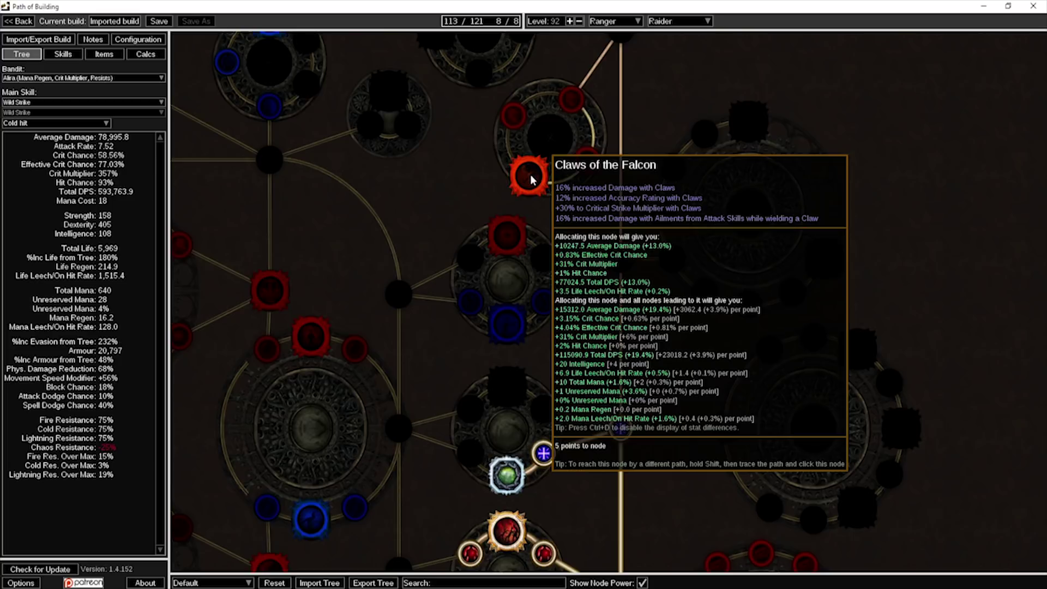
pyautogui.click(533, 178)
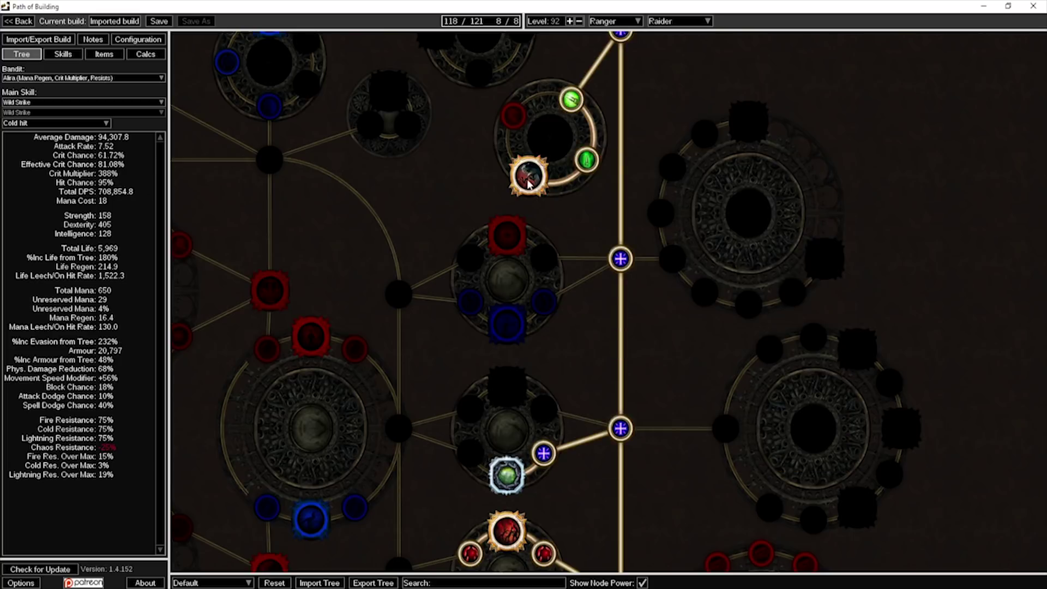
pyautogui.click(621, 258)
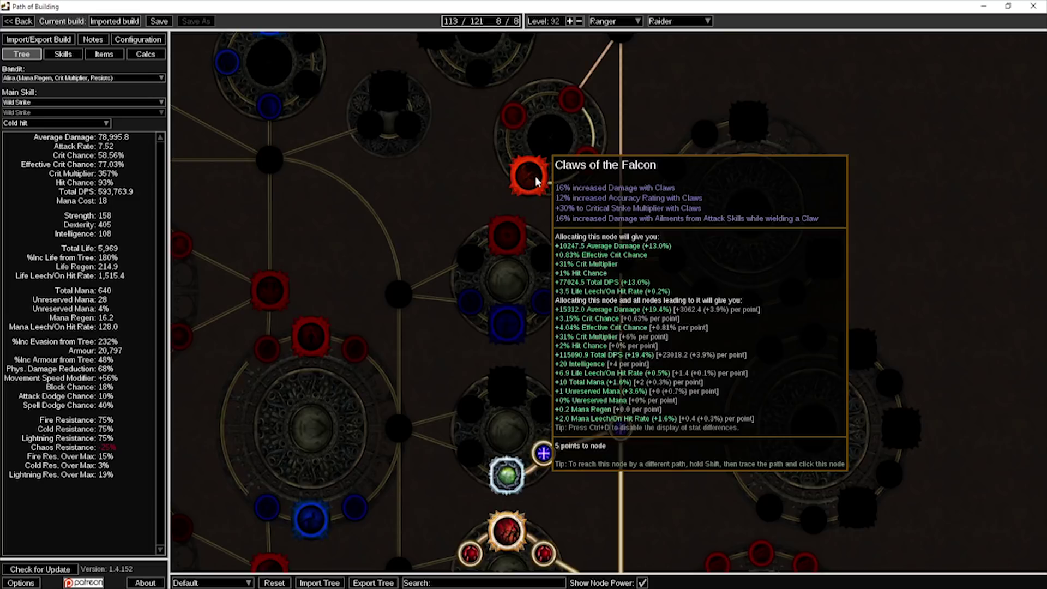
pyautogui.click(535, 178)
pyautogui.hotkey('ctrl', 'z')
# Look over the power-highlighted nodes around the allocated eastern paths, from the claw cluster down to the Raider ascendancy
pyautogui.scroll(-3, 528, 177)
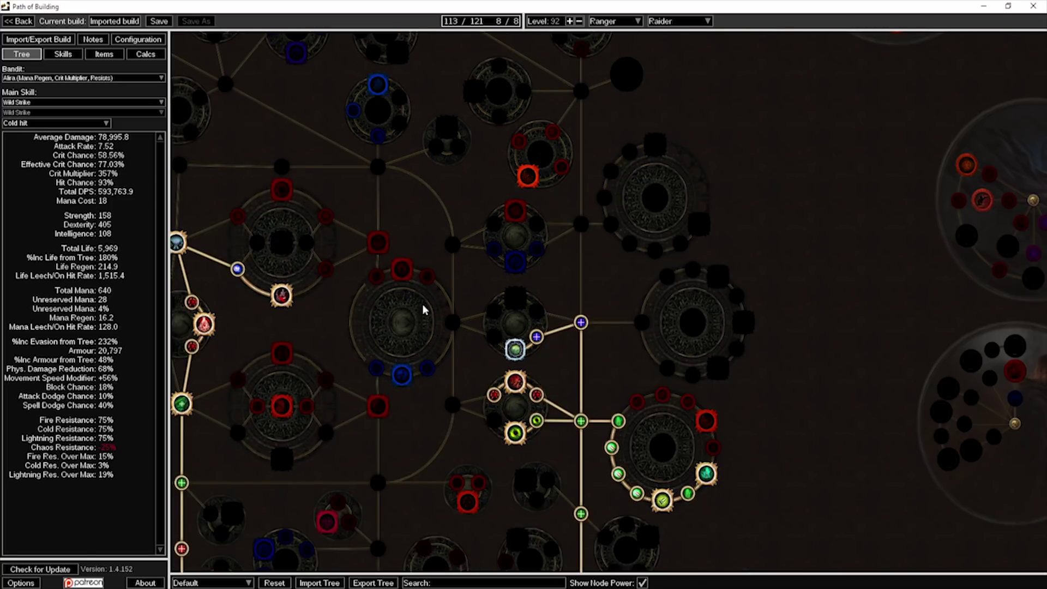
pyautogui.moveTo(422, 303); pyautogui.dragTo(491, 103)
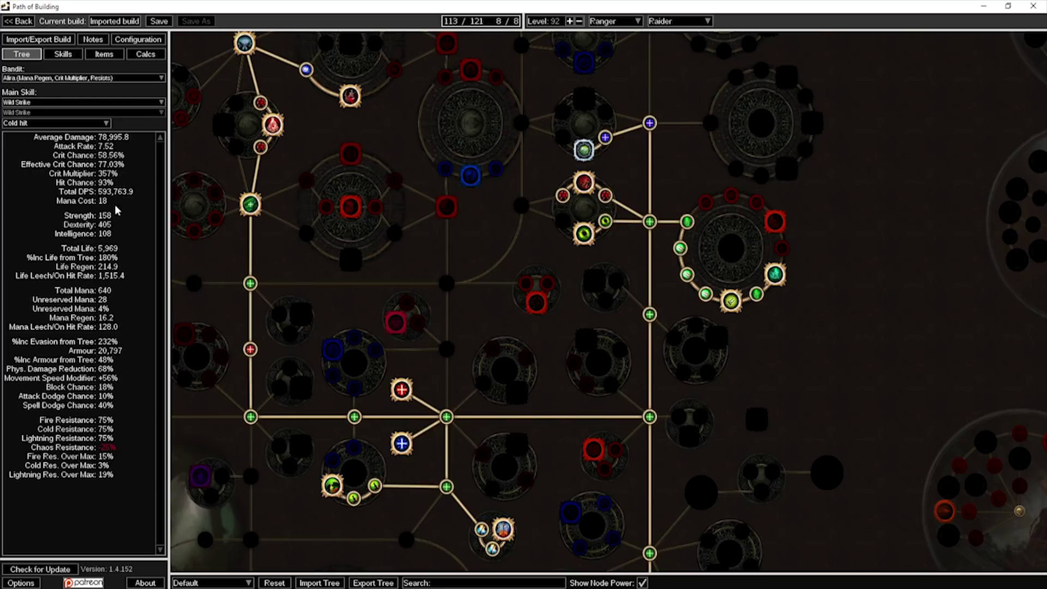
pyautogui.moveTo(564, 93); pyautogui.dragTo(525, 220)
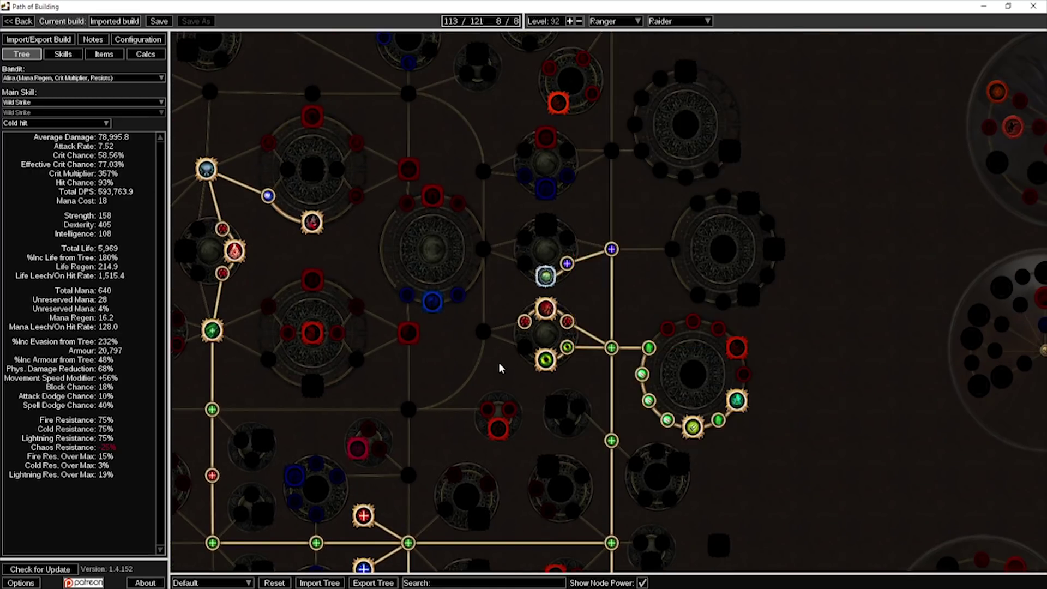
pyautogui.moveTo(497, 443); pyautogui.dragTo(518, 220)
pyautogui.scroll(-3, 517, 215)
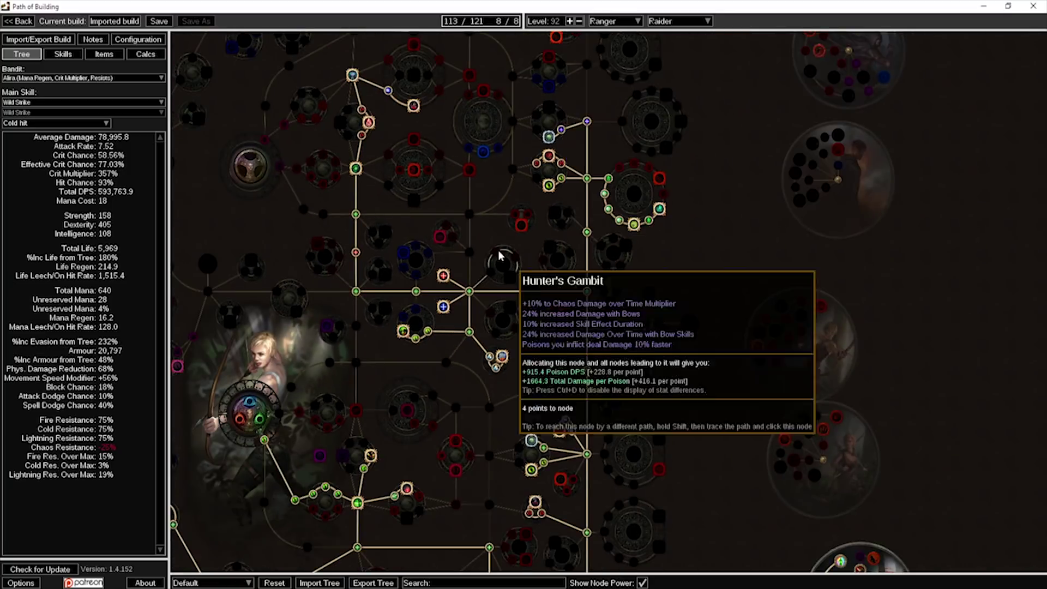
pyautogui.moveTo(497, 259); pyautogui.dragTo(319, 100)
pyautogui.moveTo(543, 334); pyautogui.dragTo(554, 299)
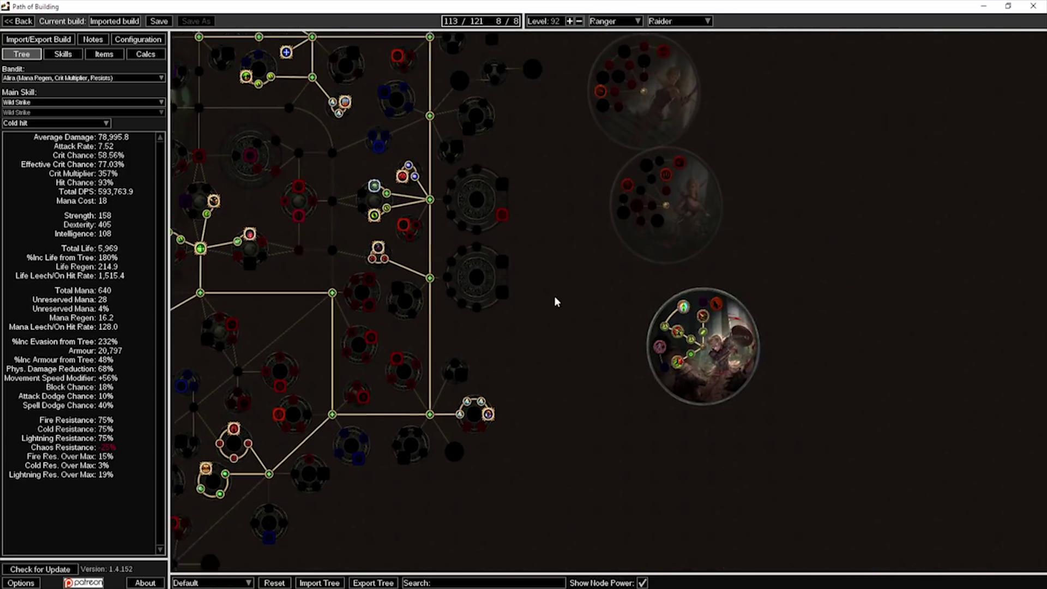
# Turn off the node power display and examine Avatar of the Veil in the Raider ascendancy
pyautogui.scroll(1, 554, 299)
pyautogui.click(642, 583)
pyautogui.scroll(5, 660, 284)
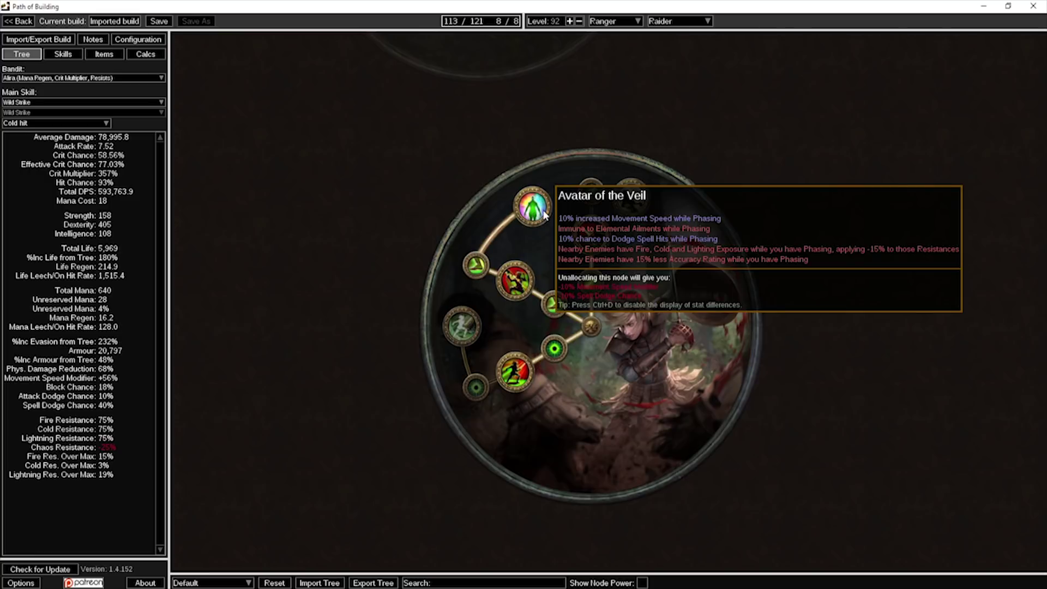
# Review the equipped flasks Lion's Roar, Atziri's Promise and Vessel of Vinktar, rechecking Avatar of the Veil in between
pyautogui.click(103, 55)
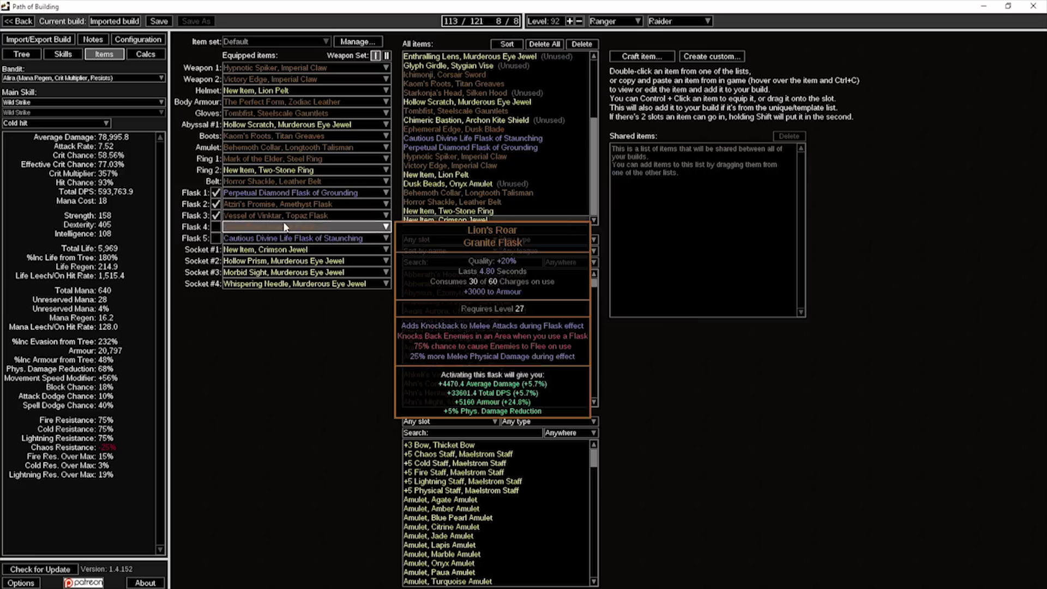
pyautogui.click(22, 54)
pyautogui.moveTo(534, 222)
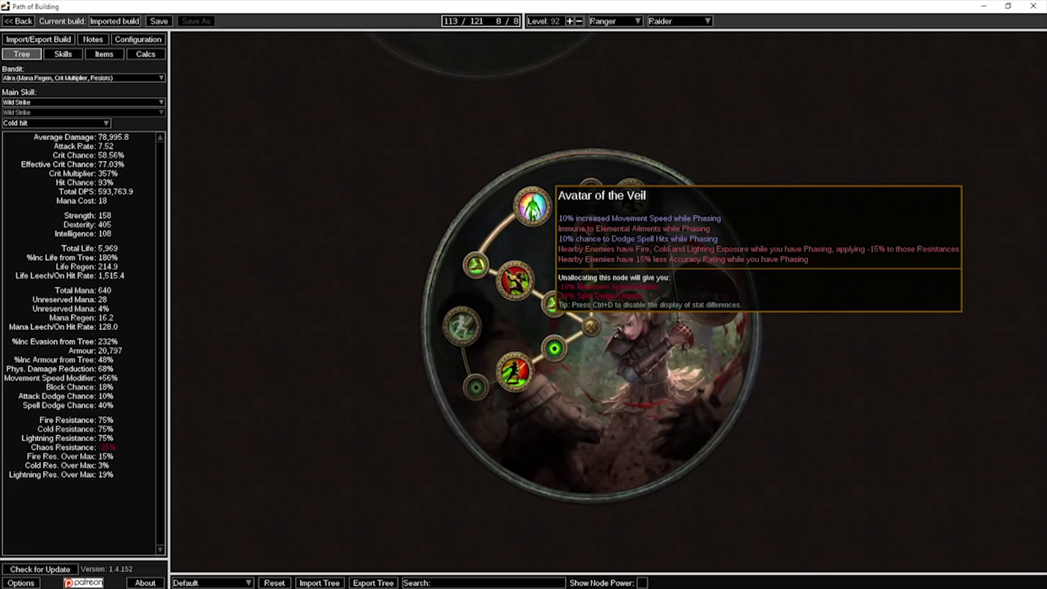
pyautogui.click(104, 54)
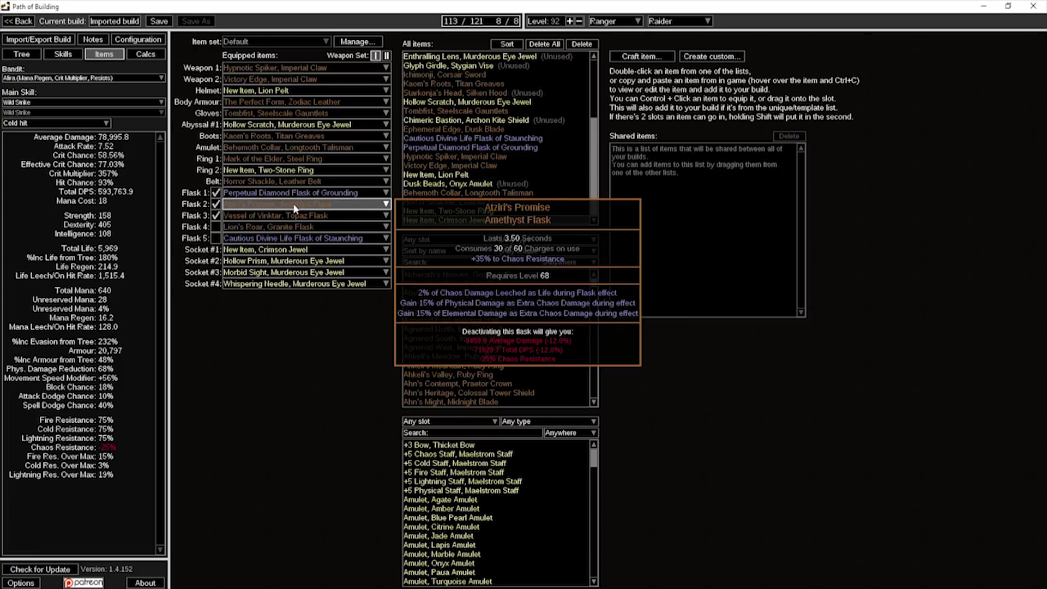
pyautogui.moveTo(293, 217)
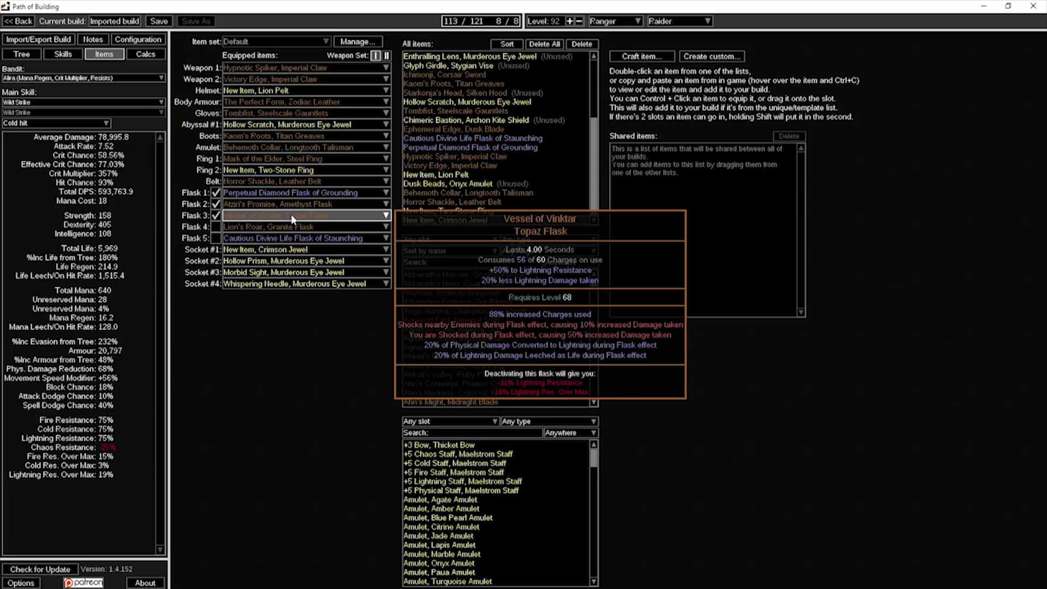
pyautogui.moveTo(265, 196)
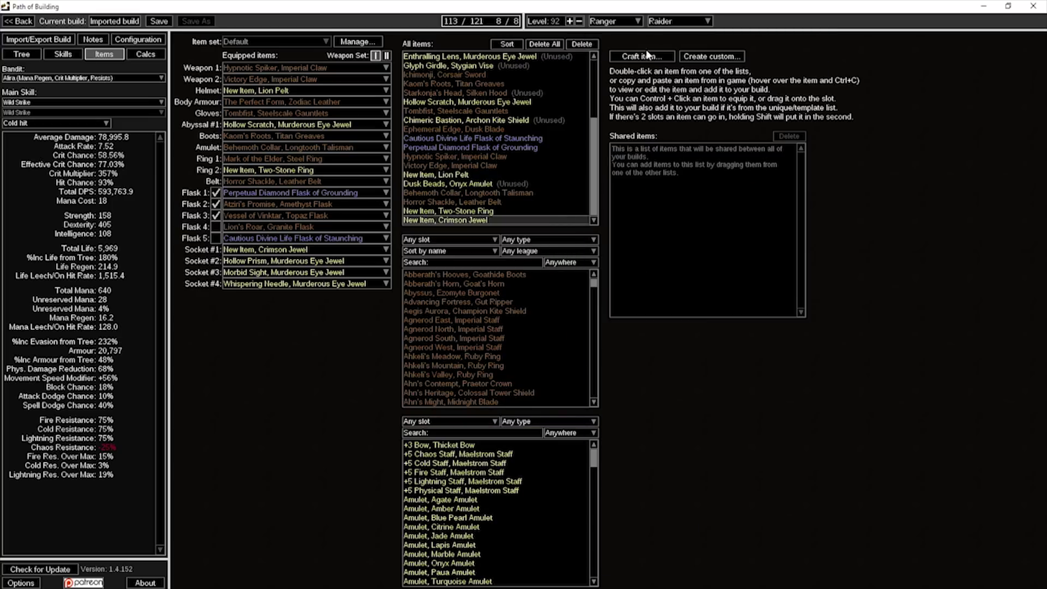
# Craft a new magic utility flask with the Diamond Flask base
pyautogui.click(643, 56)
pyautogui.click(479, 280)
pyautogui.click(473, 304)
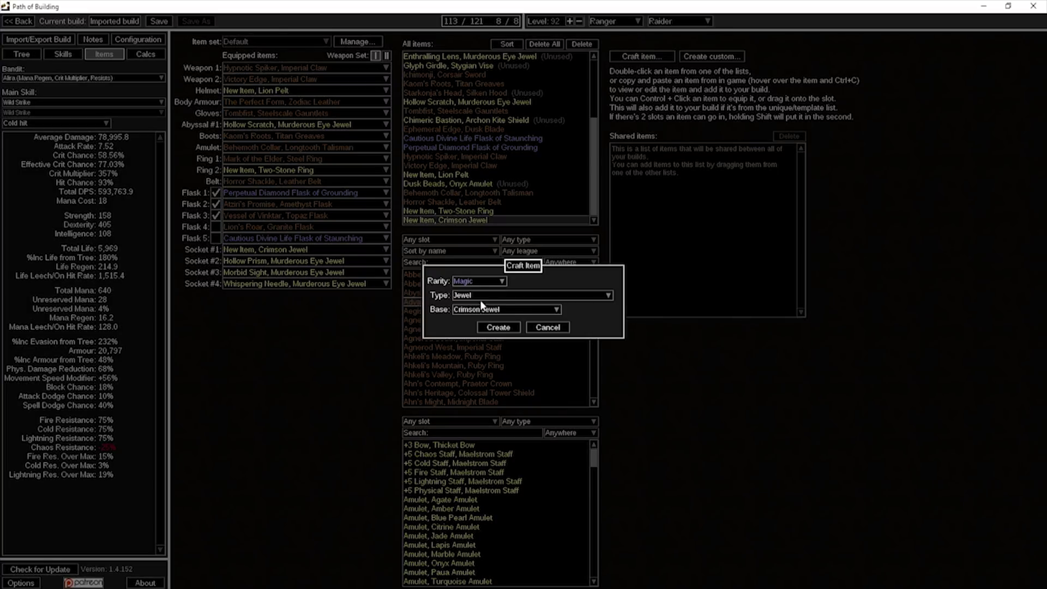
pyautogui.click(490, 298)
pyautogui.scroll(-6, 489, 362)
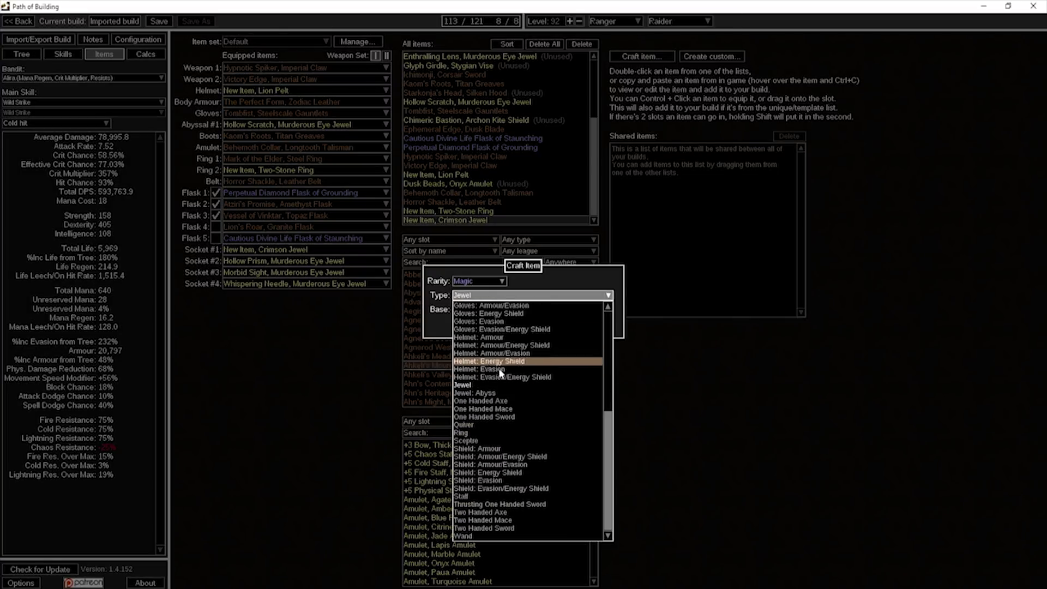
pyautogui.scroll(4, 494, 409)
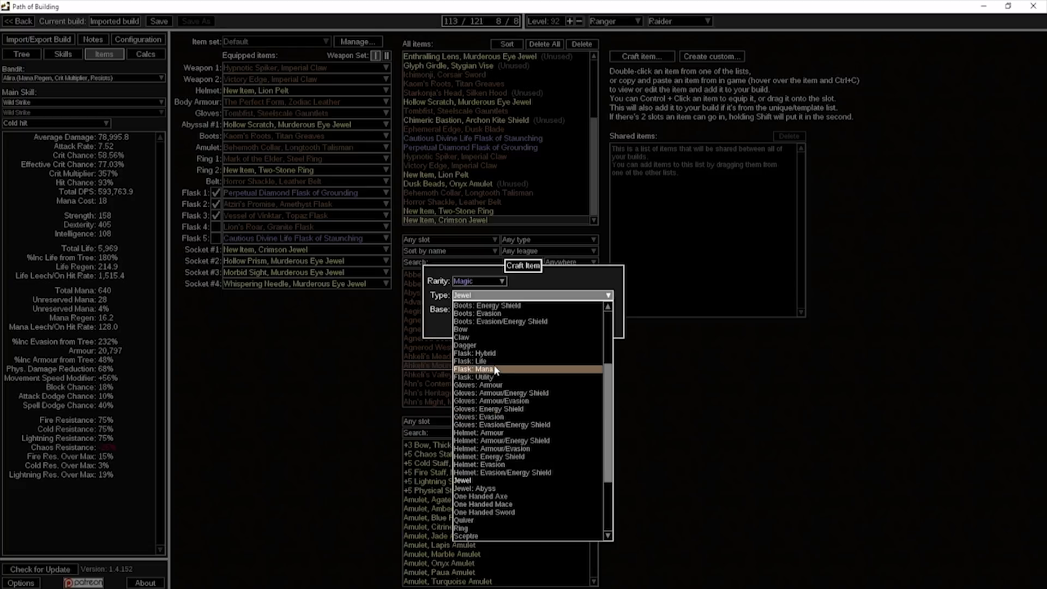
pyautogui.click(480, 377)
pyautogui.click(496, 309)
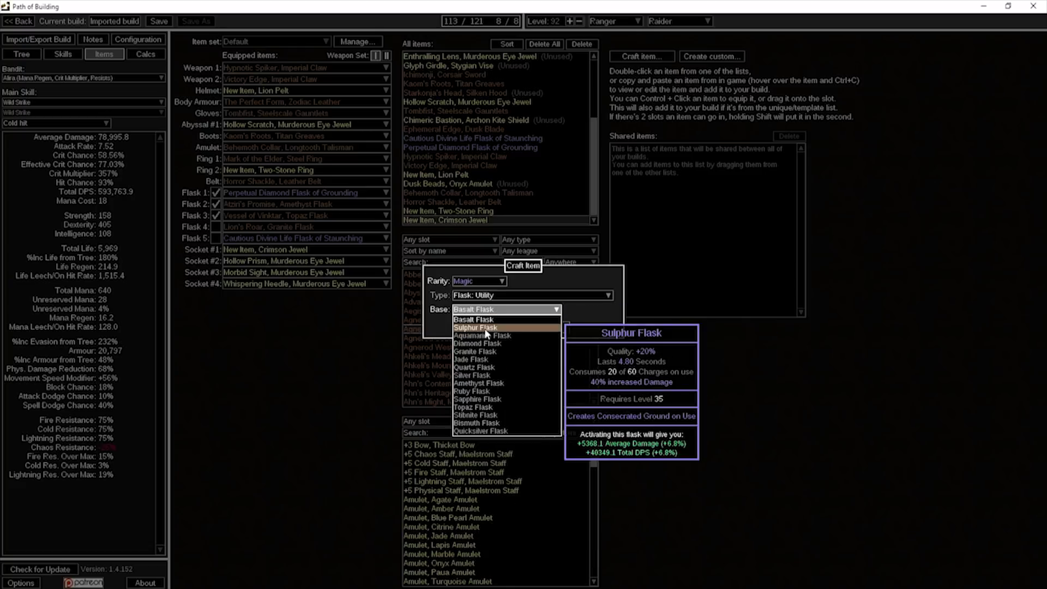
pyautogui.click(480, 343)
pyautogui.click(497, 328)
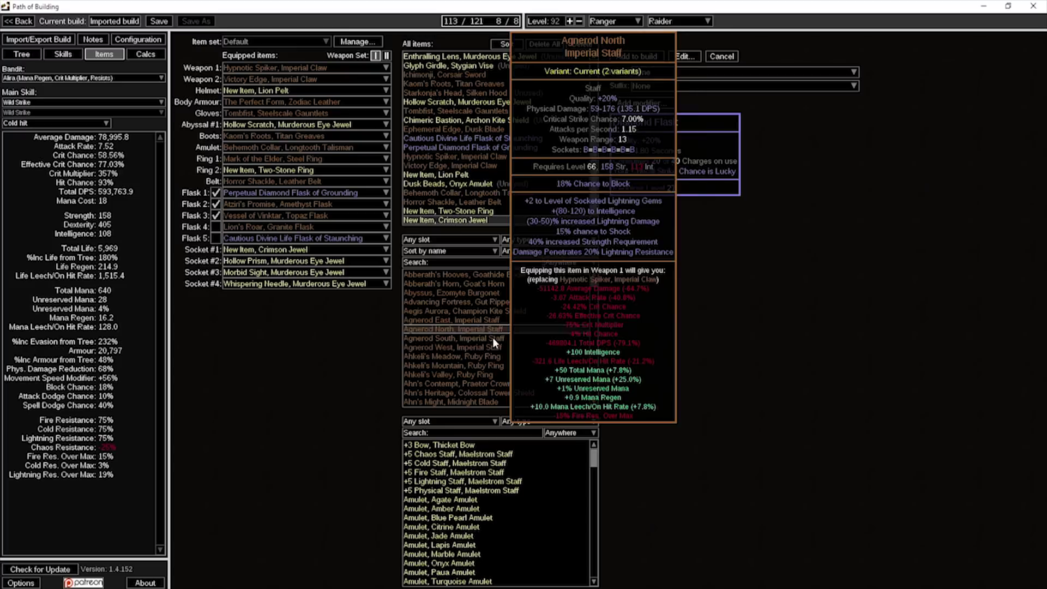
# Give the crafted Diamond Flask the Experimenter's prefix and the of Warding suffix, and add it to the build
pyautogui.click(693, 72)
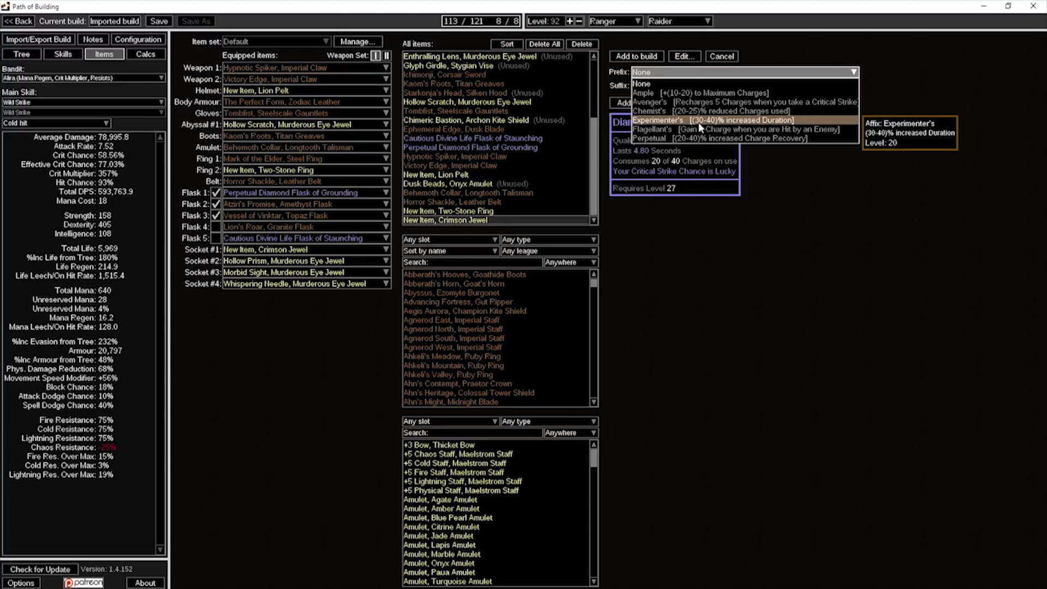
pyautogui.click(693, 172)
pyautogui.click(692, 72)
pyautogui.click(691, 120)
pyautogui.click(691, 97)
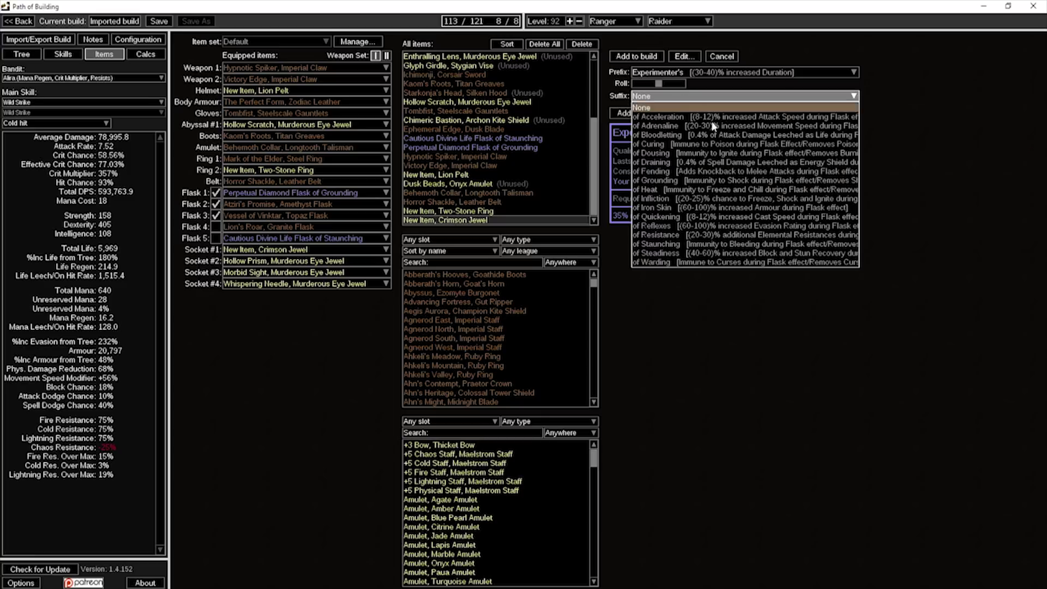
pyautogui.click(731, 265)
pyautogui.click(636, 57)
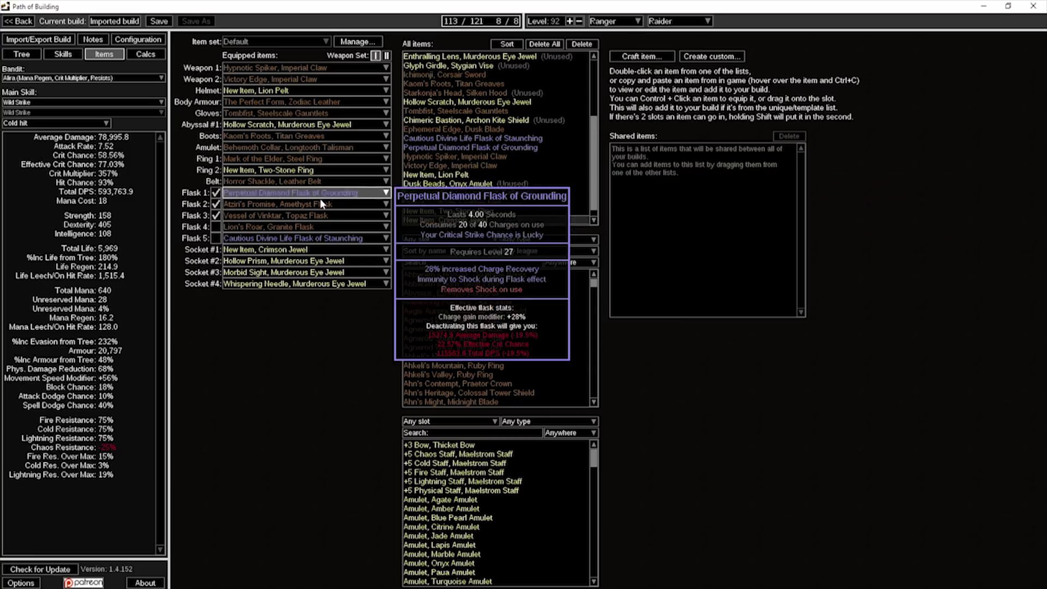
# Equip the Experimenter's Diamond Flask of Warding in the Flask 1 slot in place of the Perpetual Diamond Flask
pyautogui.click(317, 193)
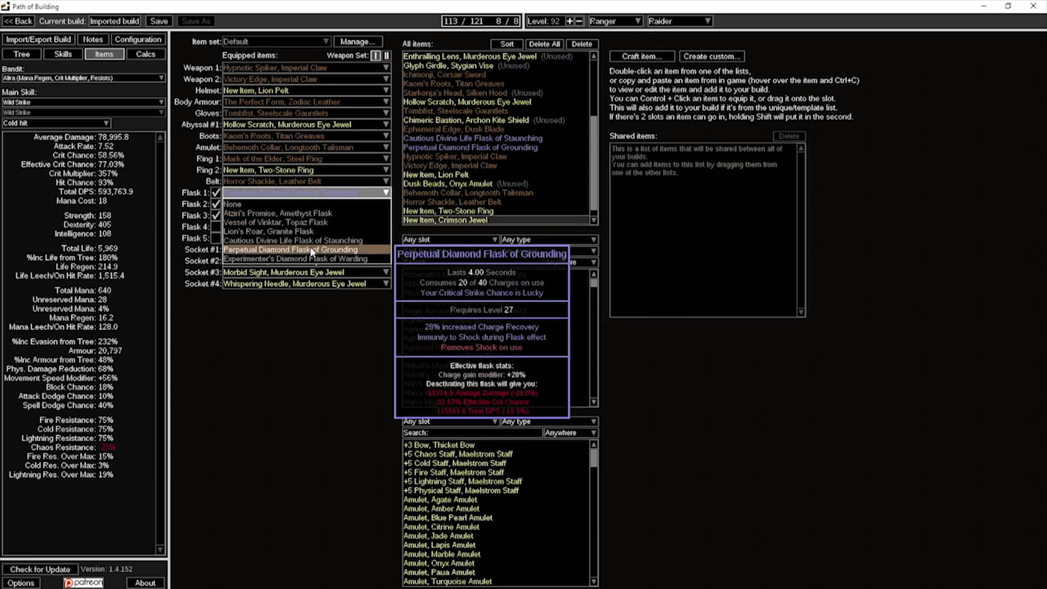
pyautogui.click(314, 259)
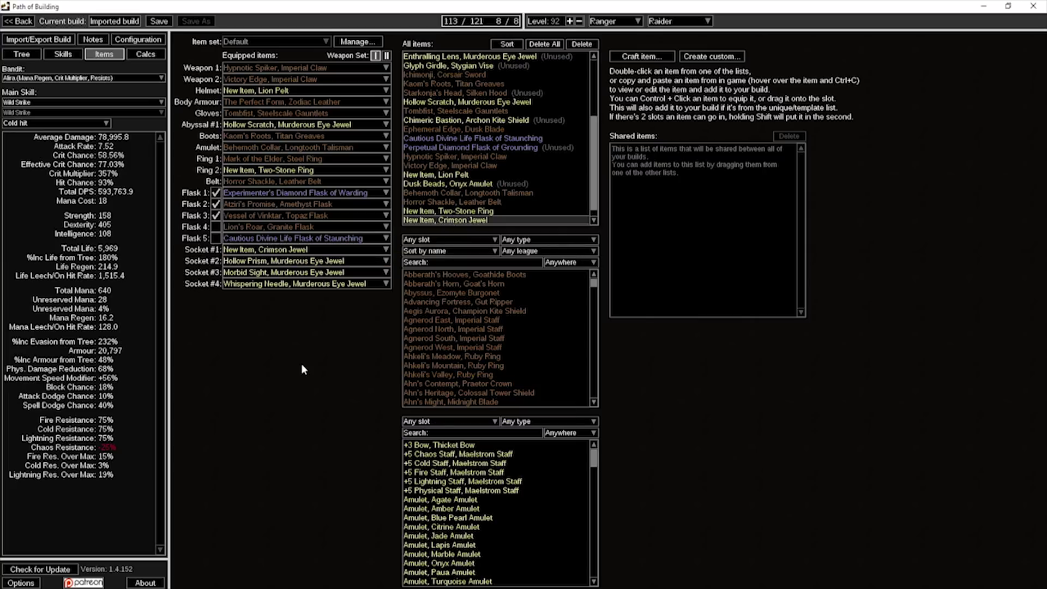
pyautogui.click(299, 194)
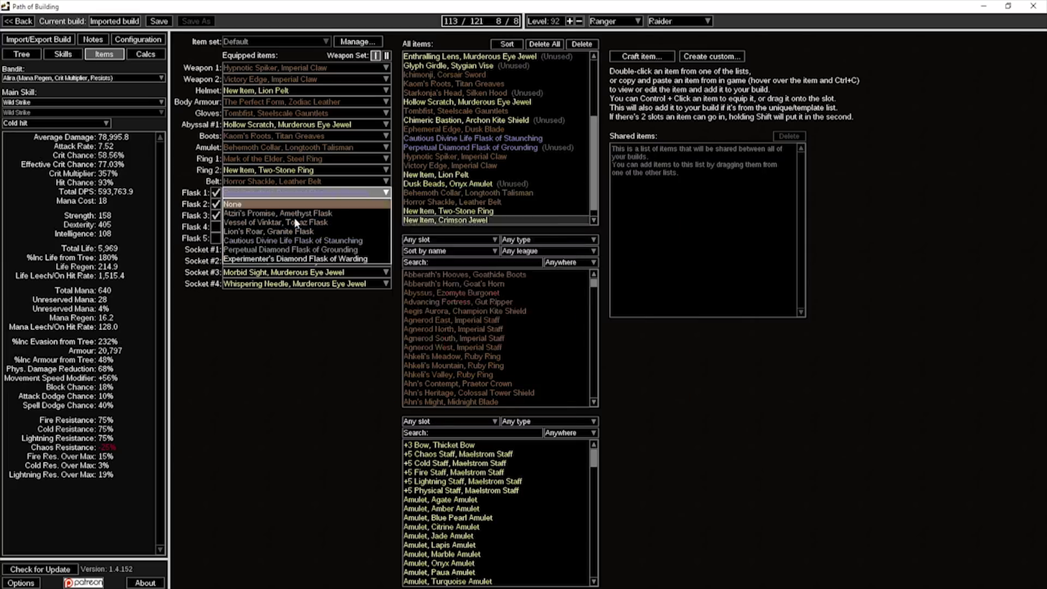
pyautogui.click(299, 410)
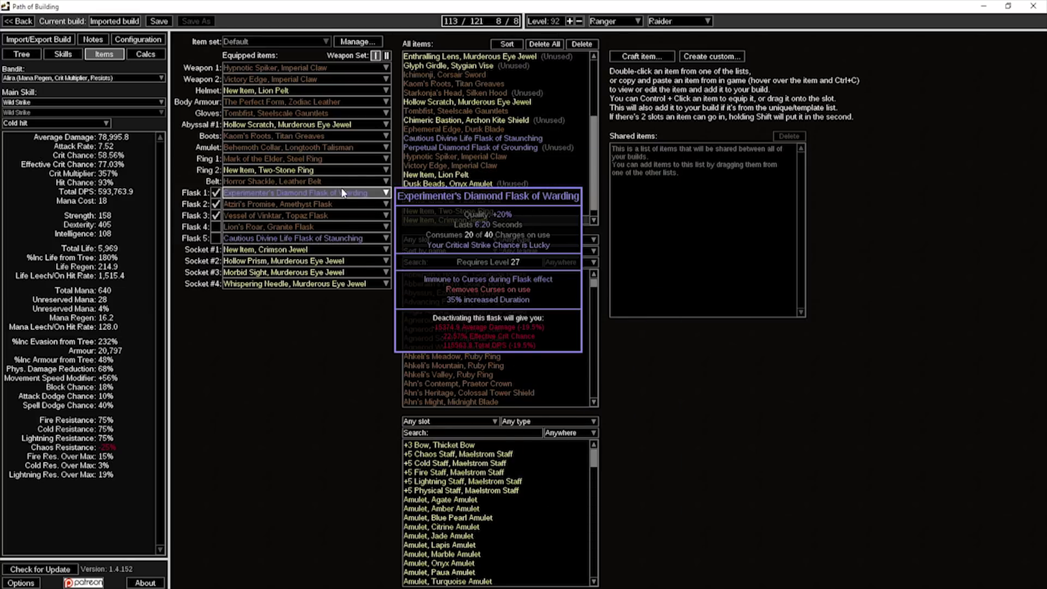
# Look over the allocated southern and eastern passive tree paths and compare them with the build's damage and resistance stats
pyautogui.click(22, 54)
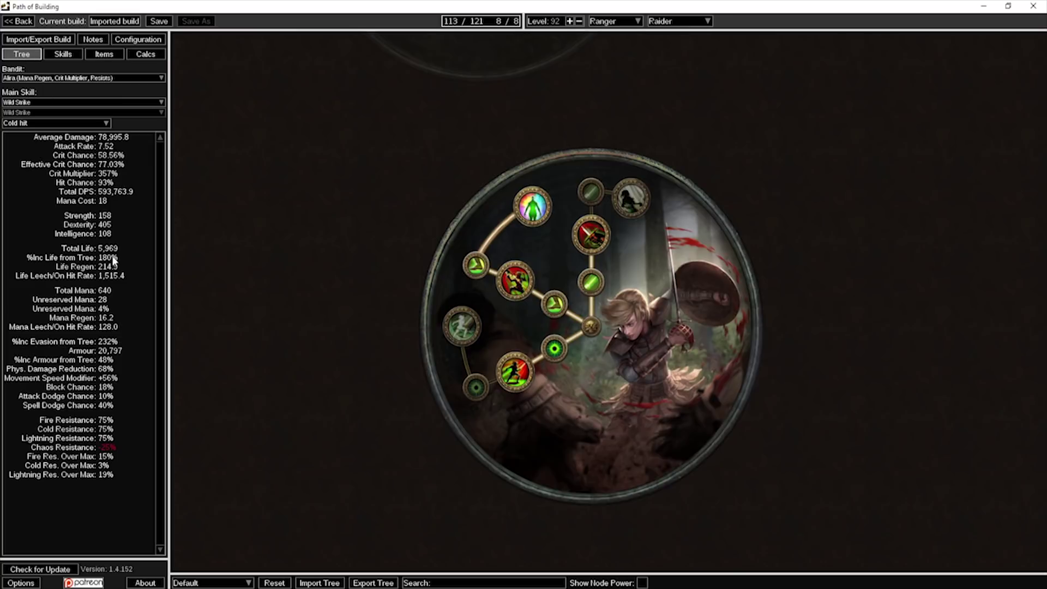
pyautogui.scroll(-5, 236, 228)
pyautogui.scroll(8, 567, 172)
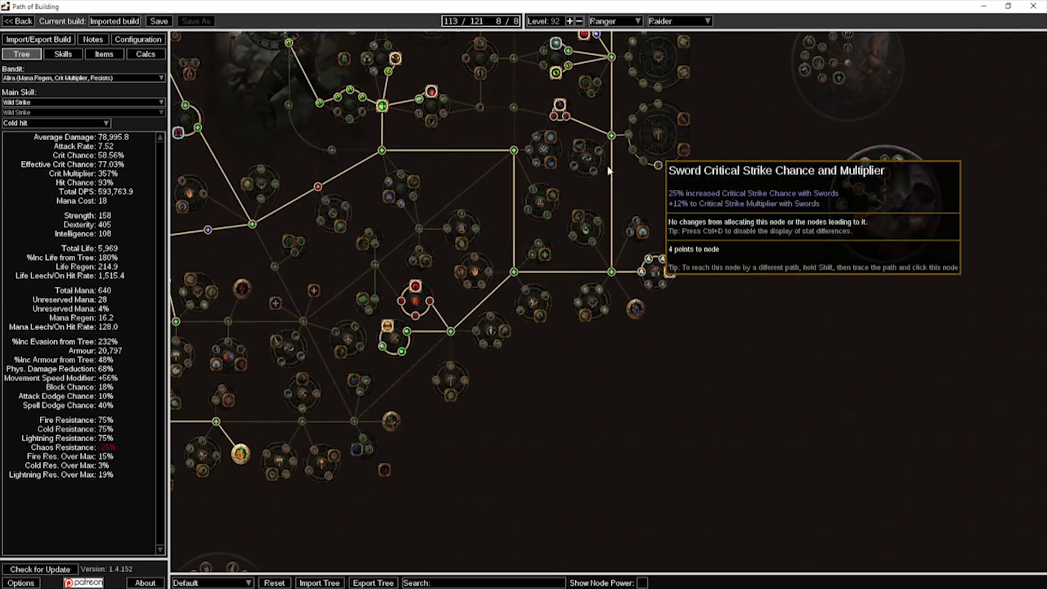
pyautogui.moveTo(416, 143); pyautogui.dragTo(608, 156)
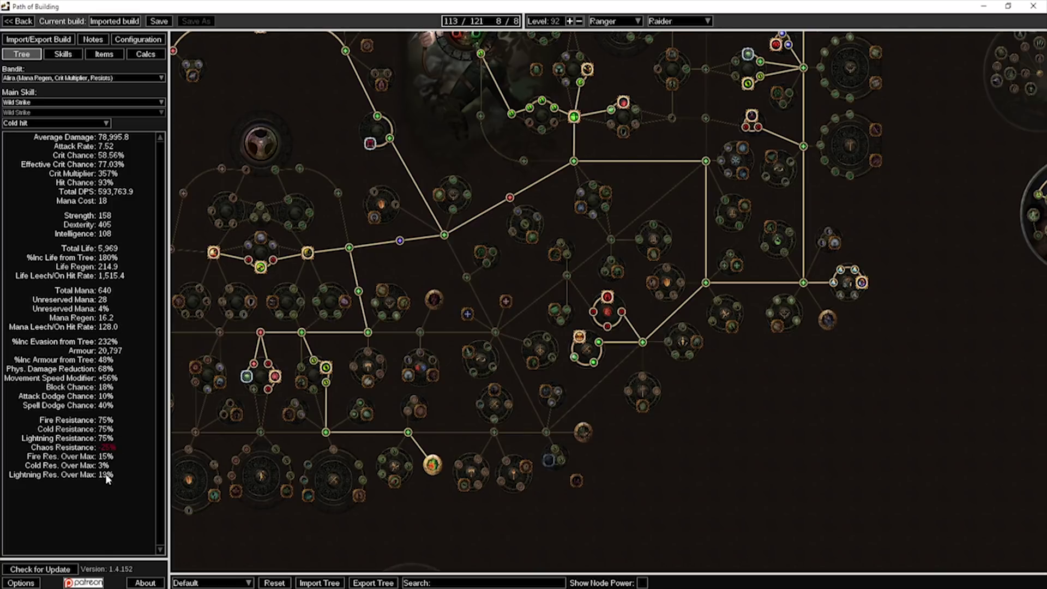
pyautogui.moveTo(291, 238)
pyautogui.moveTo(427, 117); pyautogui.dragTo(541, 161)
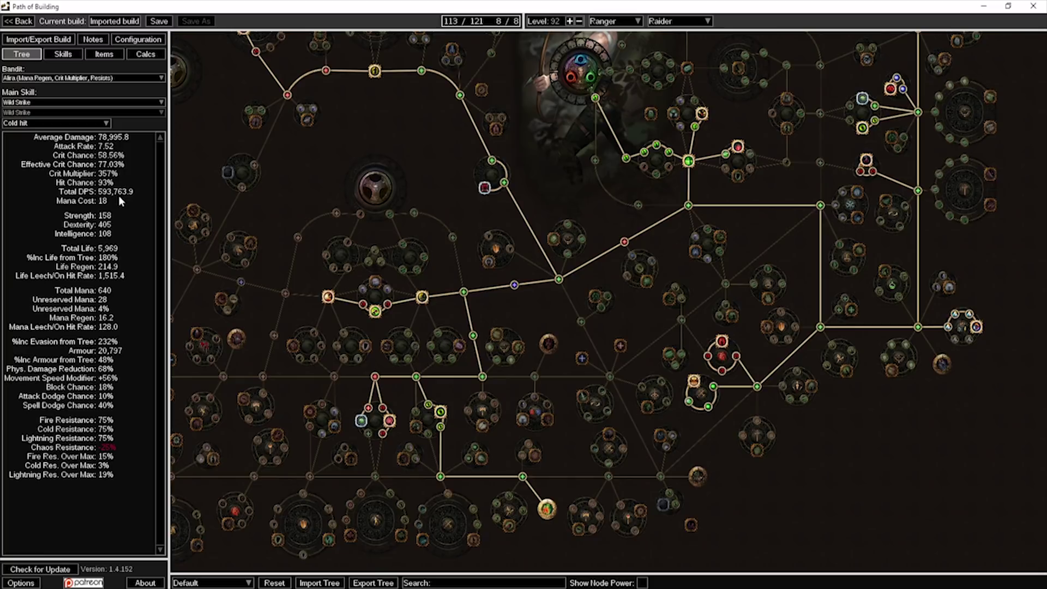
# Activate the Lion's Roar granite flask in the Flask 4 slot
pyautogui.click(99, 55)
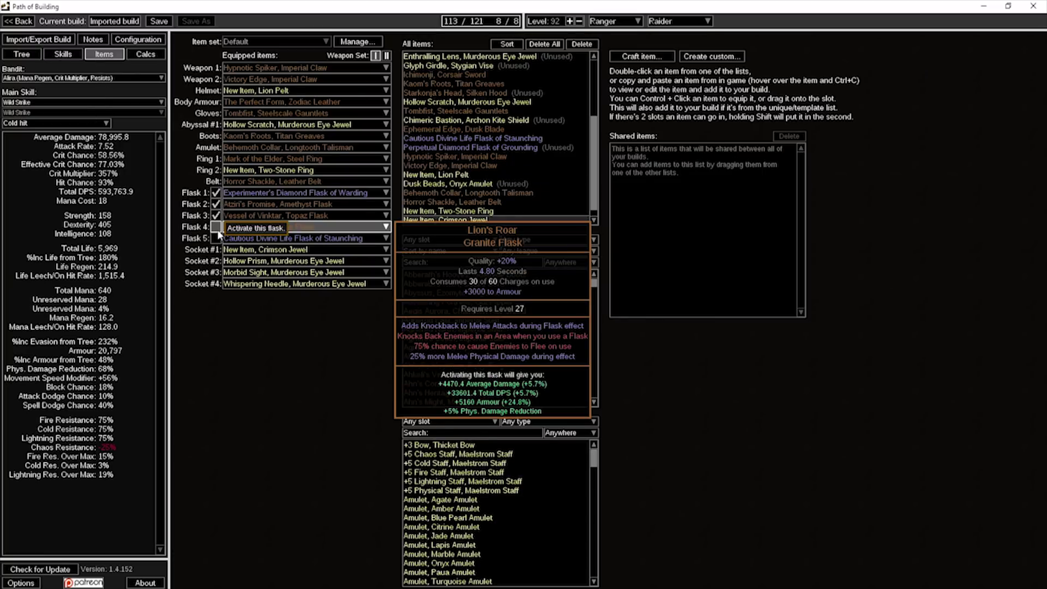
pyautogui.click(217, 227)
pyautogui.click(218, 232)
pyautogui.click(217, 232)
pyautogui.click(217, 232)
pyautogui.click(217, 231)
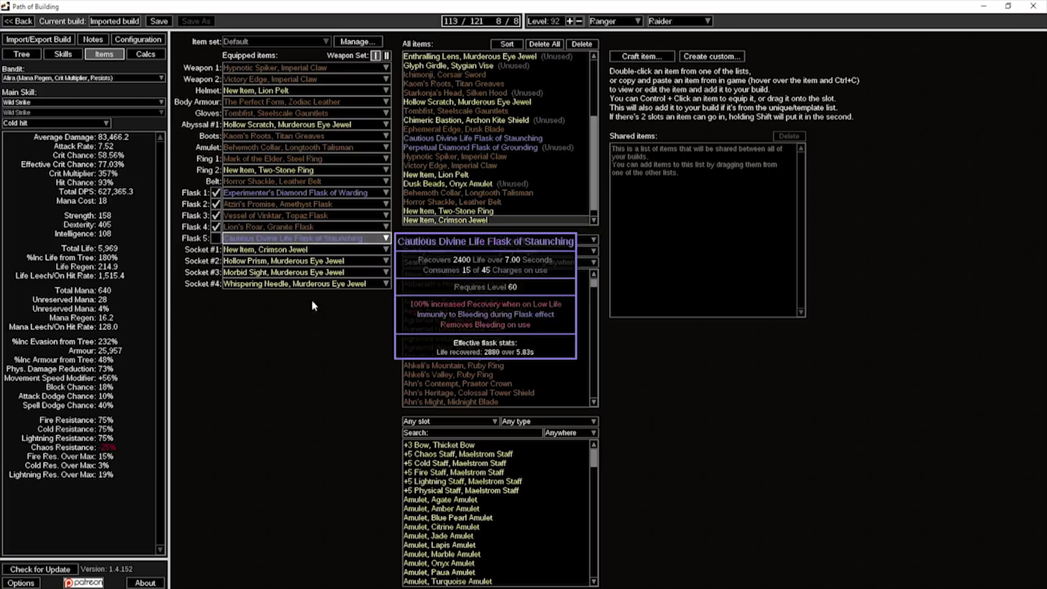
# Craft a new magic life flask with the Divine Life Flask base
pyautogui.click(641, 56)
pyautogui.click(503, 294)
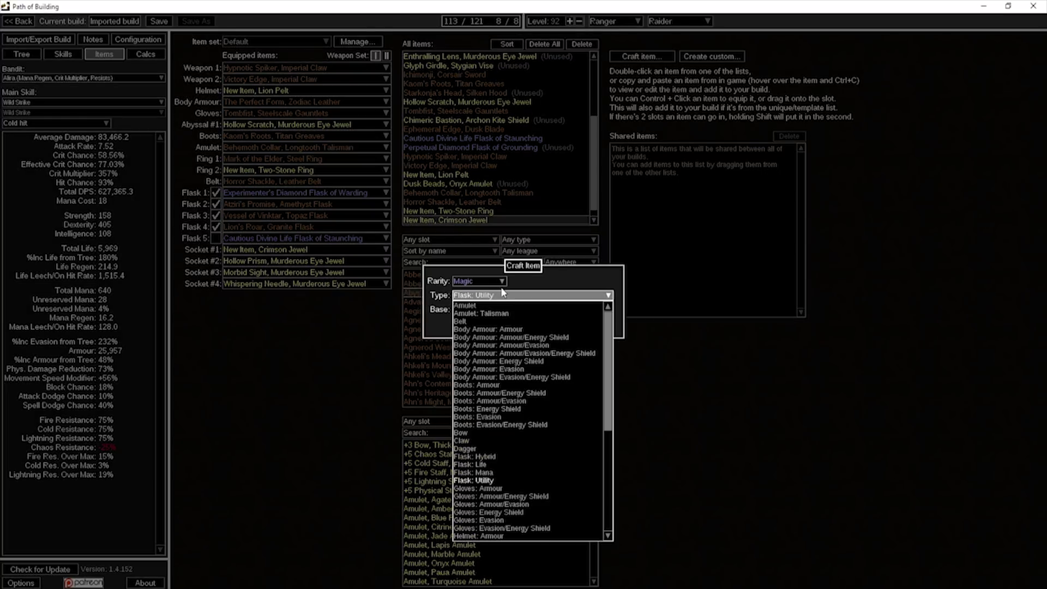
pyautogui.click(480, 337)
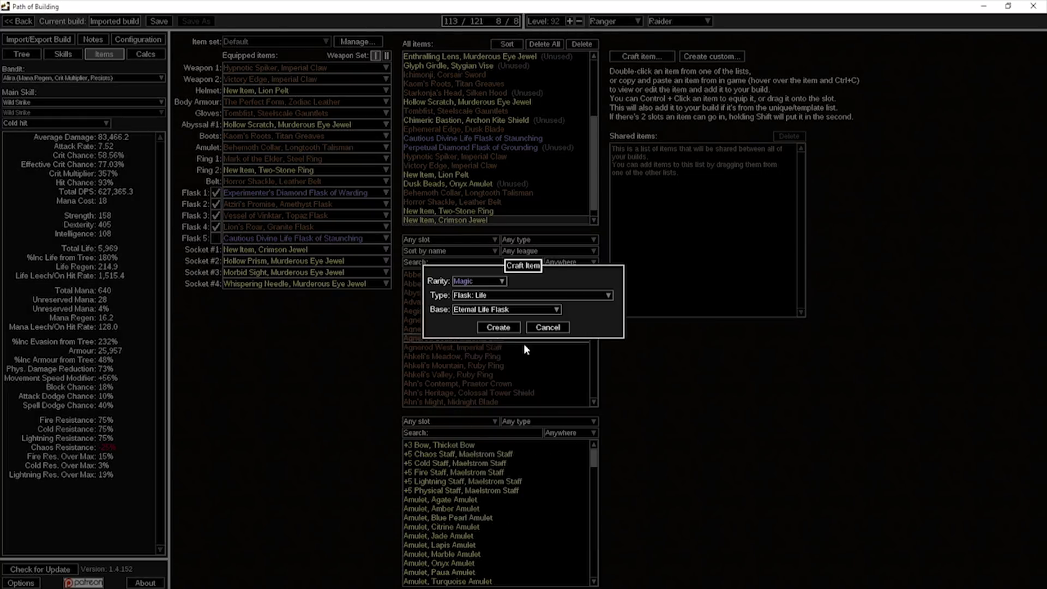
pyautogui.click(494, 309)
pyautogui.click(486, 328)
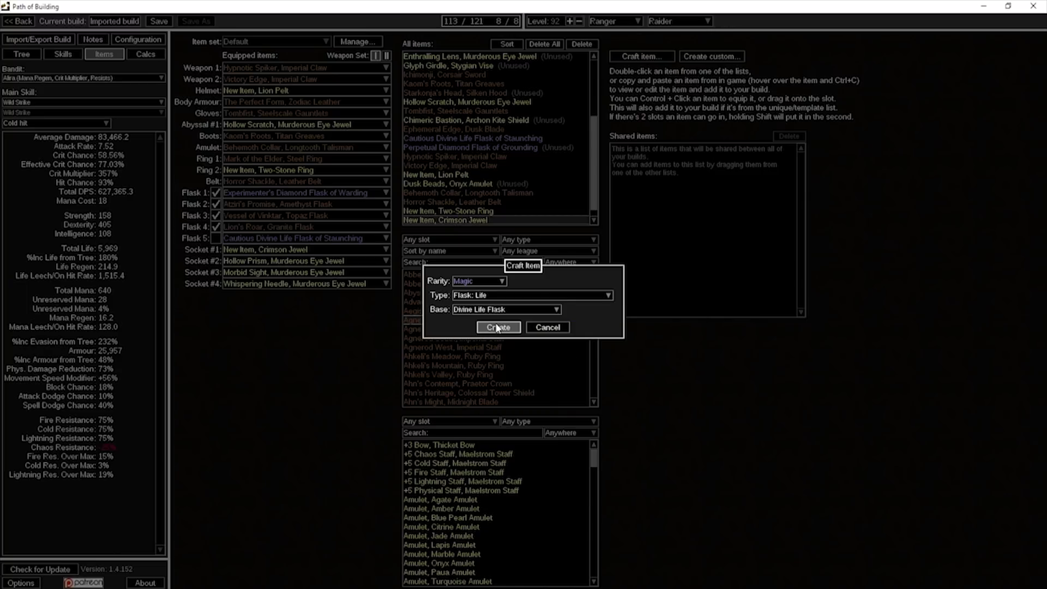
pyautogui.click(499, 328)
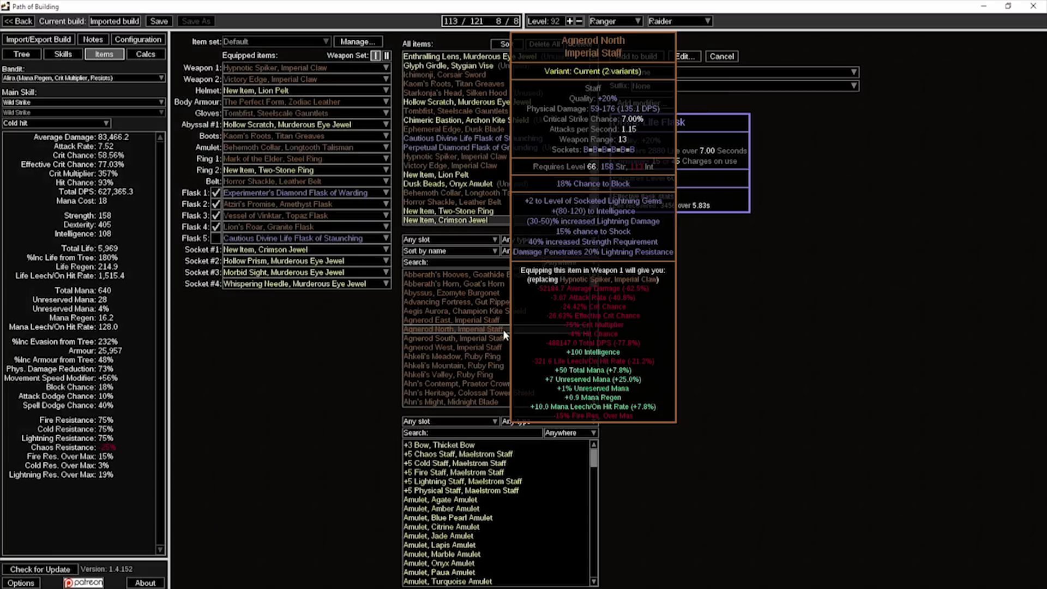
# Give the crafted Divine Life Flask the Seething prefix and the of Staunching suffix, and add it to the build
pyautogui.click(676, 72)
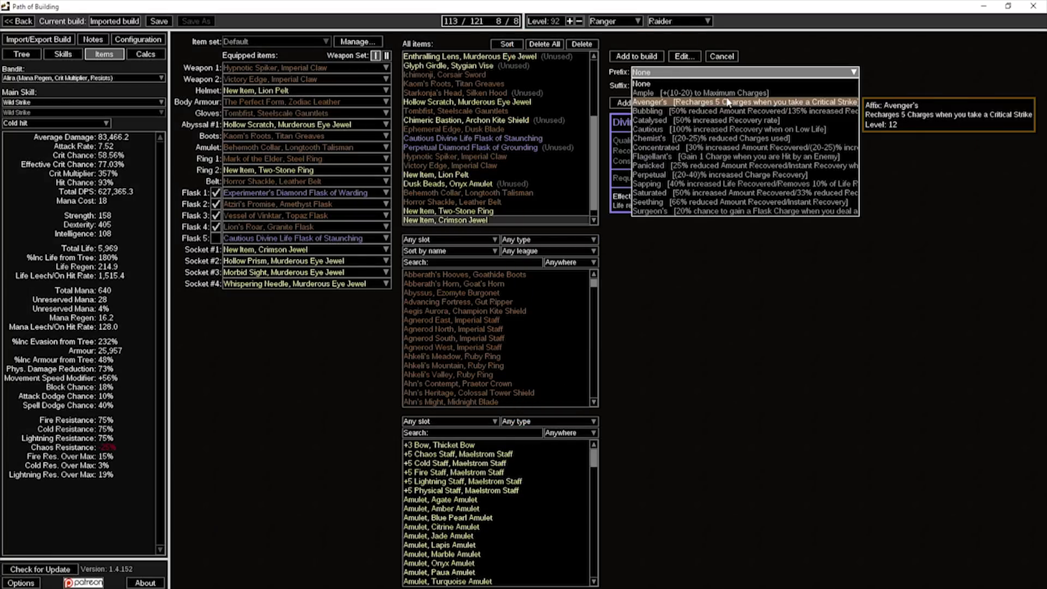
pyautogui.click(720, 202)
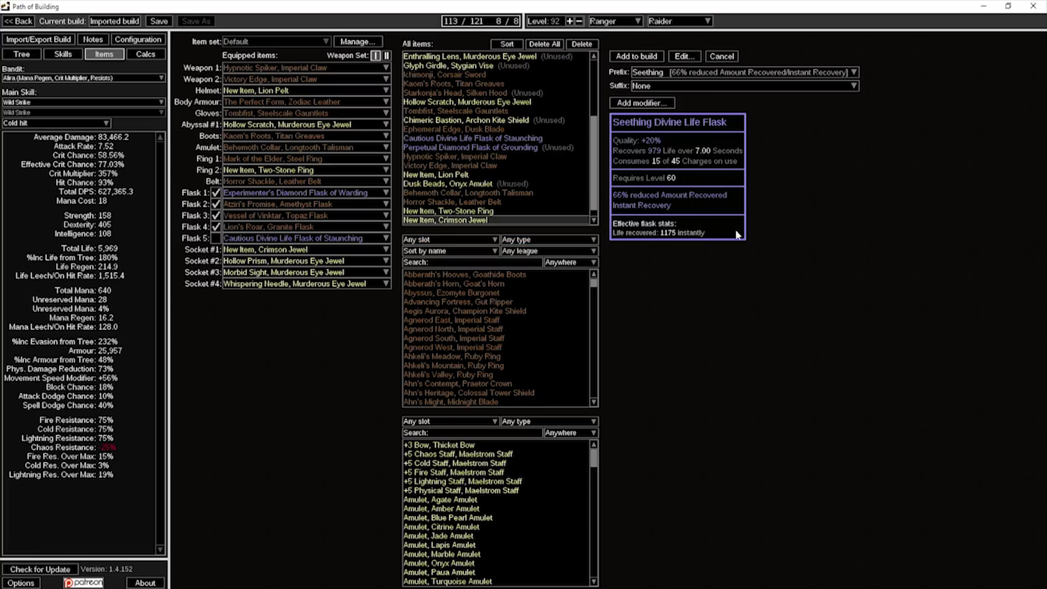
pyautogui.click(685, 86)
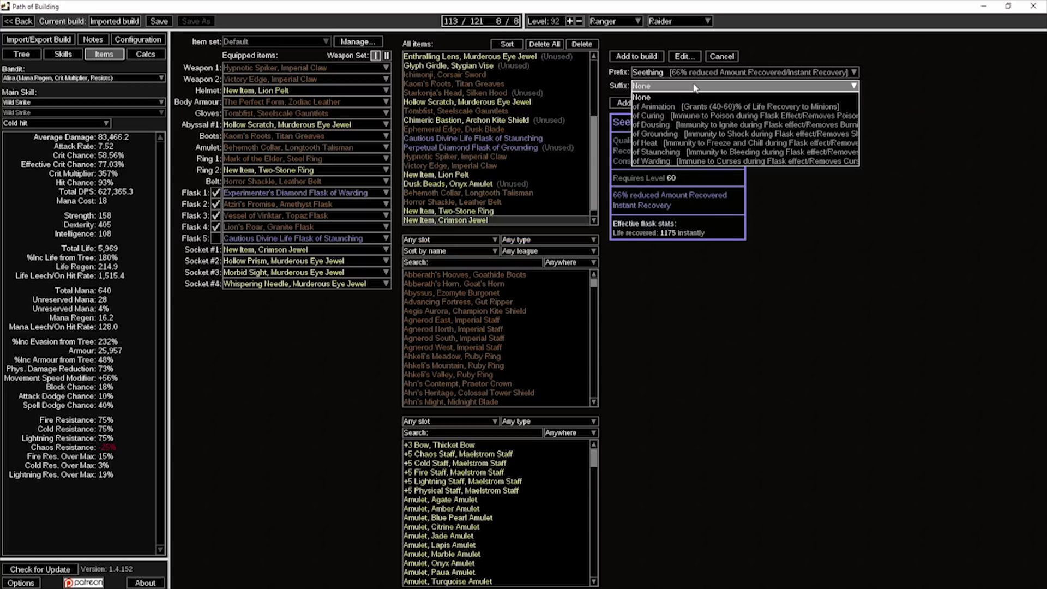
pyautogui.click(694, 153)
pyautogui.click(636, 56)
# Equip the Seething Divine Life Flask of Staunching in the Flask 5 slot and review the socketed jewels
pyautogui.click(300, 239)
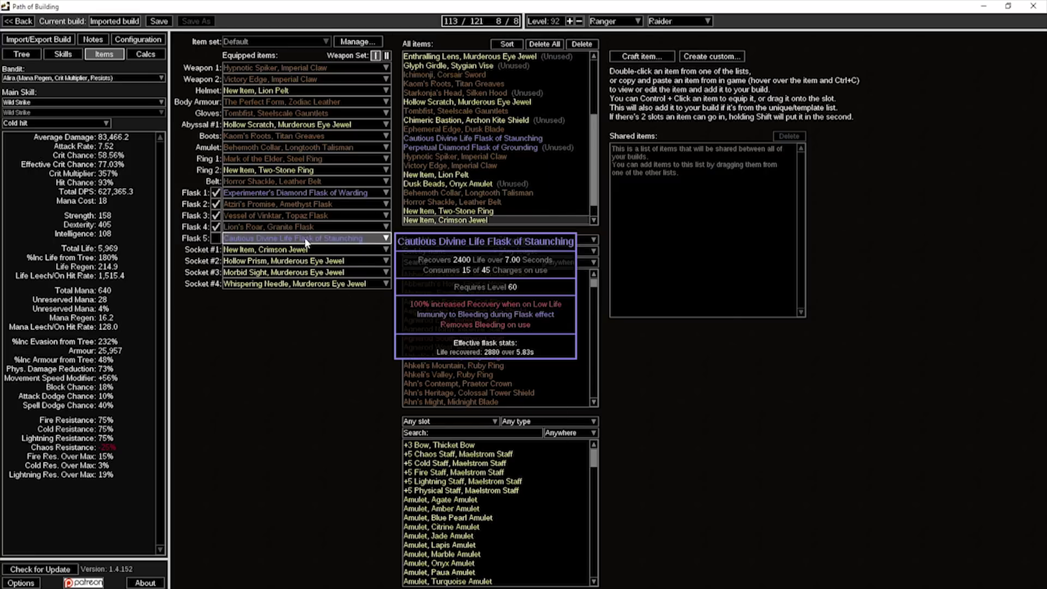
pyautogui.click(297, 315)
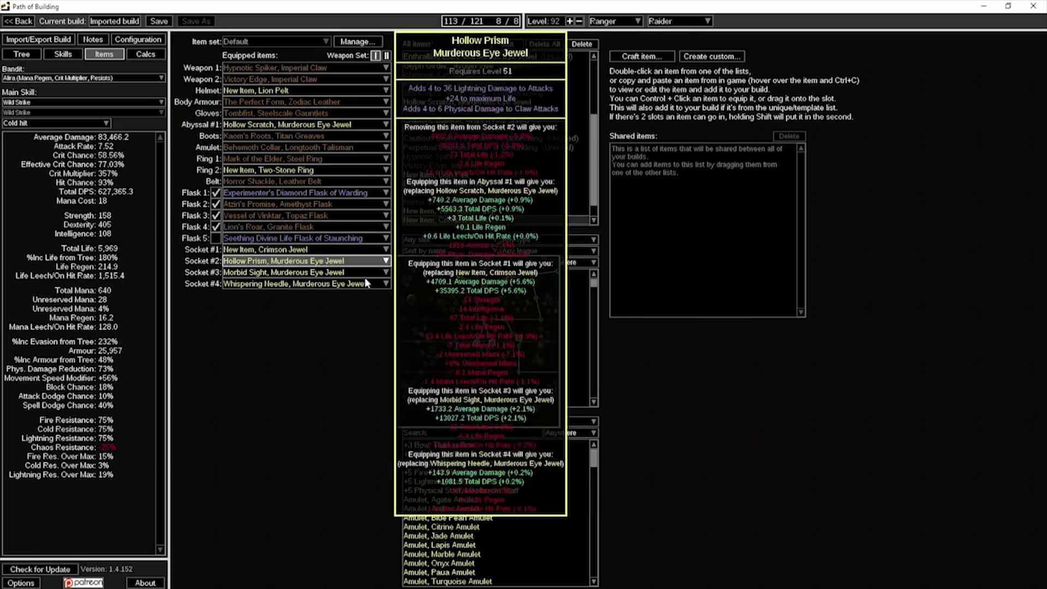
pyautogui.moveTo(321, 260)
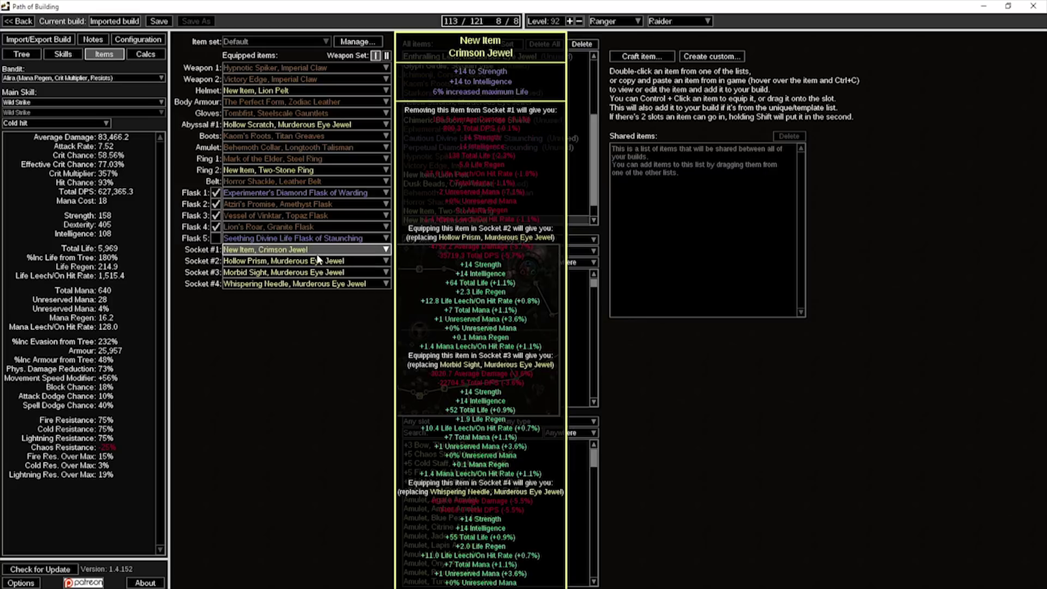
pyautogui.moveTo(322, 284)
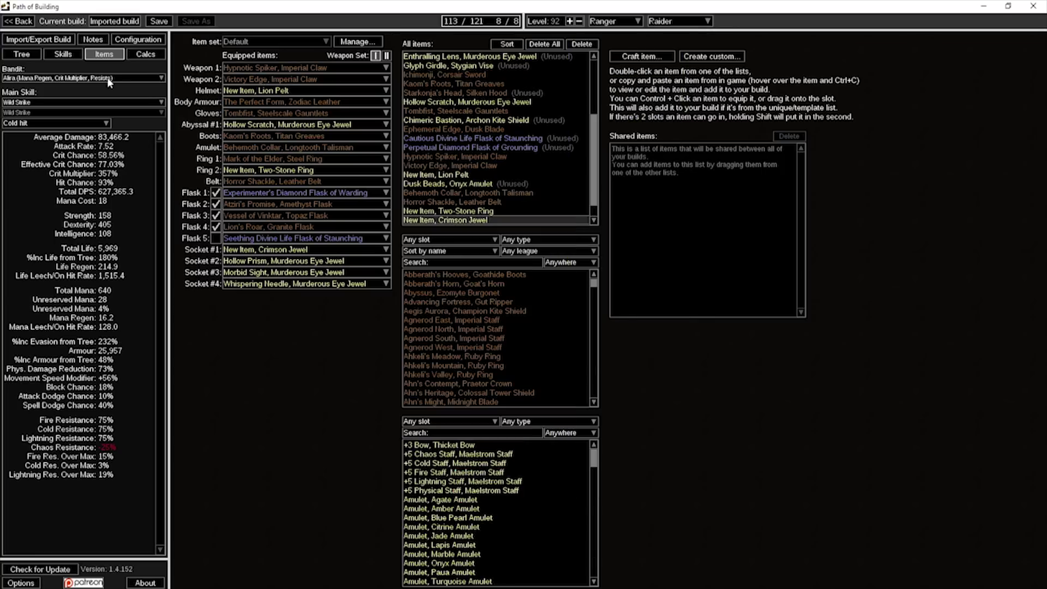
# Review the Whirling Blades, Vaal Haste and Ancestral Protector socket groups, including the Precision gem, and return to the equipped items
pyautogui.click(63, 54)
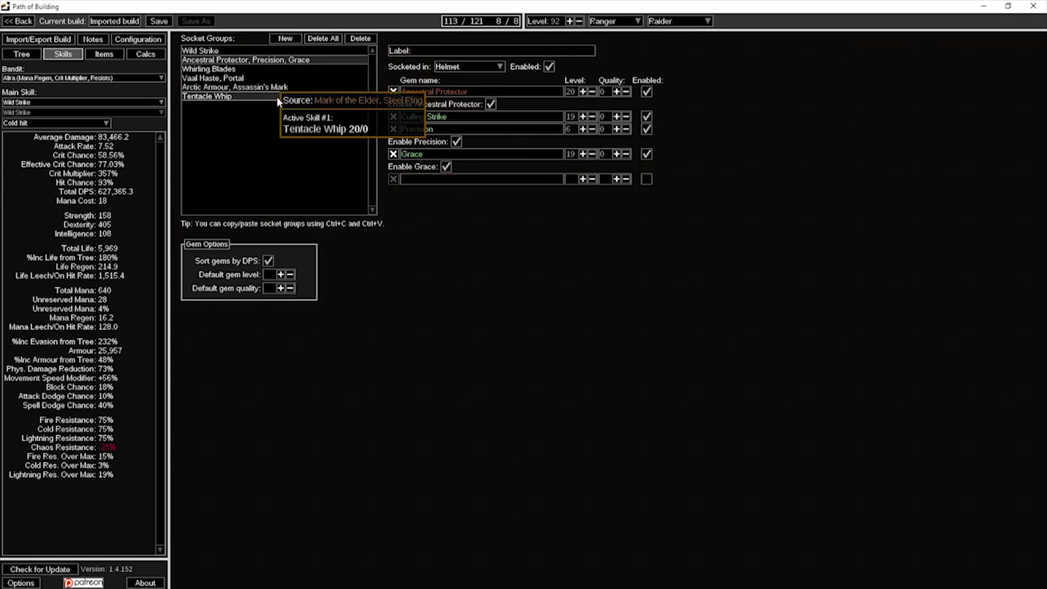
pyautogui.click(259, 68)
pyautogui.click(264, 78)
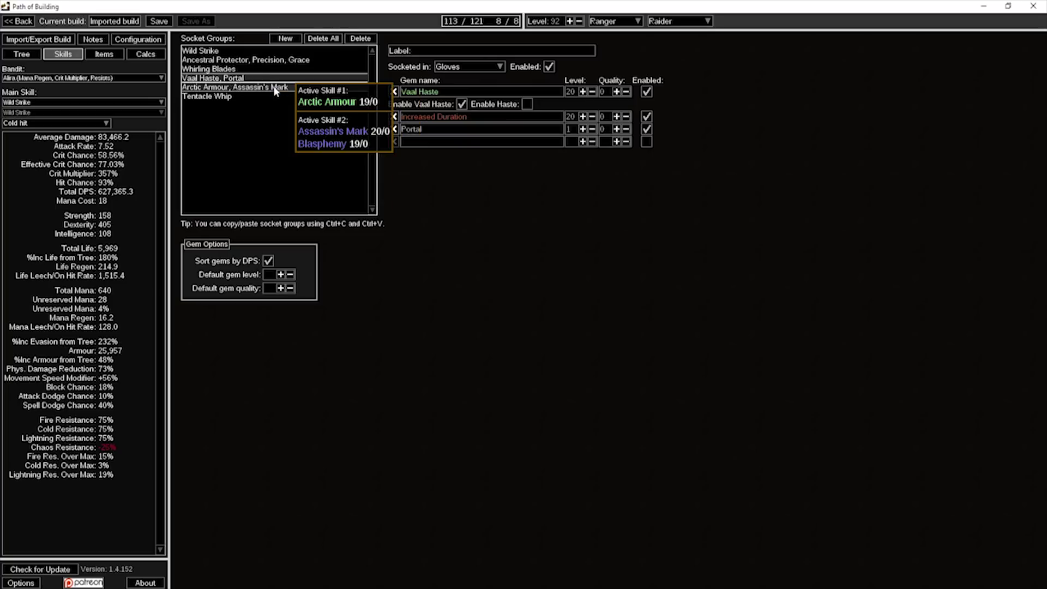
pyautogui.click(247, 60)
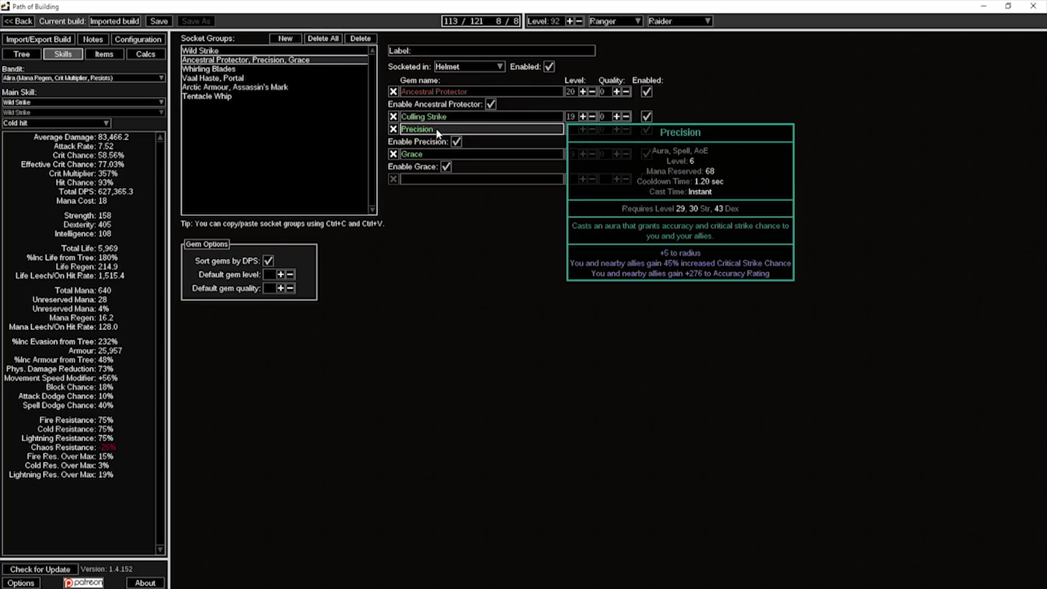
pyautogui.click(30, 58)
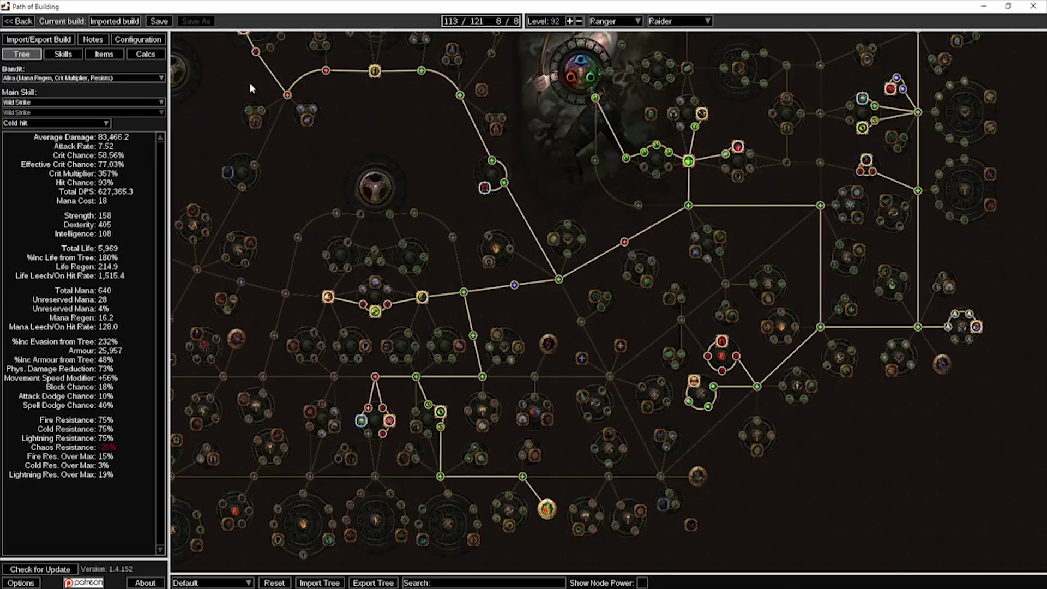
pyautogui.click(104, 54)
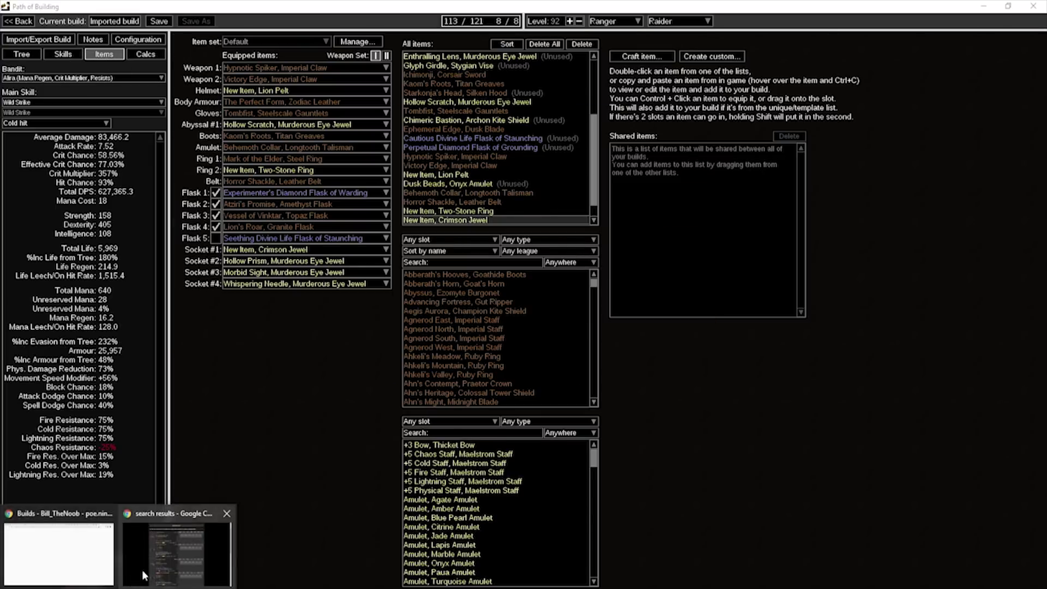
# Switch to the Path of Exile shops indexer in Chrome, show its search form and remove the existing mod filters
pyautogui.click(142, 569)
pyautogui.scroll(2, 489, 126)
pyautogui.click(475, 143)
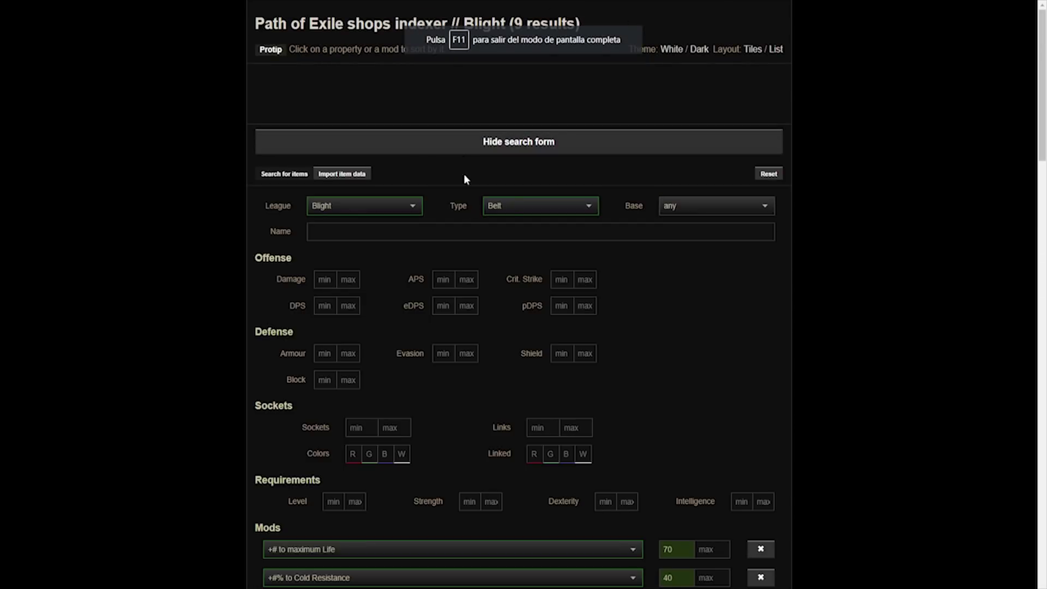
pyautogui.click(761, 549)
pyautogui.click(761, 549)
pyautogui.click(761, 549)
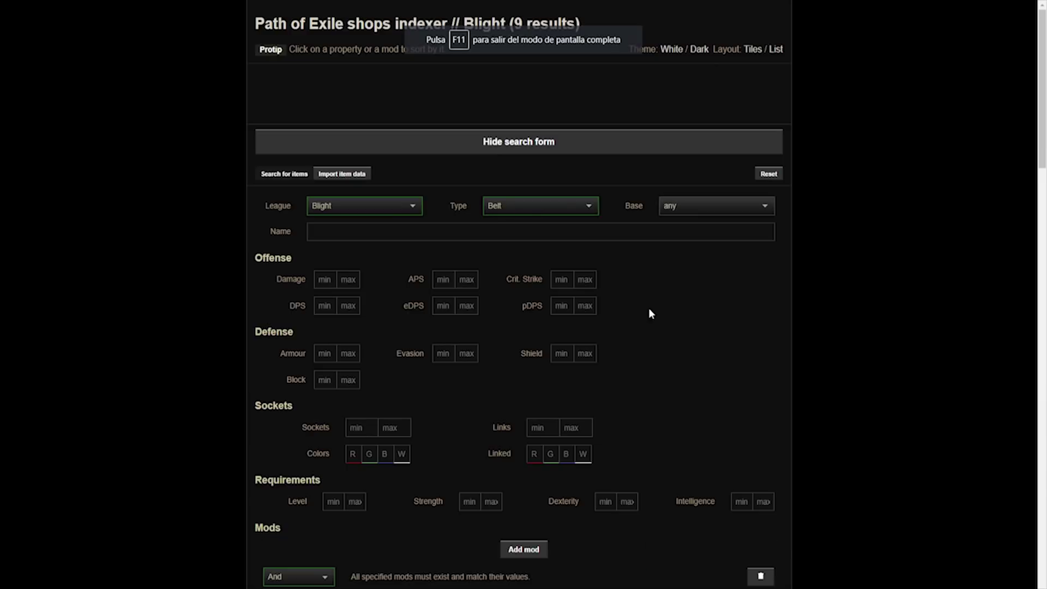
# Set the item name in the shop search to Watcher's Eye
pyautogui.click(552, 207)
pyautogui.press('Tab')
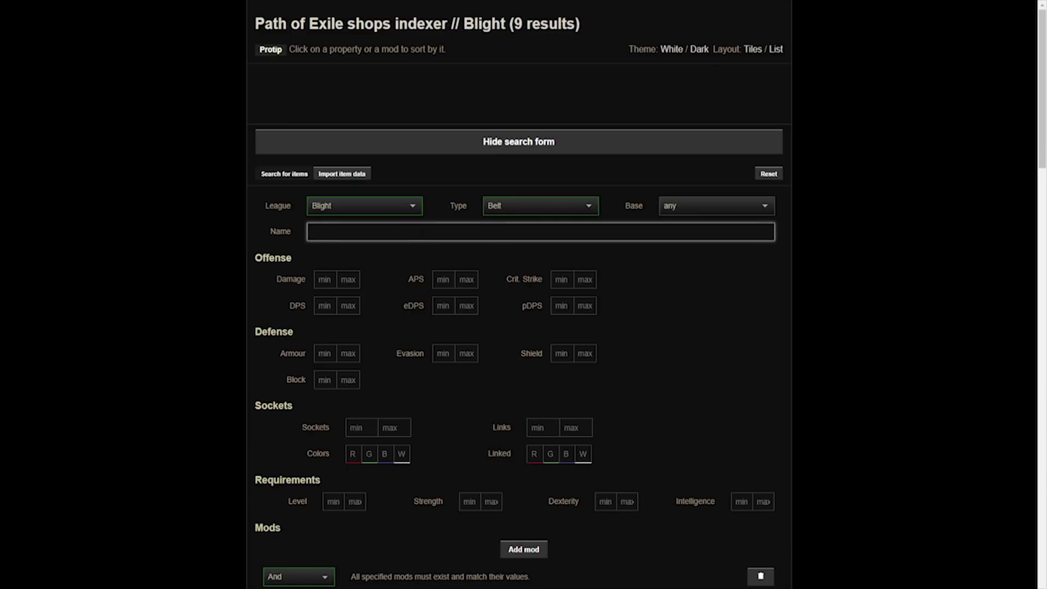
pyautogui.write("watcher's e")
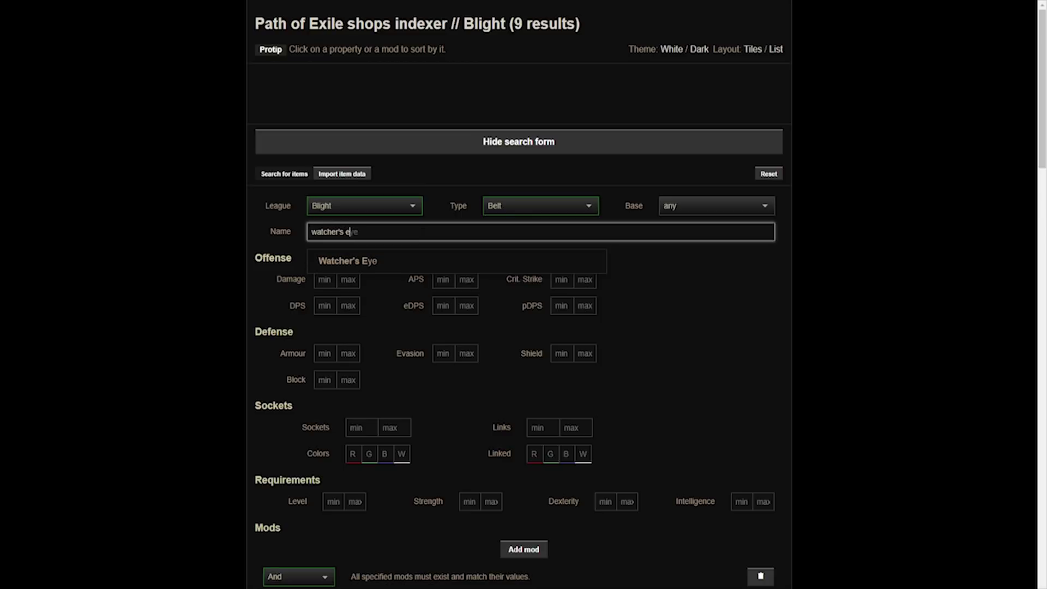
pyautogui.write('ye')
pyautogui.click(372, 262)
# Add a mod filter for +#% to Critical Strike Multiplier while affected by Precision
pyautogui.scroll(-5, 418, 315)
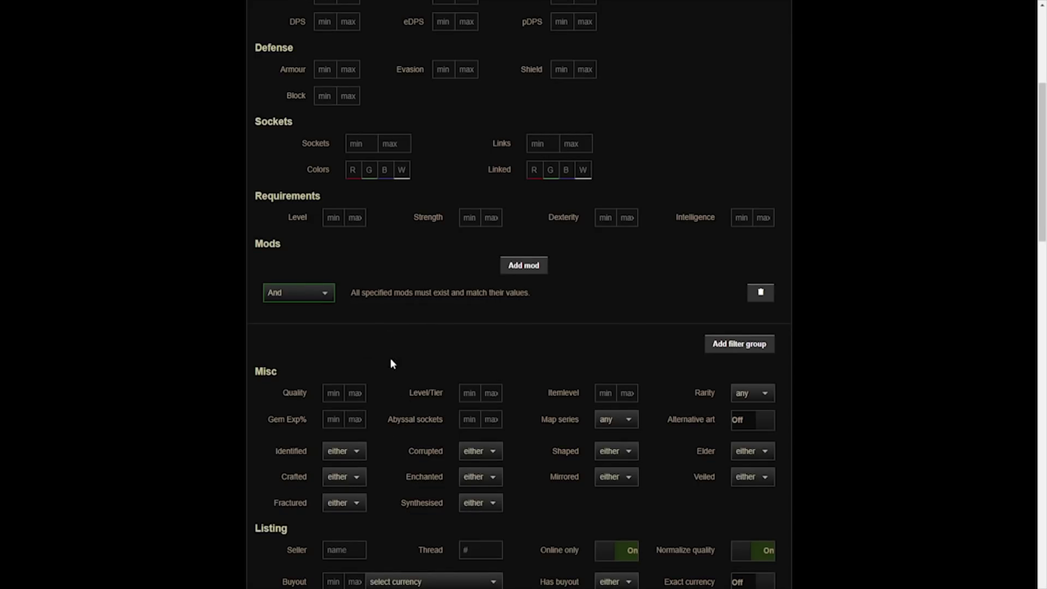
pyautogui.click(523, 267)
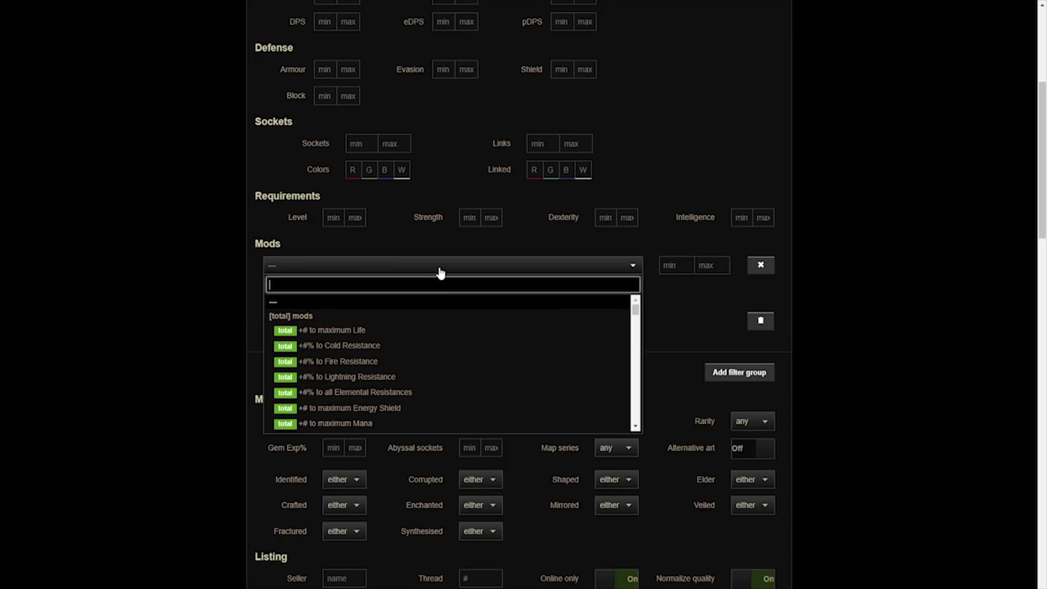
pyautogui.write('by precisio')
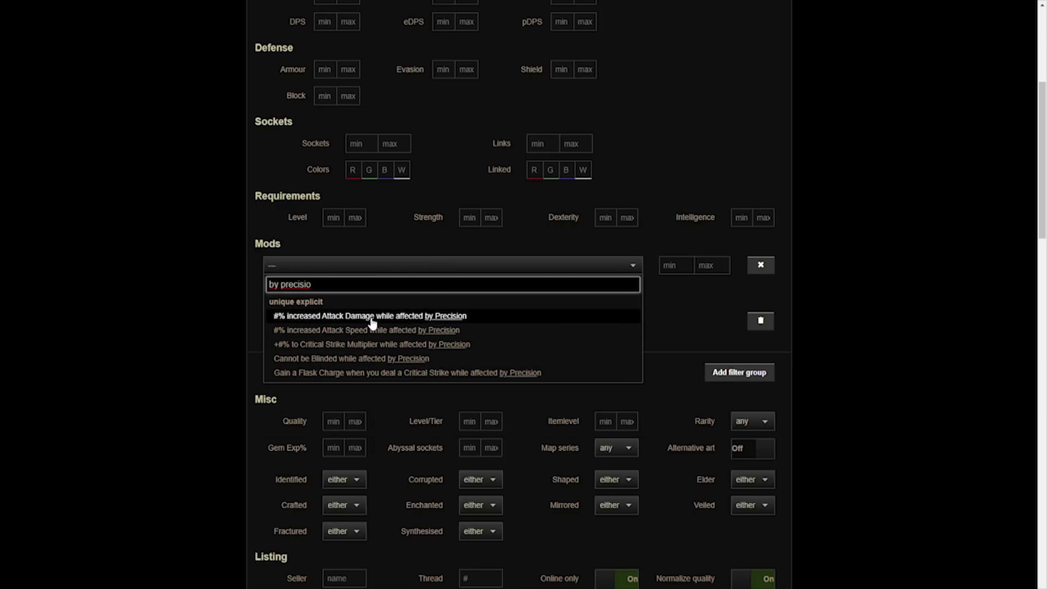
pyautogui.click(327, 345)
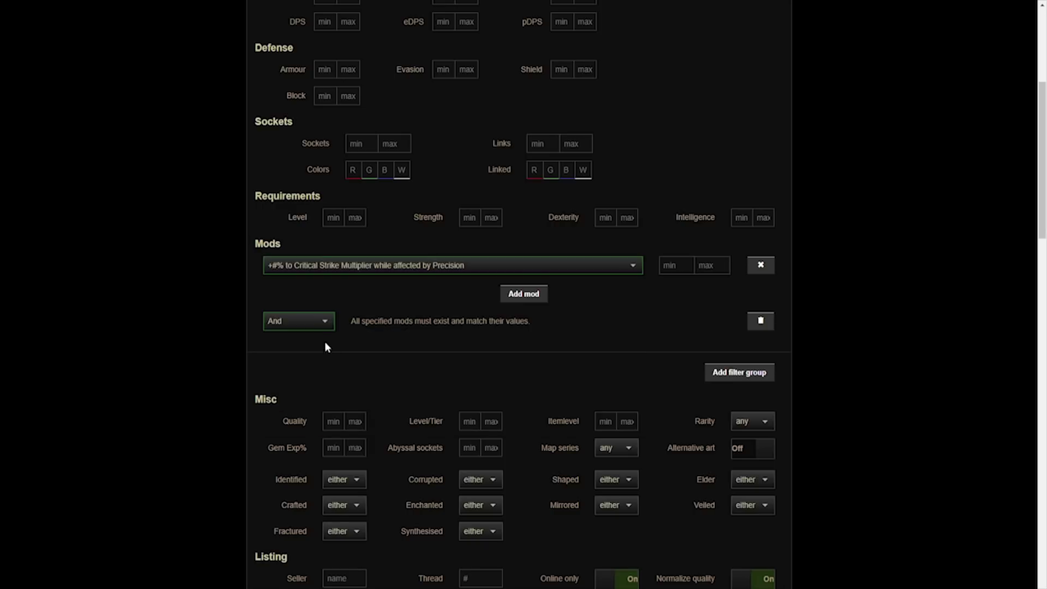
# Add a second mod filter for #% increased Attack Damage while affected by Precision and run the search
pyautogui.click(524, 294)
pyautogui.click(451, 299)
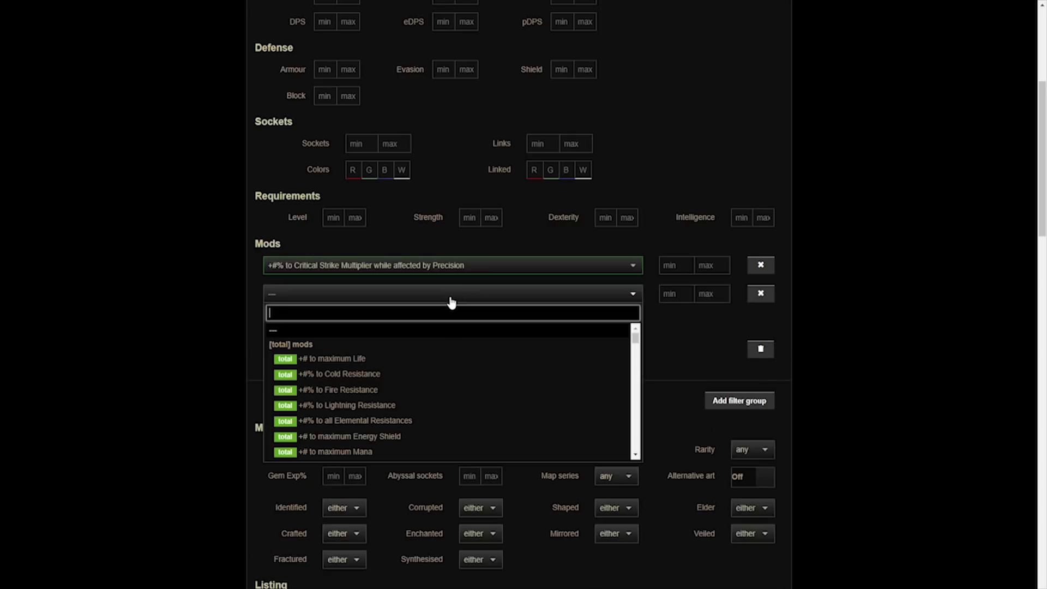
pyautogui.write('by preci')
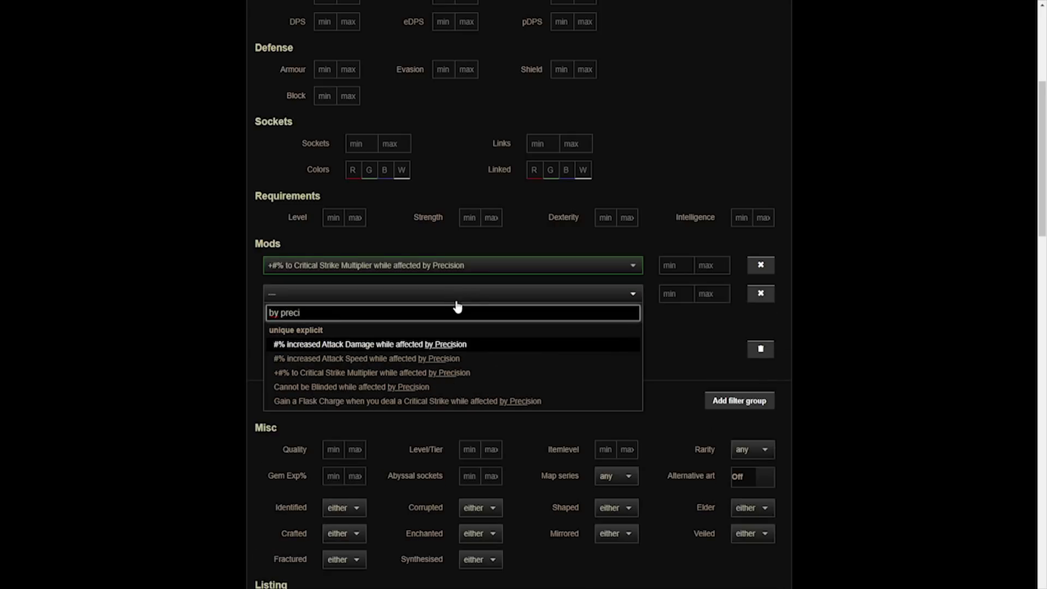
pyautogui.click(406, 344)
pyautogui.click(670, 265)
pyautogui.press('Return')
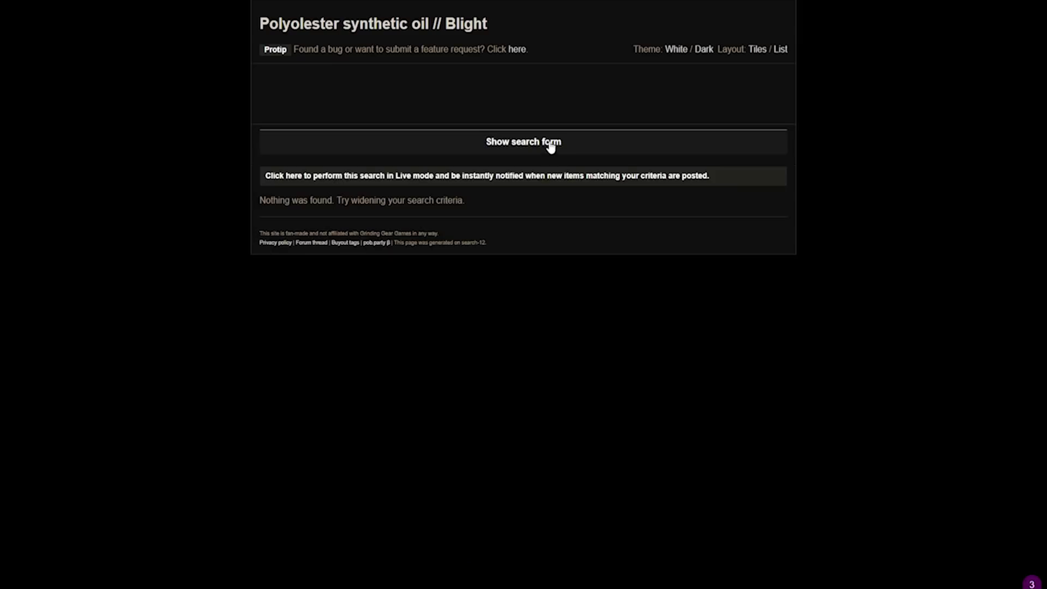
# Reopen the search form, change the item type to any and rerun the Watcher's Eye search
pyautogui.click(551, 144)
pyautogui.click(499, 207)
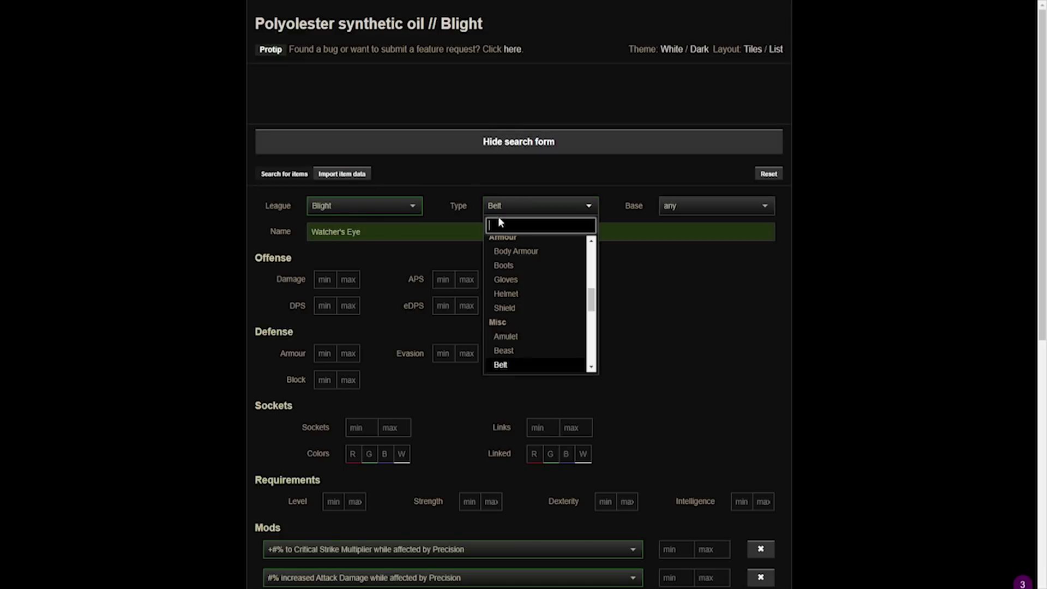
pyautogui.scroll(10, 512, 272)
pyautogui.click(512, 243)
pyautogui.click(498, 232)
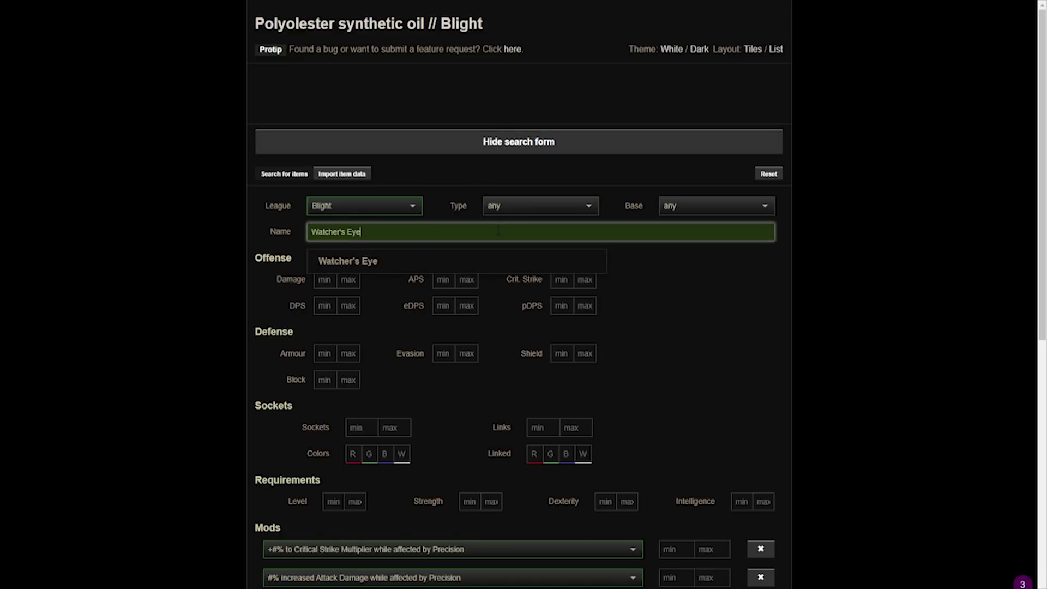
pyautogui.press('Return')
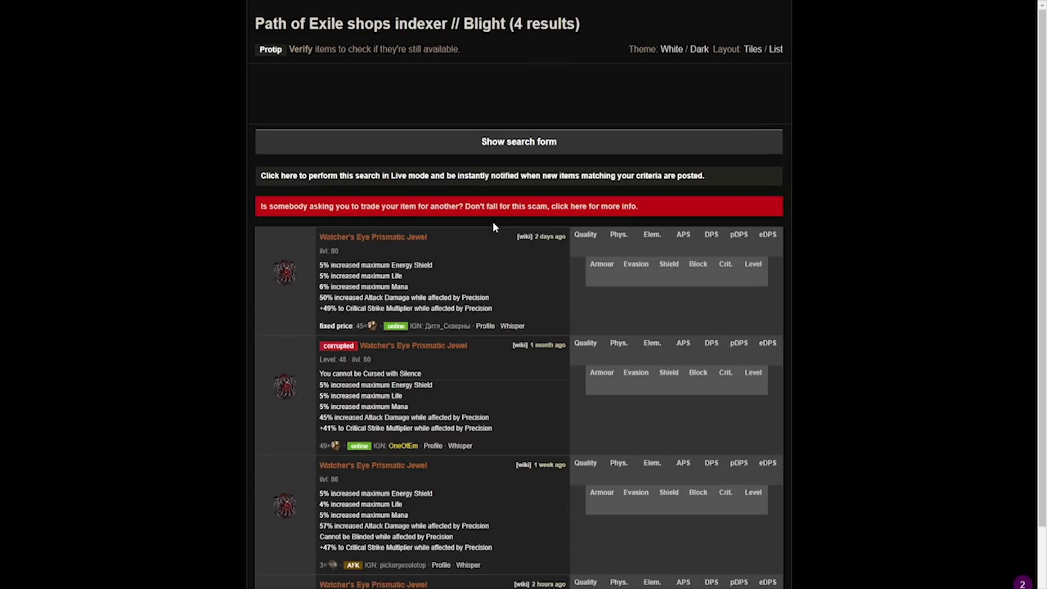
# Show the search form again and switch the mod filter group's matching mode to Count
pyautogui.click(450, 142)
pyautogui.scroll(-5, 443, 370)
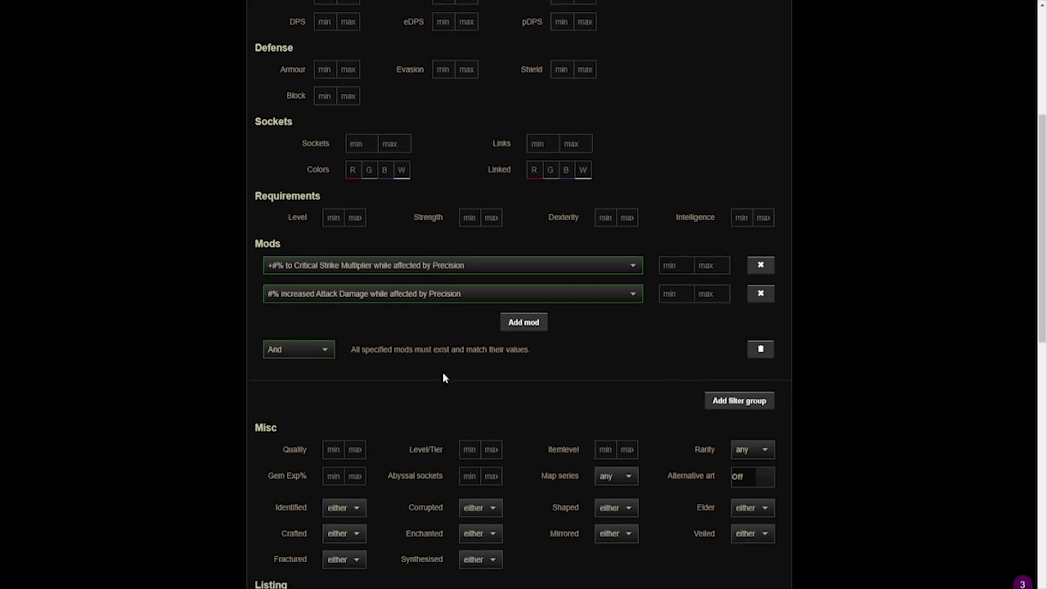
pyautogui.click(321, 352)
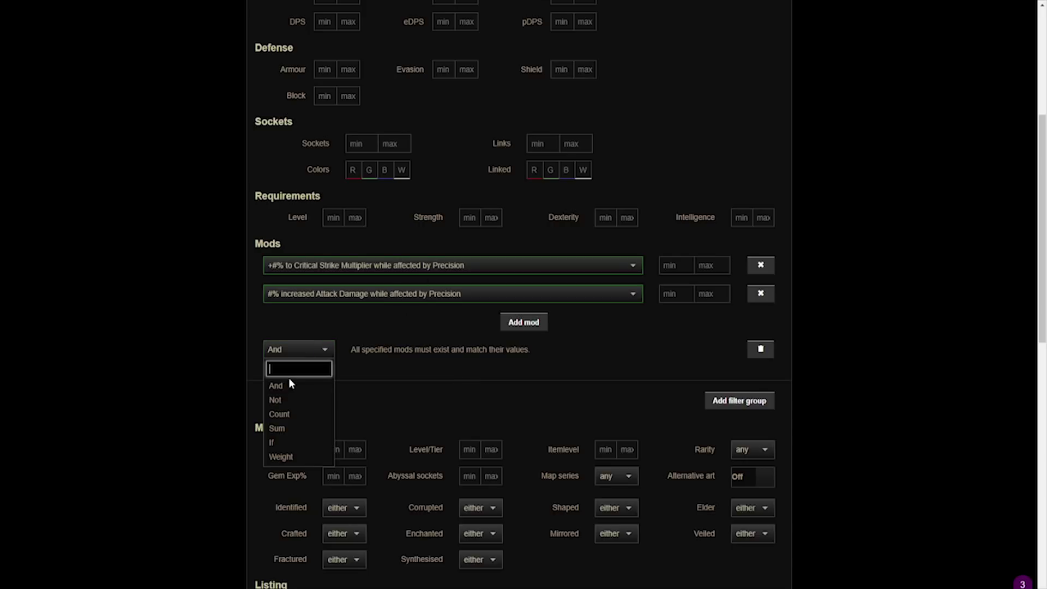
pyautogui.click(276, 413)
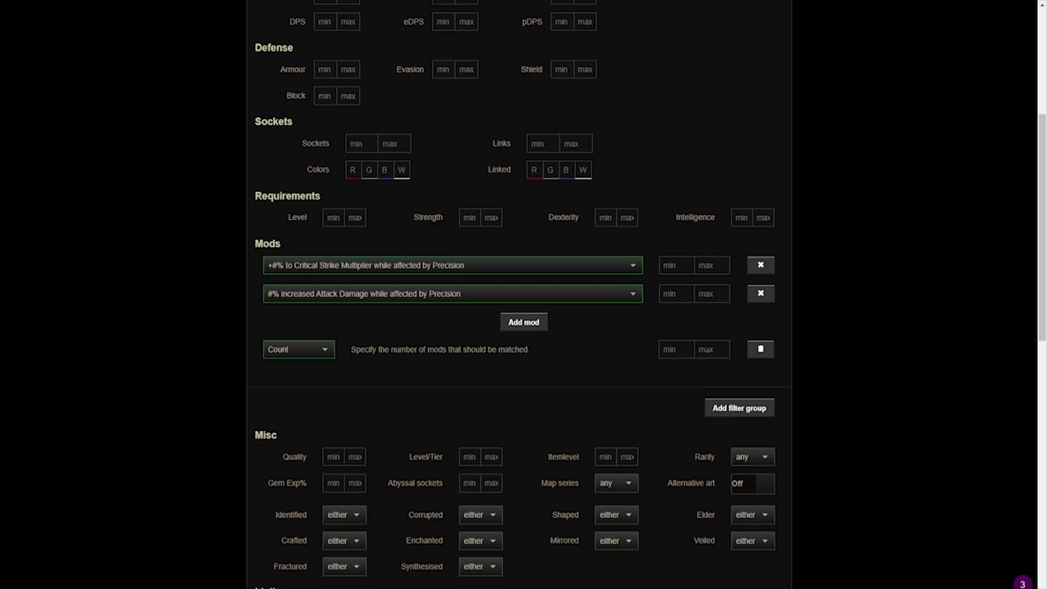
# Set both the maximum and minimum number of matched mods in the Count group to 1
pyautogui.click(712, 349)
pyautogui.press('Down')
pyautogui.press('Return')
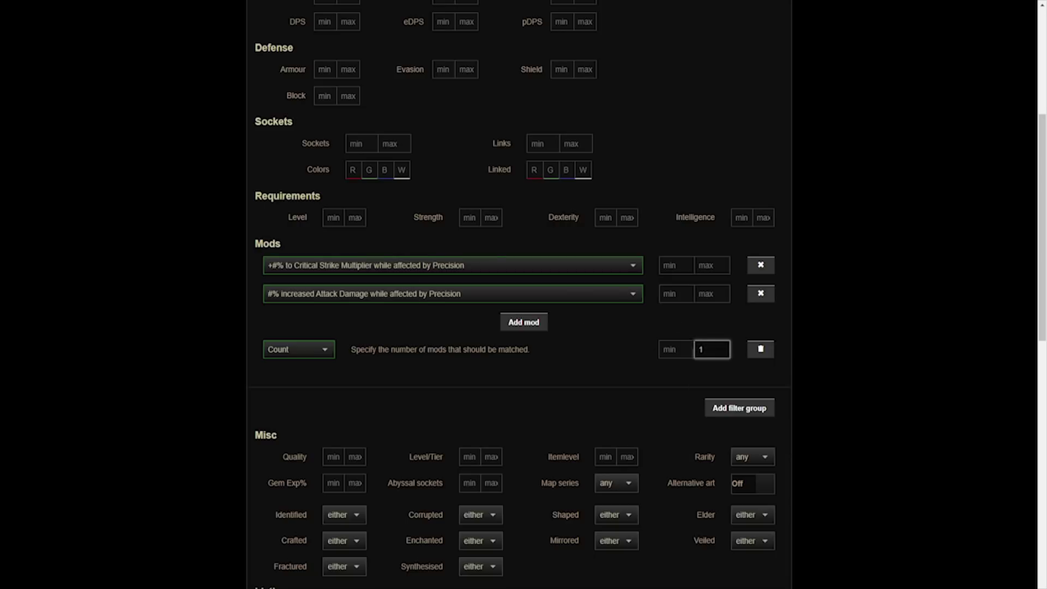
pyautogui.click(675, 349)
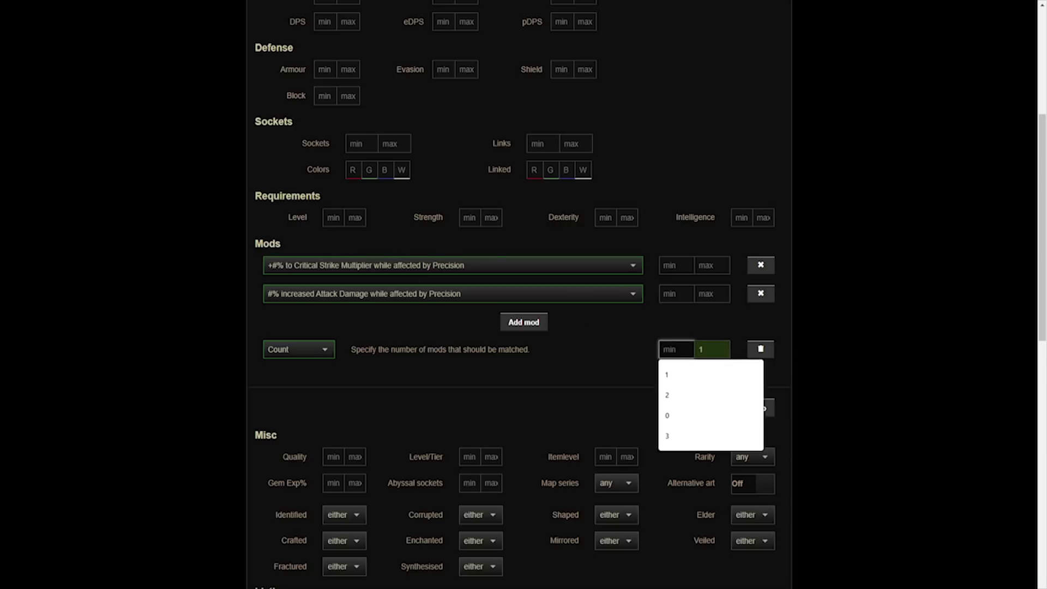
pyautogui.press('Down')
pyautogui.press('Return')
pyautogui.press('Tab')
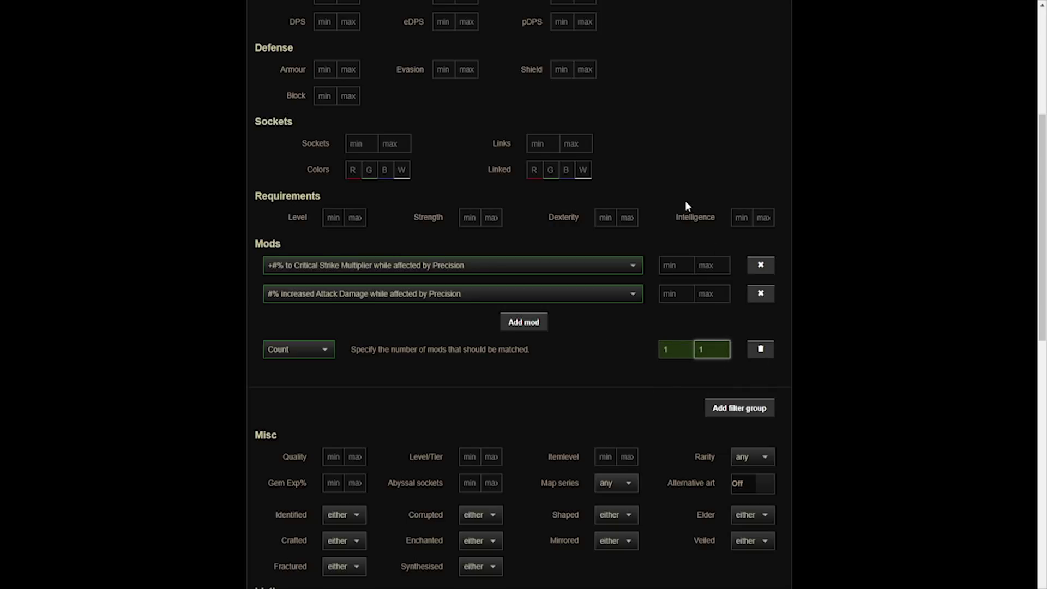